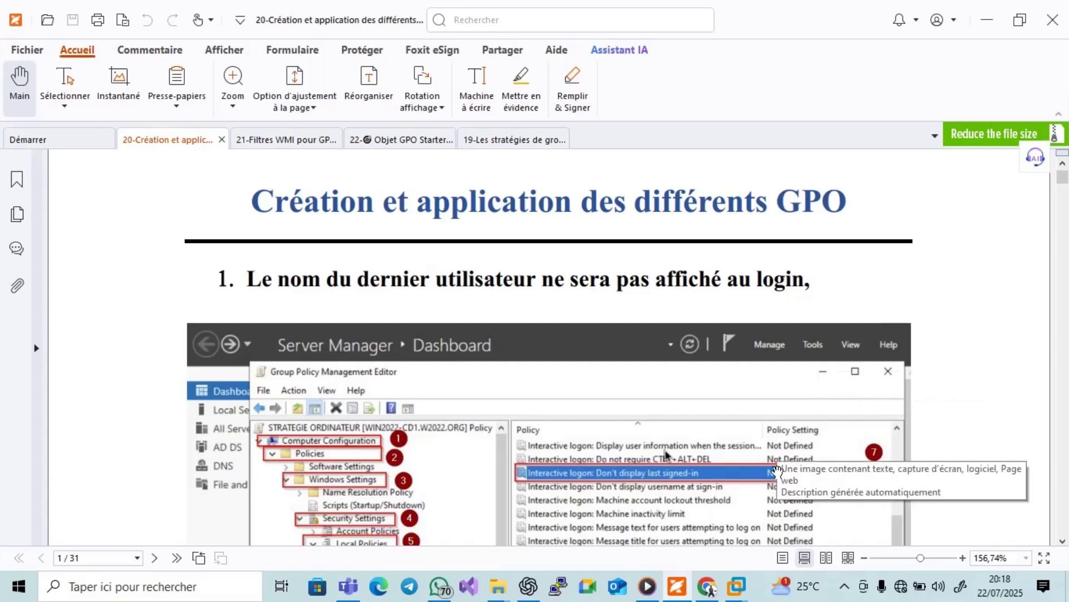
Power on the WIN11 - clt02 client VM, dismissing the side-channel mitigations notice.
mouse_move(743, 580)
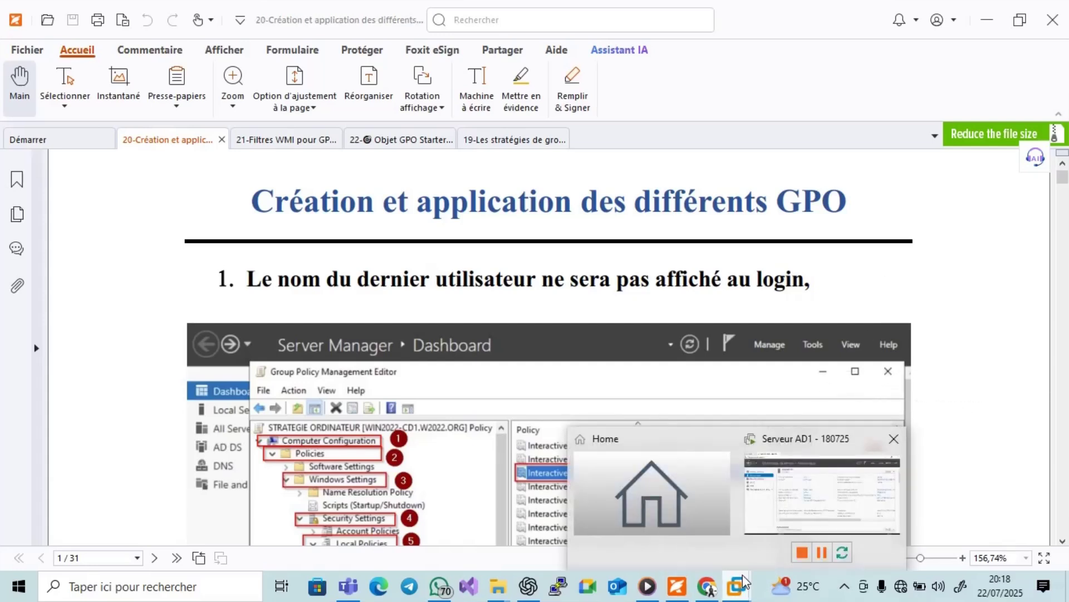
left_click(769, 498)
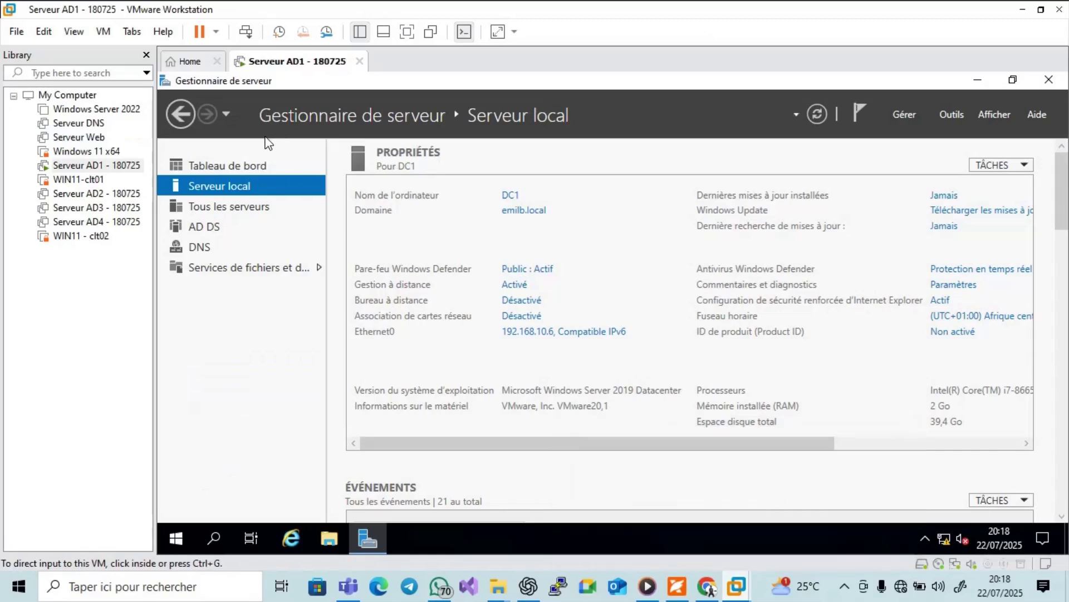
left_click(108, 237)
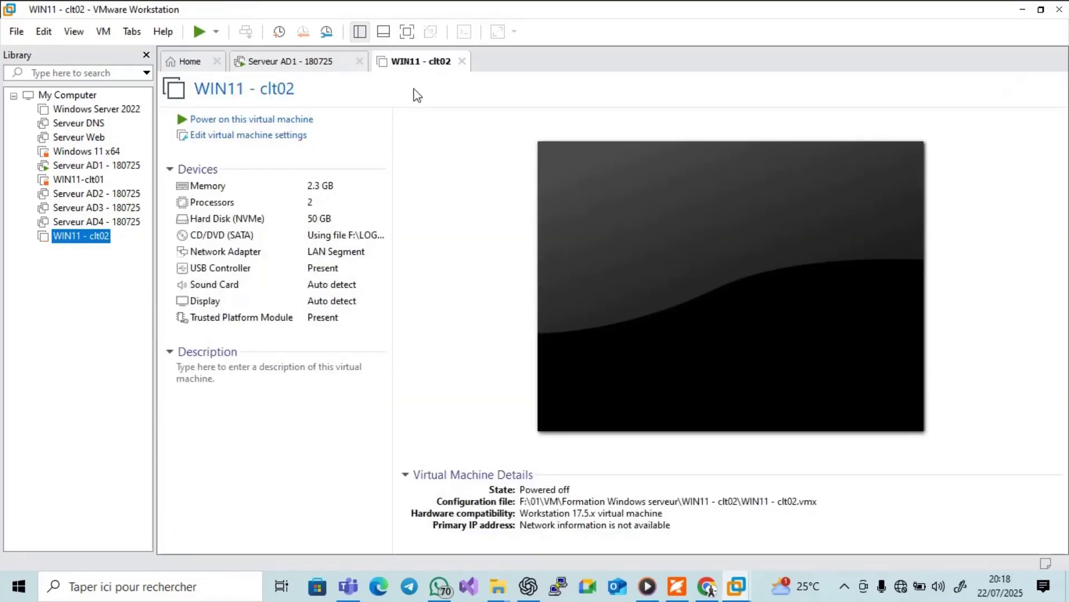
left_click(310, 121)
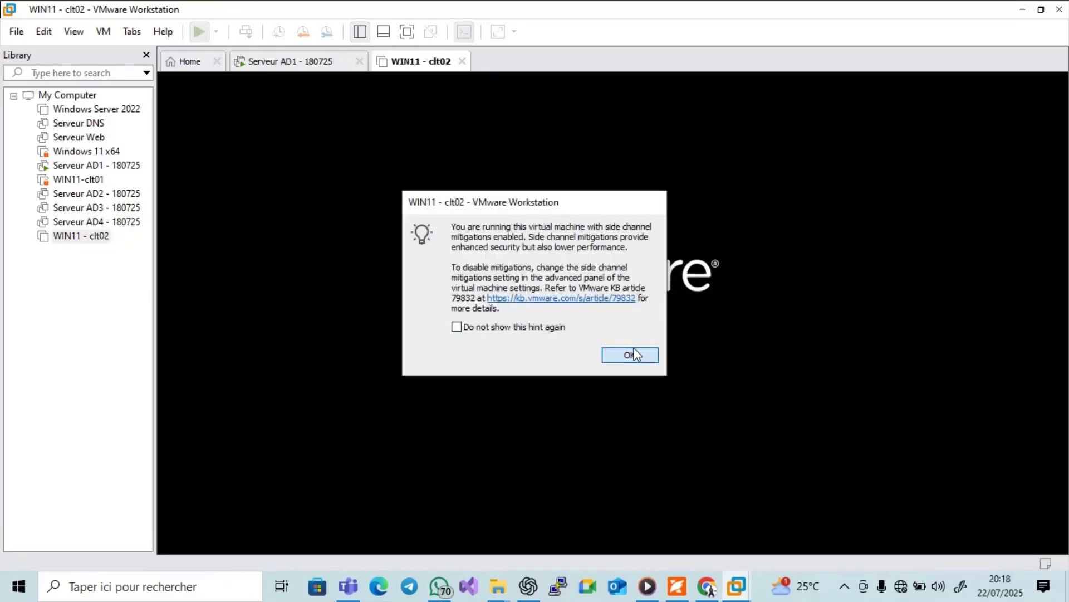
left_click(632, 353)
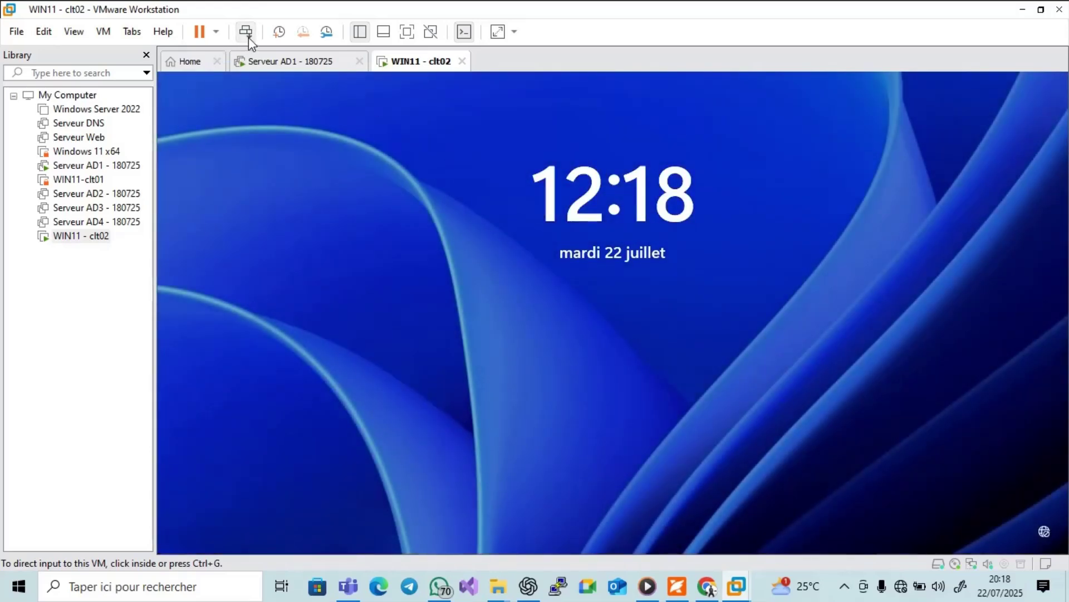
Bring up the client's 'Autre utilisateur' sign-in screen, then return to the Foxit PDF guide.
left_click(248, 38)
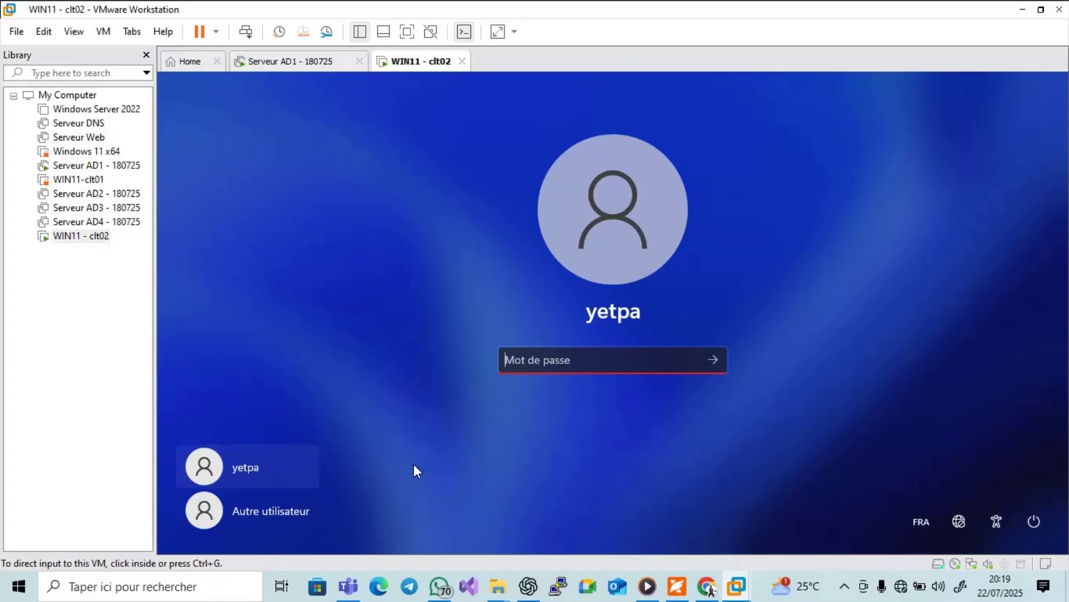
left_click(284, 504)
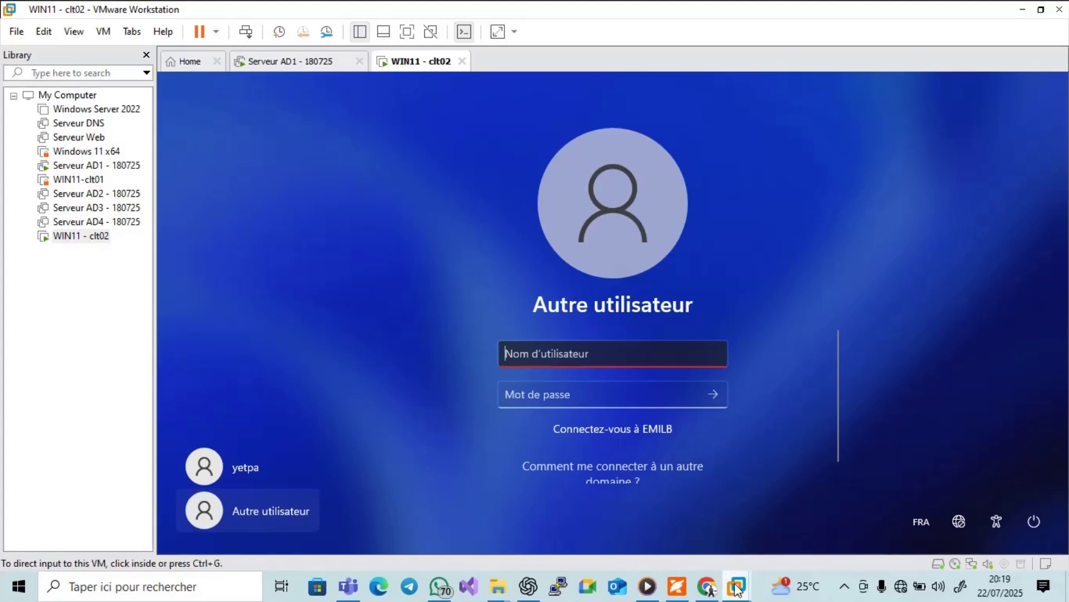
mouse_move(734, 586)
left_click(677, 586)
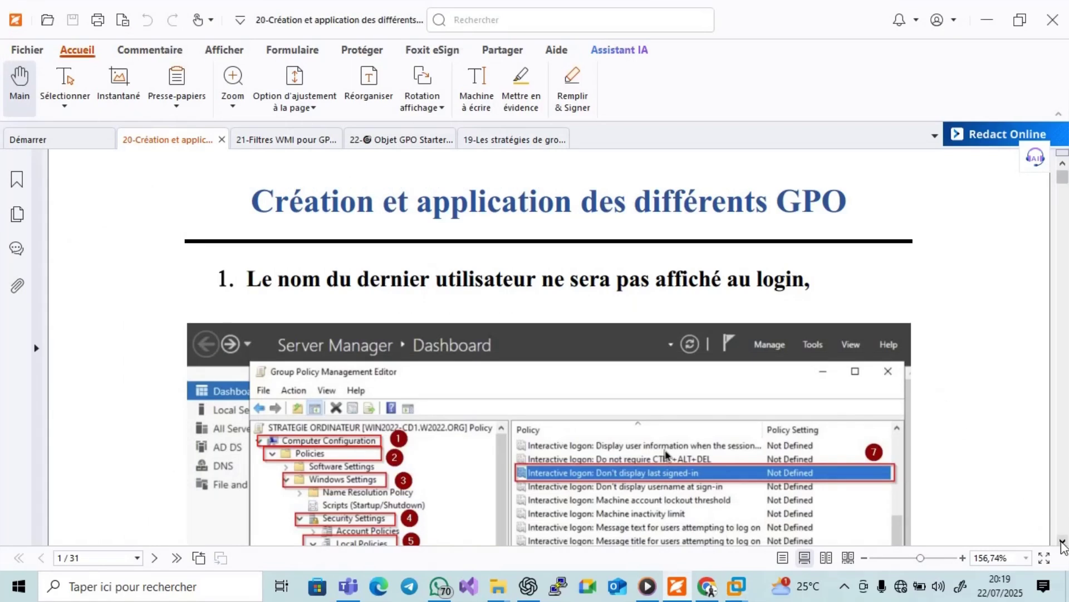
Scroll the PDF guide, then open the Outils menu in Serveur AD1's Server Manager.
left_click(1063, 542)
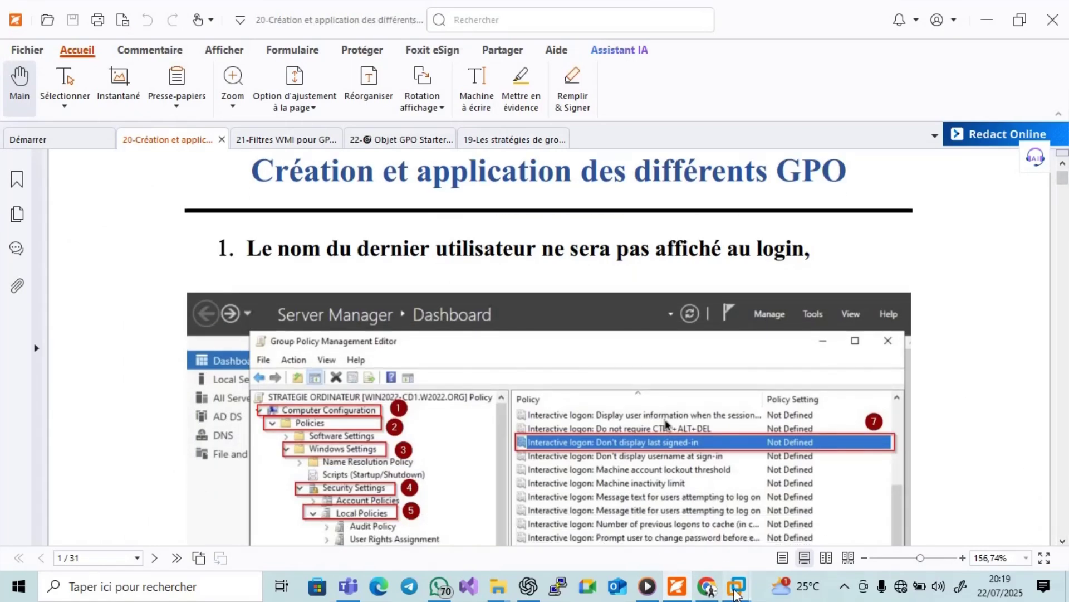
mouse_move(735, 586)
left_click(735, 523)
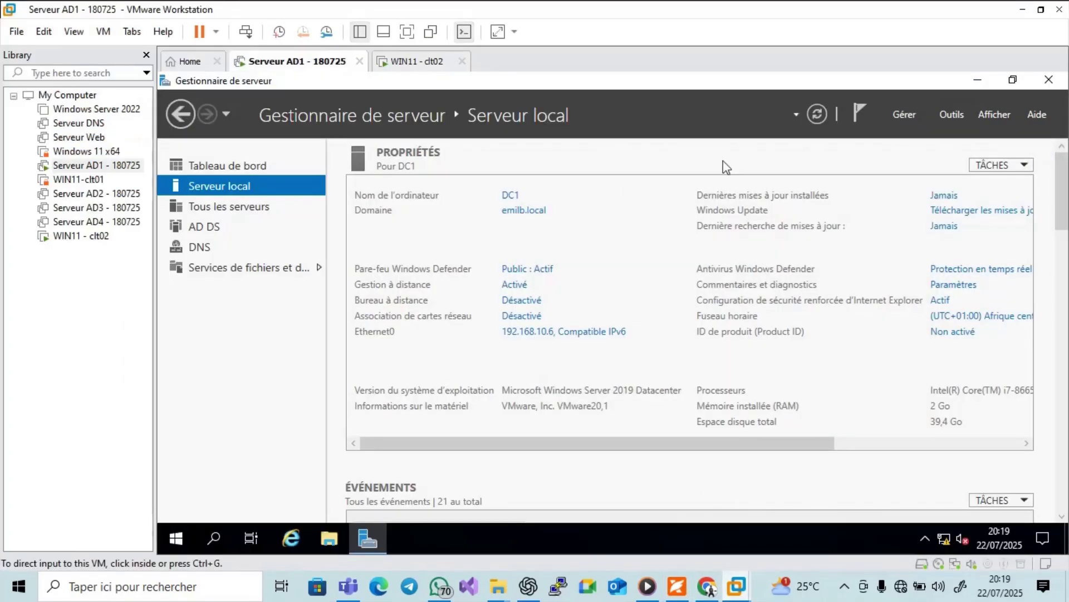
left_click(953, 114)
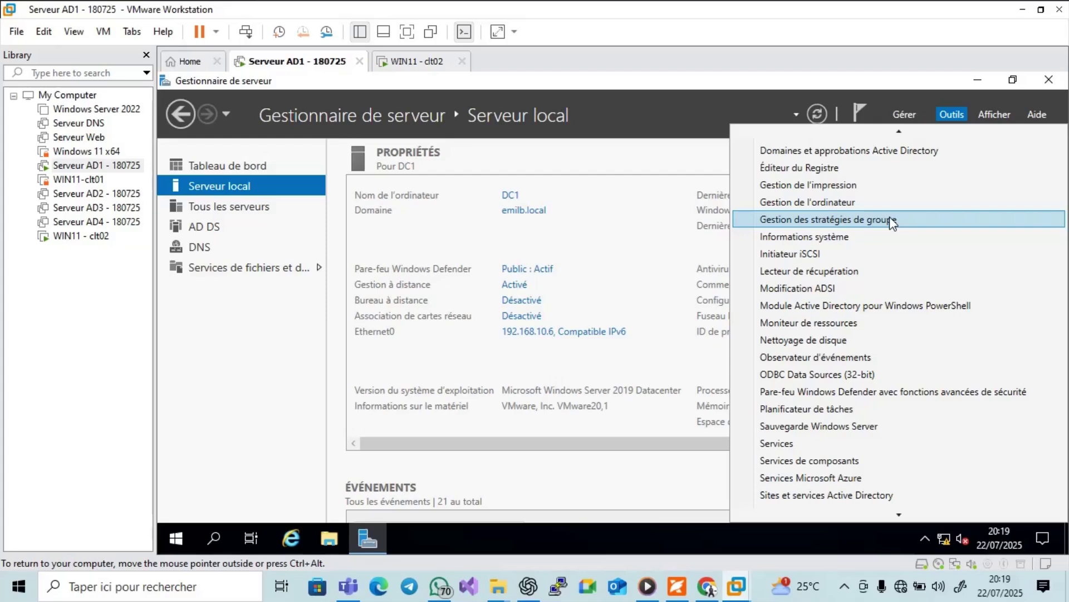
Launch Group Policy Management and expand Forêt > Domaines > emilb.local > Domain Controllers.
left_click(893, 222)
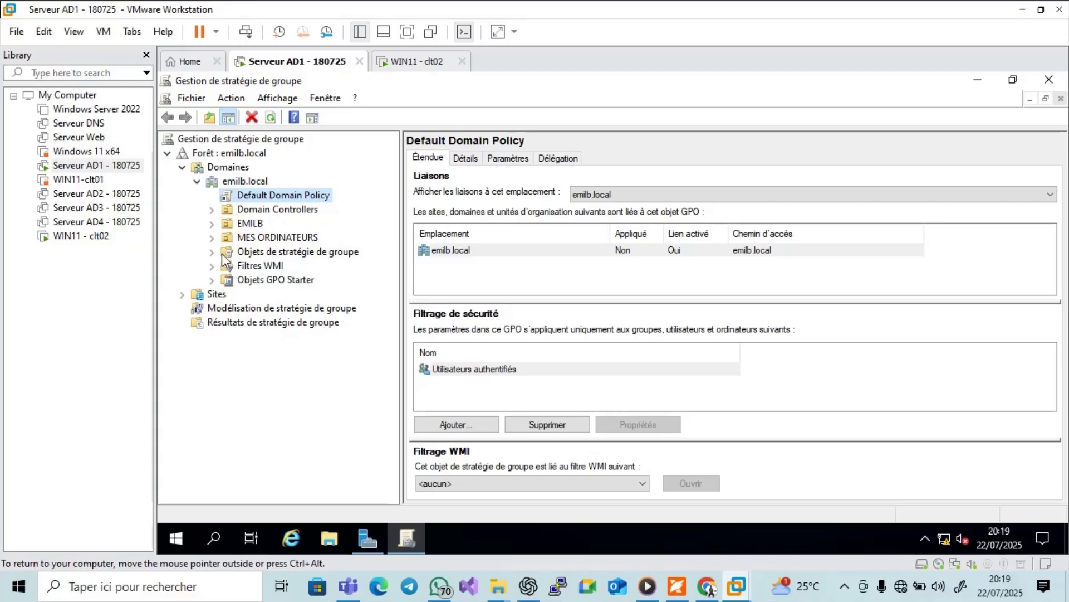
left_click(196, 182)
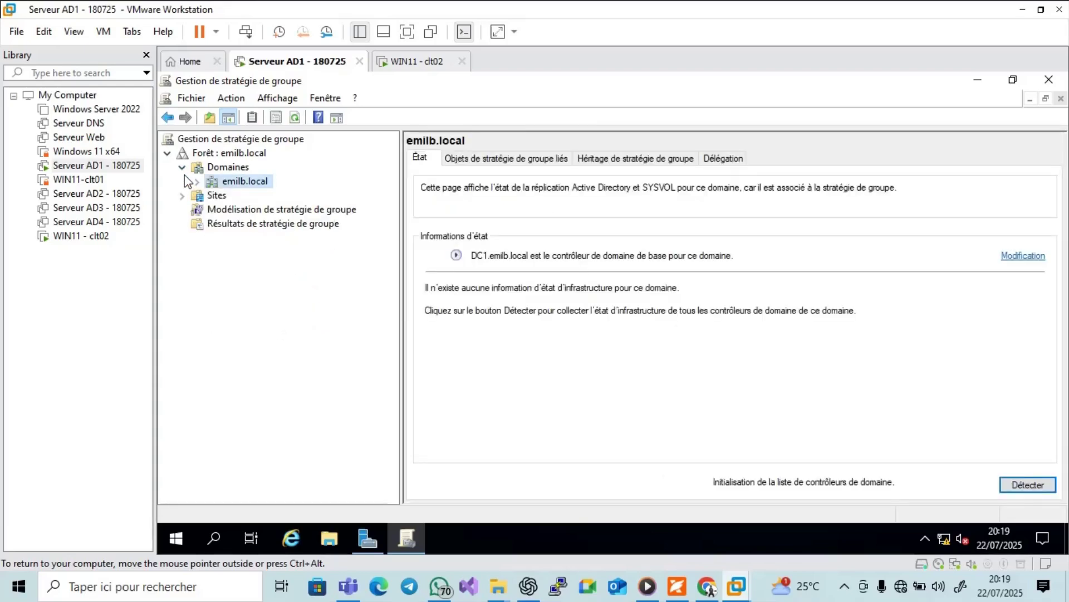
left_click(183, 167)
left_click(210, 153)
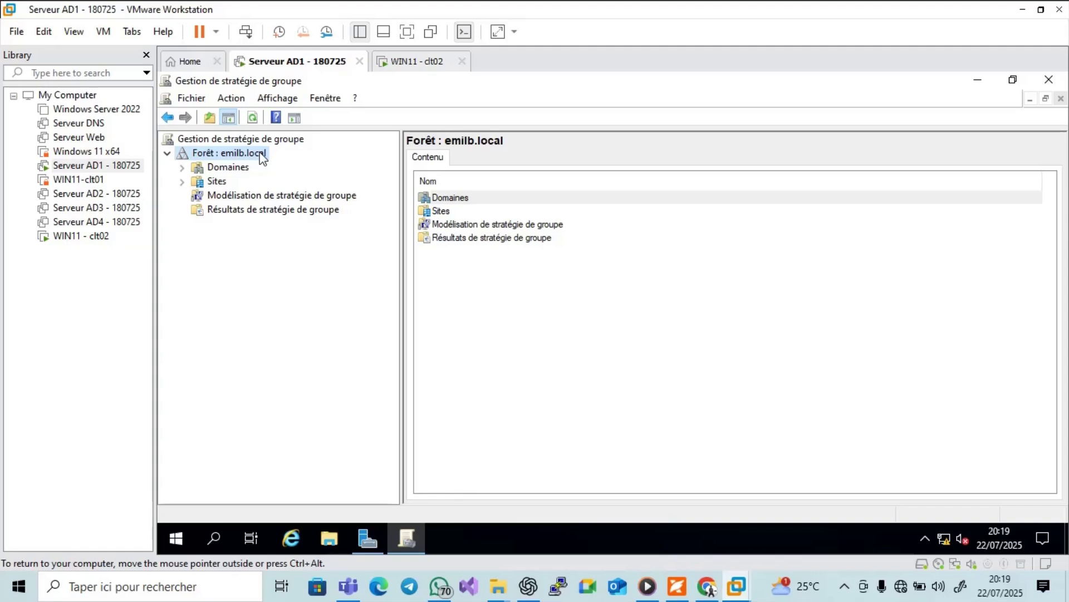
left_click(183, 168)
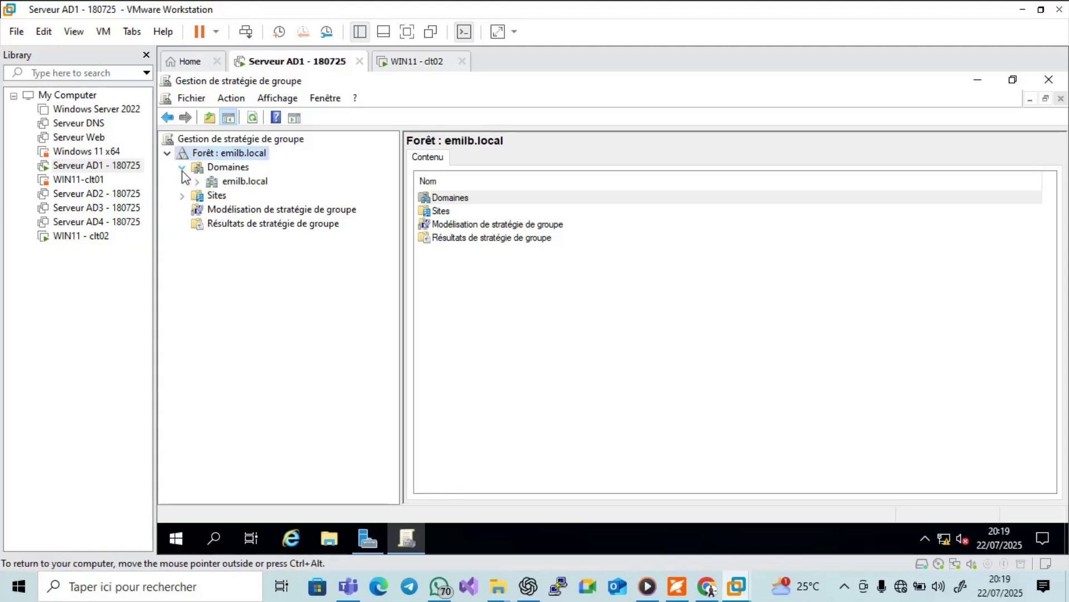
left_click(198, 181)
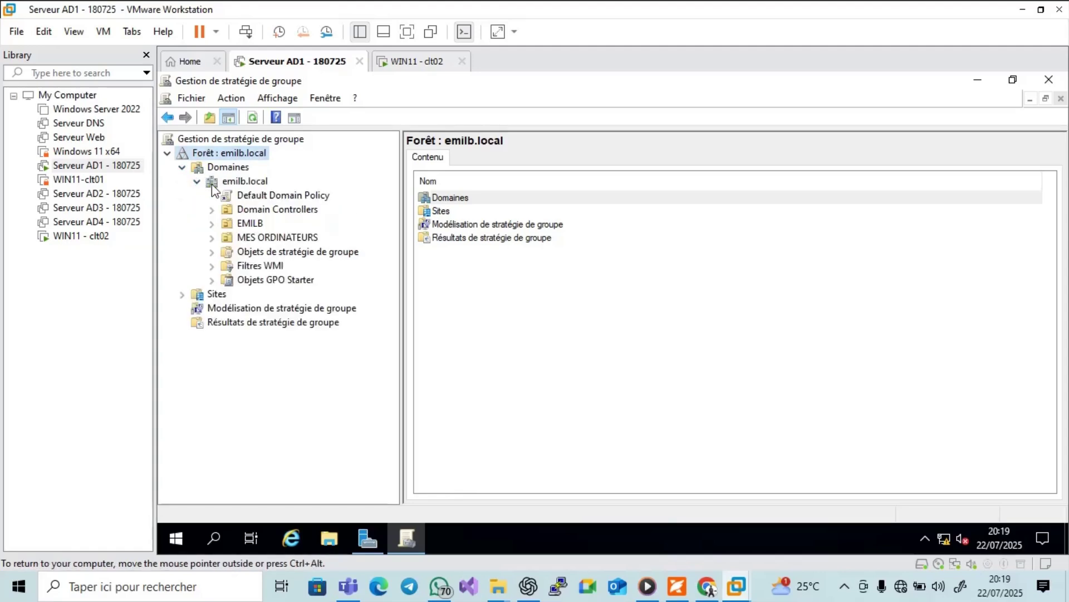
left_click(234, 183)
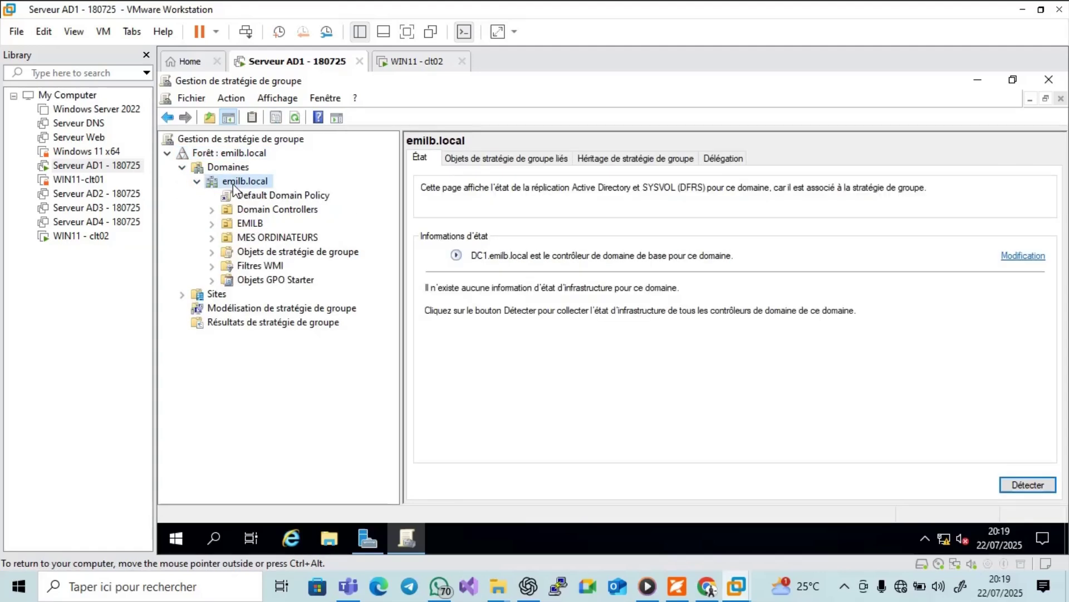
left_click(212, 210)
left_click(262, 210)
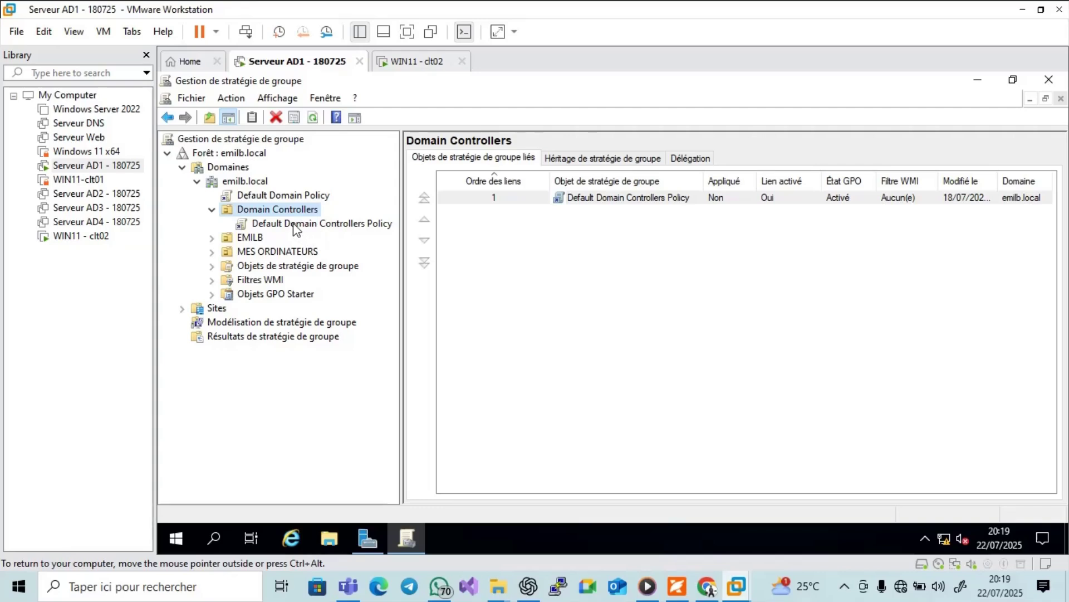
Open the Default Domain Policy and Default Domain Controllers Policy links, acknowledging each warning.
left_click(257, 198)
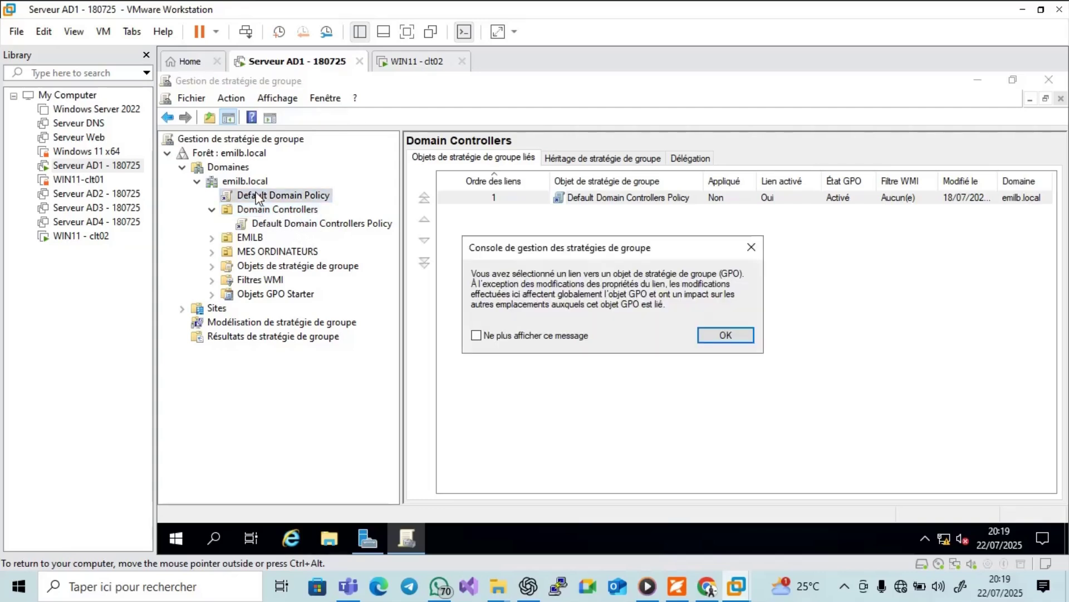
left_click(740, 334)
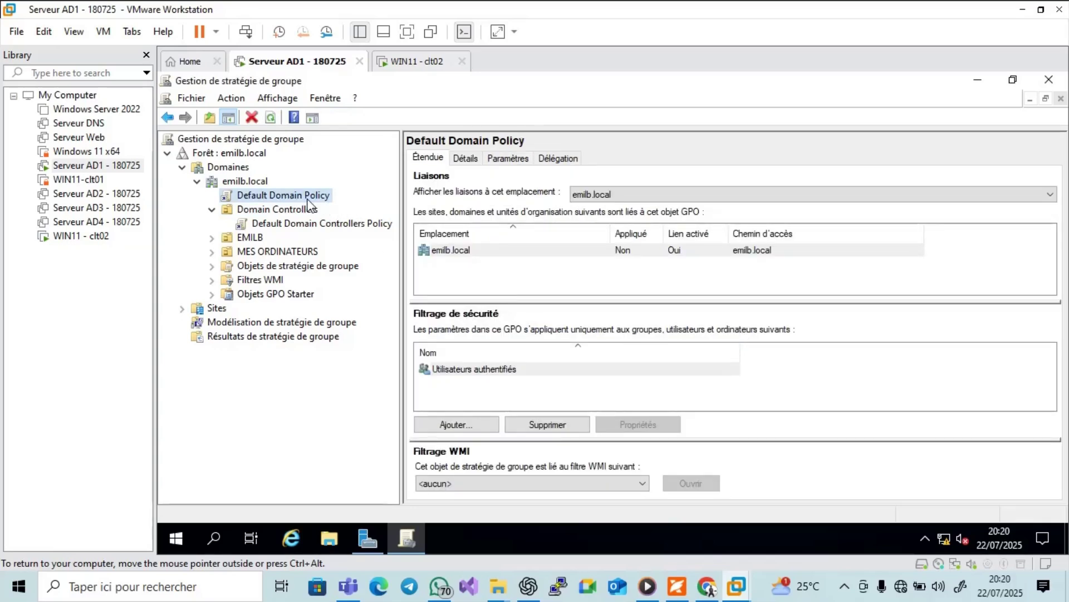
left_click(291, 212)
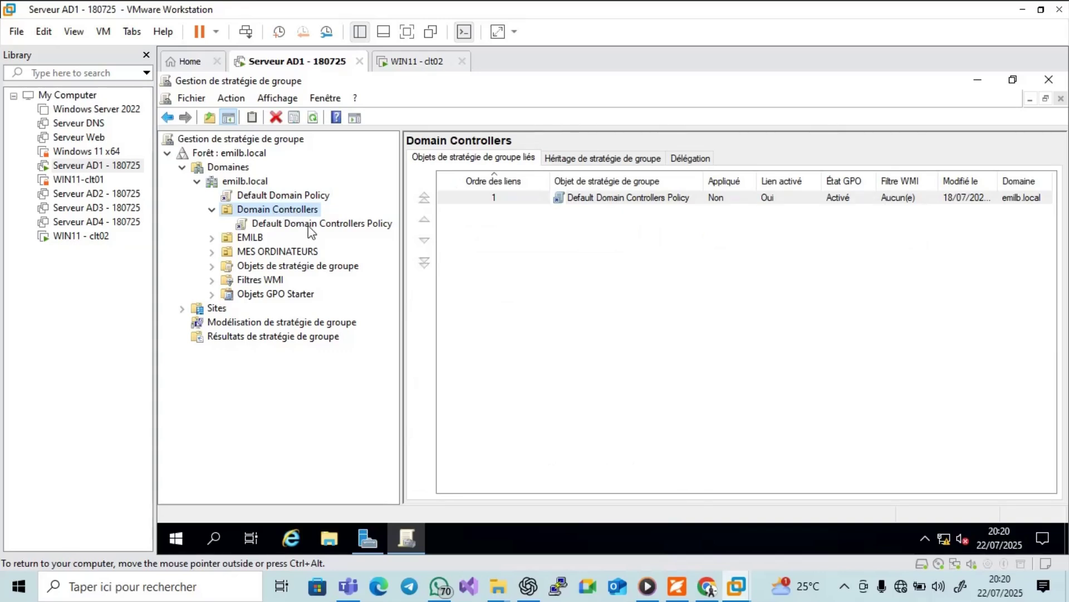
left_click(309, 226)
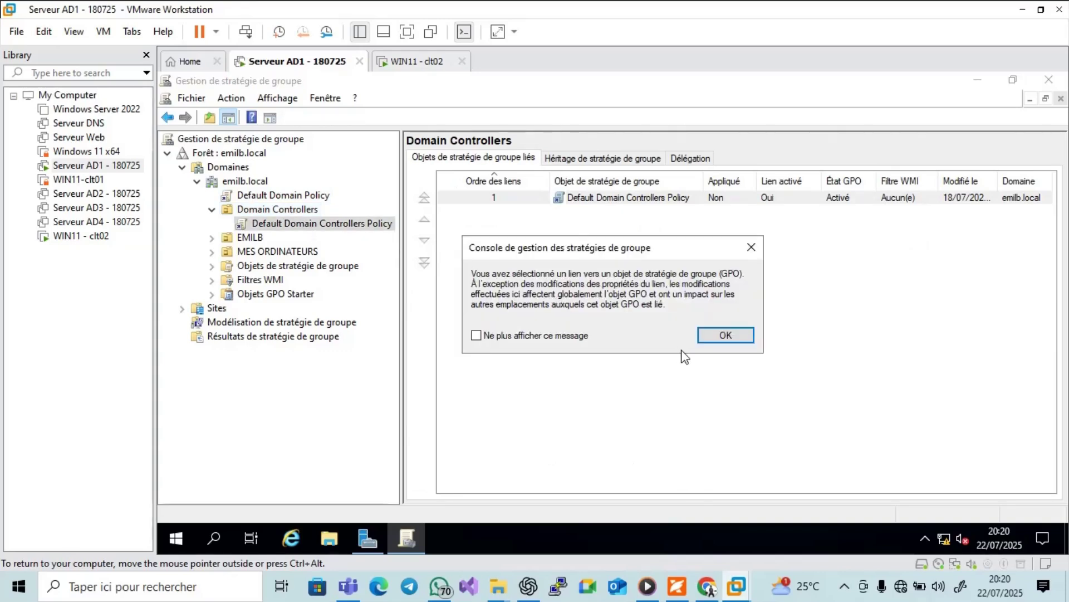
left_click(730, 336)
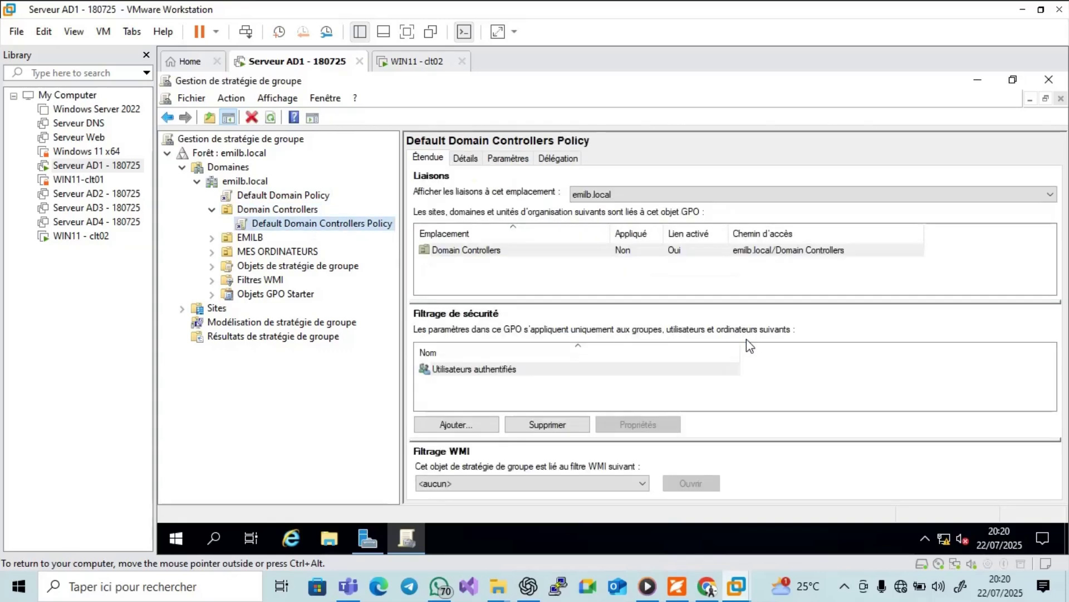
left_click(363, 538)
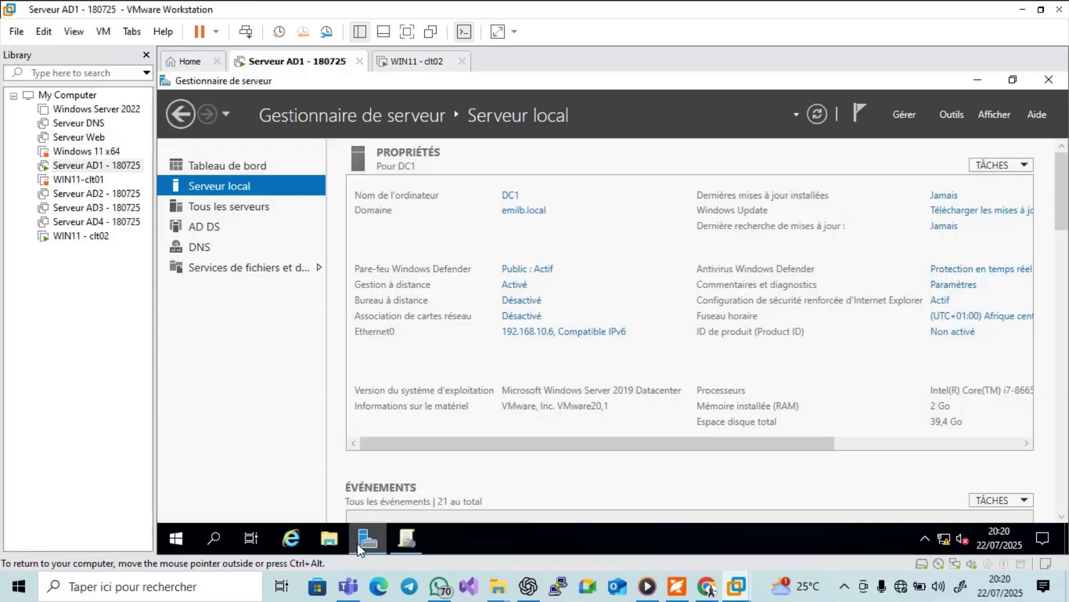
Launch Active Directory Users and Computers from Outils and widen its tree to show emilb.local.
left_click(951, 114)
scroll(835, 473, "down", 3)
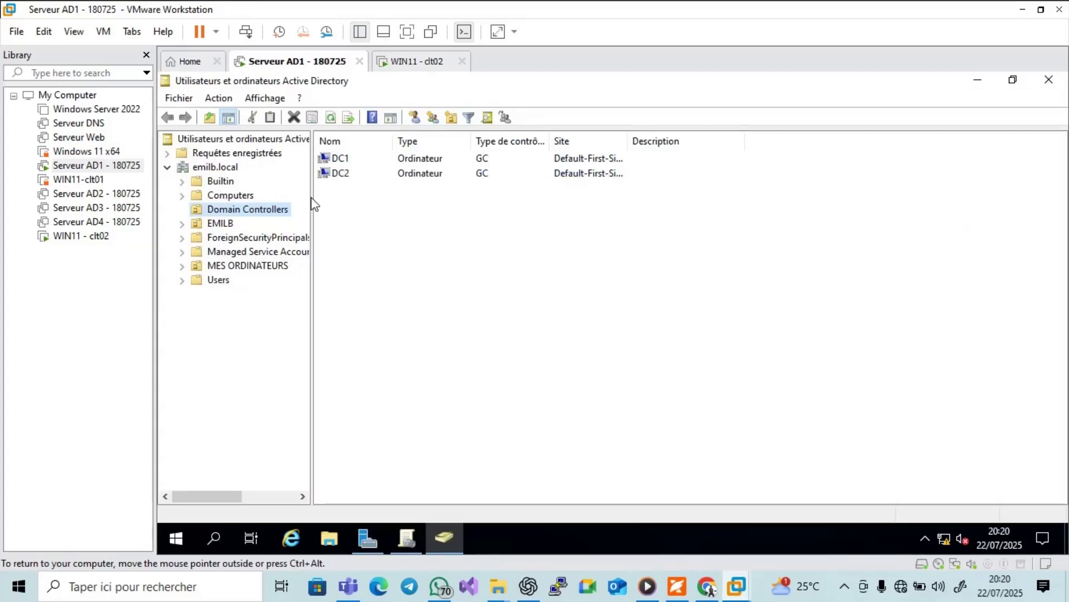
left_click_drag(312, 200, 373, 209)
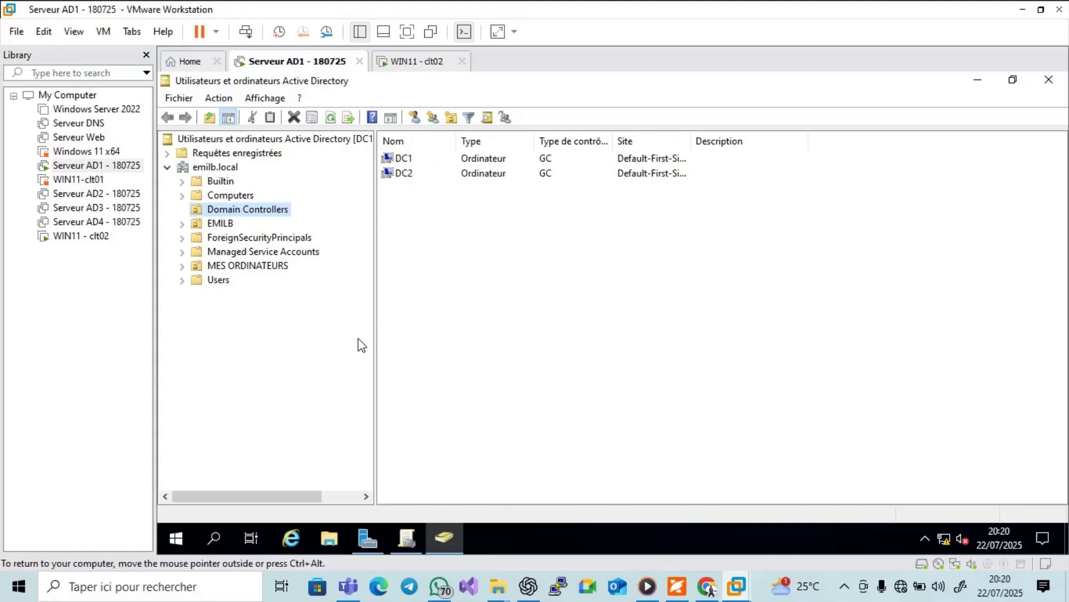
left_click(222, 169)
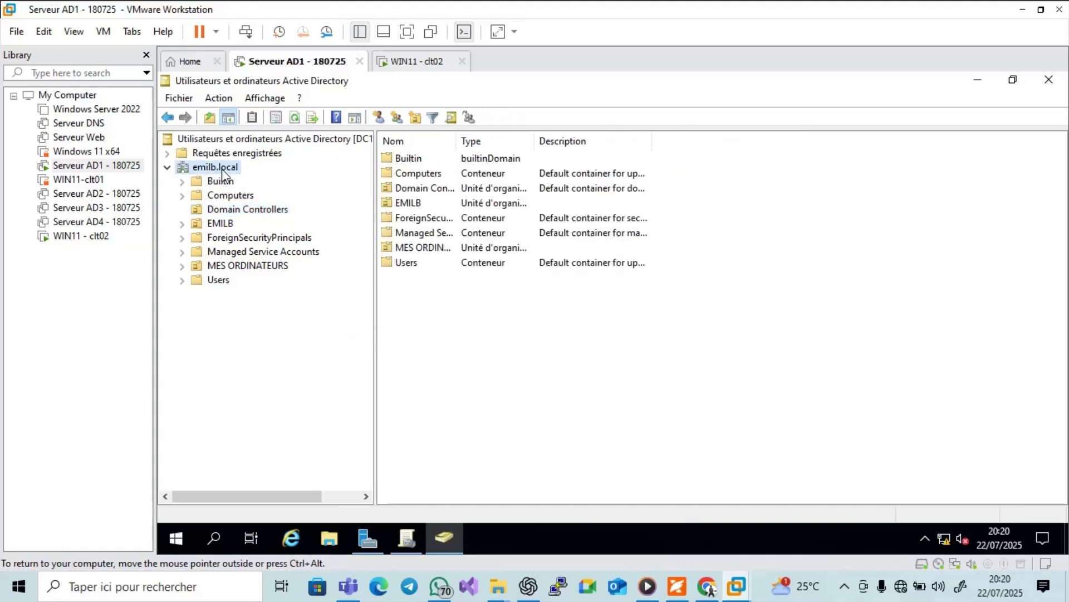
Confirm the Domain Controllers container lists DC1 and DC2, then restore Group Policy Management.
left_click(405, 538)
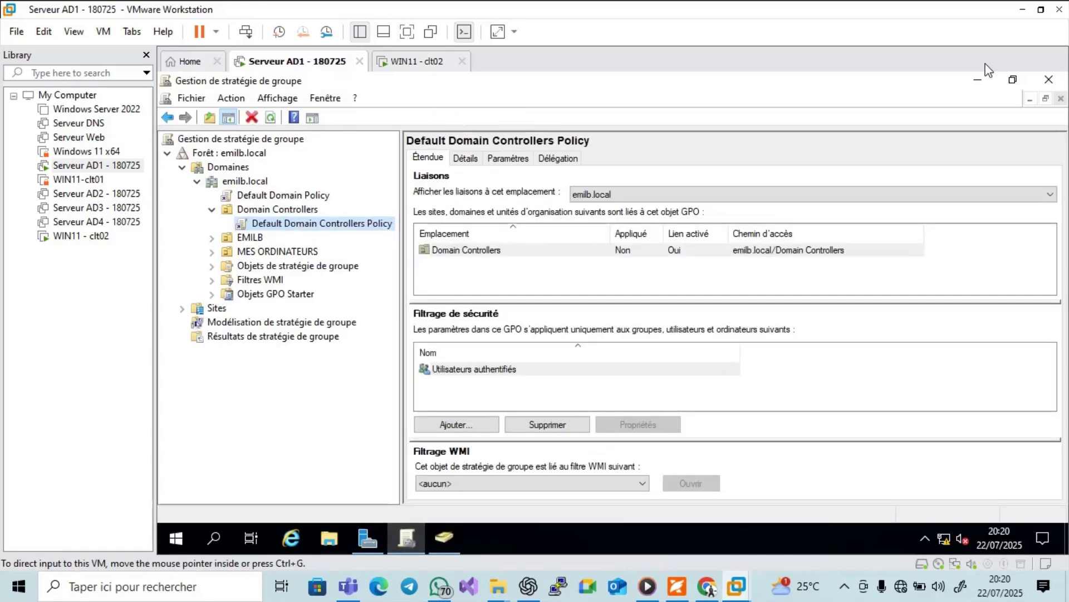
left_click(978, 81)
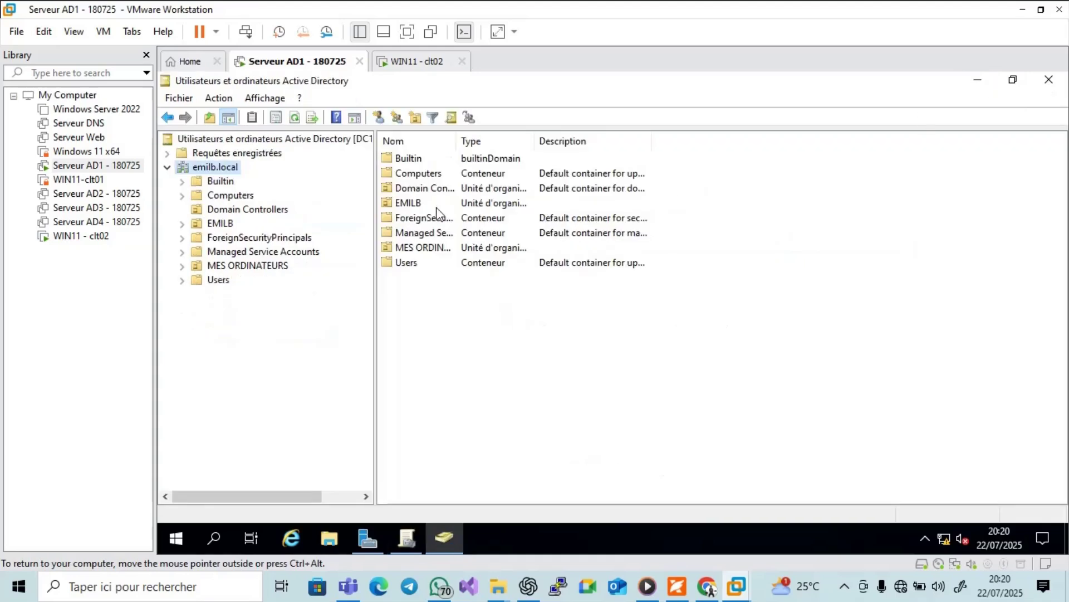
left_click(245, 210)
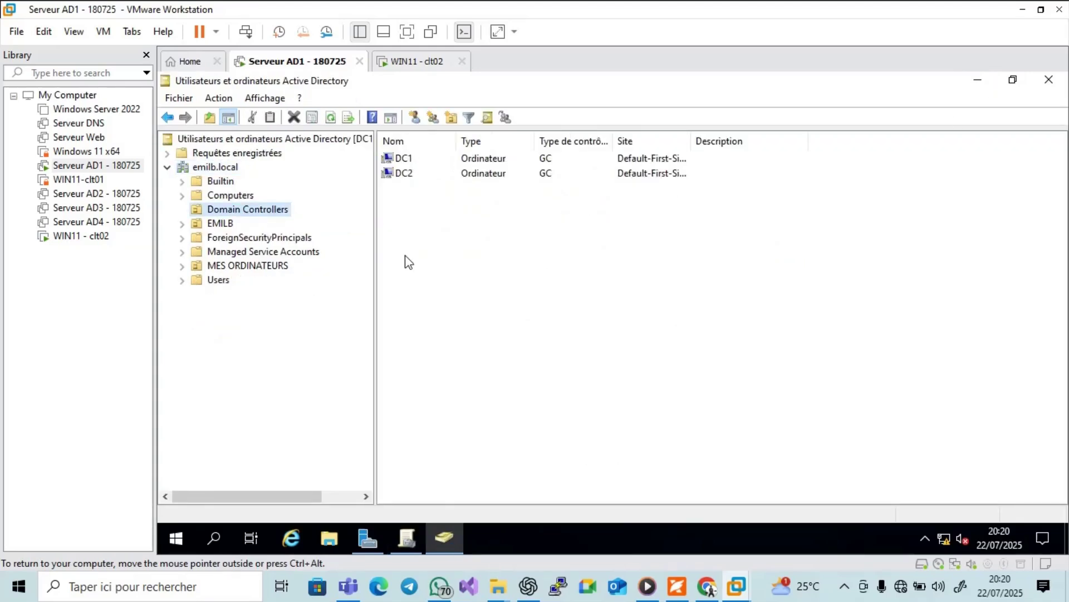
left_click(410, 535)
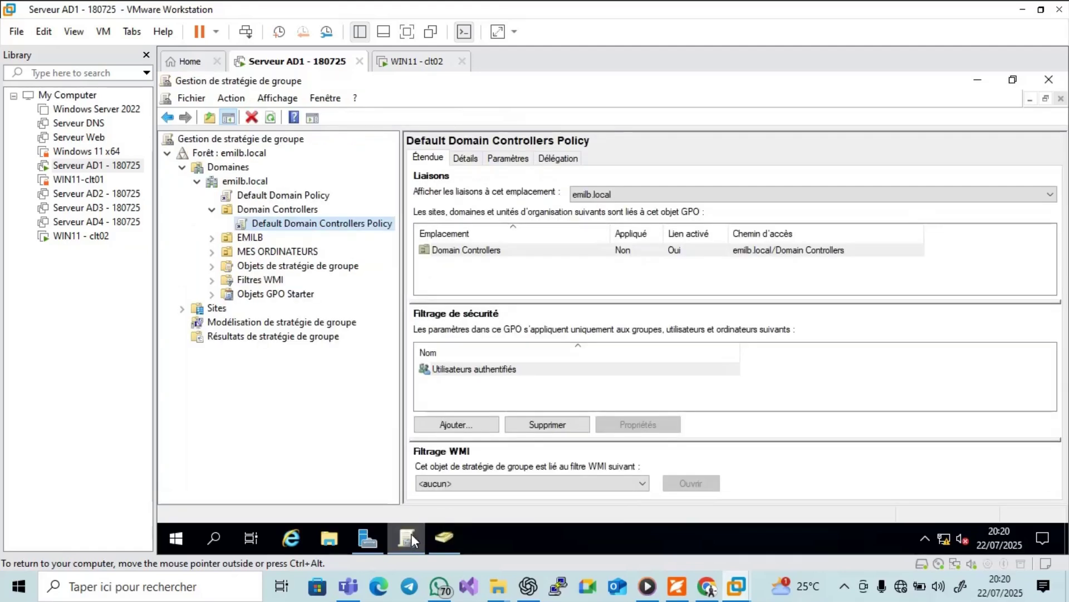
Check the Default Domain Controllers Policy linked to Domain Controllers, dismissing the warning.
left_click(257, 210)
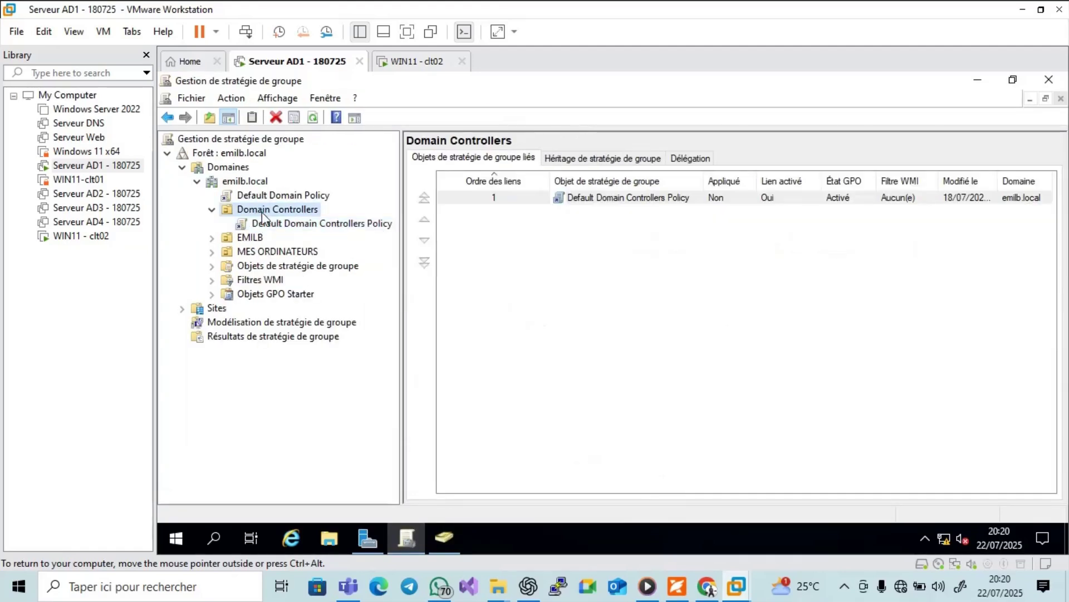
left_click(281, 225)
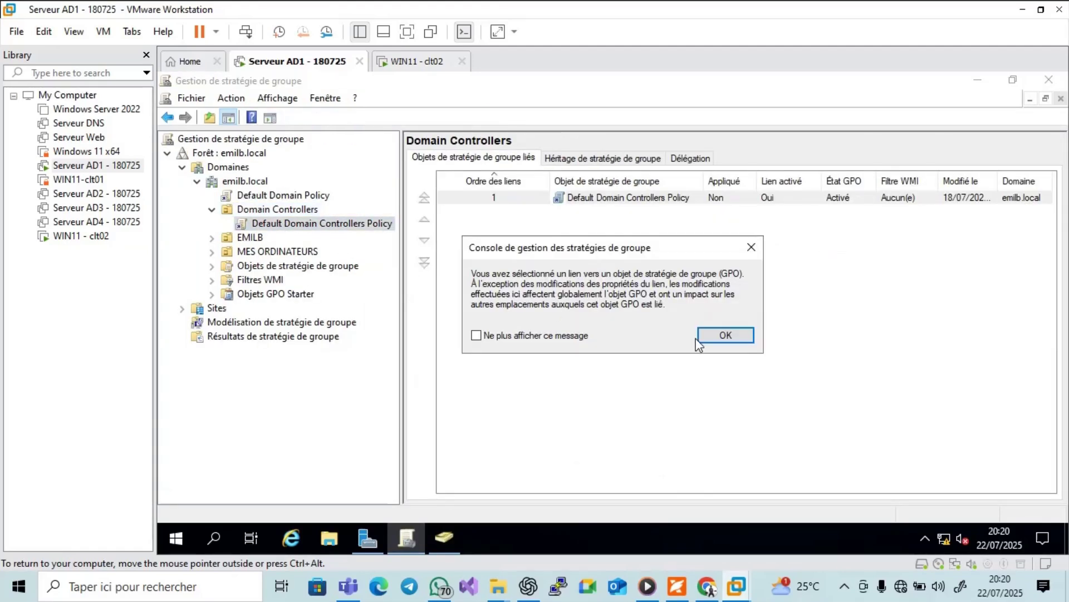
left_click(712, 337)
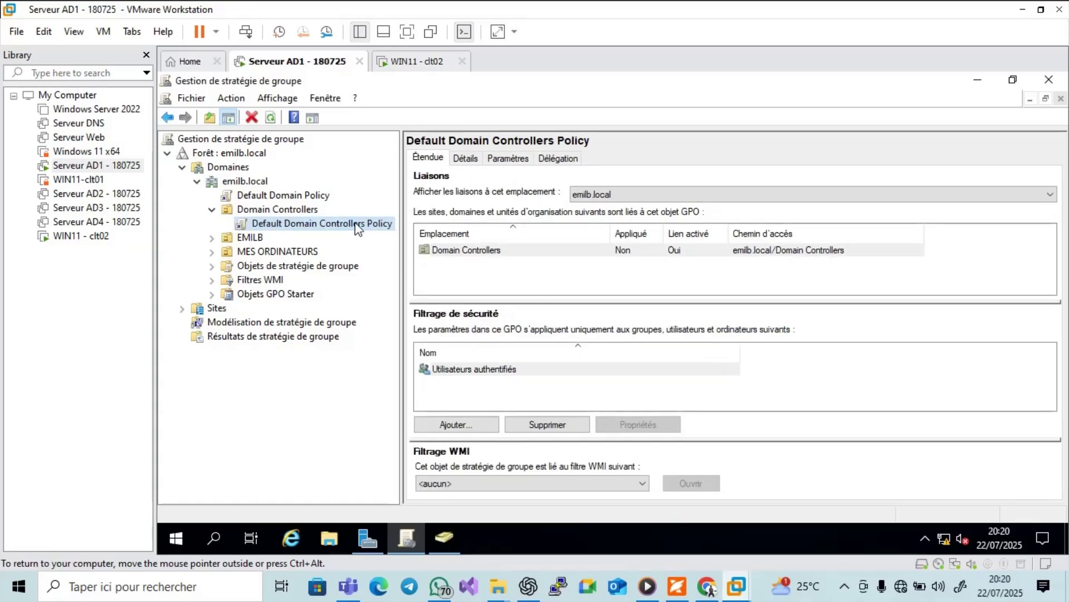
Review the GPOs linked to the EMILB, DOUALA and MES ORDINATEURS units.
left_click(211, 241)
left_click(245, 243)
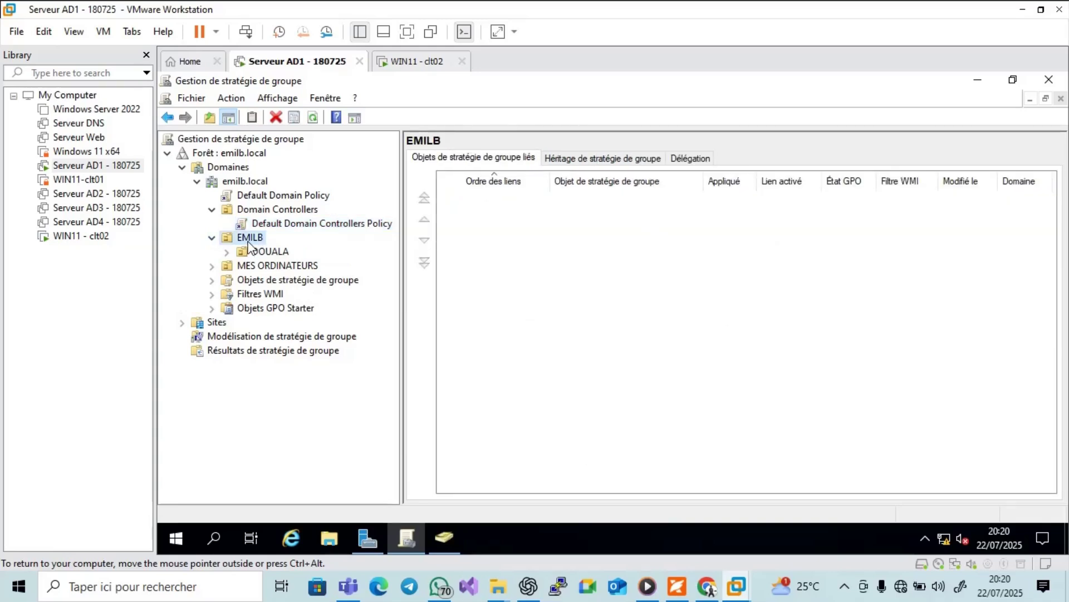
left_click(266, 252)
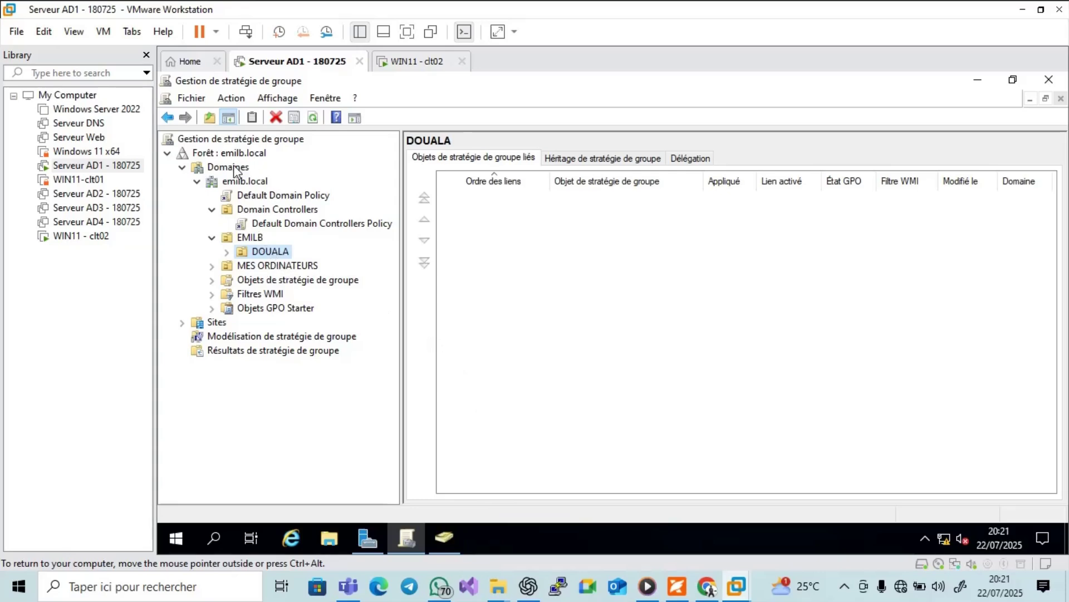
left_click(250, 184)
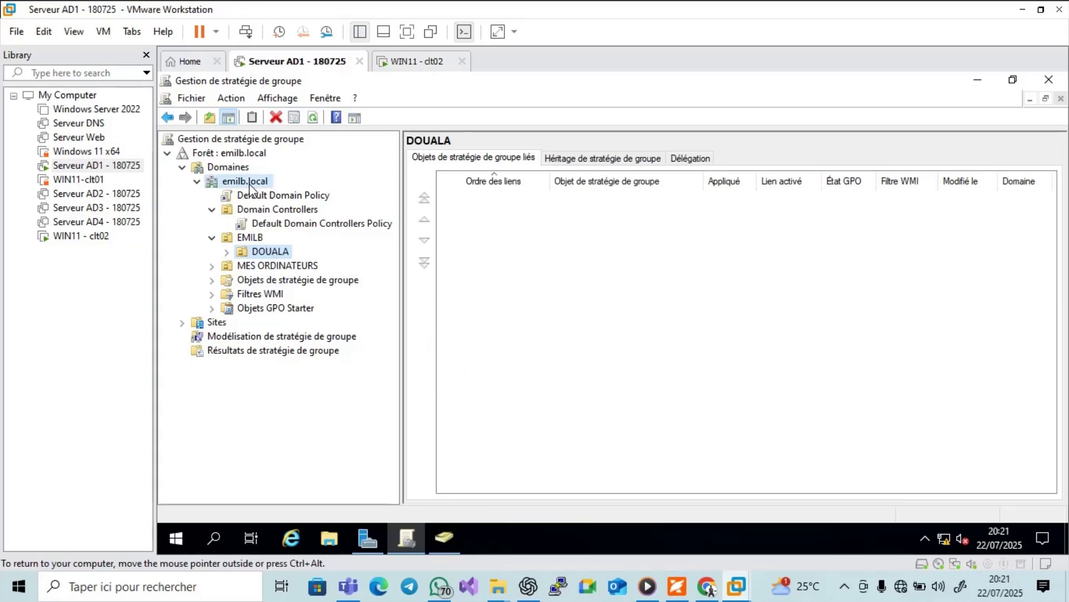
left_click(258, 239)
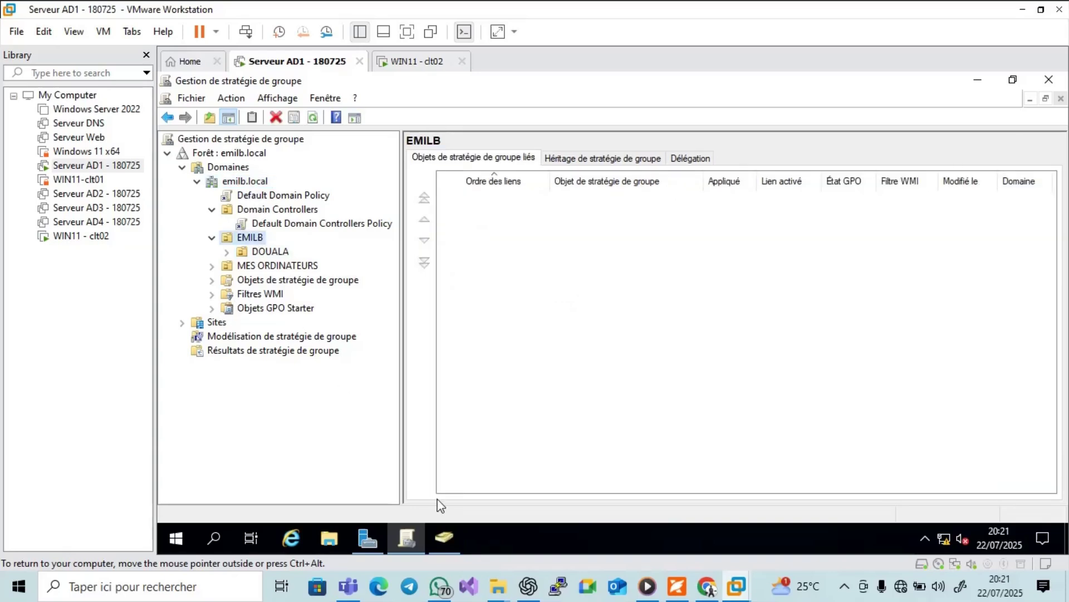
left_click(281, 267)
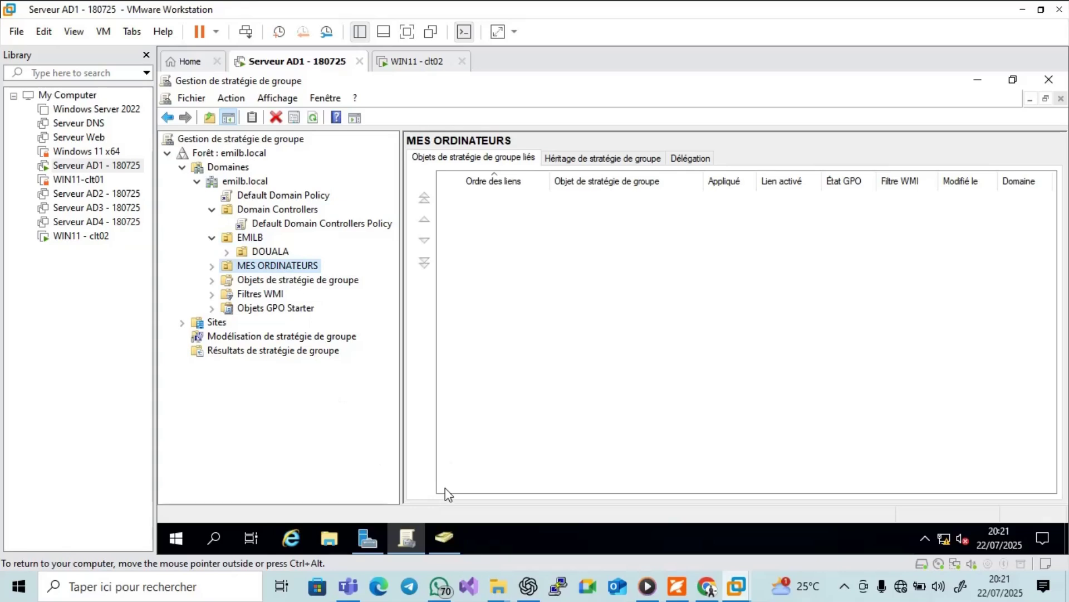
left_click(443, 538)
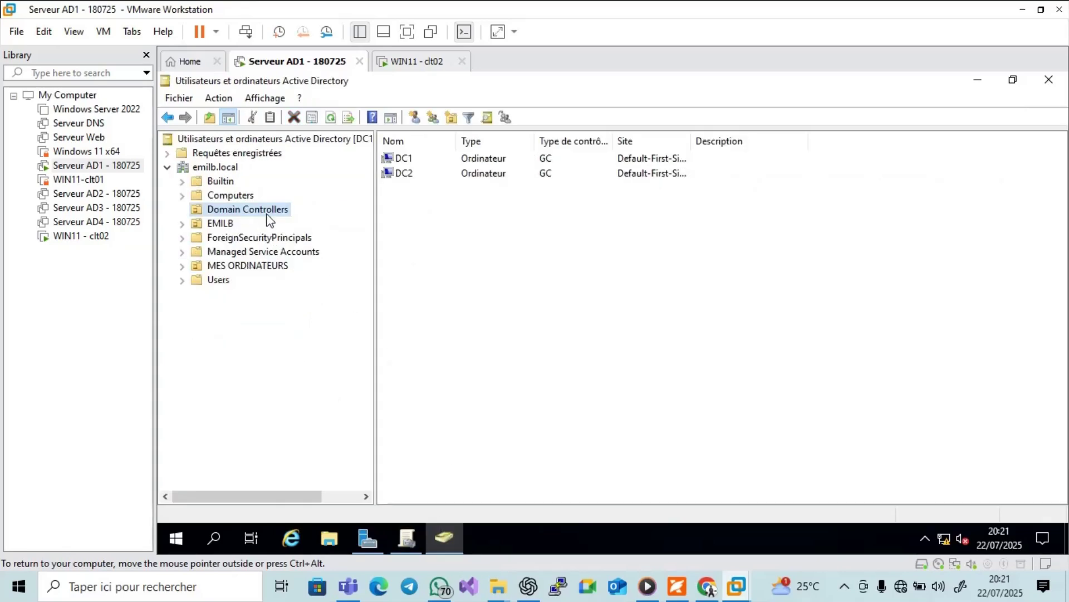
Turn on Affichage > Fonctionnalités avancées and list EMILB's user, DOUALA, IT group, PC100, PC200.
left_click(182, 224)
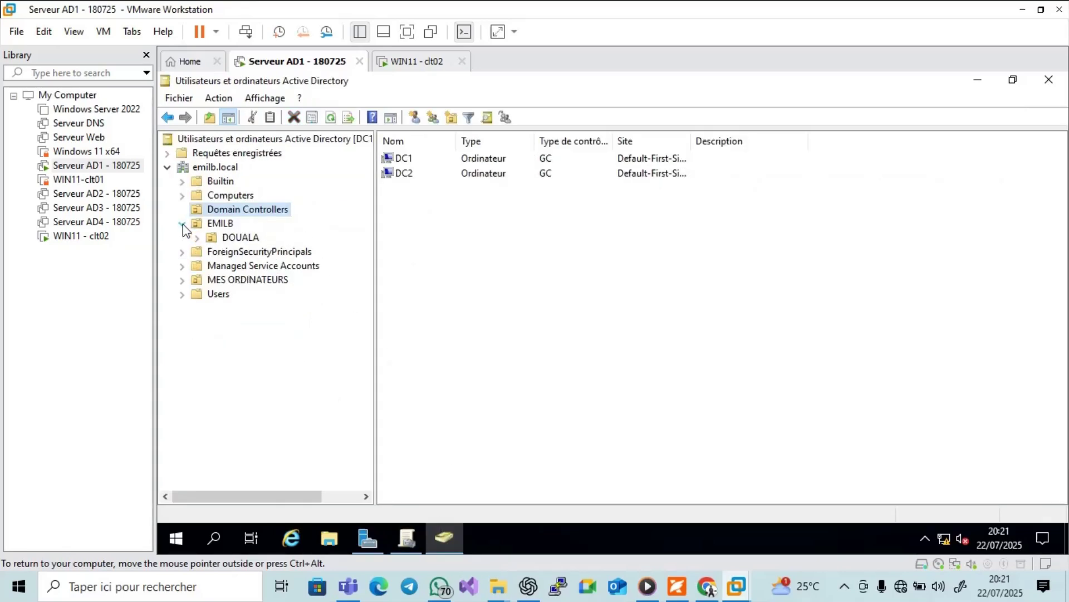
left_click(220, 280)
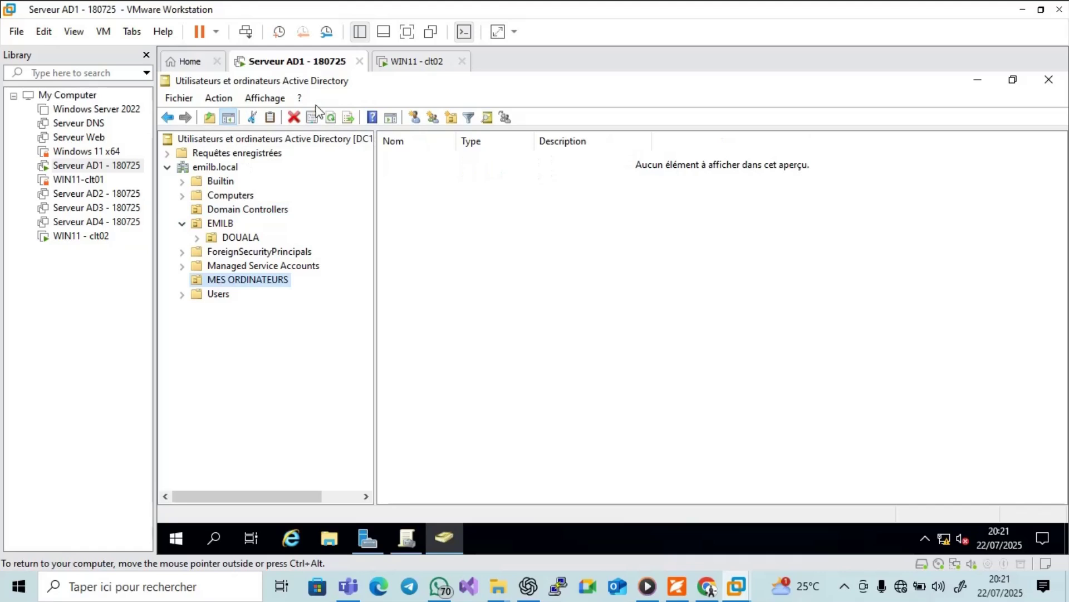
left_click(278, 103)
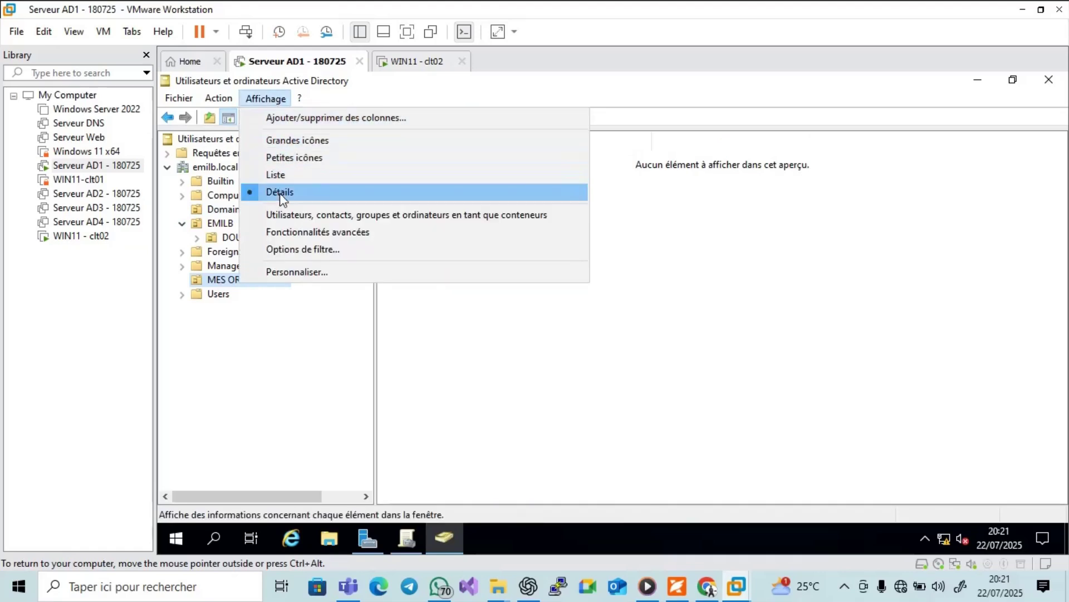
left_click(271, 233)
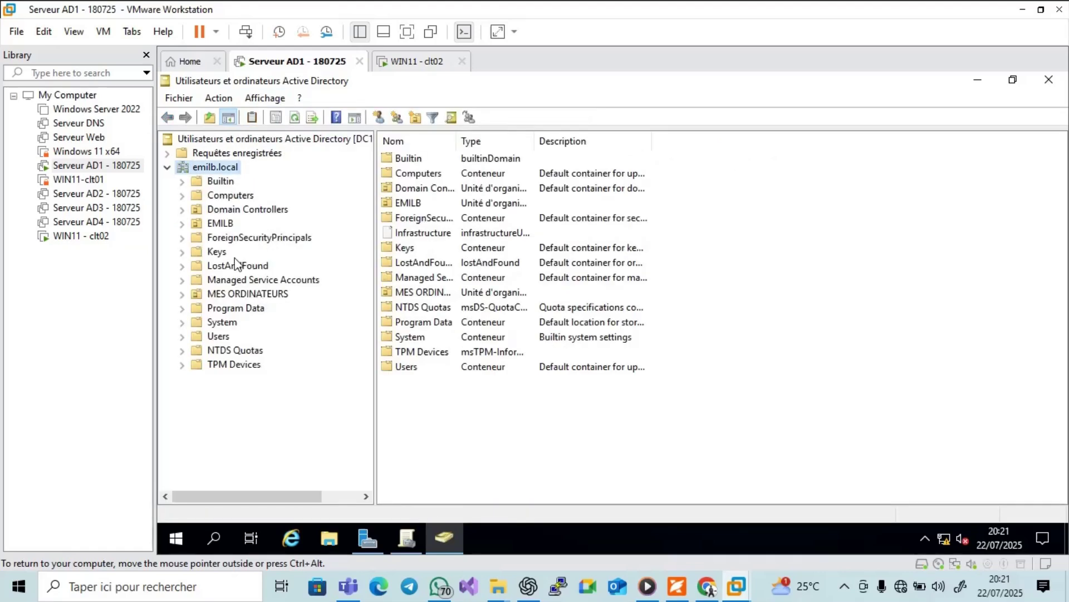
left_click(220, 224)
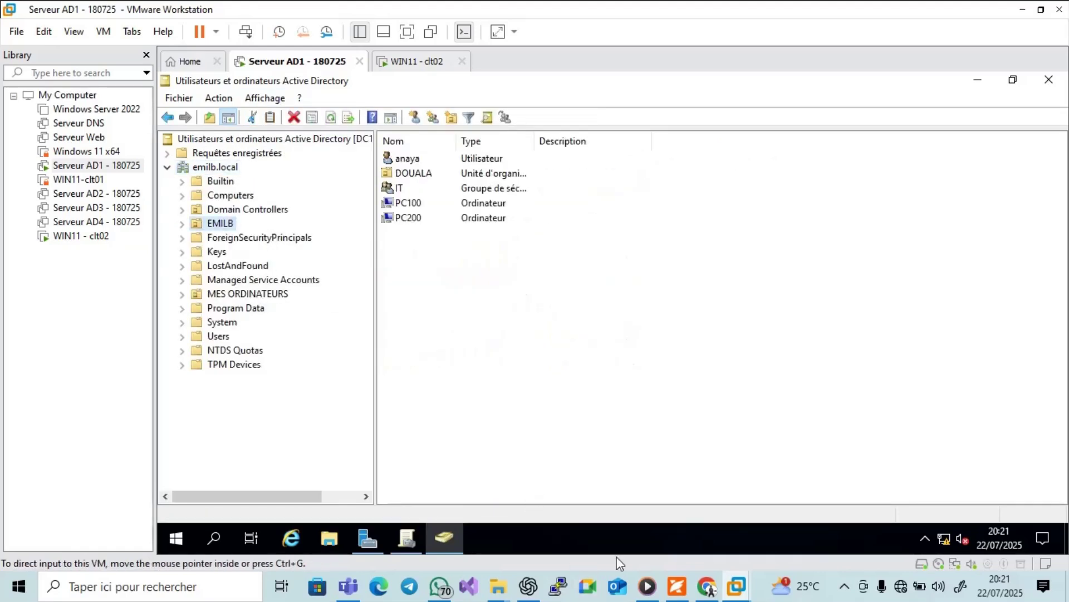
Read the guide's step on hiding the last user's name, then return to Group Policy Management.
left_click(677, 587)
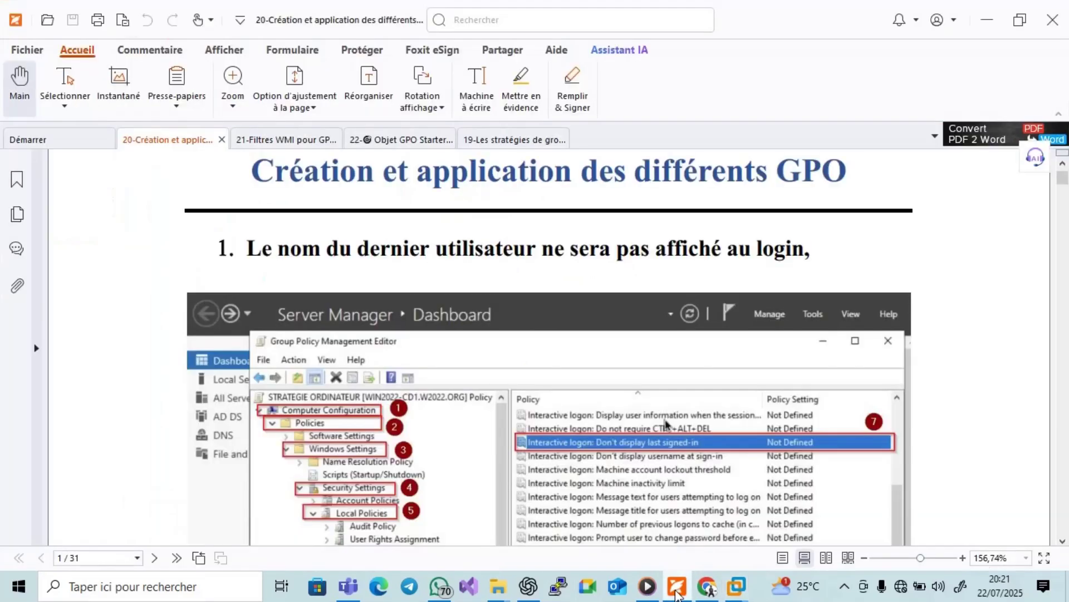
mouse_move(737, 586)
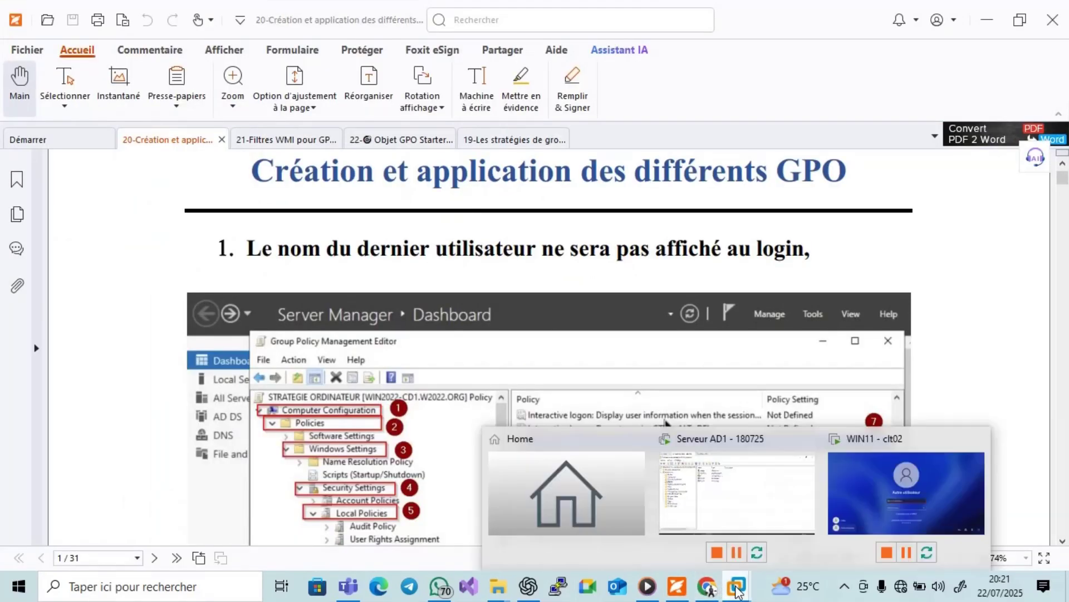
left_click(772, 508)
left_click(417, 537)
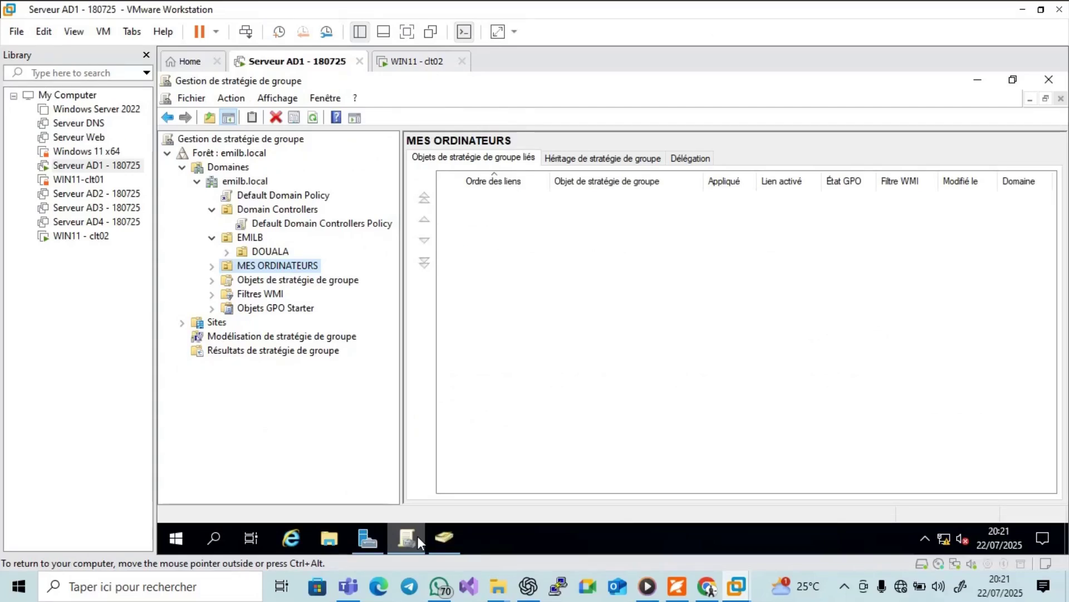
Review Objets de stratégie de groupe and Sites, then show EMILB's empty linked-GPO list.
left_click(252, 281)
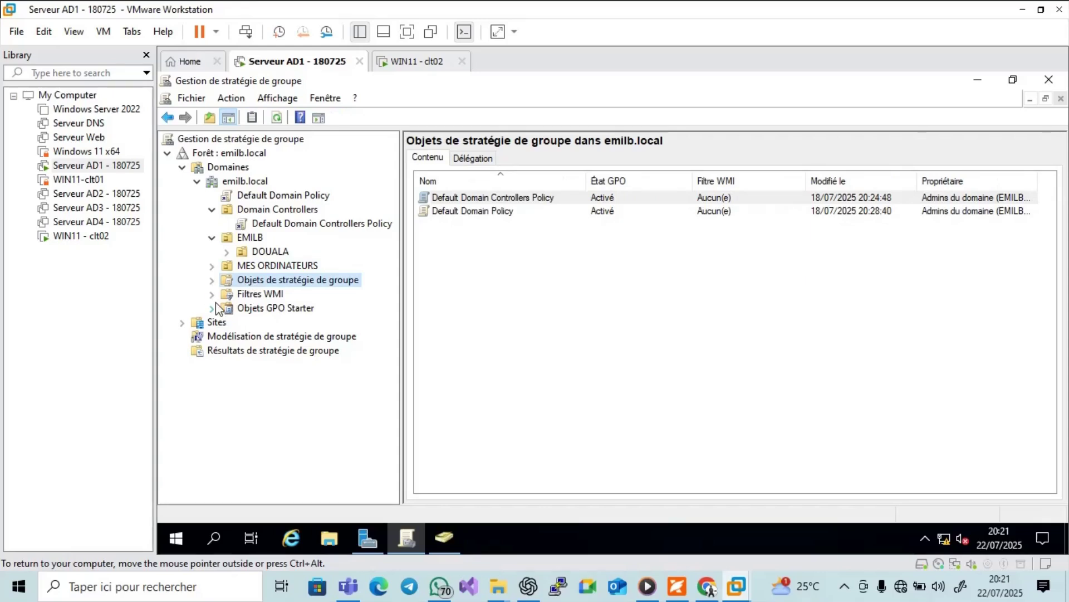
left_click(183, 323)
left_click(216, 325)
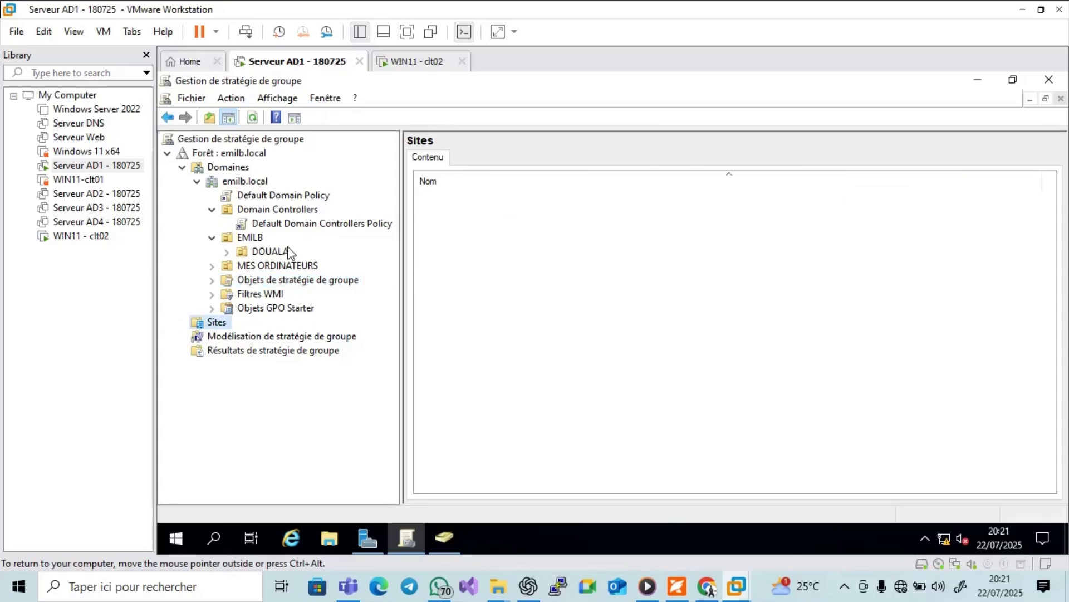
left_click(245, 238)
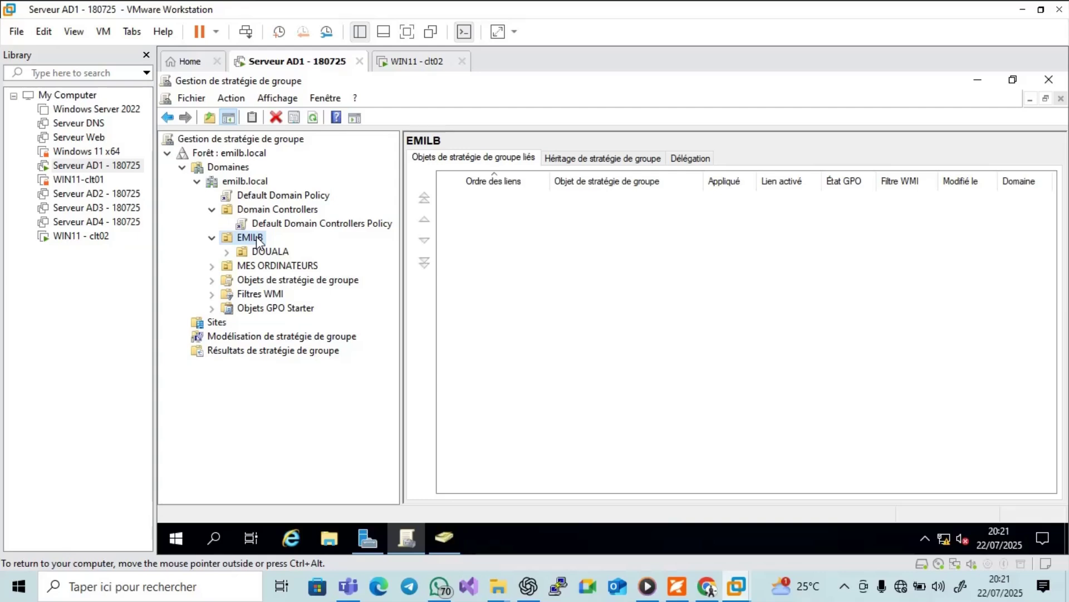
Create a new GPO named Test-GPO in the domain and link it to the EMILB OU.
right_click(254, 239)
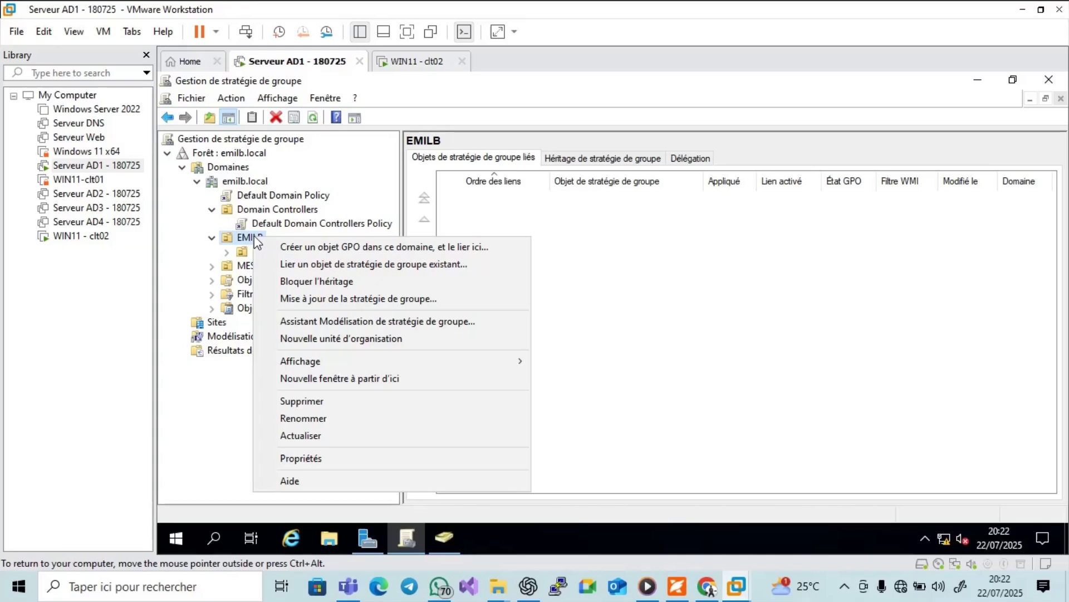
left_click(305, 248)
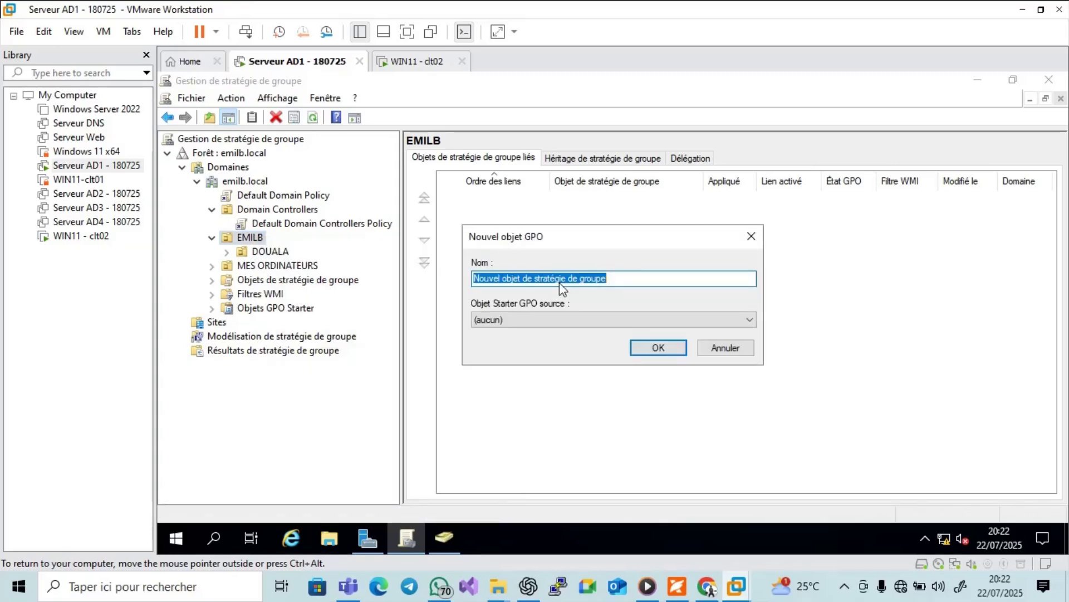
type("Test")
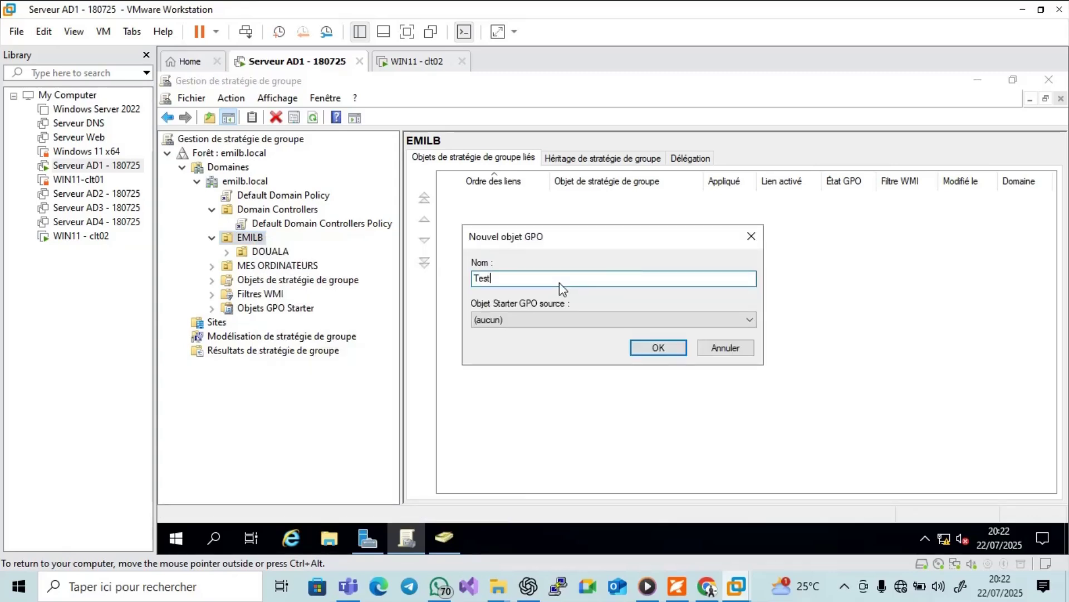
type("B")
key("BackSpace")
type("-GPO")
left_click(655, 349)
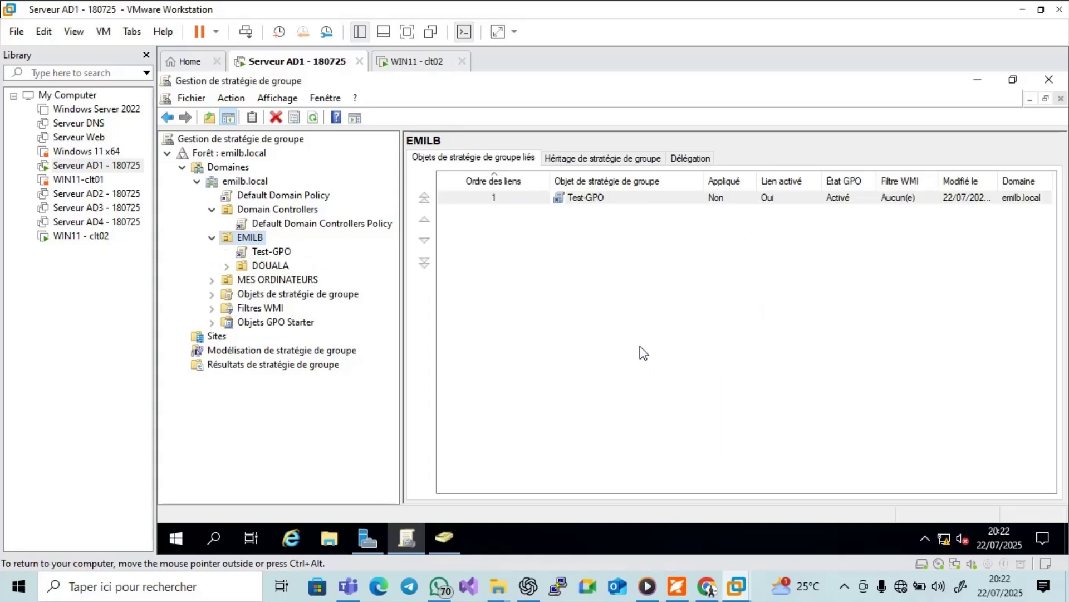
Select the Test-GPO link under EMILB and delete it, confirming the removal.
left_click(844, 584)
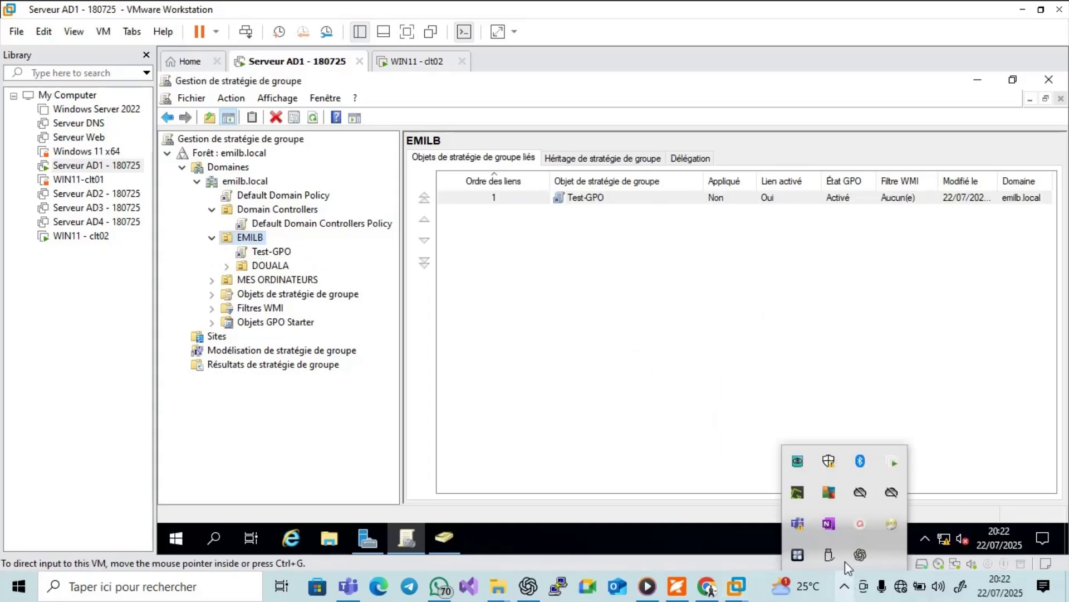
left_click(852, 526)
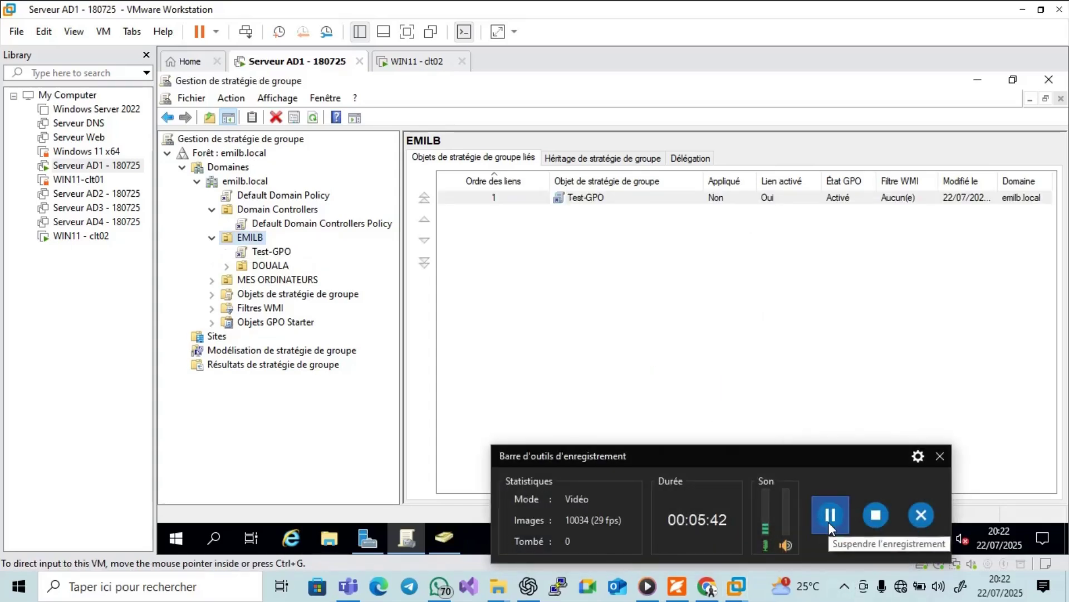
left_click(940, 456)
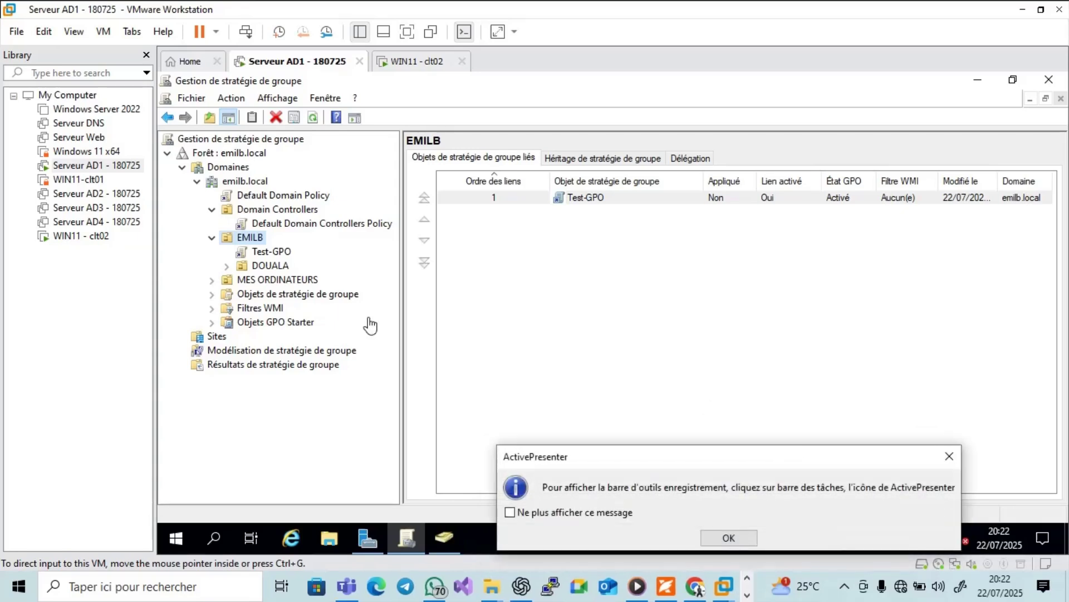
left_click(715, 544)
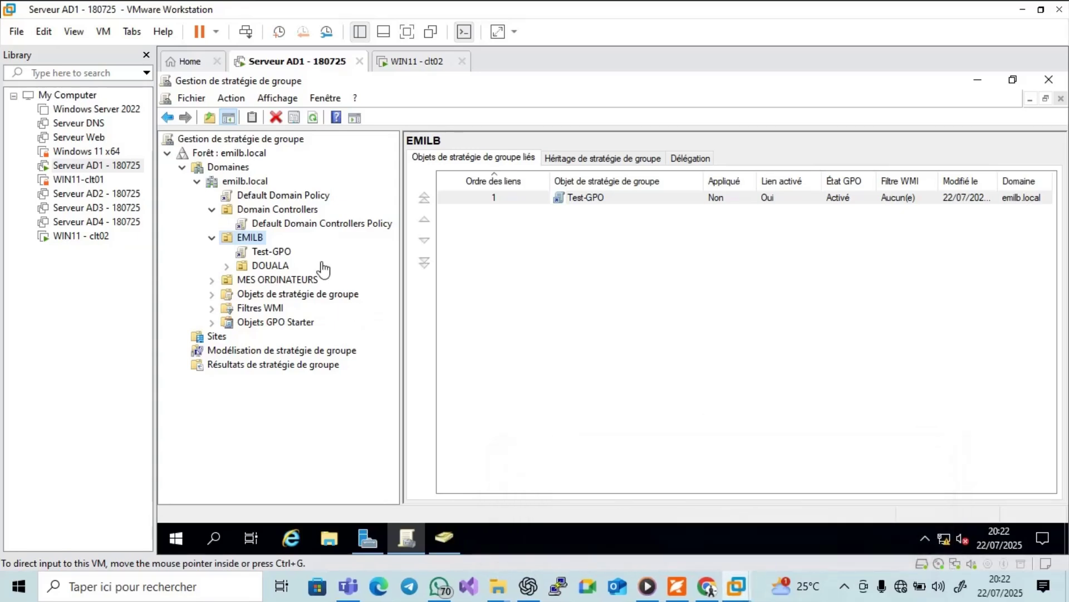
left_click(288, 254)
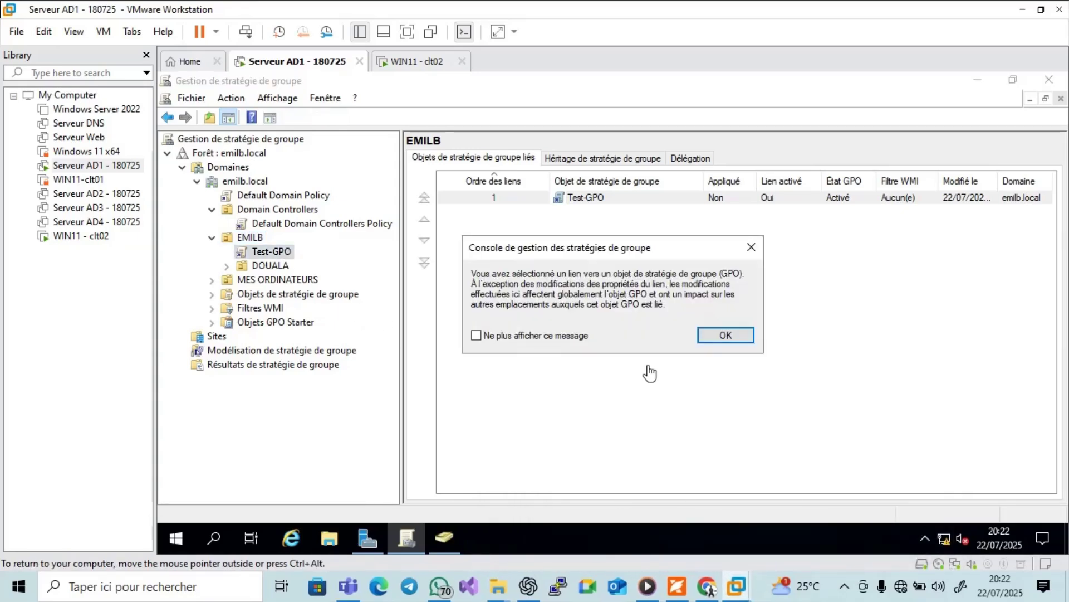
left_click(722, 334)
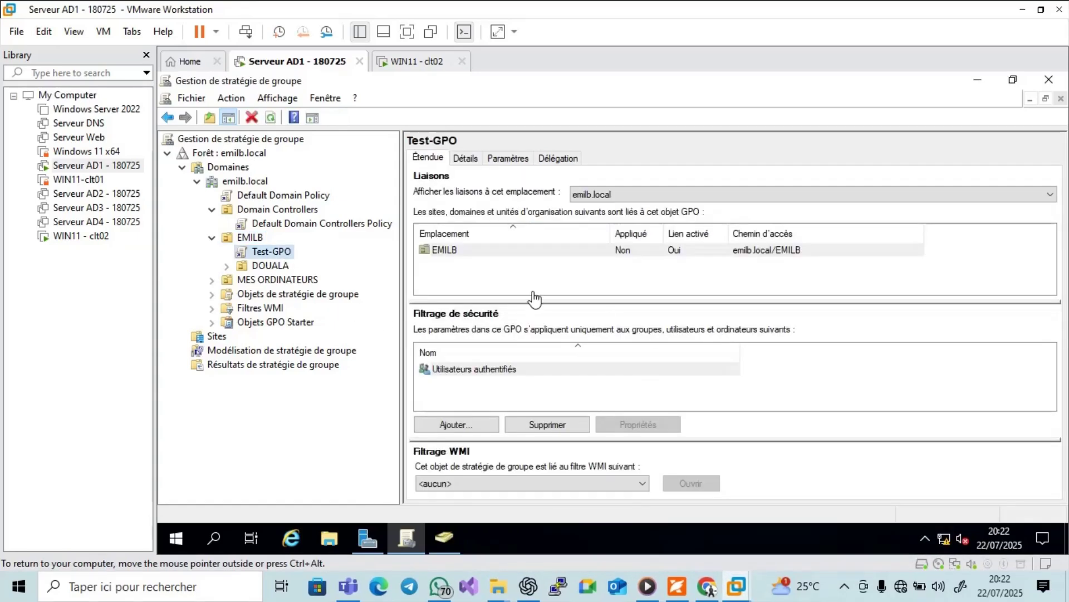
right_click(286, 254)
left_click(329, 377)
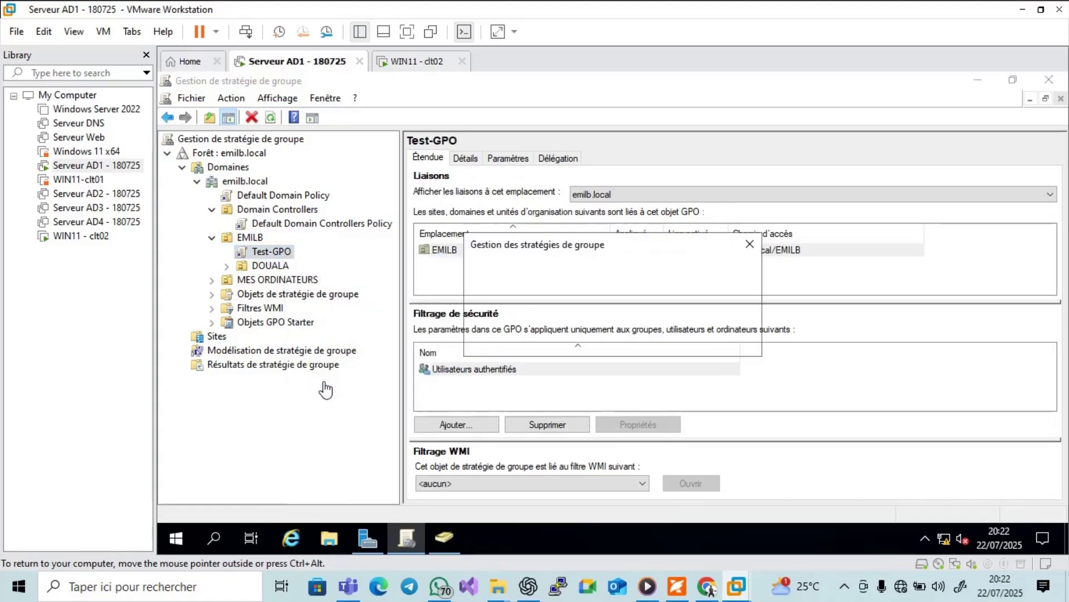
left_click(625, 343)
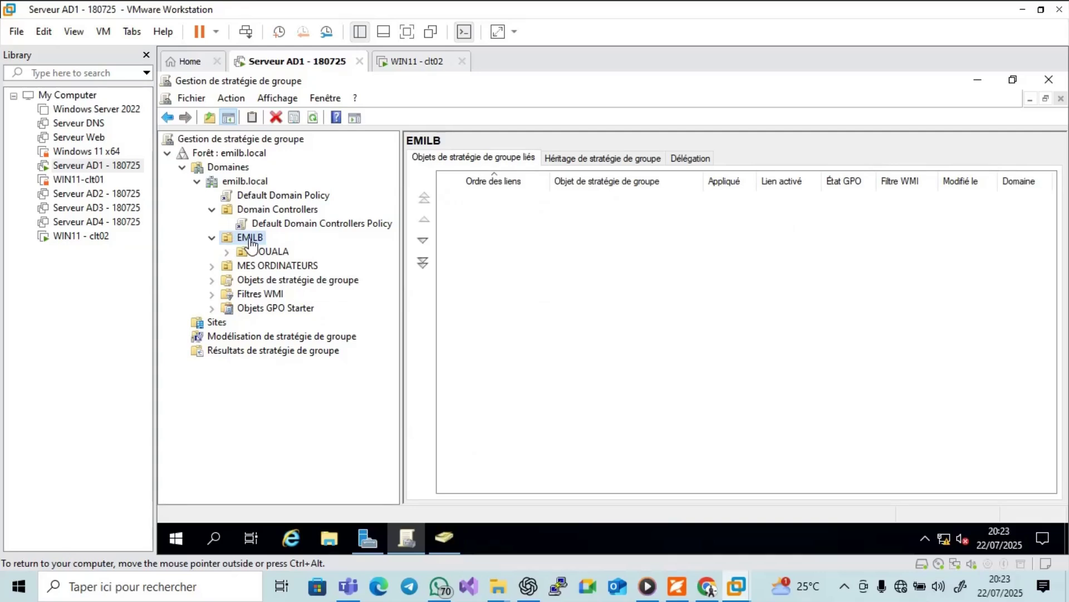
Try creating a GPO named TEST-GPO under EMILB, dismiss the duplicate-name error, and expand Objets de stratégie de groupe.
right_click(249, 239)
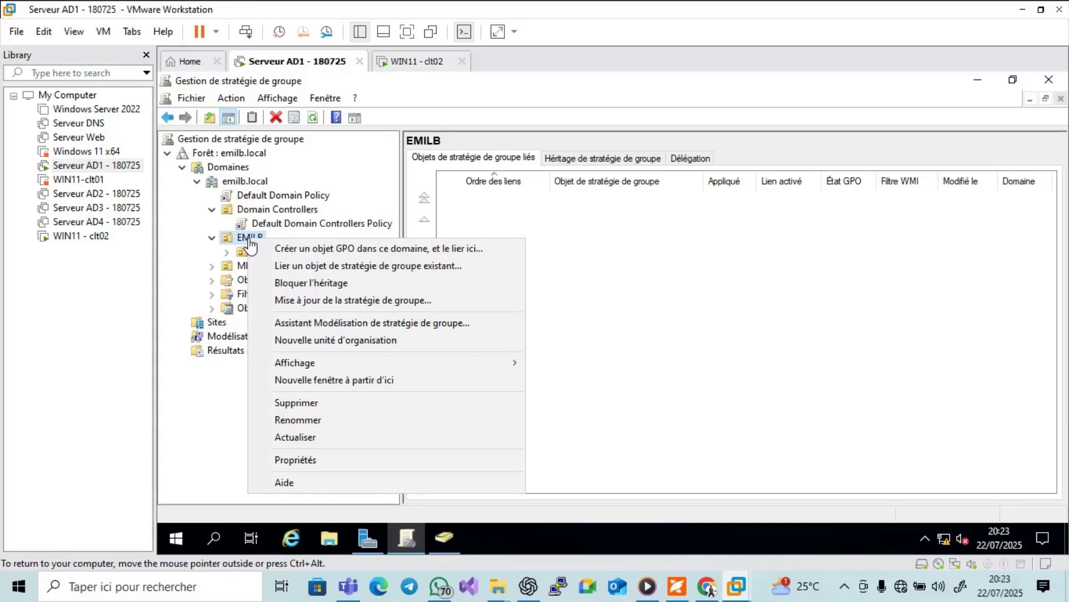
left_click(287, 247)
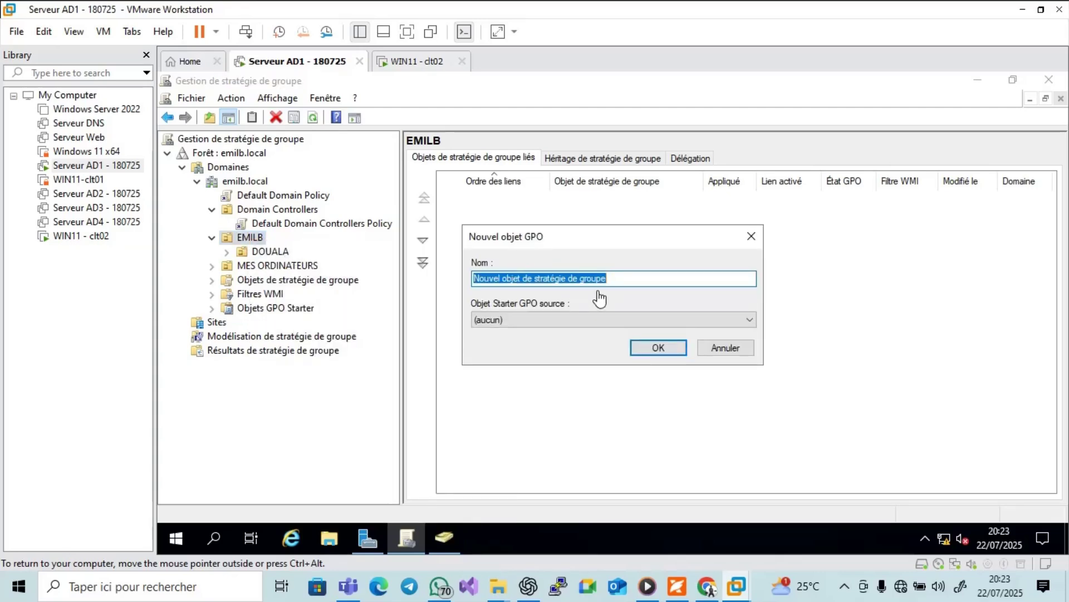
type("TEST-GPO")
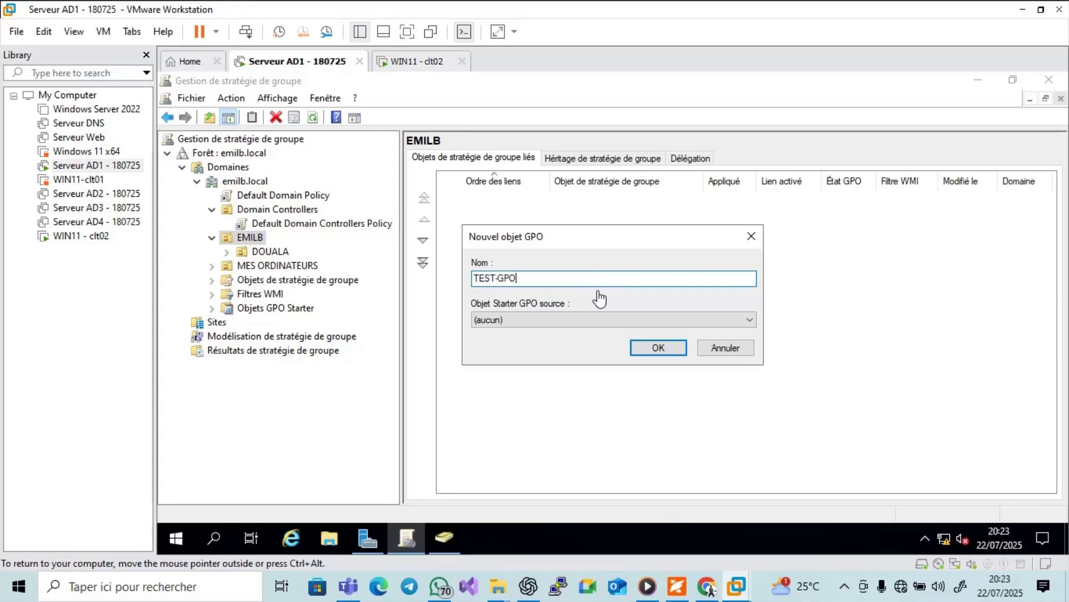
left_click(679, 351)
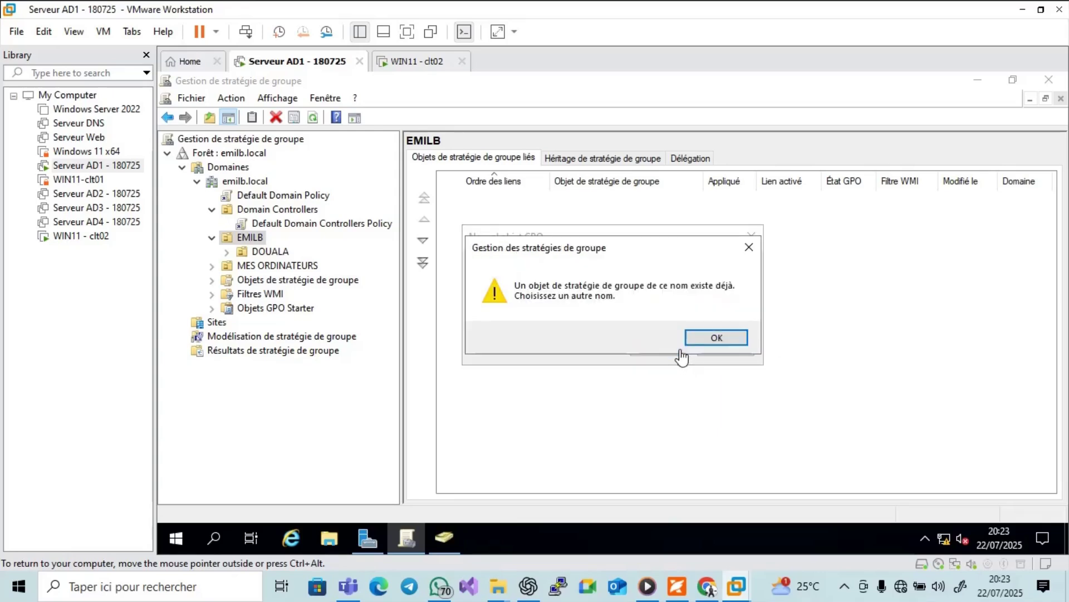
left_click(706, 341)
left_click(708, 346)
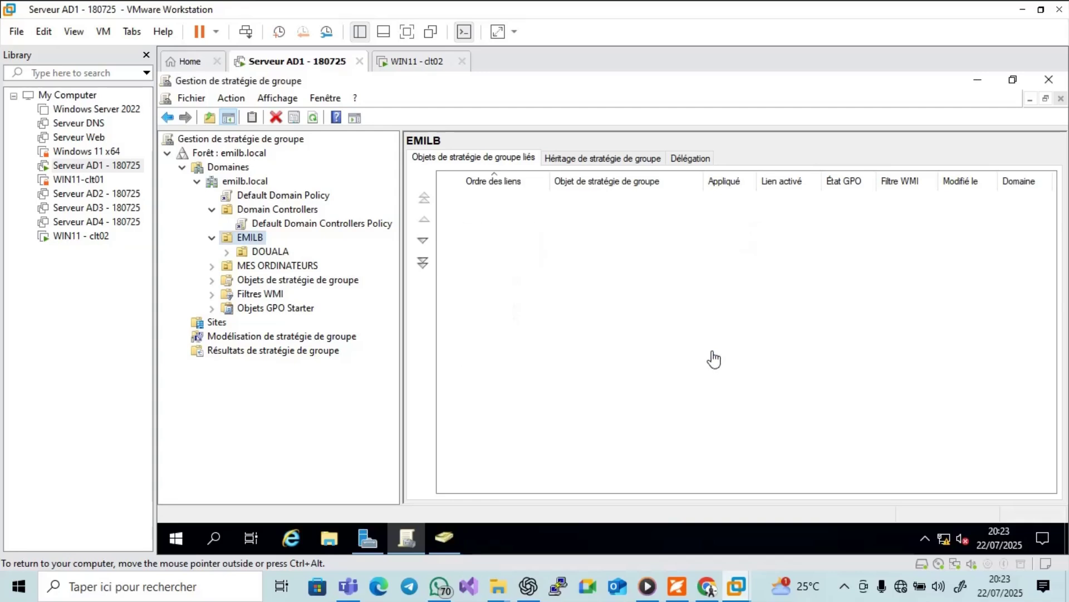
left_click(212, 283)
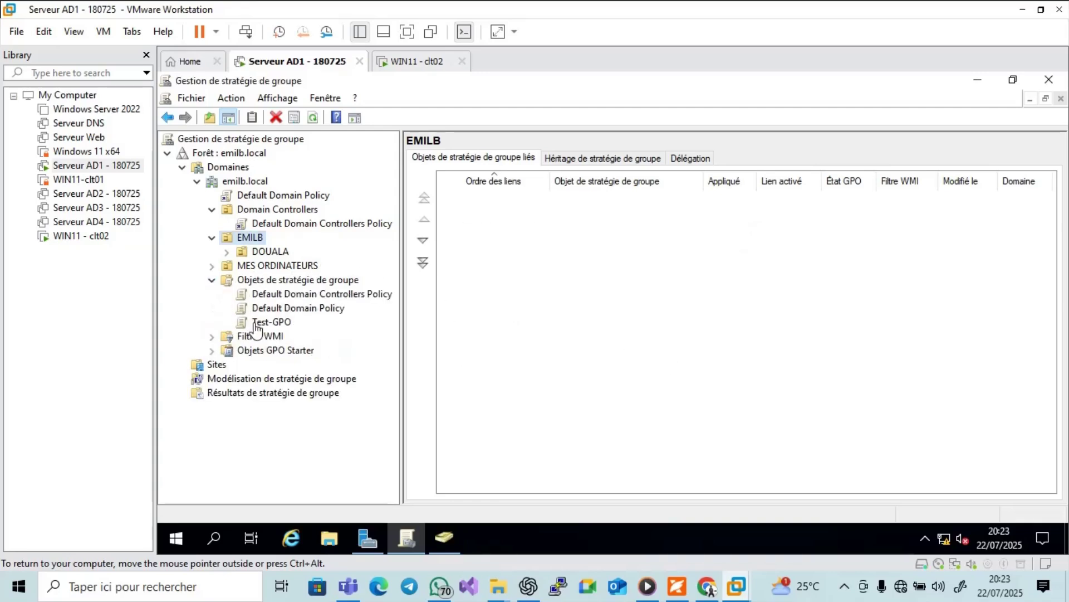
Delete the old Test-GPO from Objets de stratégie de groupe, confirming with Oui, then reselect EMILB.
left_click(255, 323)
right_click(253, 328)
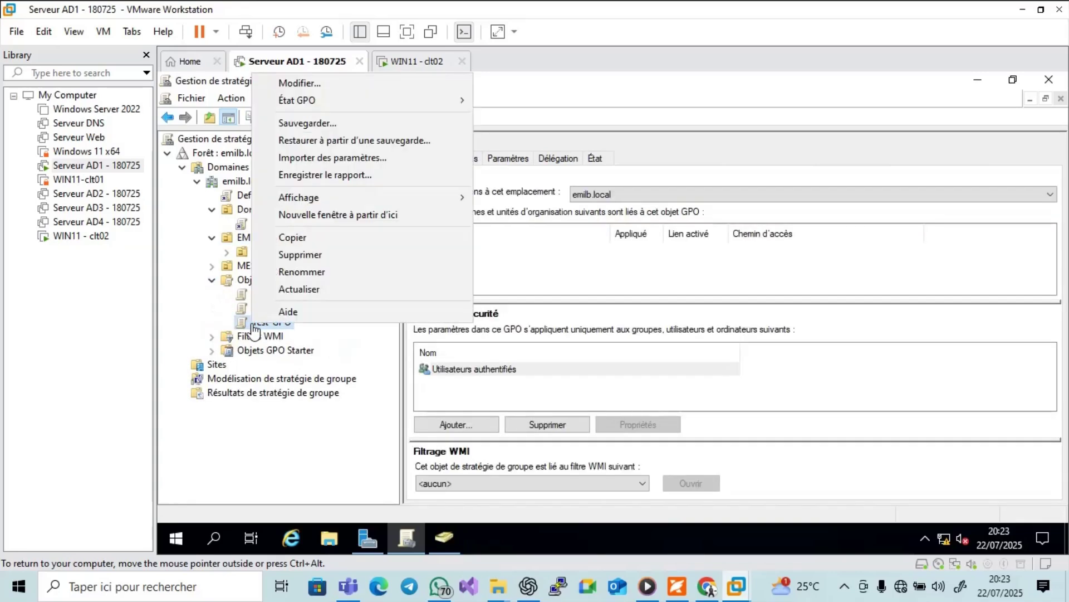
left_click(304, 254)
left_click(643, 312)
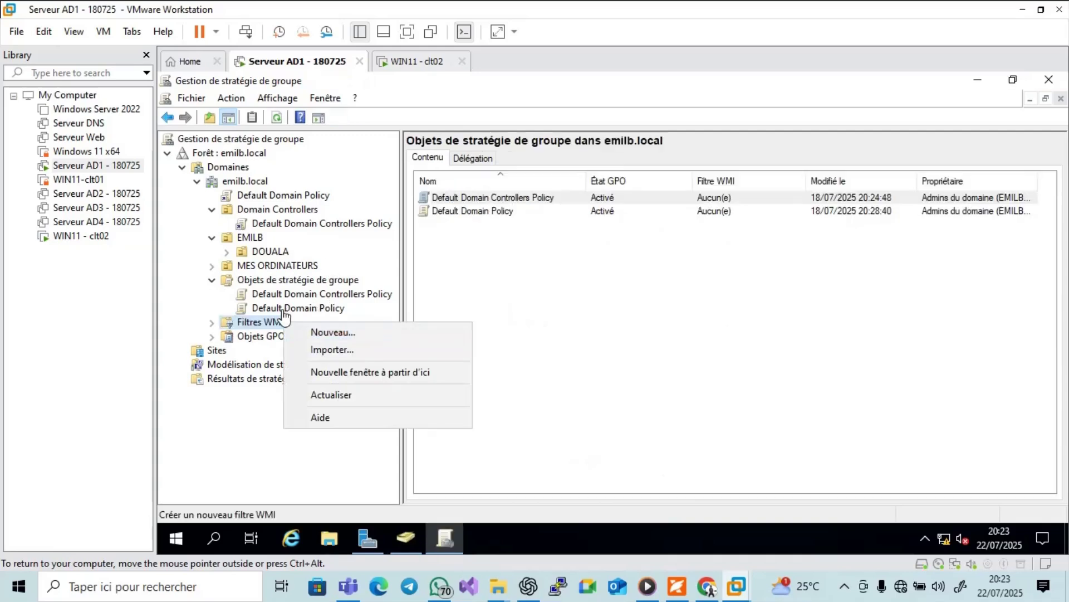
left_click(533, 293)
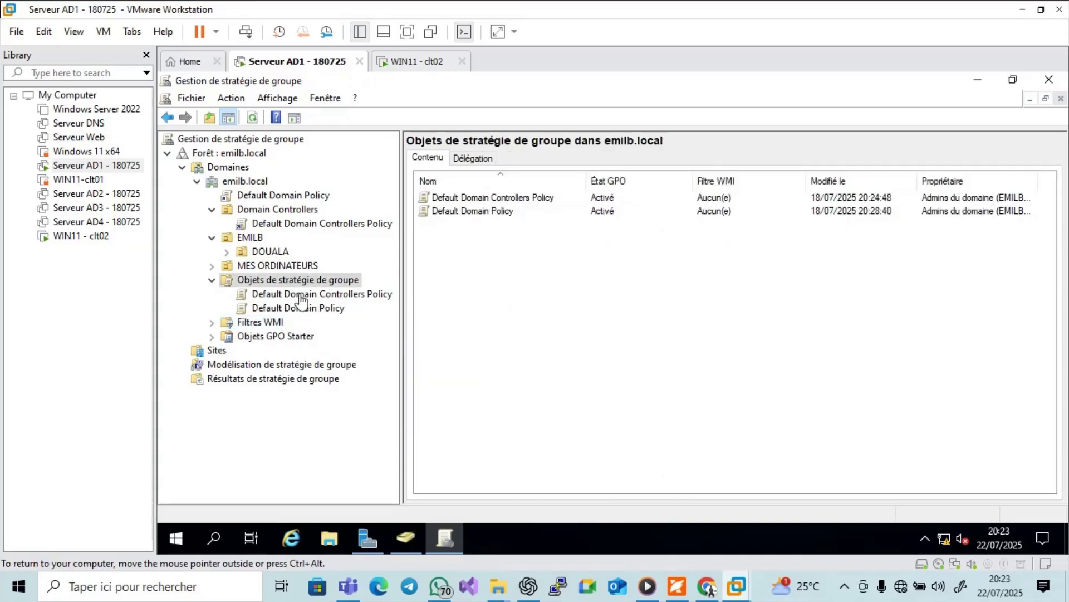
left_click(245, 238)
Create a new GPO named TEST-GPO linked to the EMILB unit.
right_click(243, 239)
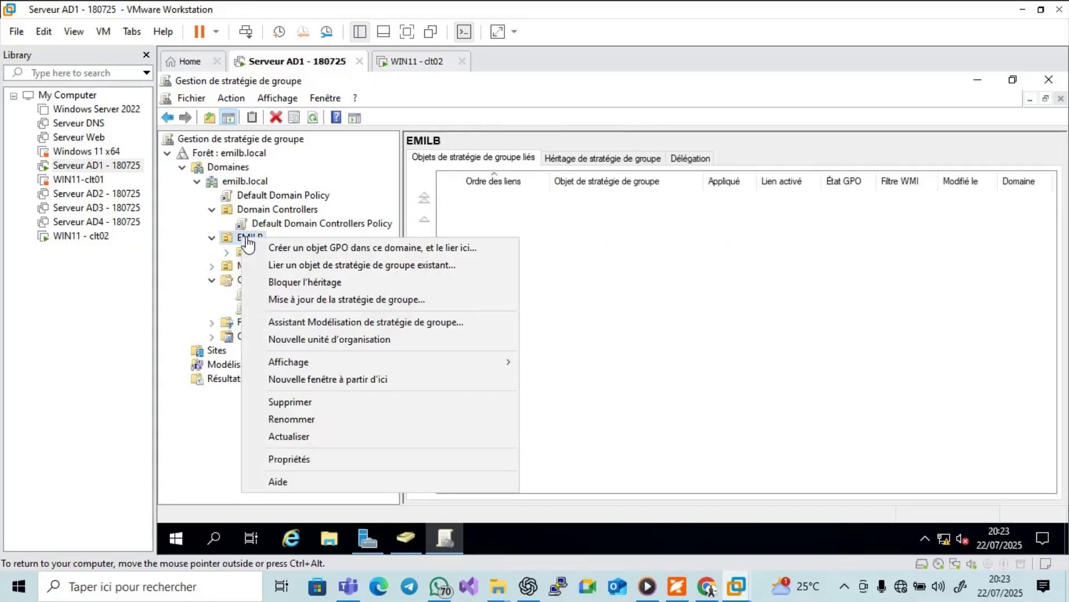
left_click(276, 247)
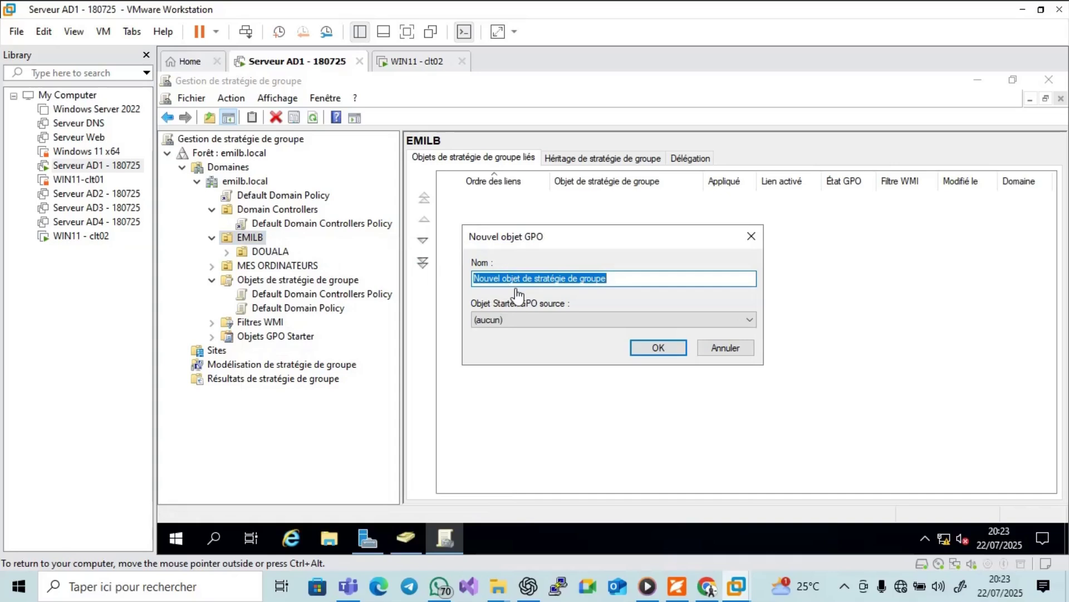
type("TEST")
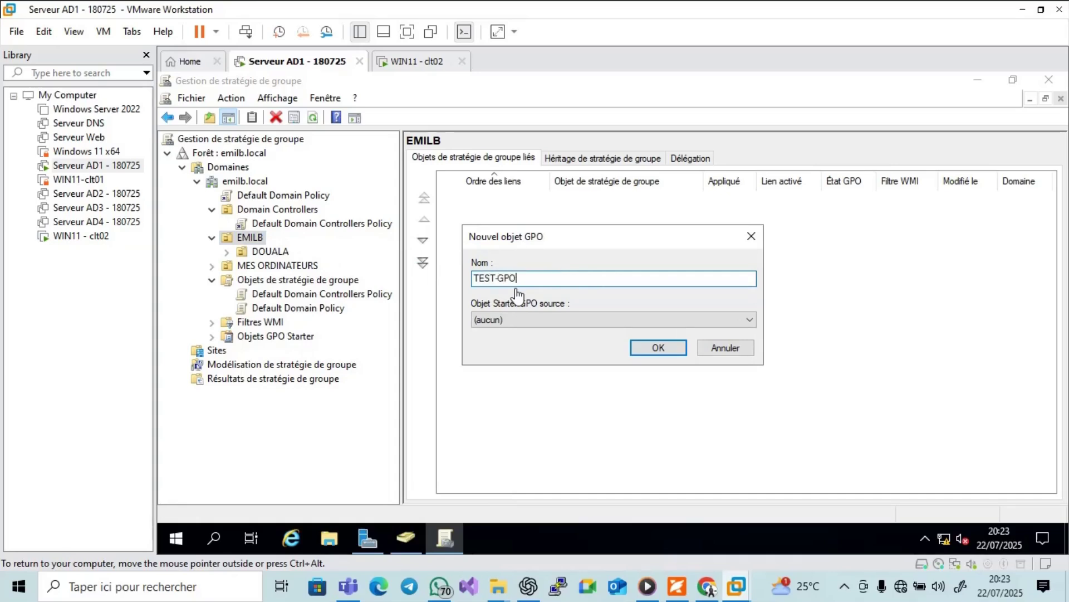
type("-GPO")
left_click(659, 348)
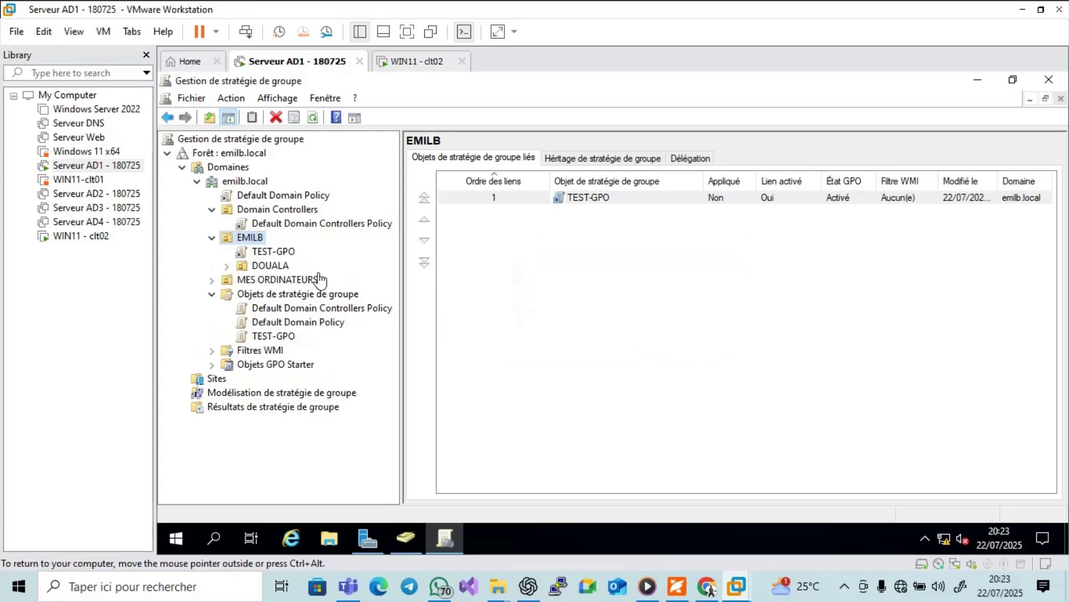
left_click(274, 253)
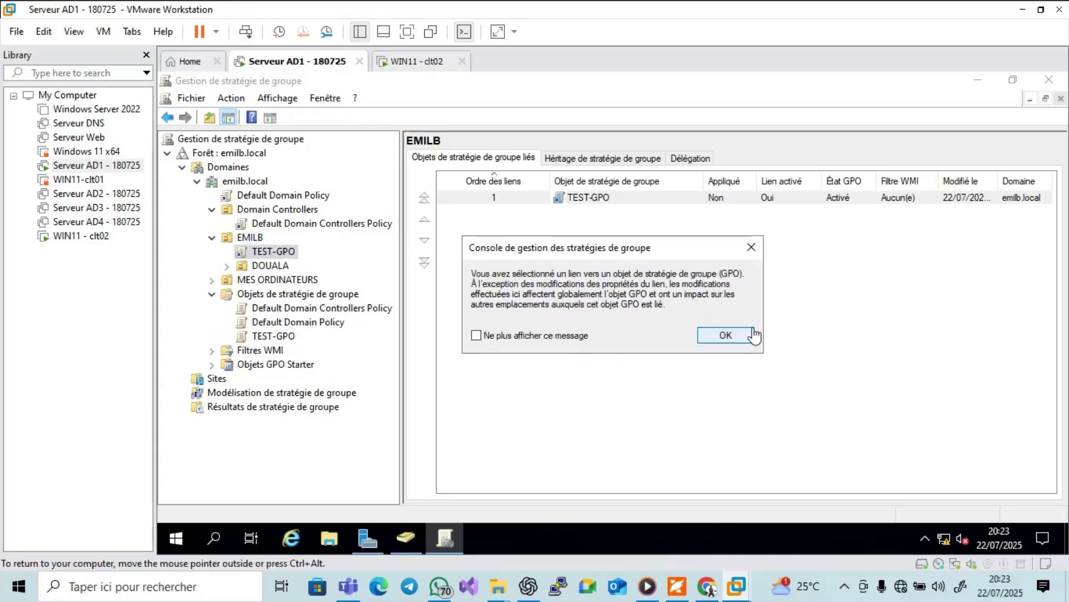
left_click(729, 336)
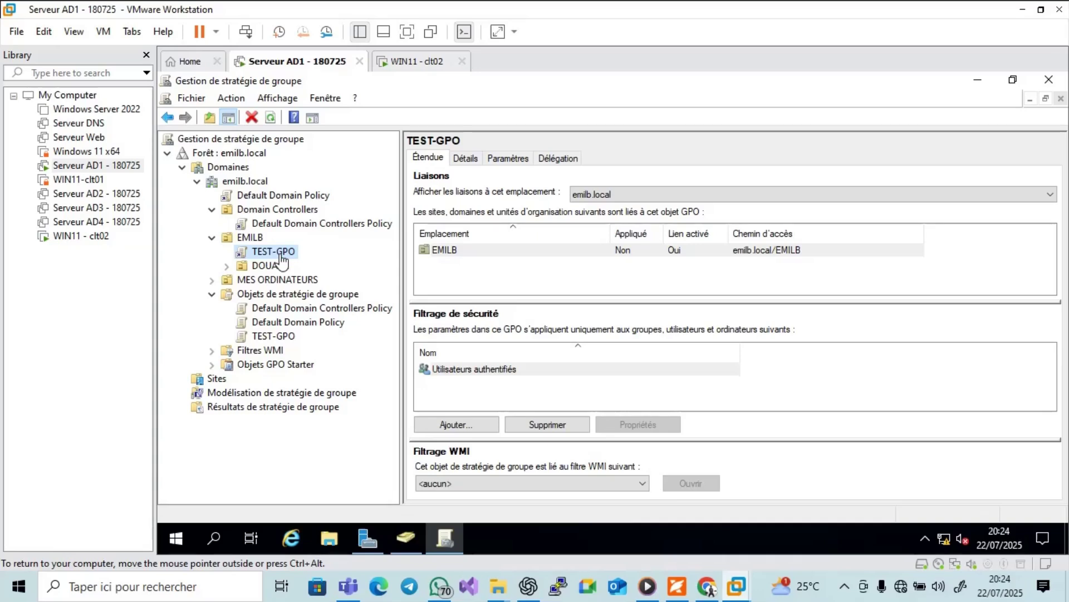
Open TEST-GPO for editing with Modifier….
right_click(280, 252)
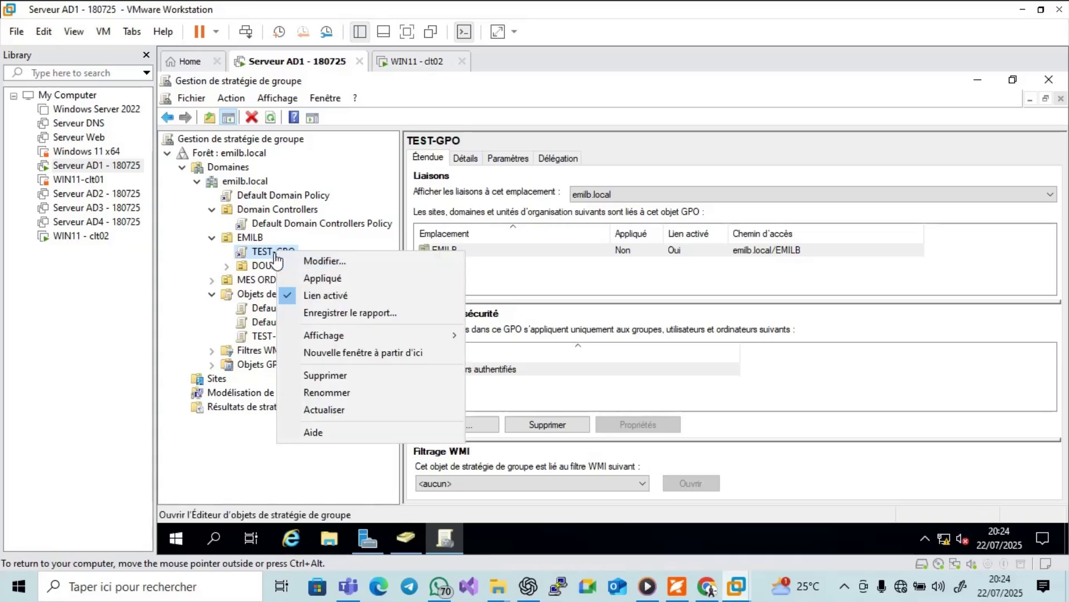
right_click(271, 257)
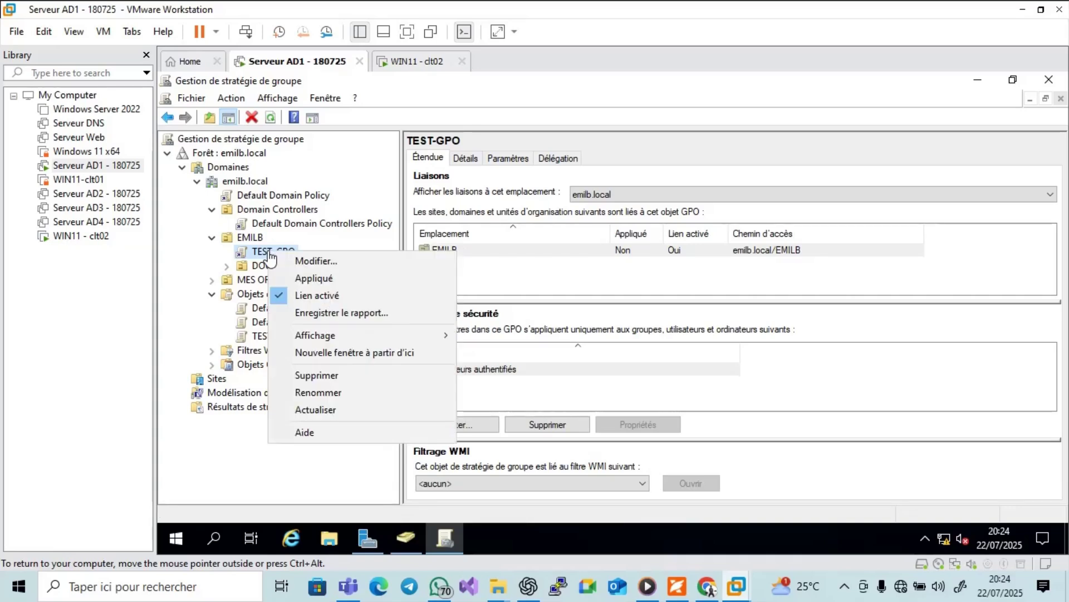
left_click(326, 263)
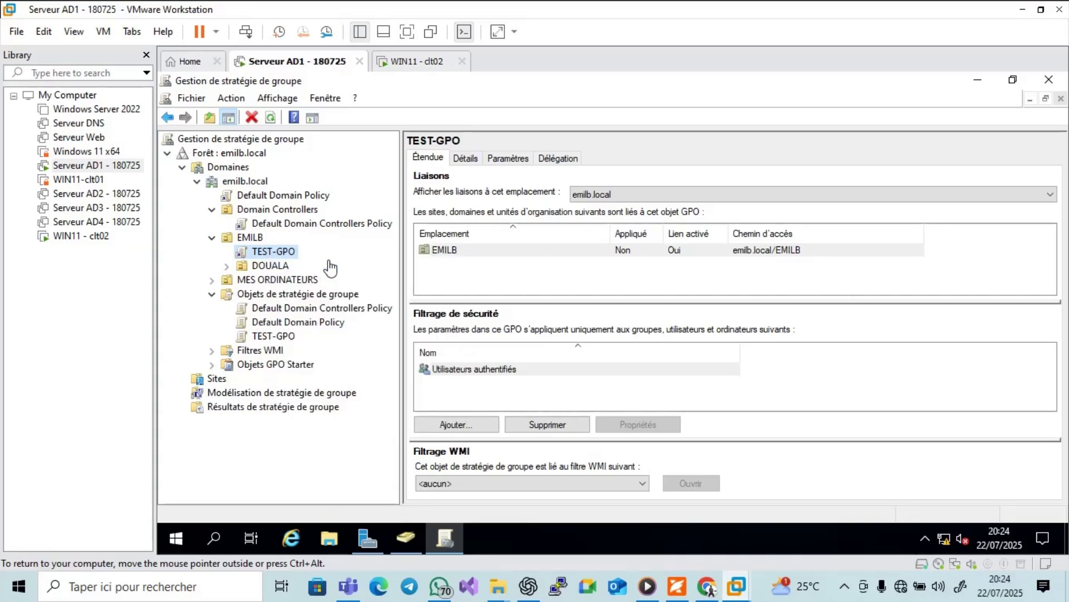
Maximize the TEST-GPO policy editor, widen its tree pane, and bring up the tutorial PDF.
left_click(788, 88)
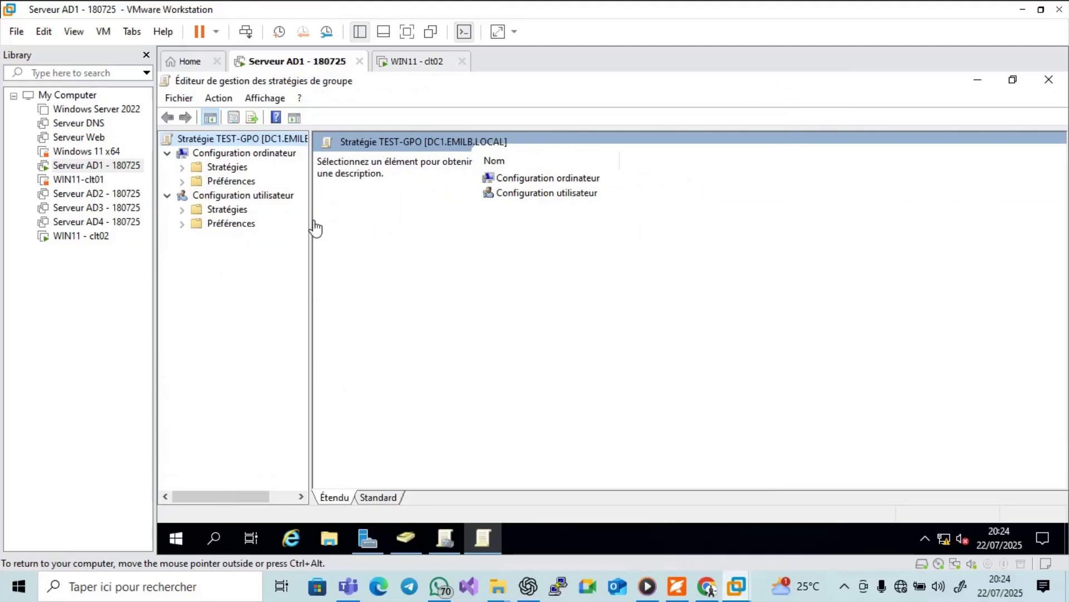
left_click_drag(310, 227, 386, 229)
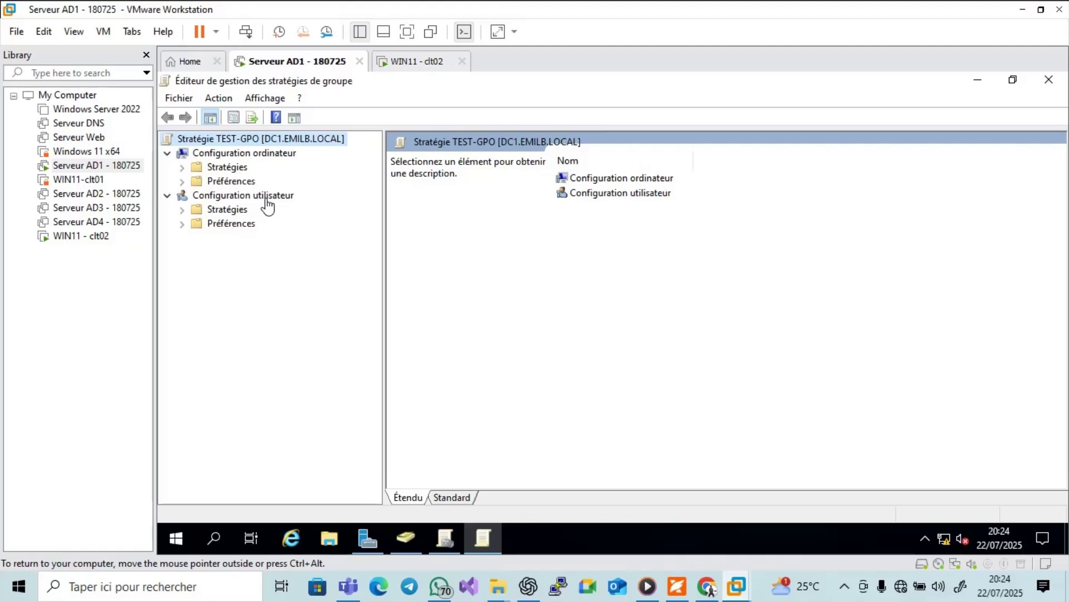
left_click(677, 586)
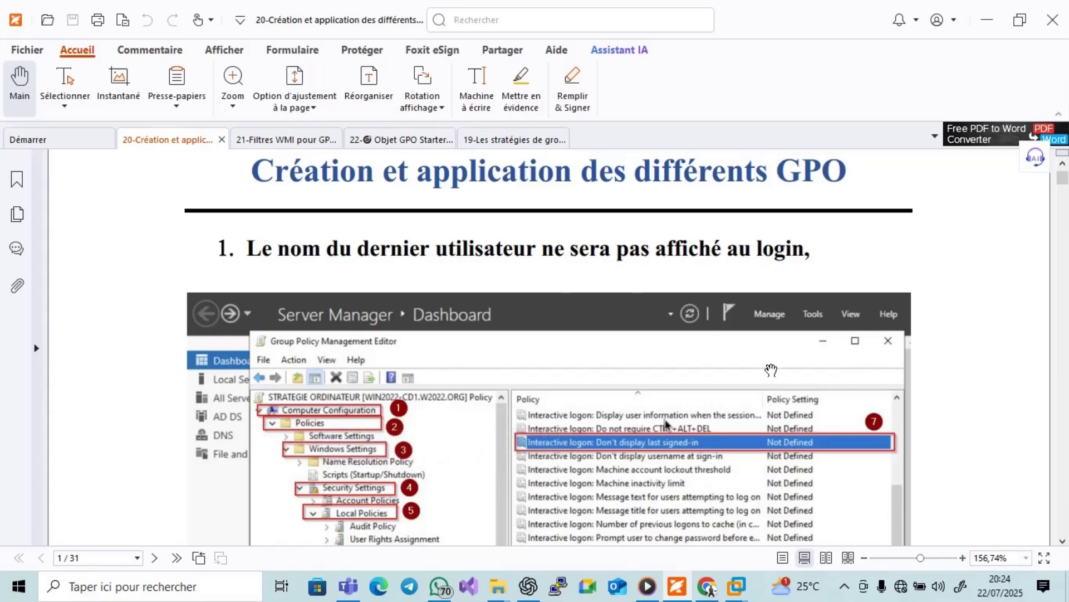
Scroll the tutorial to the hide-last-user screenshot, then minimize Foxit.
left_click(1063, 540)
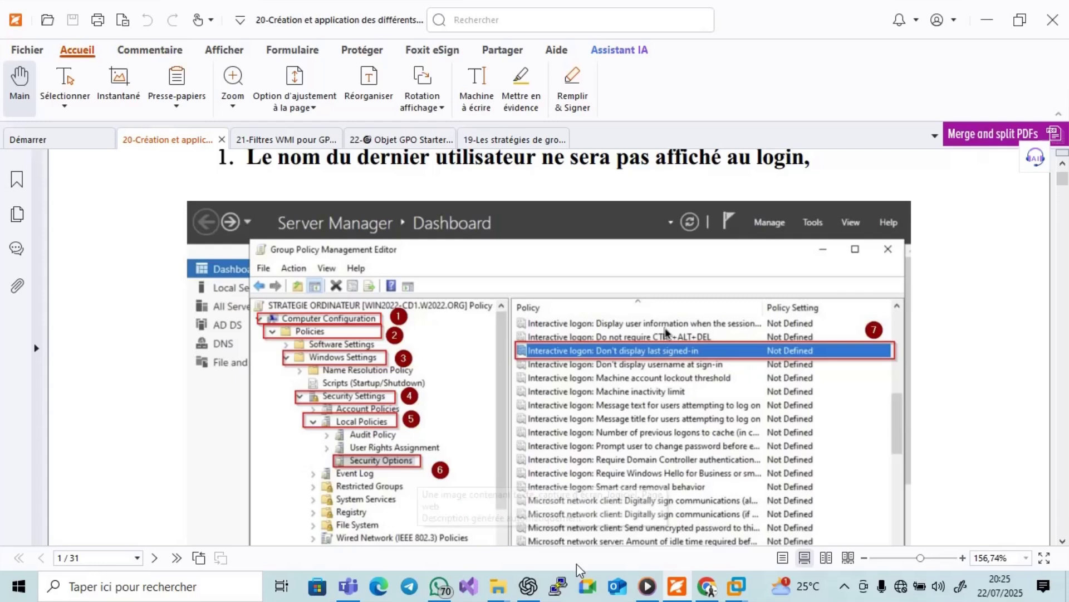
left_click(677, 586)
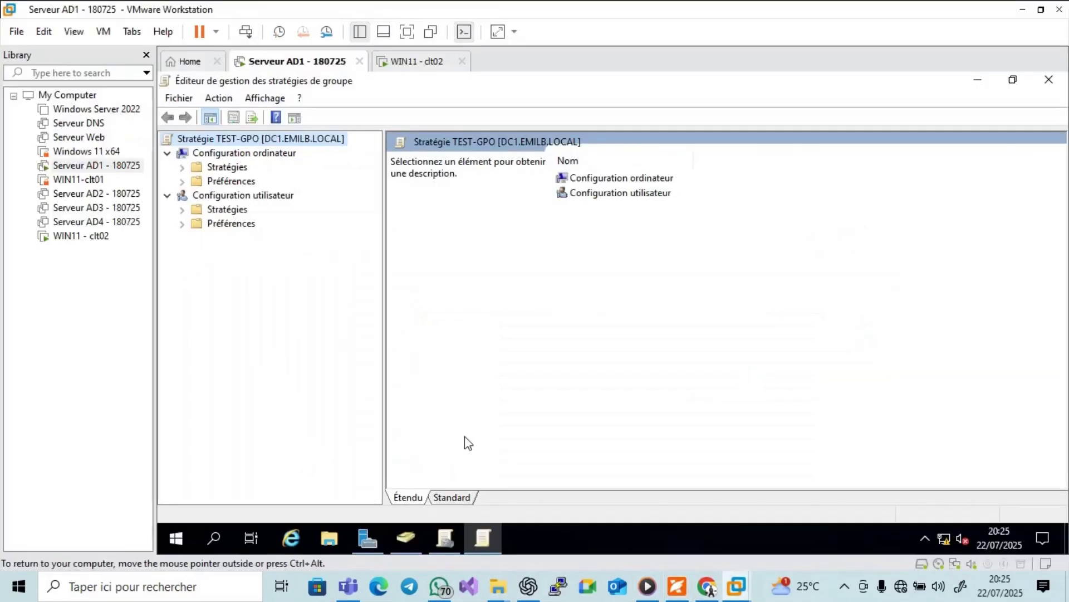
Expand Stratégies > Paramètres Windows > Paramètres de sécurité in TEST-GPO, checking the tutorial PDF.
left_click(182, 168)
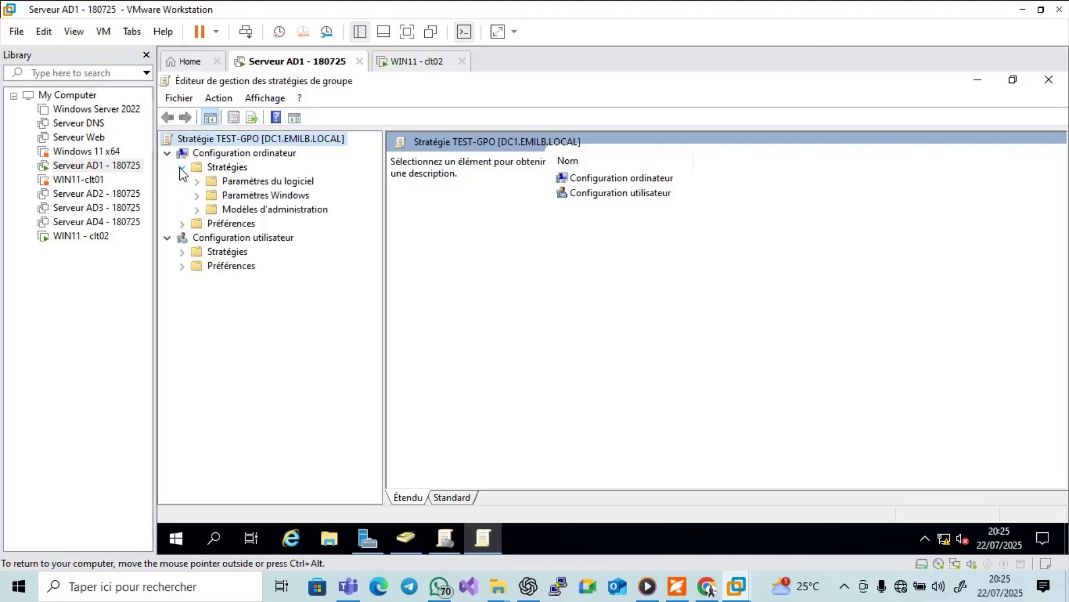
left_click(197, 196)
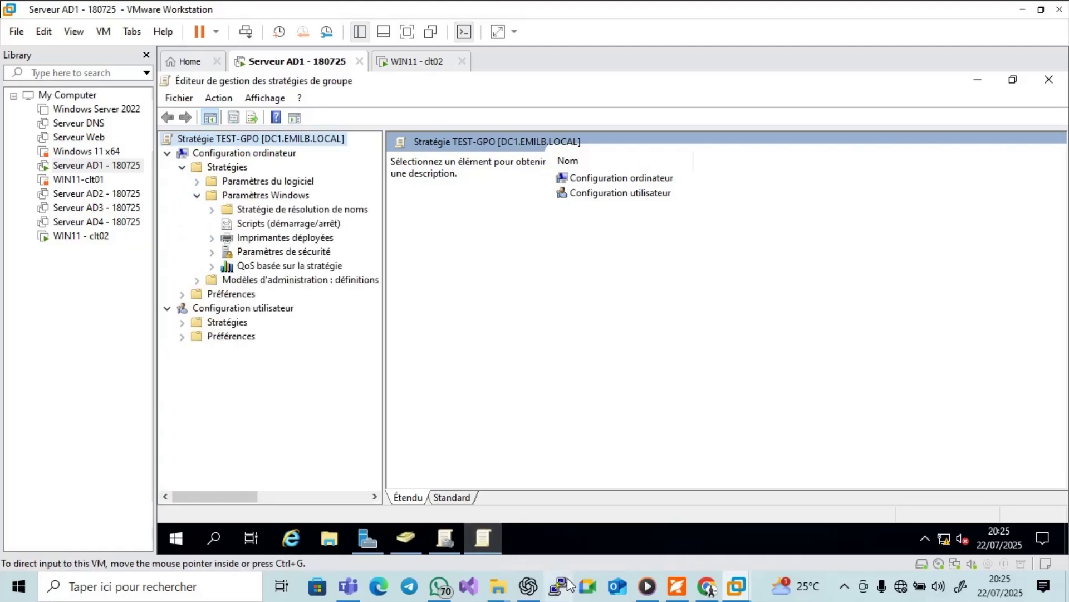
left_click(675, 585)
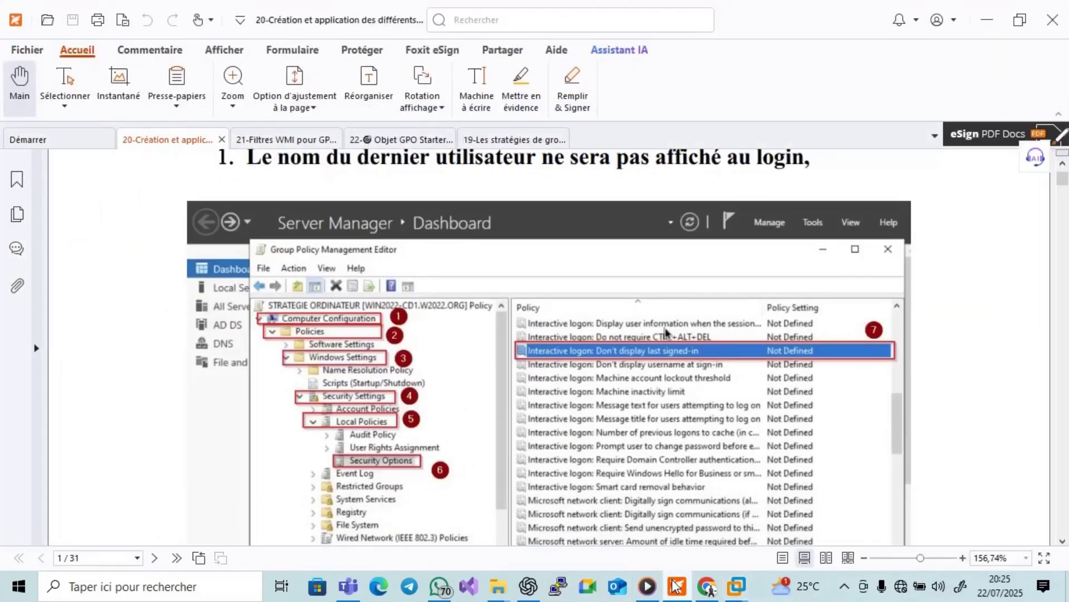
left_click(676, 585)
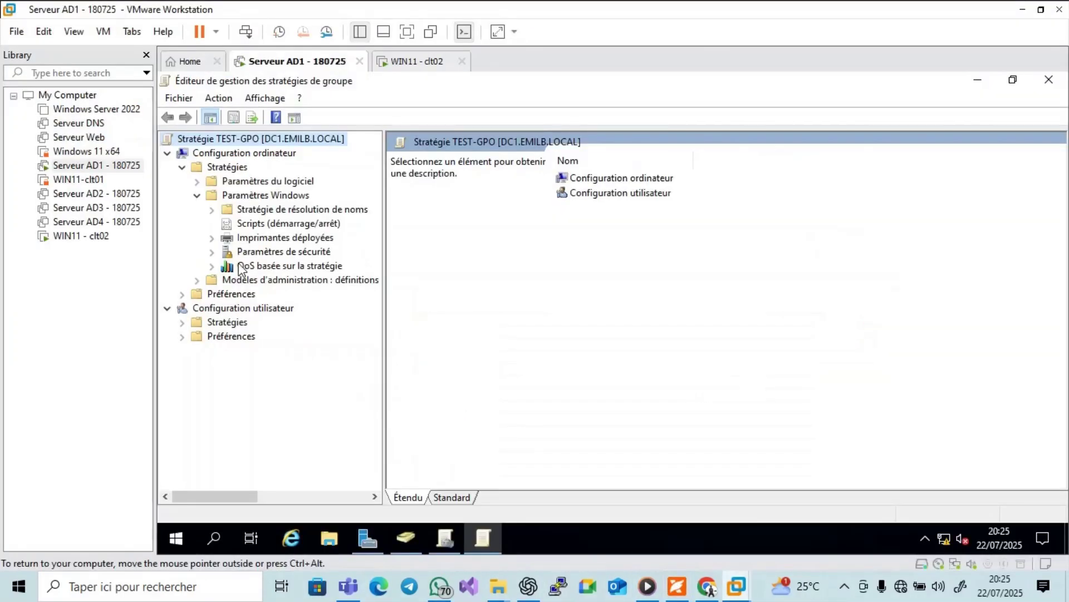
left_click(216, 254)
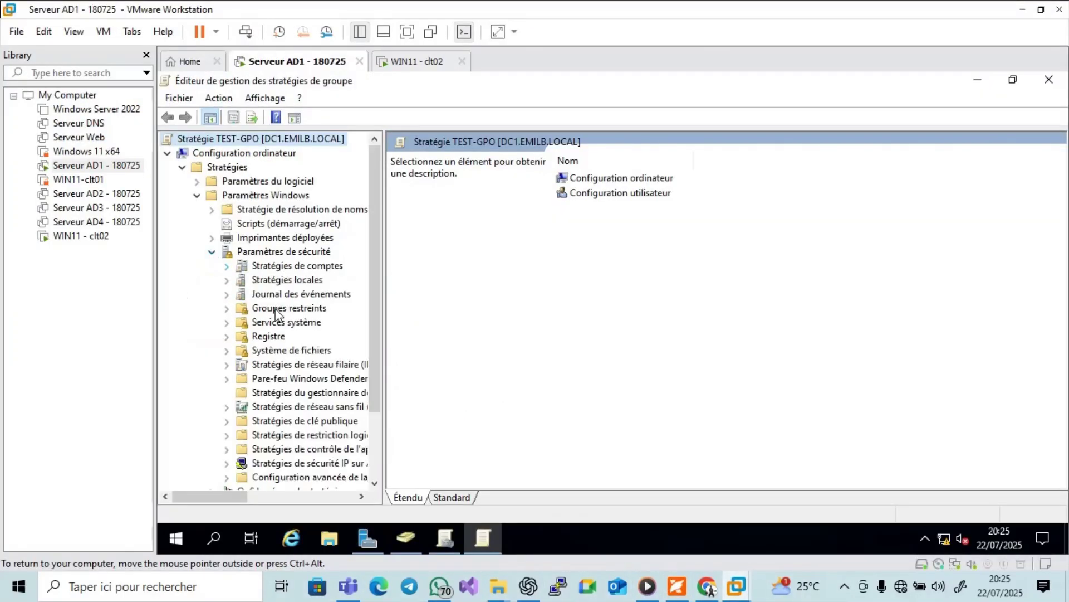
left_click(675, 586)
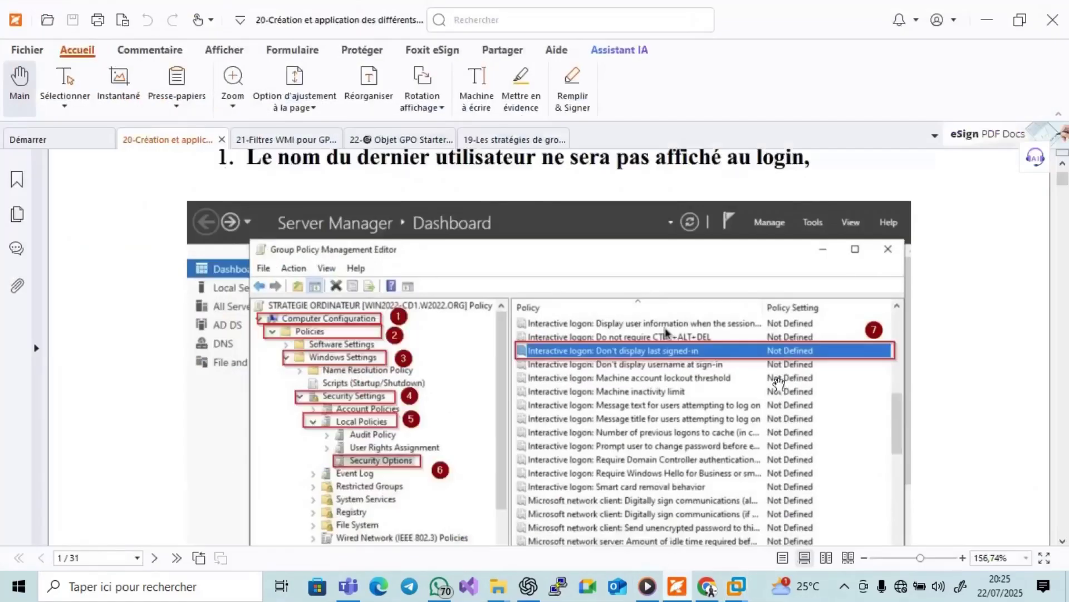
Scroll the PDF to the Security Options step marking 'Interactive logon: Don't display last signed-in' as step 7.
left_click(1064, 542)
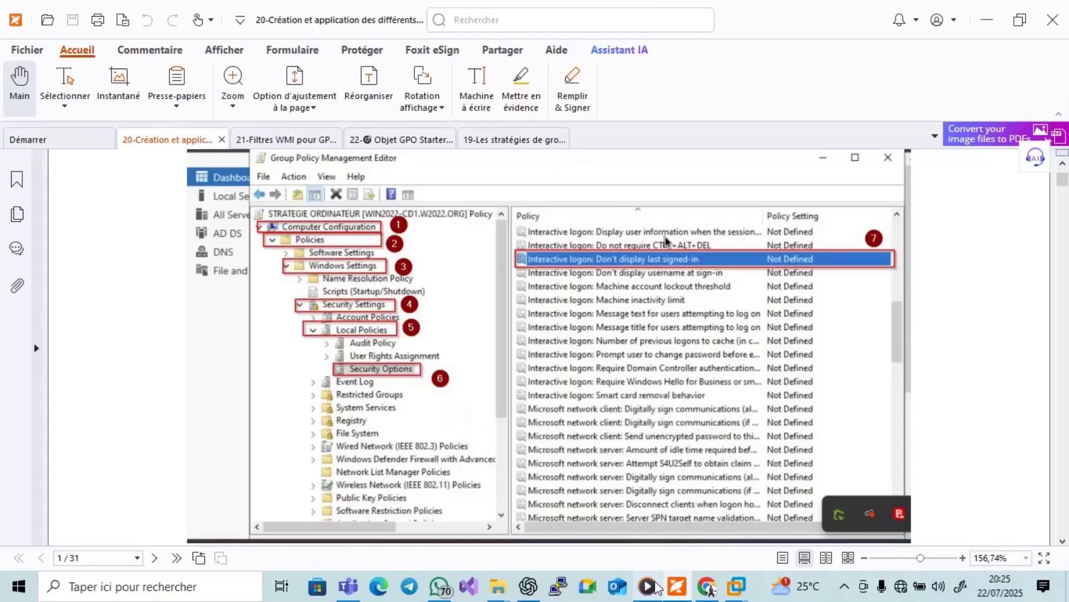
Expand Stratégies locales and select Options de sécurité in TEST-GPO's editor tree.
left_click(674, 586)
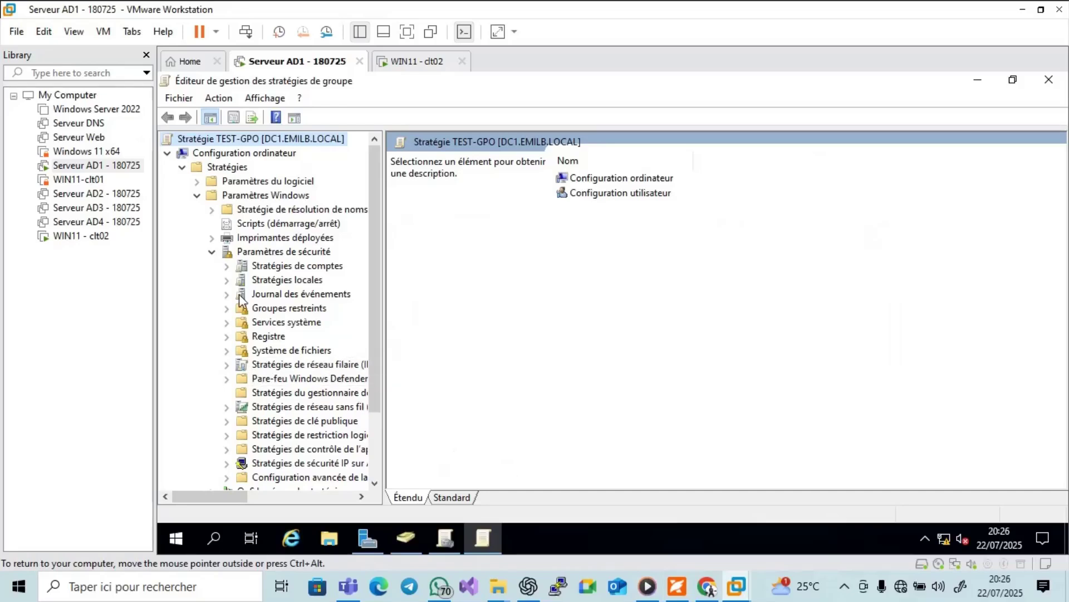
left_click(227, 281)
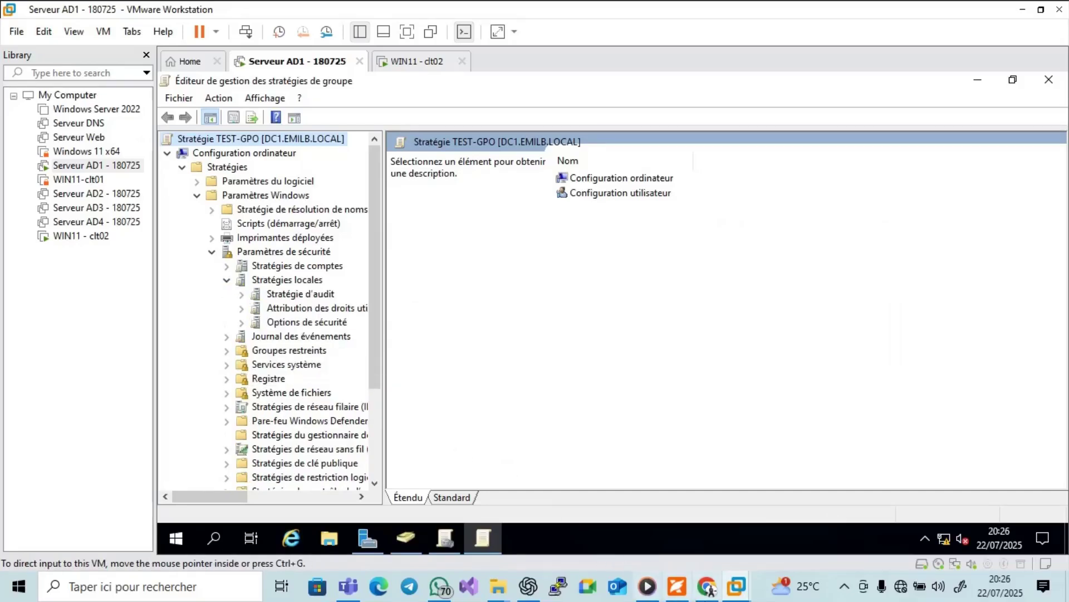
left_click(677, 586)
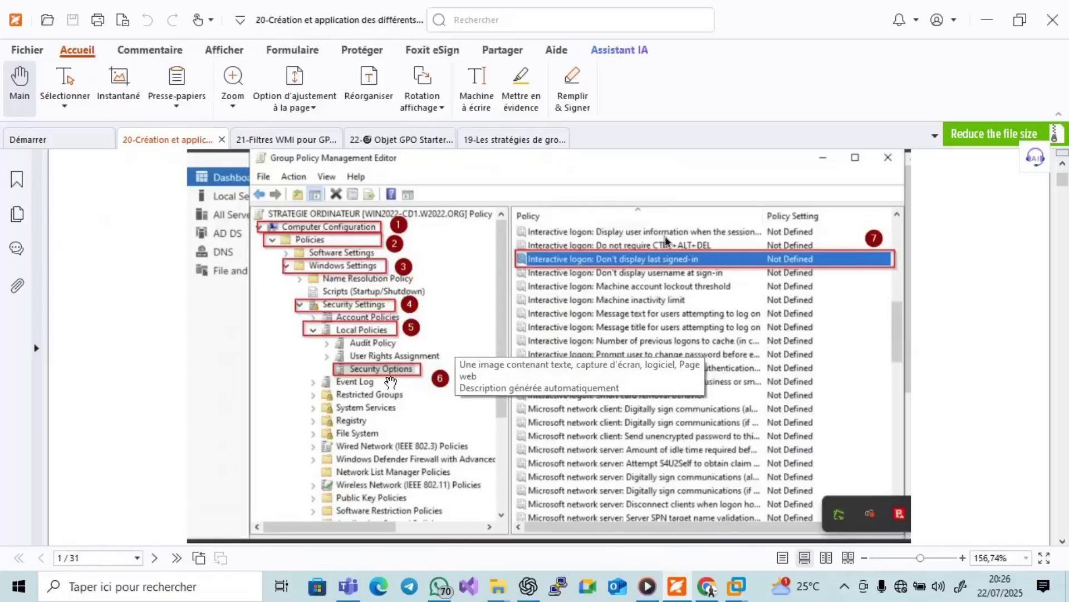
left_click(677, 589)
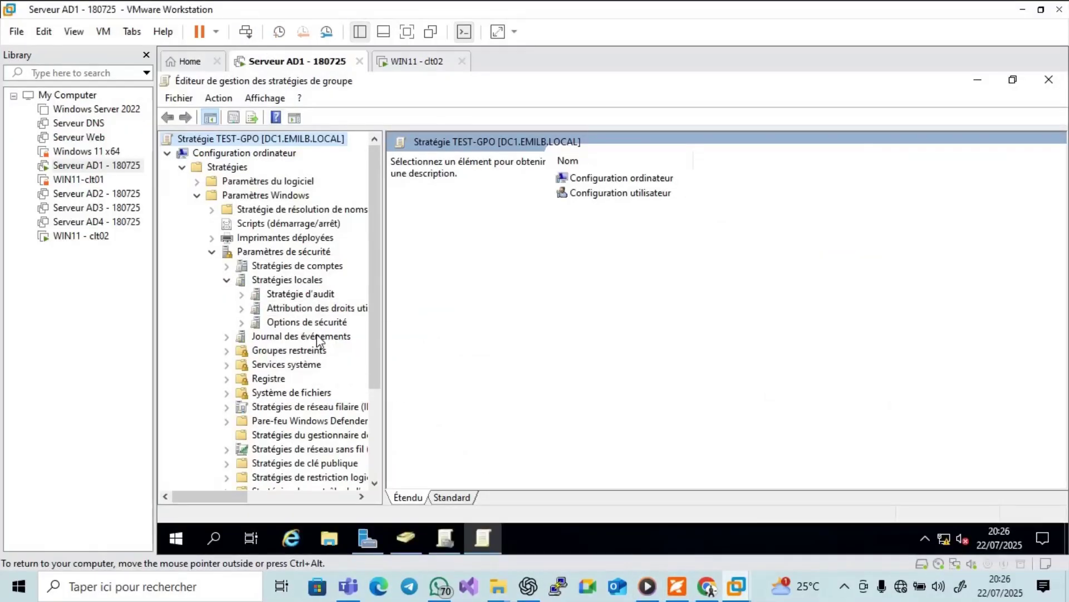
left_click(304, 324)
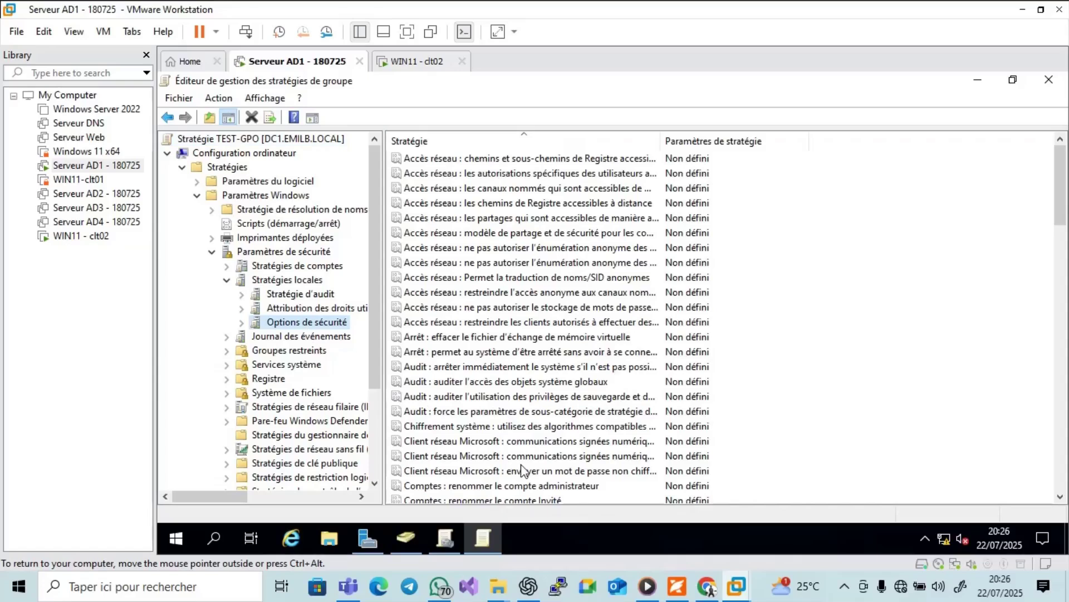
Check the tutorial, then widen the Stratégie column in the Options de sécurité list.
left_click(675, 588)
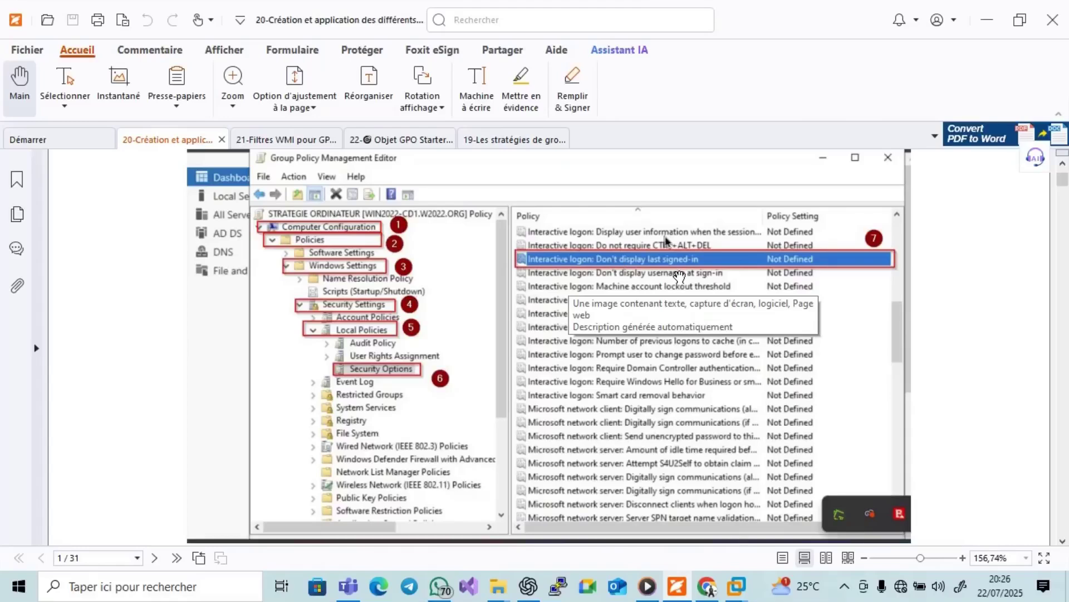
left_click(989, 19)
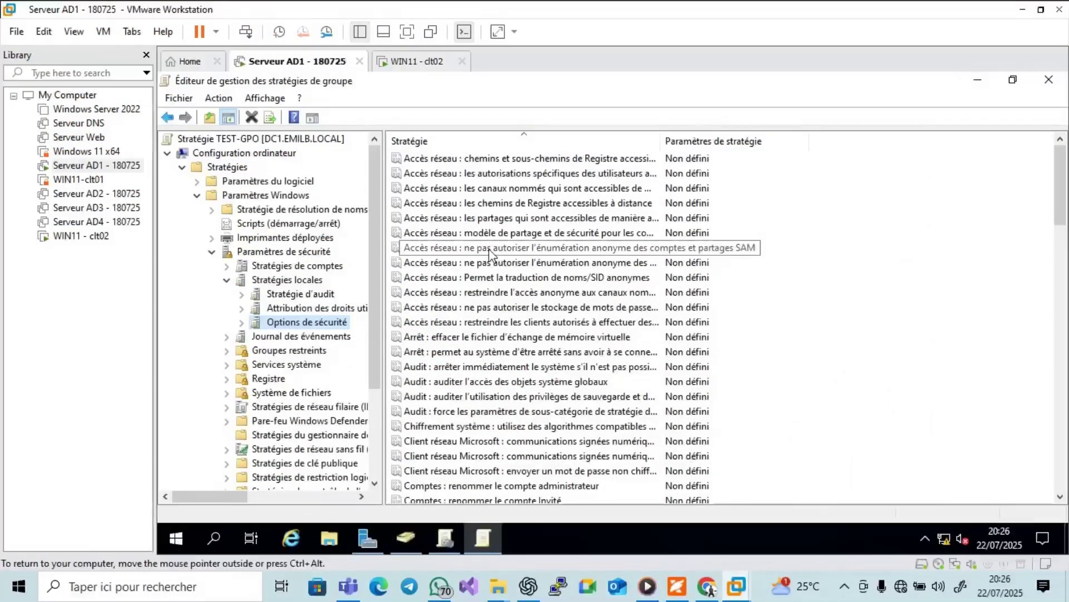
left_click_drag(663, 140, 770, 140)
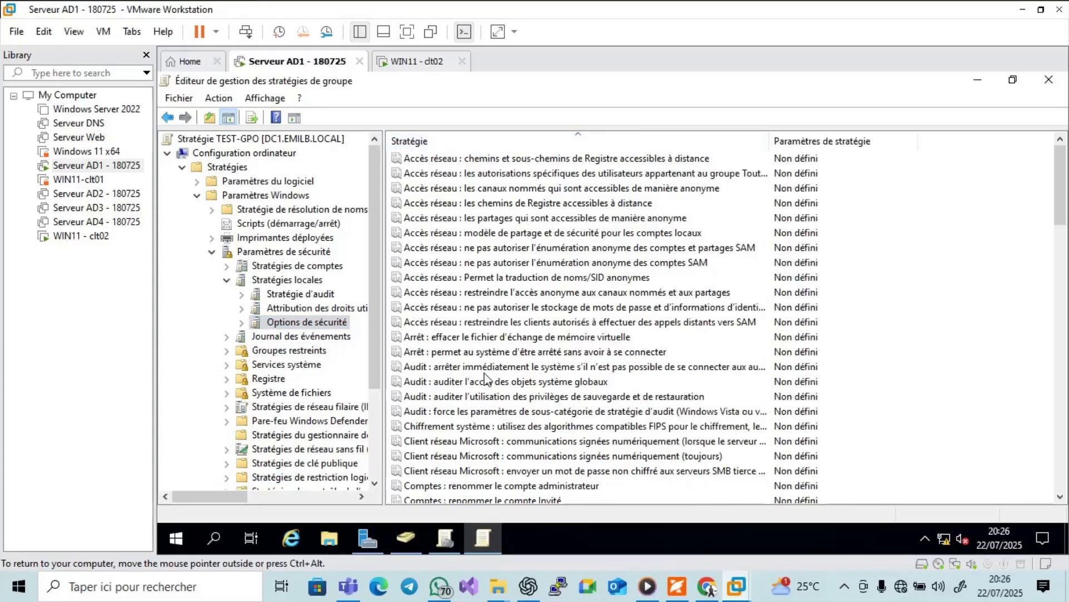
Browse down the security option policies to the Connexion interactive entries, then recall the PDF.
left_click(457, 338)
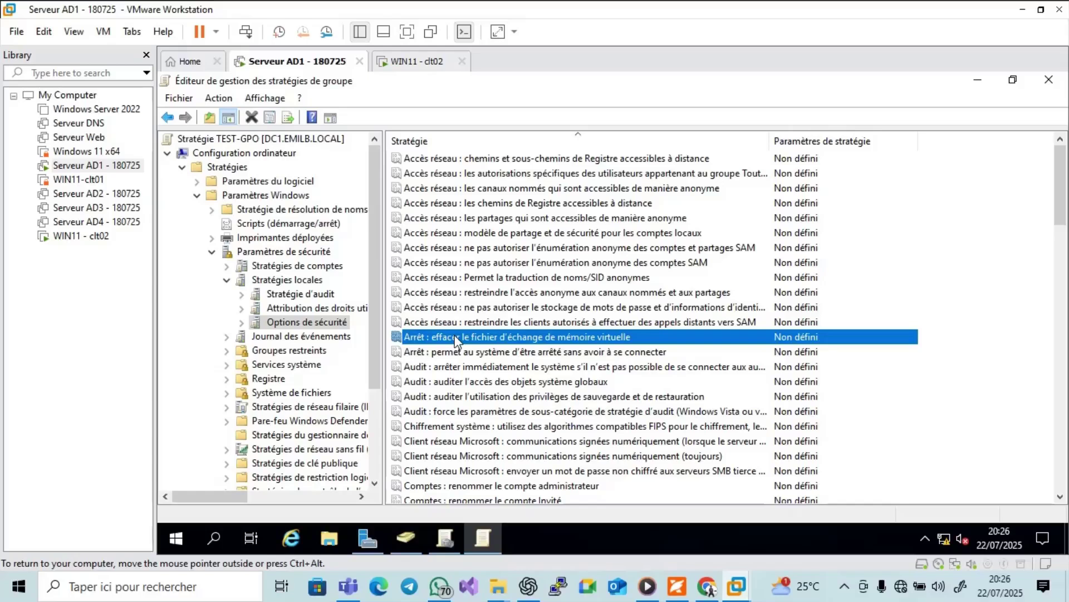
key("Down")
key("Down")
key("Down")
key("Down")
key("Down")
key("Down")
key("Down")
key("Down")
key("Down")
key("Down")
key("Down")
key("Down")
key("Down")
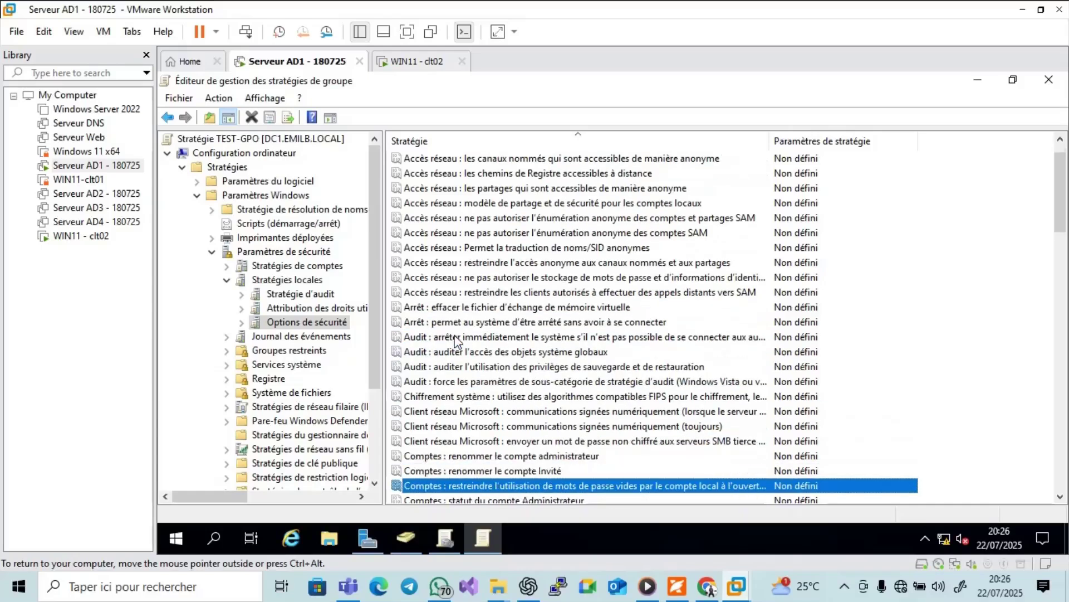
key("Down")
key("Down")
key("Down")
key("Down")
key("Down")
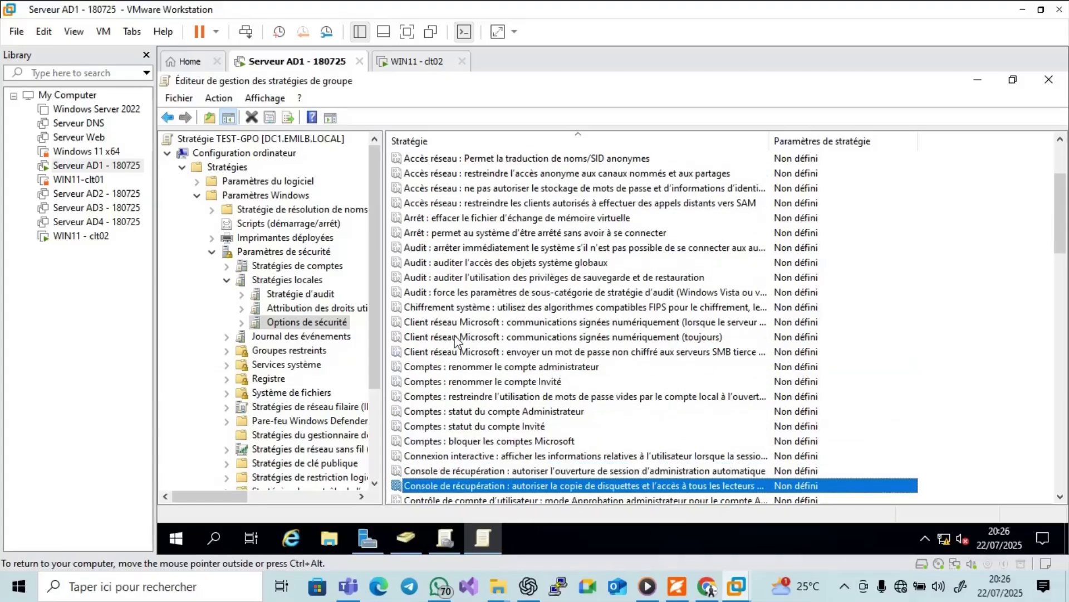
left_click(464, 457)
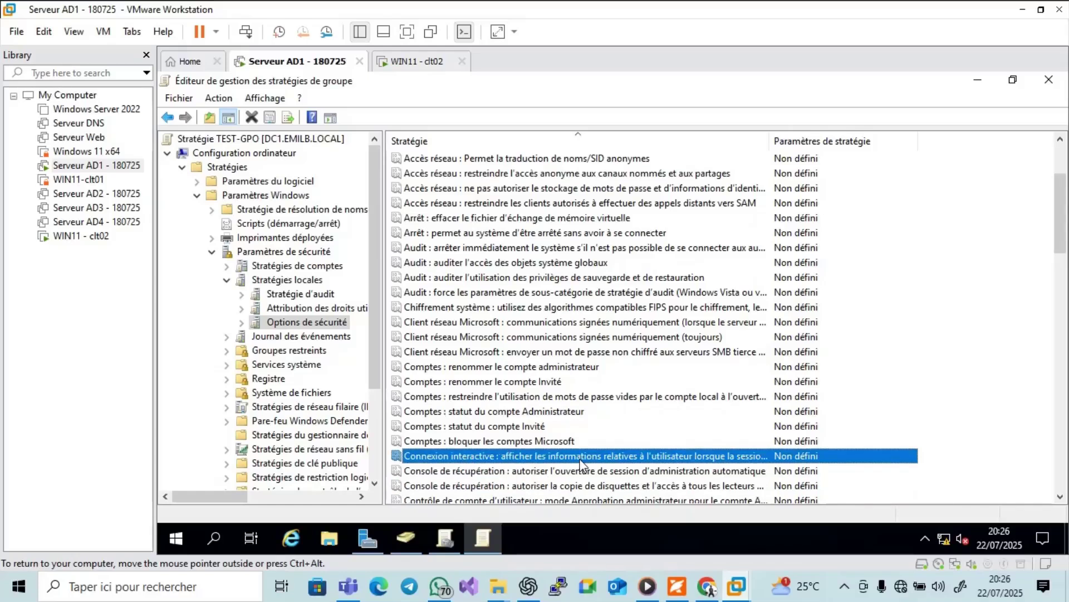
left_click(559, 472)
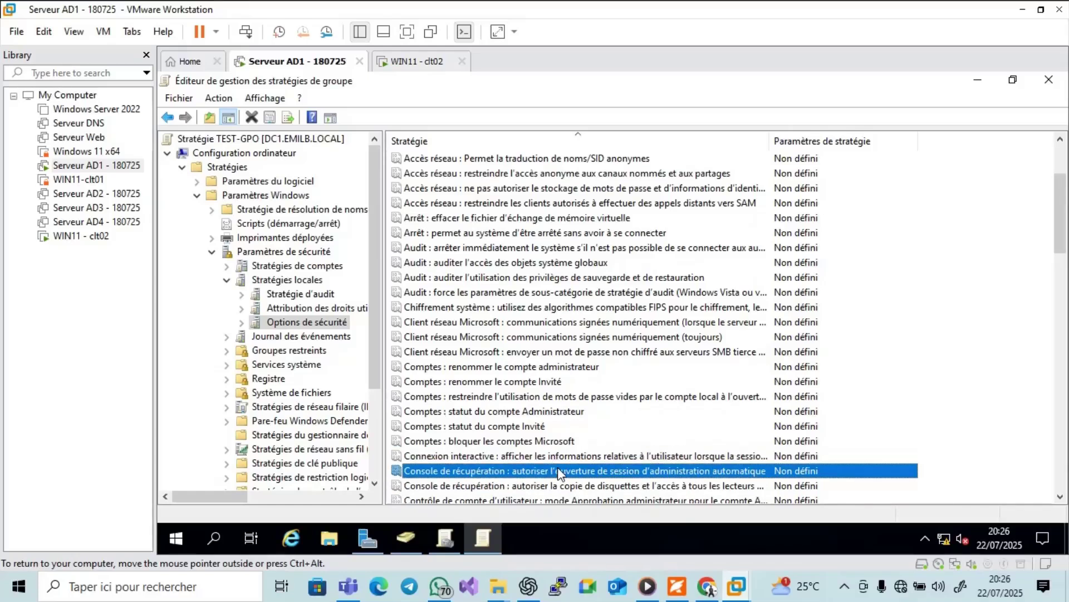
key("Down")
key("Down")
key("Down")
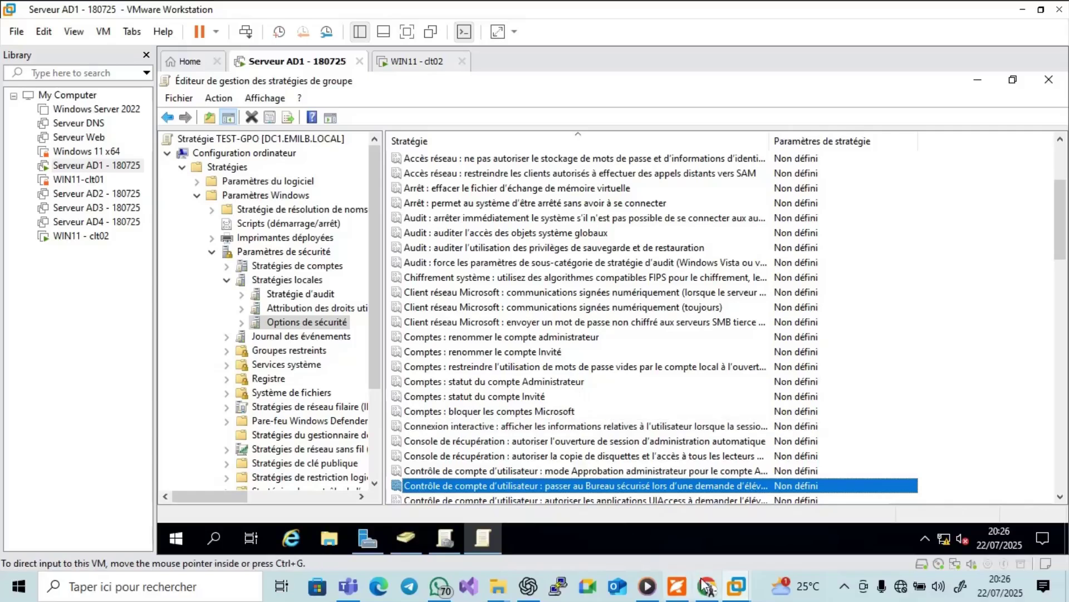
left_click(685, 588)
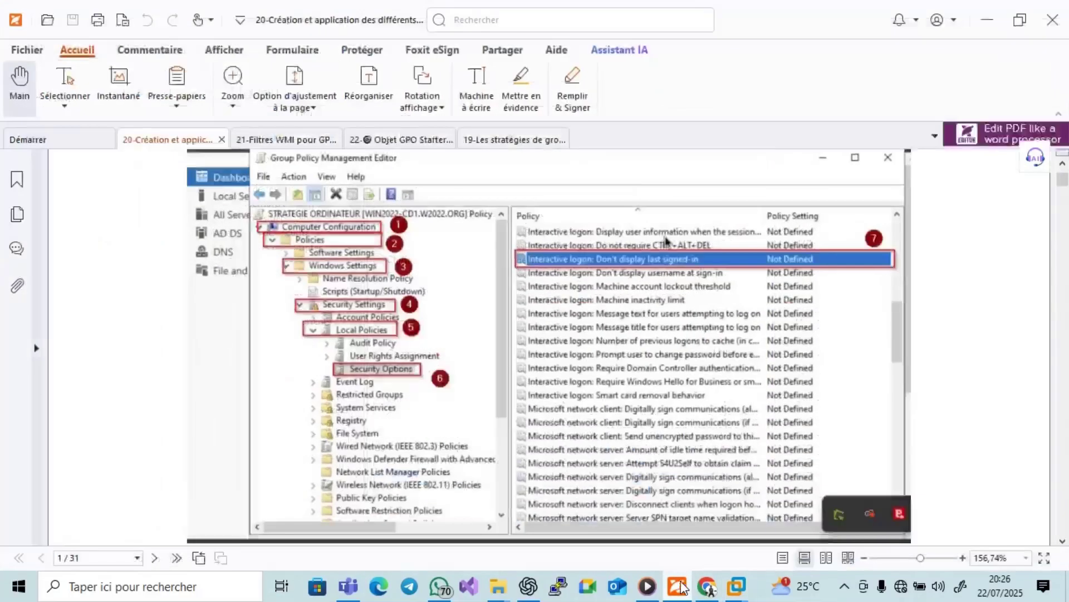
Arrow down the security options list past the interactive logon policies and back up, then reopen the tutorial.
left_click(682, 588)
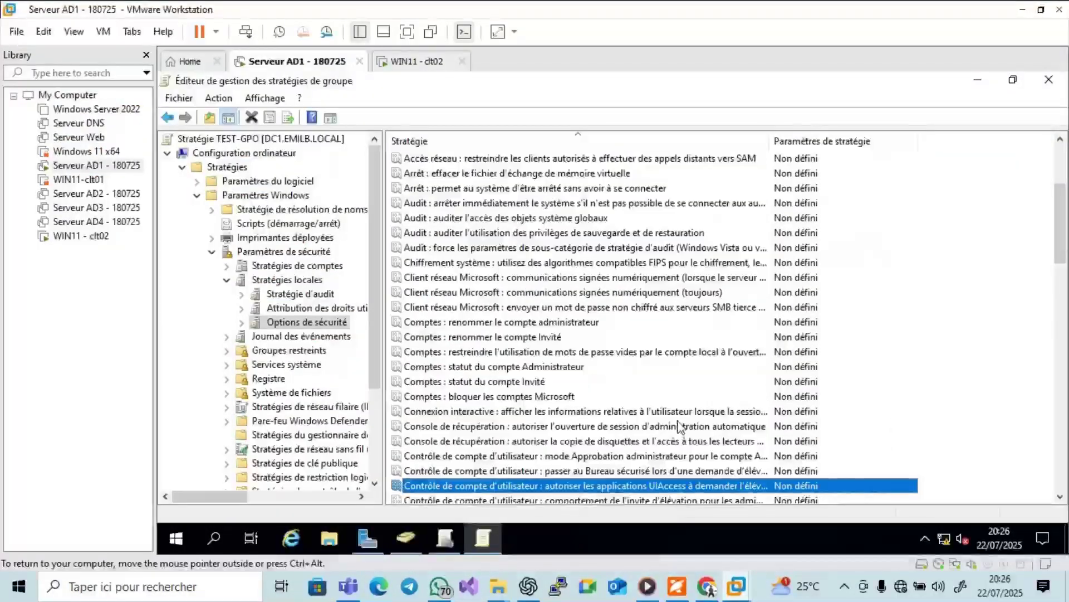
key("Down")
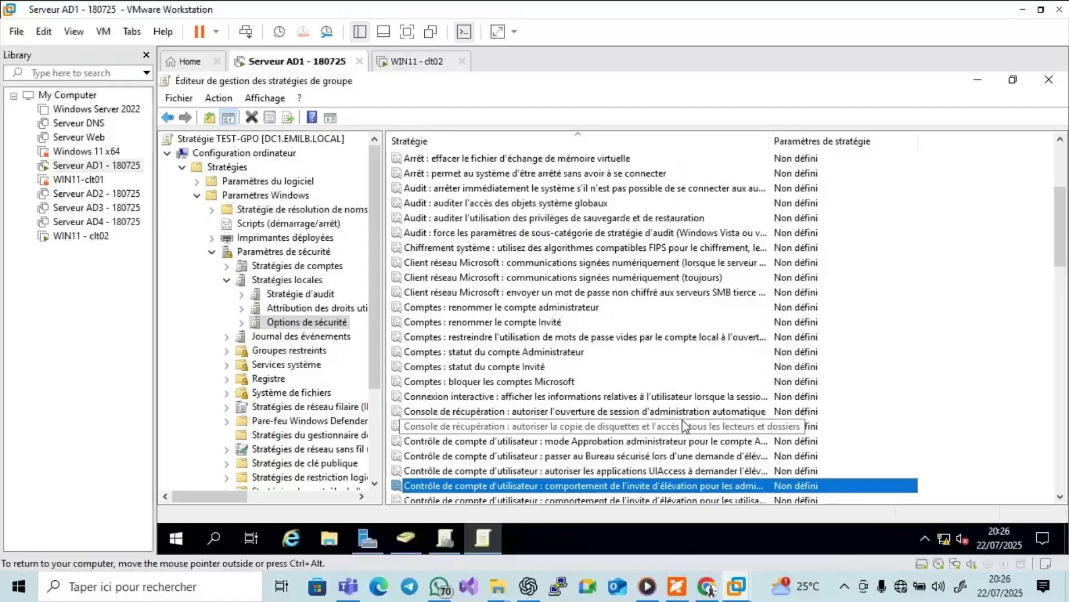
key("Down")
key("Down")
key("Down")
key("Down")
key("Down")
key("Down")
key("Down")
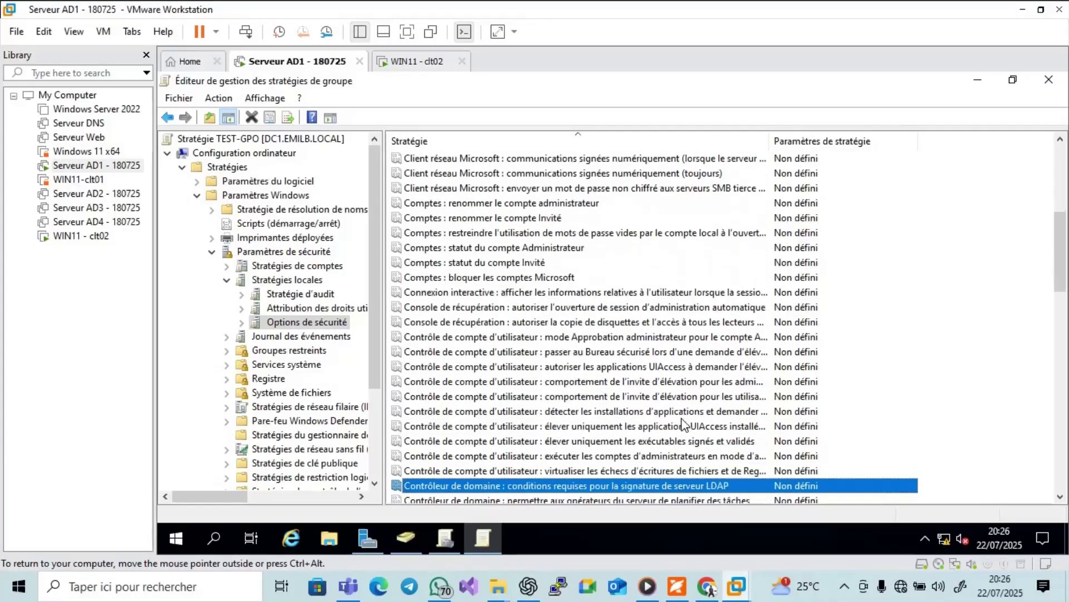
key("Down")
key("Down")
key("Down")
key("Down")
key("Down")
key("Down")
key("Down")
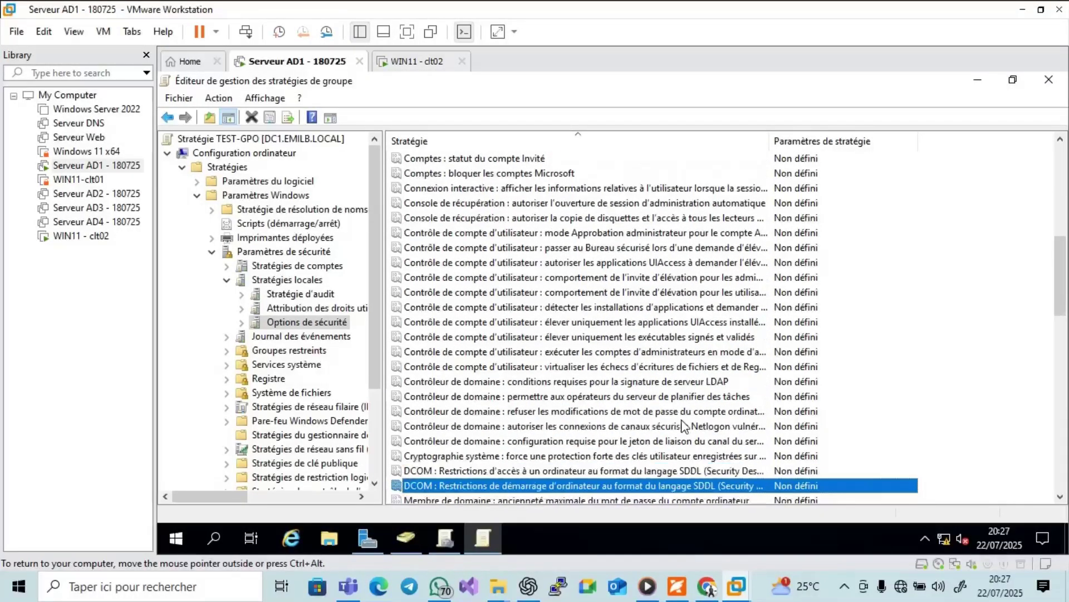
key("Down")
key("Down")
key("Down")
key("Down")
key("Down")
key("Down")
key("Down")
key("Down")
key("Down")
key("Down")
key("Down")
key("Down")
key("Down")
key("Down")
key("Down")
key("Down")
key("Down")
key("Down")
key("Down")
key("Down")
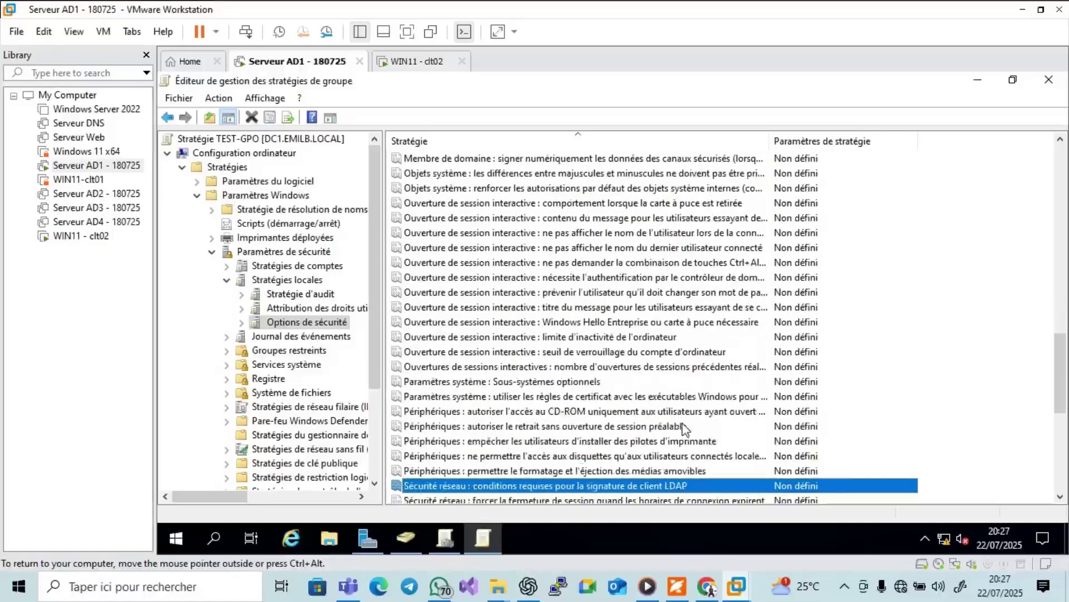
key("Down")
key("Down")
key("Down")
key("Down")
key("Down")
key("Down")
key("Down")
key("Down")
key("Down")
key("Down")
key("Down")
key("Down")
key("Down")
key("Down")
key("Down")
key("Down")
key("Down")
key("Down")
key("Down")
key("Down")
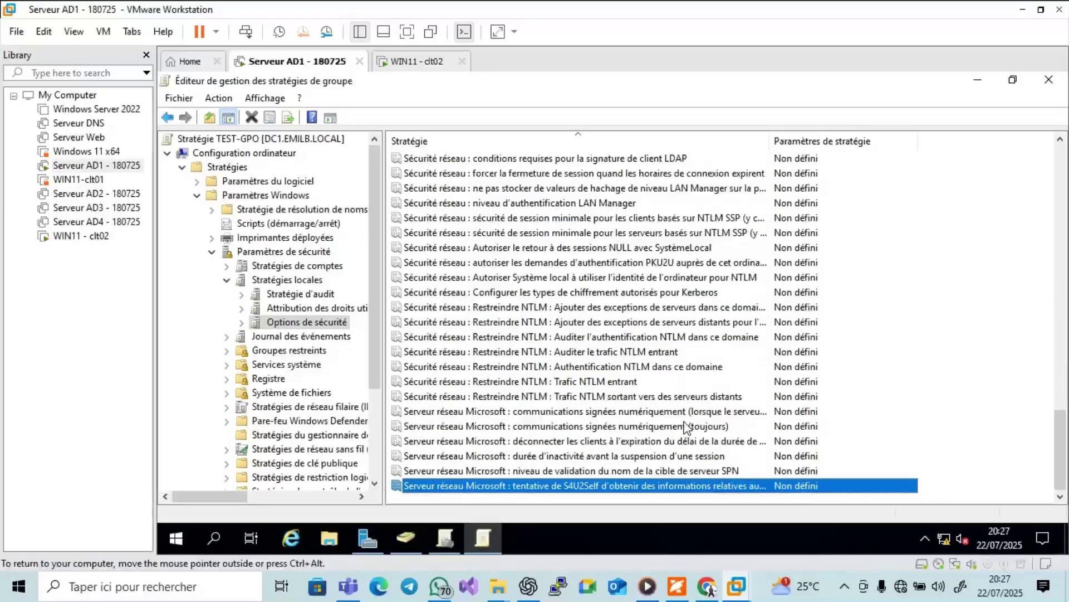
key("Up")
key("Up")
key("Up")
key("Up")
key("Up")
key("Up")
key("Up")
key("Up")
key("Up")
key("Up")
key("Up")
key("Up")
key("Up")
key("Up")
key("Up")
key("Up")
key("Up")
key("Up")
key("Up")
key("Up")
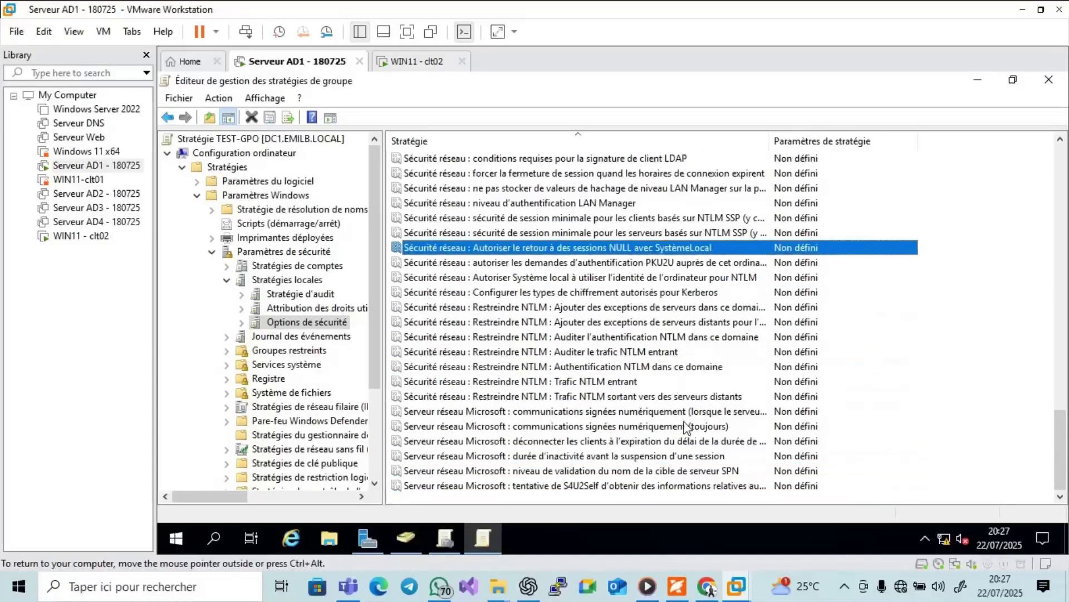
key("Up")
key("Up")
key("Up")
key("Up")
key("Up")
key("Up")
key("Up")
key("Up")
key("Up")
key("Up")
key("Up")
key("Up")
key("Up")
key("Up")
key("Up")
key("Up")
key("Up")
key("Up")
key("Up")
key("Up")
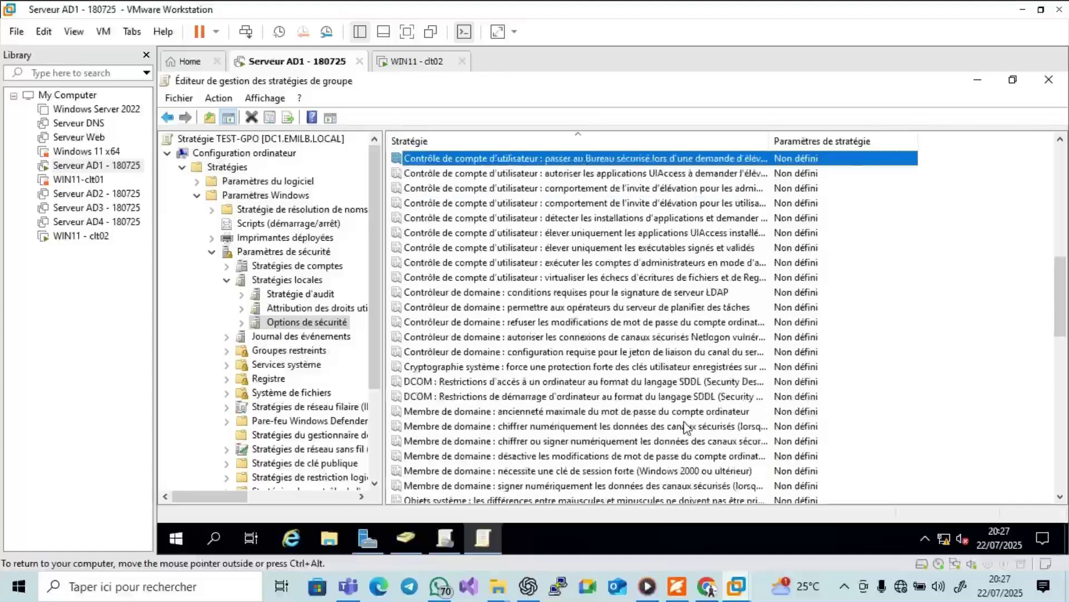
key("Up")
key("Up")
key("Up")
key("Up")
key("Up")
key("Up")
key("Up")
key("Up")
key("Up")
key("Up")
key("Up")
key("Up")
key("Up")
key("Up")
key("Up")
key("Up")
key("Up")
key("Up")
key("Up")
key("Up")
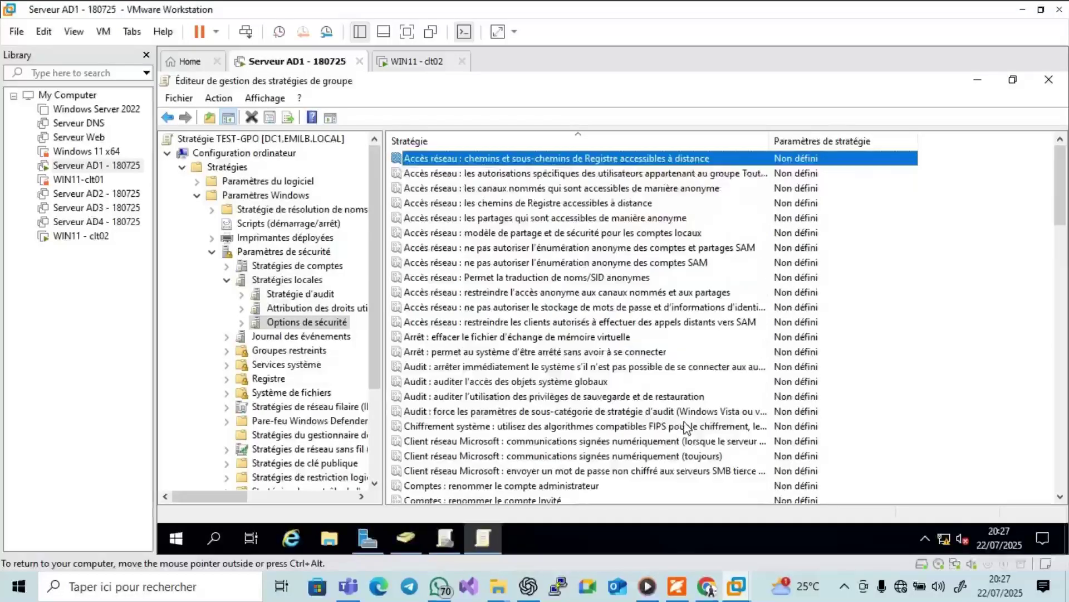
left_click(682, 588)
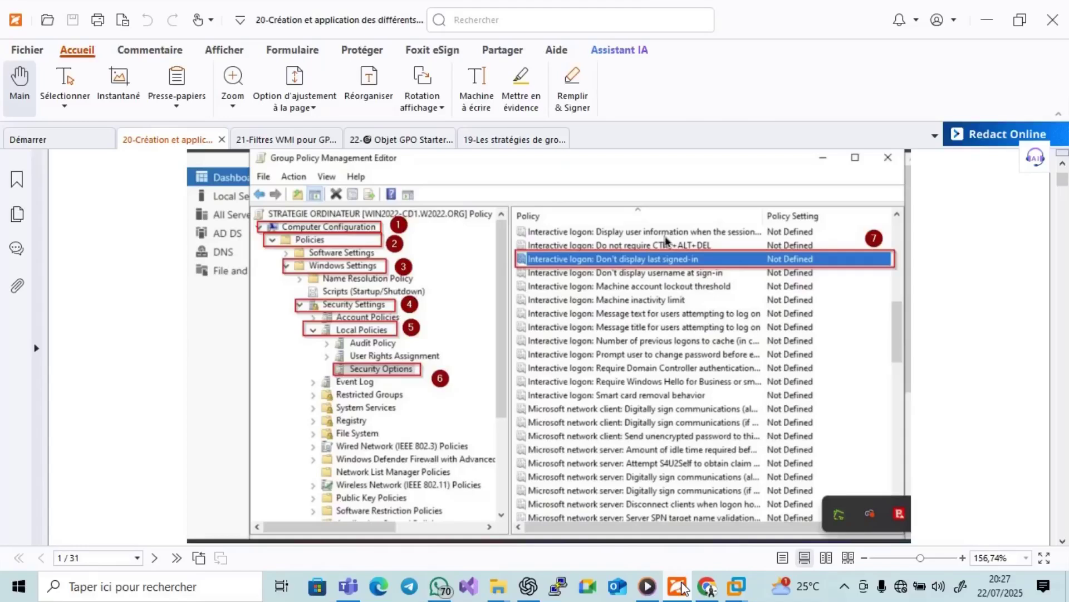
Minimize the Foxit PDF tutorial to reveal TEST-GPO's security options in the Group Policy editor.
left_click(681, 586)
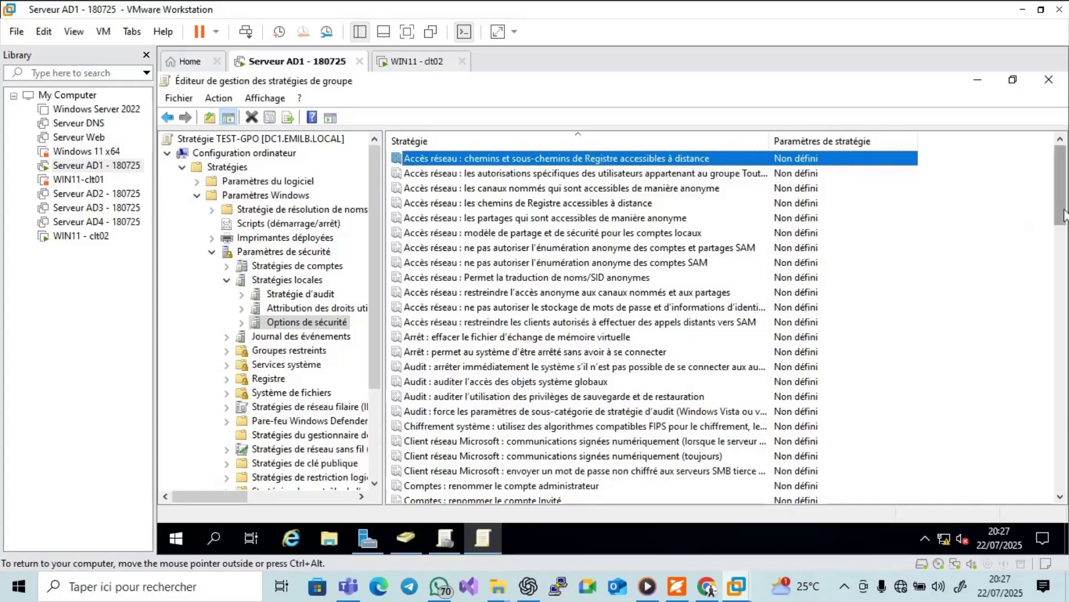
Scroll down the Security Options list toward the 'Ouverture de session interactive' policies.
left_click(1059, 497)
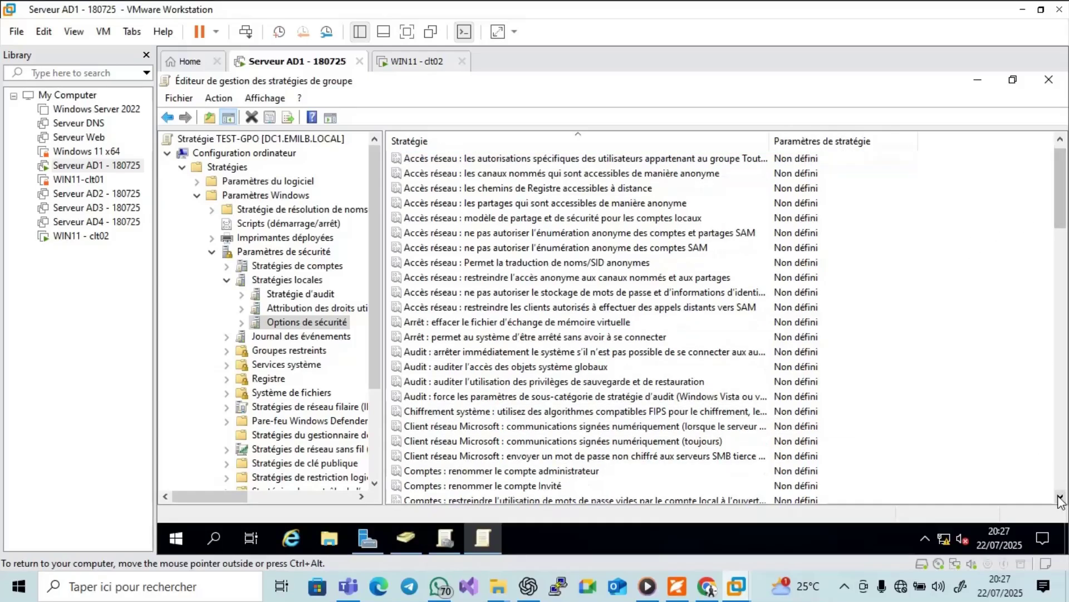
left_click(1060, 497)
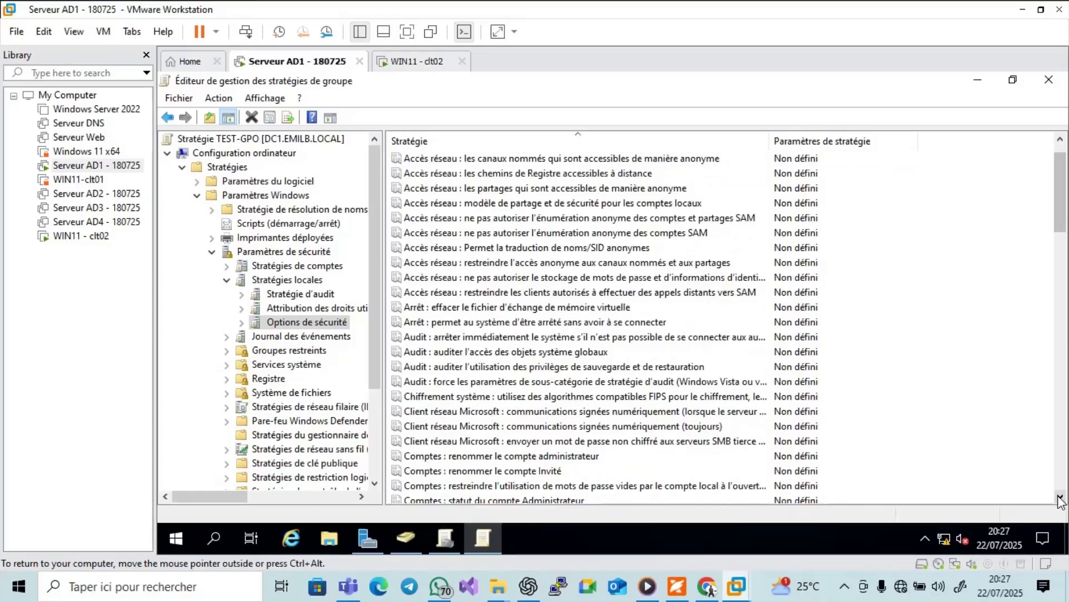
left_click(1059, 496)
left_click(1059, 496)
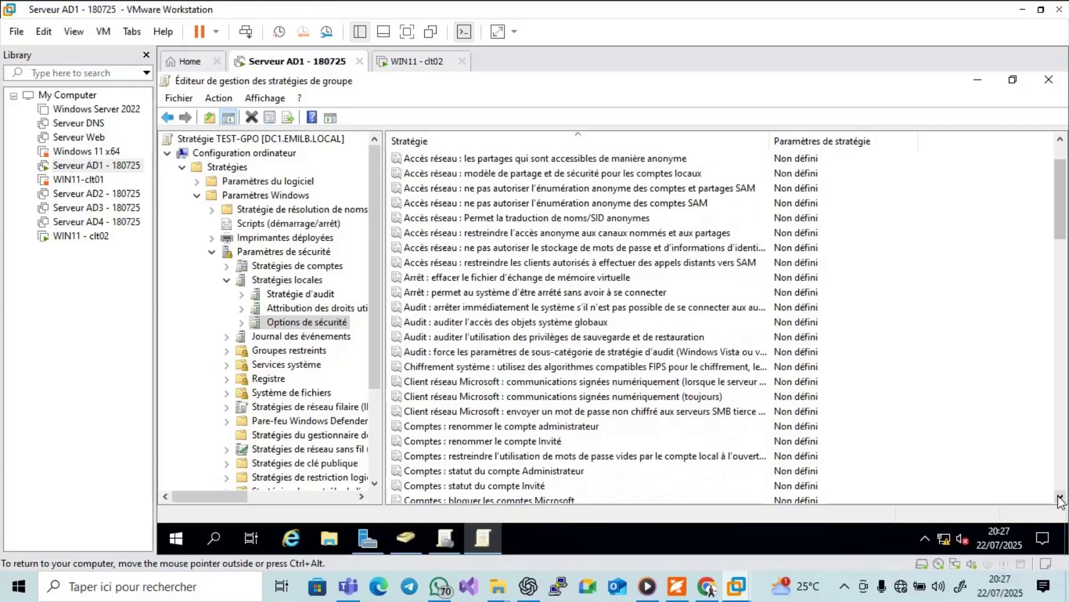
left_click(1059, 497)
left_click(1060, 496)
left_click(1059, 497)
left_click(1060, 497)
left_click(1060, 497)
left_click(1059, 497)
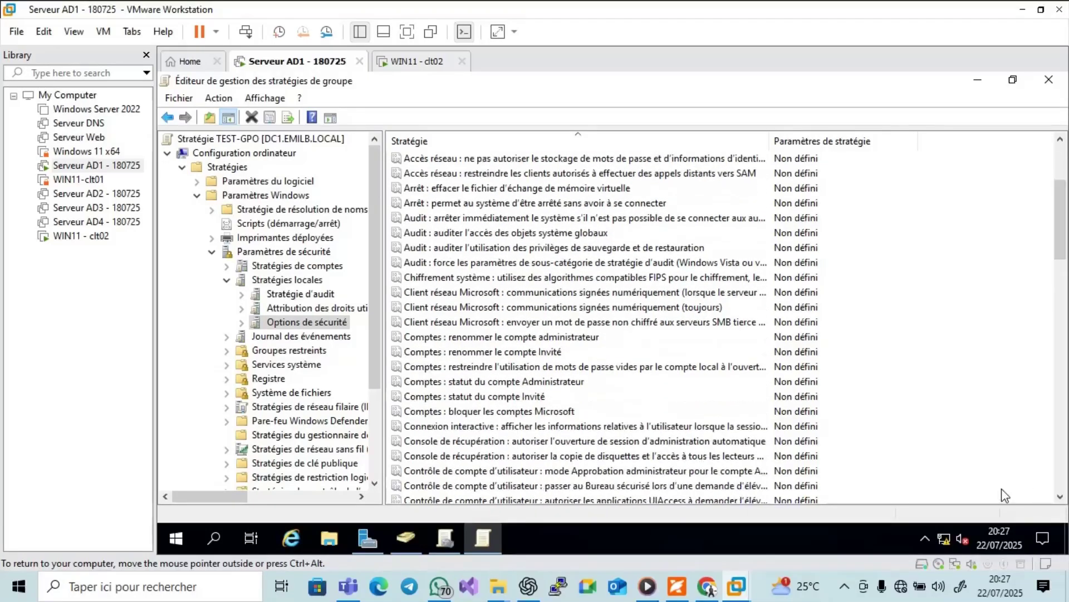
Select among the interactive logon policies, settling on 'ne pas afficher le nom du dernier utilisateur connecté'.
left_click(467, 427)
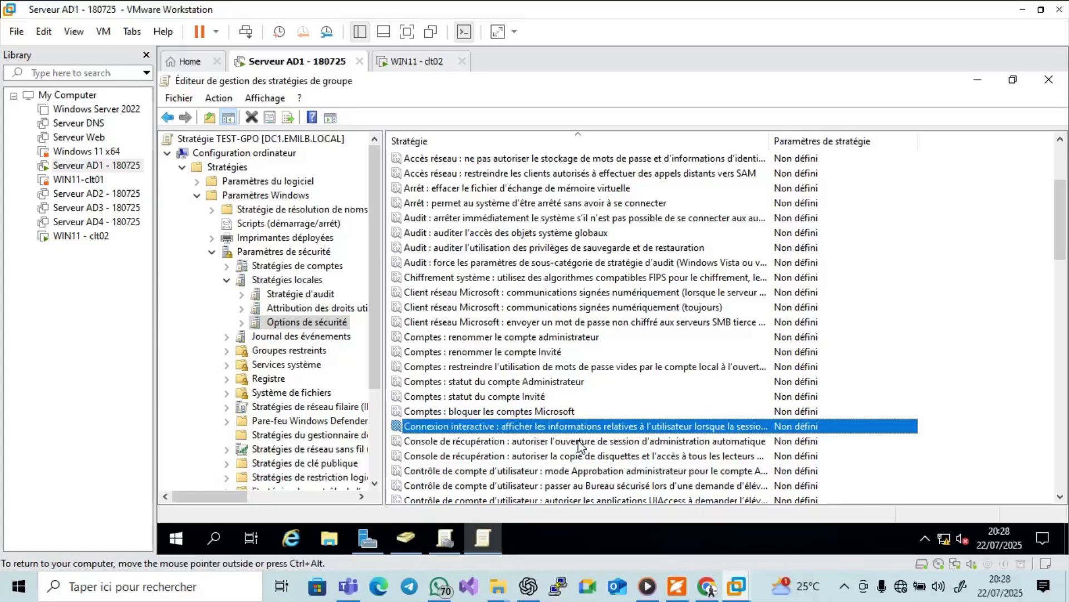
left_click(578, 441)
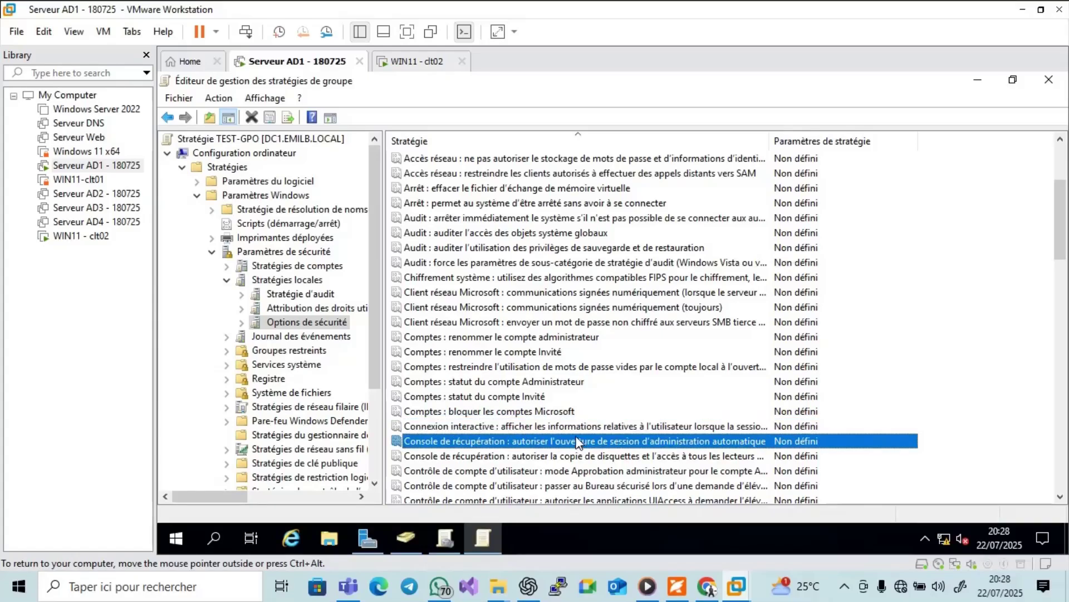
left_click(576, 425)
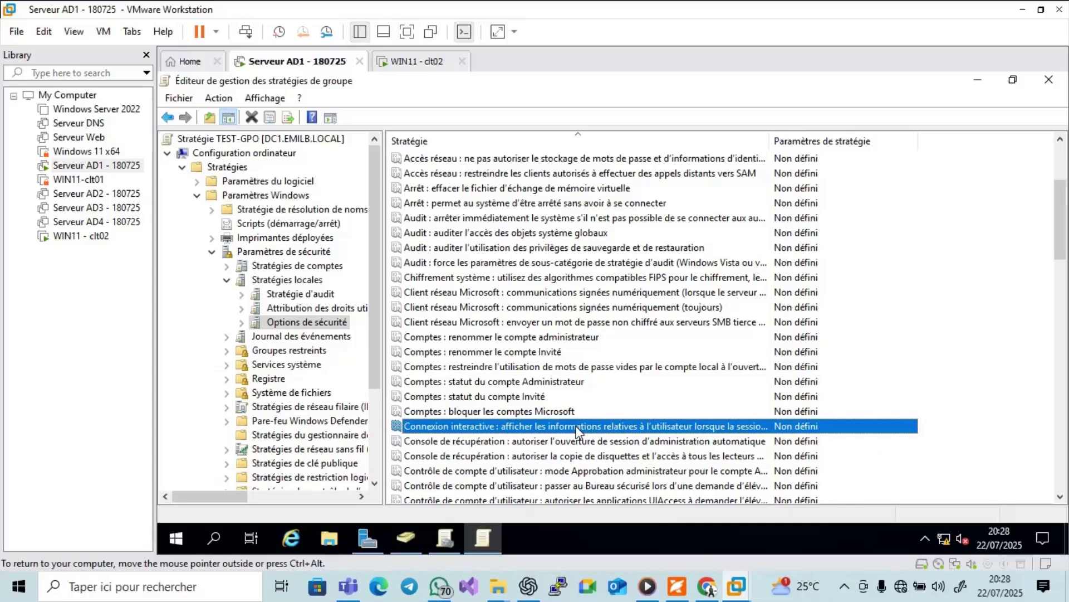
scroll(1053, 284, "down", 4)
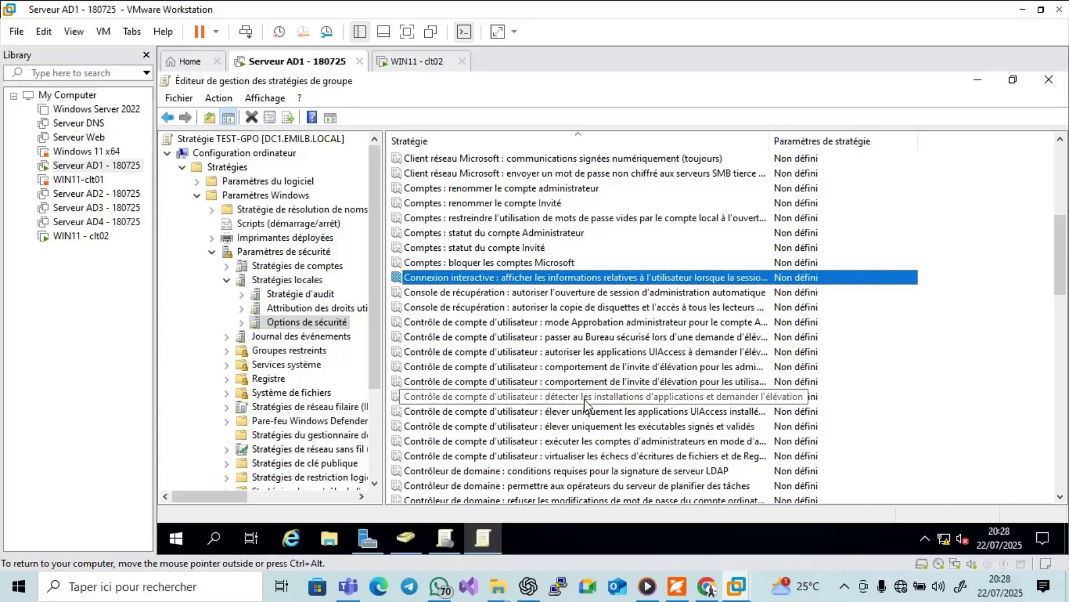
left_click(843, 588)
left_click(851, 535)
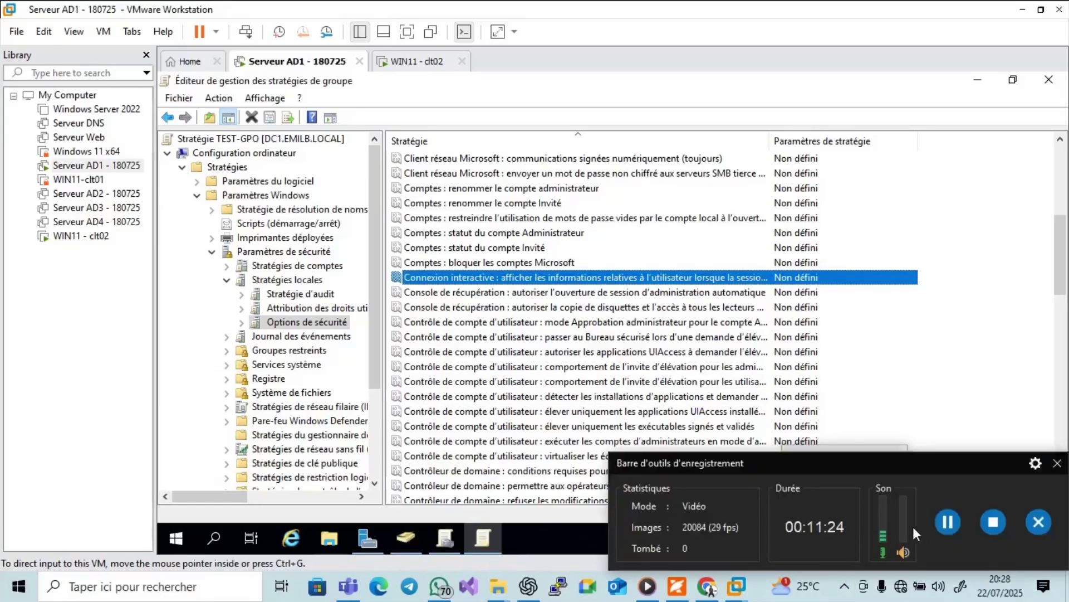
left_click(948, 524)
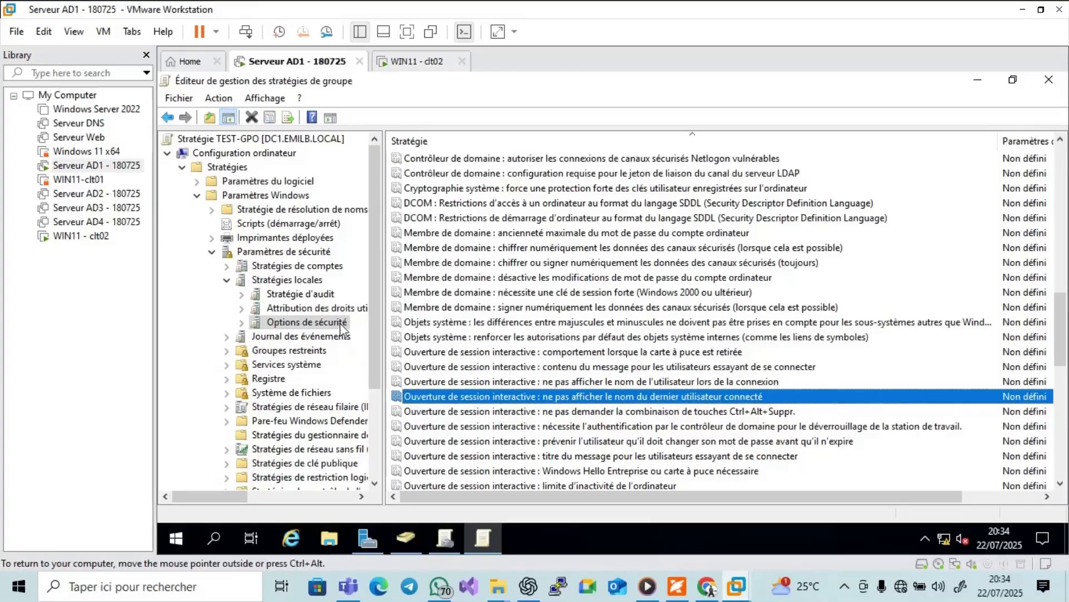
Define the hide-last-user policy and set it to Activé, checking the PDF tutorial's next step first.
double_click(452, 396)
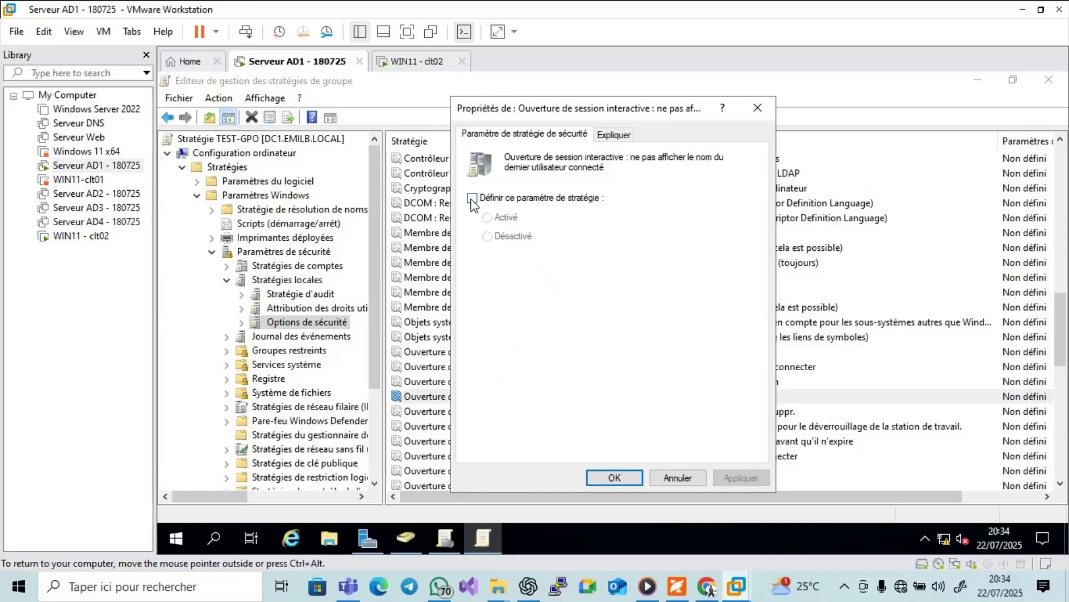
left_click(473, 198)
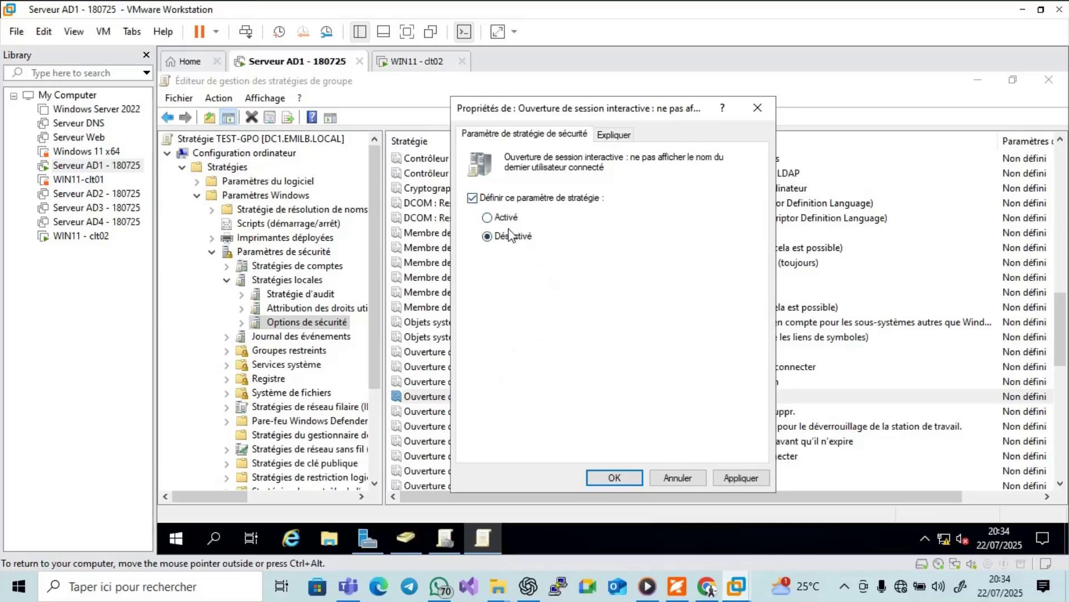
left_click(677, 586)
scroll(963, 396, "down", 10)
scroll(964, 396, "down", 4)
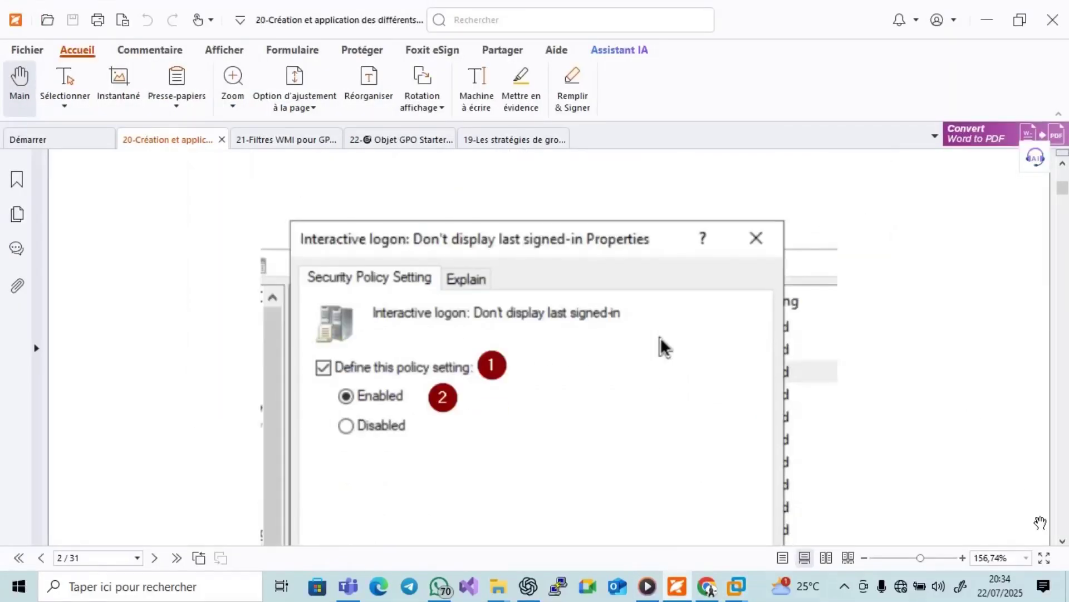
left_click(1062, 541)
left_click(1063, 540)
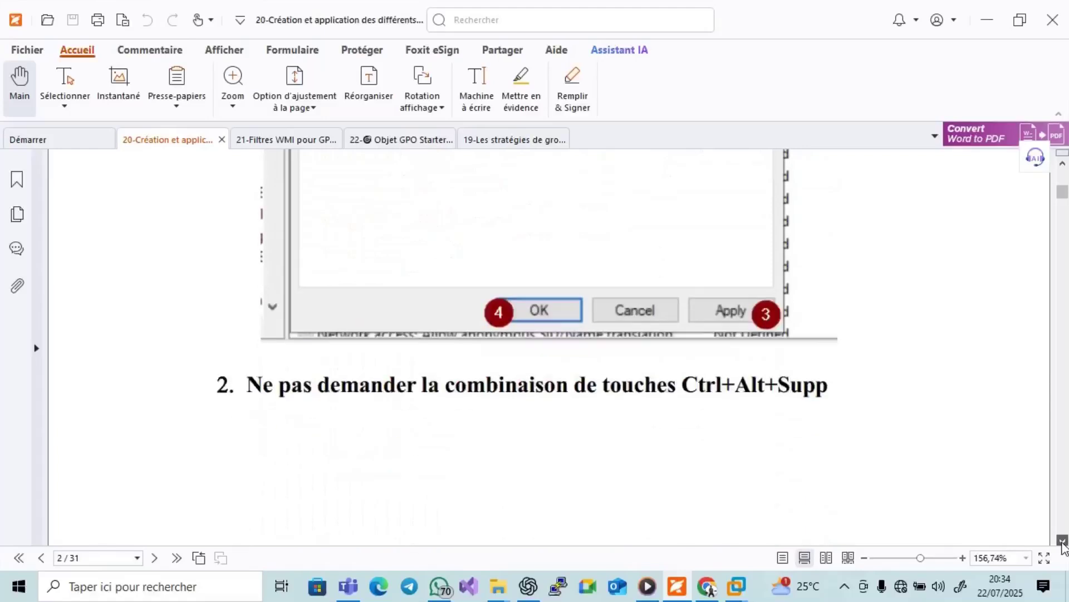
left_click(678, 586)
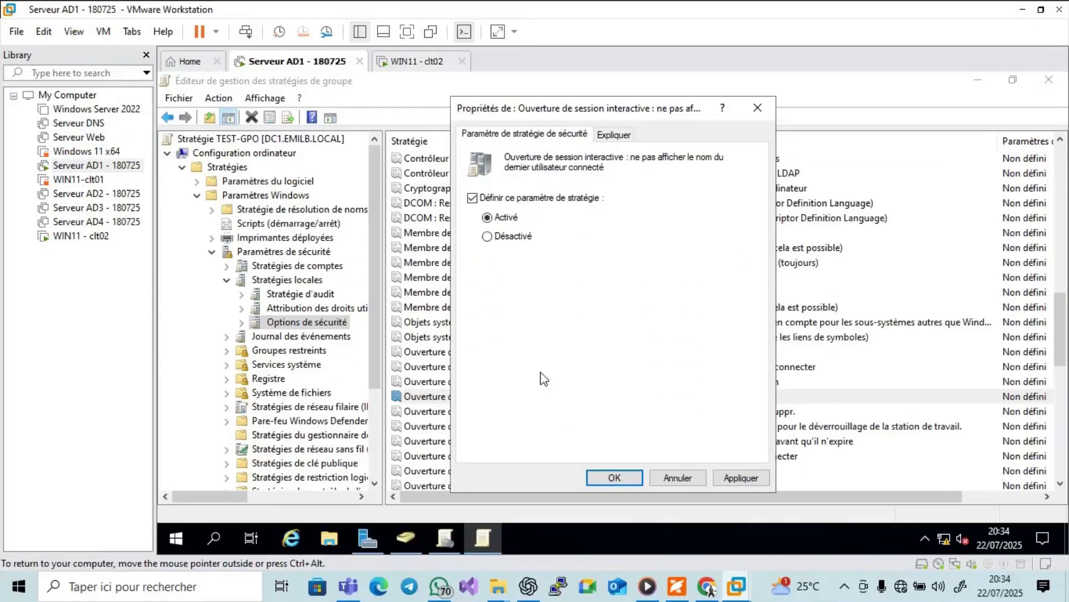
Check the WIN11 - clt02 client's sign-in screen, then return to Serveur AD1.
left_click(419, 61)
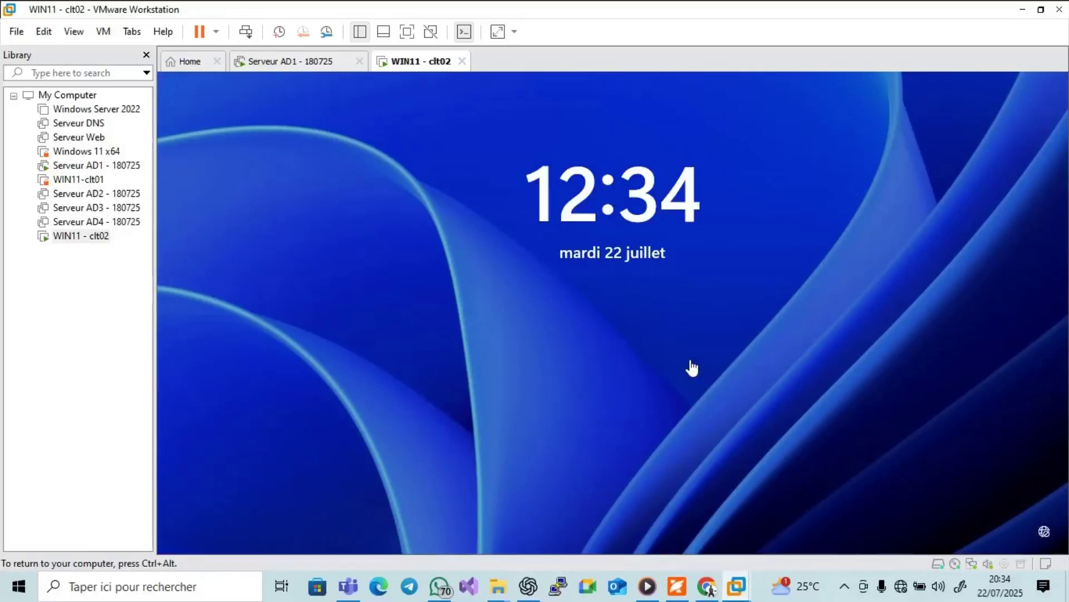
left_click(692, 366)
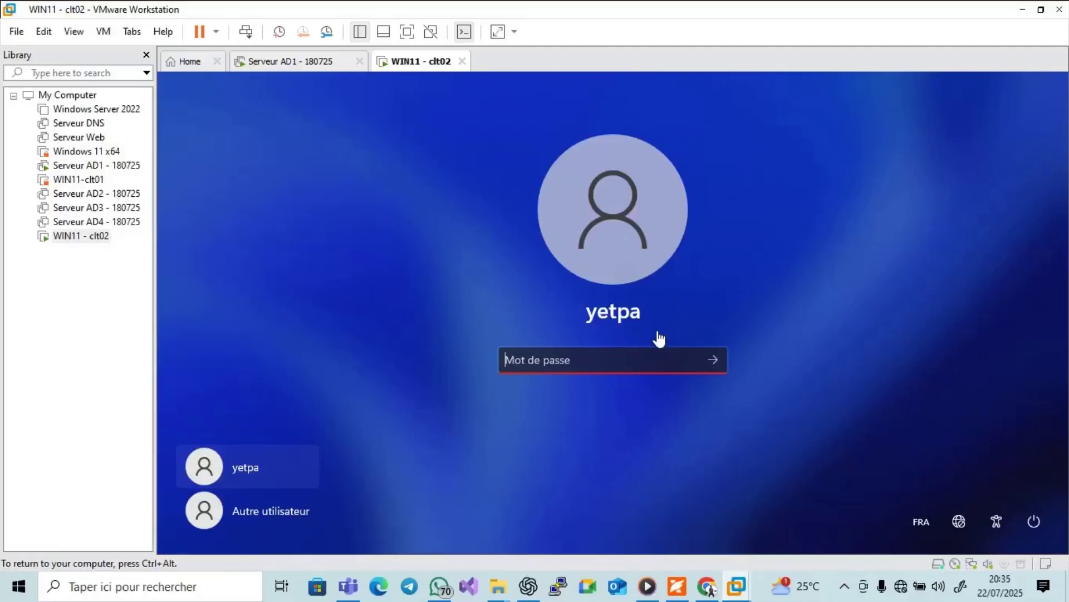
left_click(308, 61)
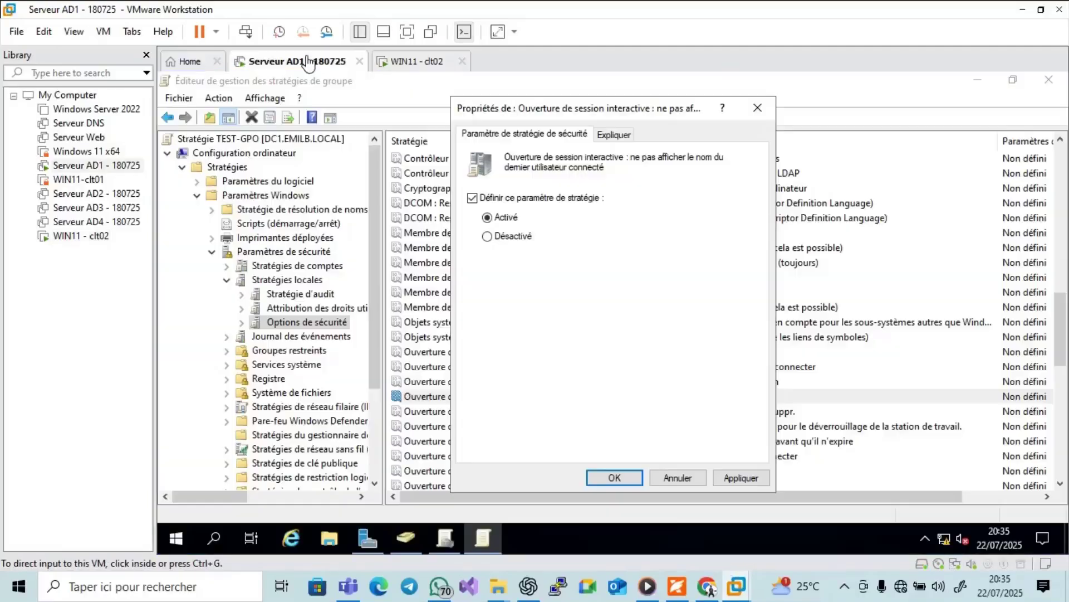
Review the policy's Expliquer text, then apply and confirm the Activé setting.
left_click(623, 137)
left_click(551, 135)
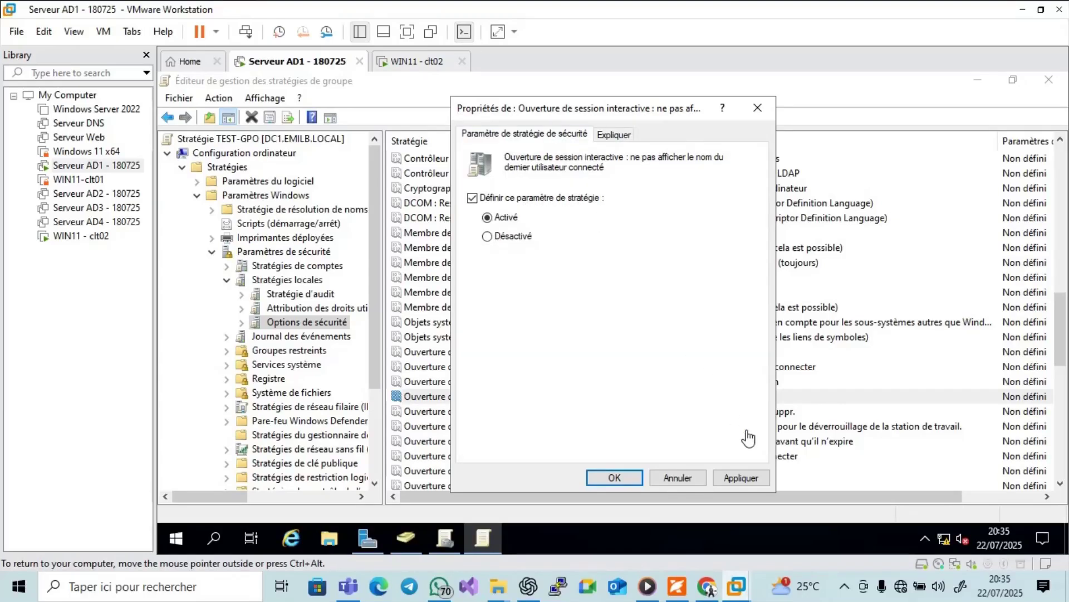
left_click(743, 478)
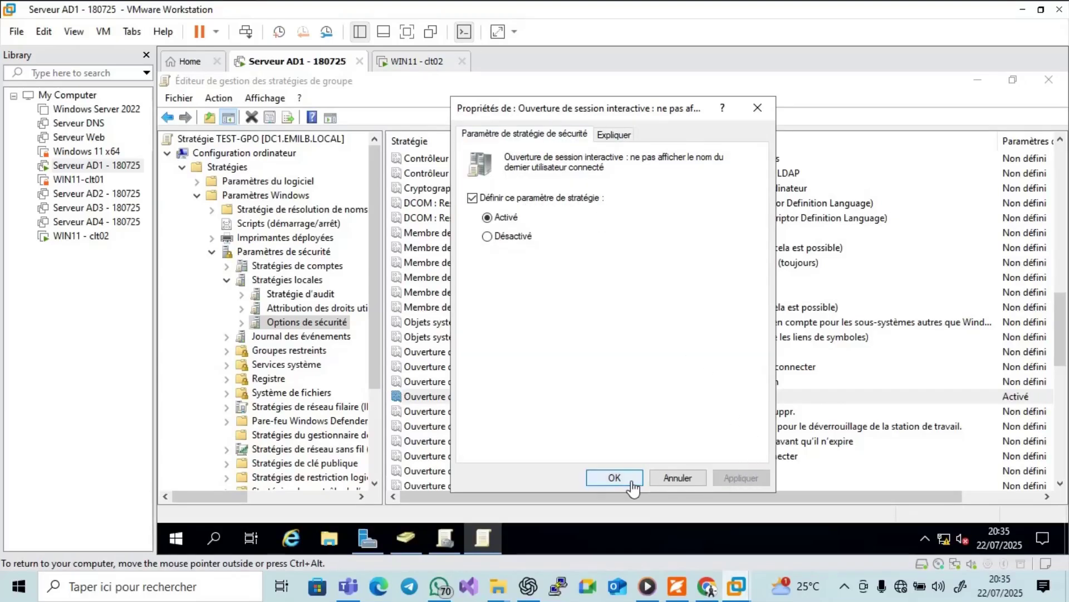
left_click(614, 478)
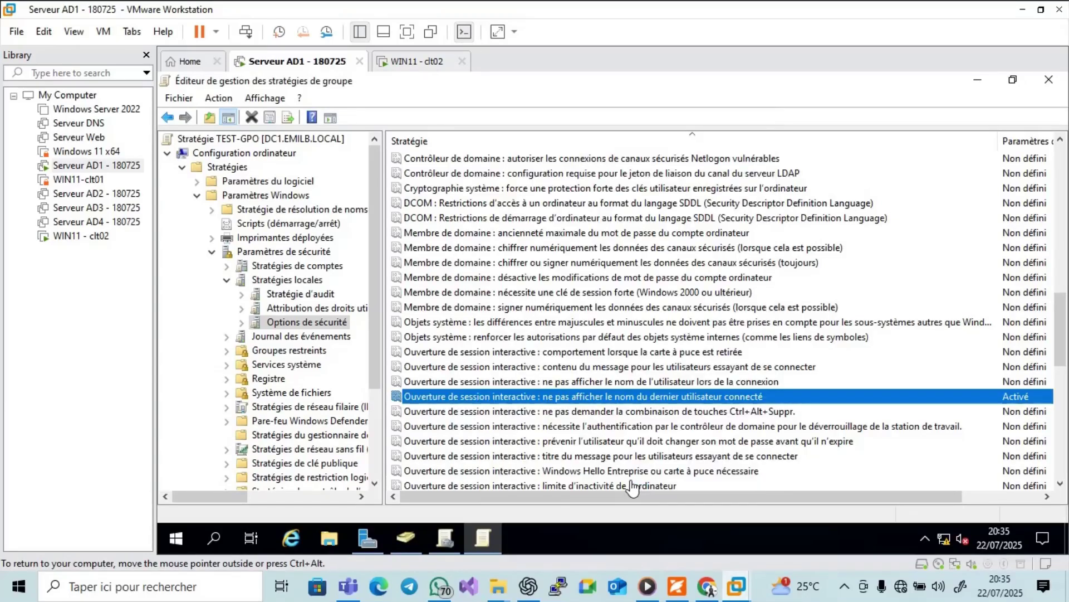
Glance at the PDF tutorial, then bring up the WIN11 - clt02 client's sign-in screen.
left_click(677, 586)
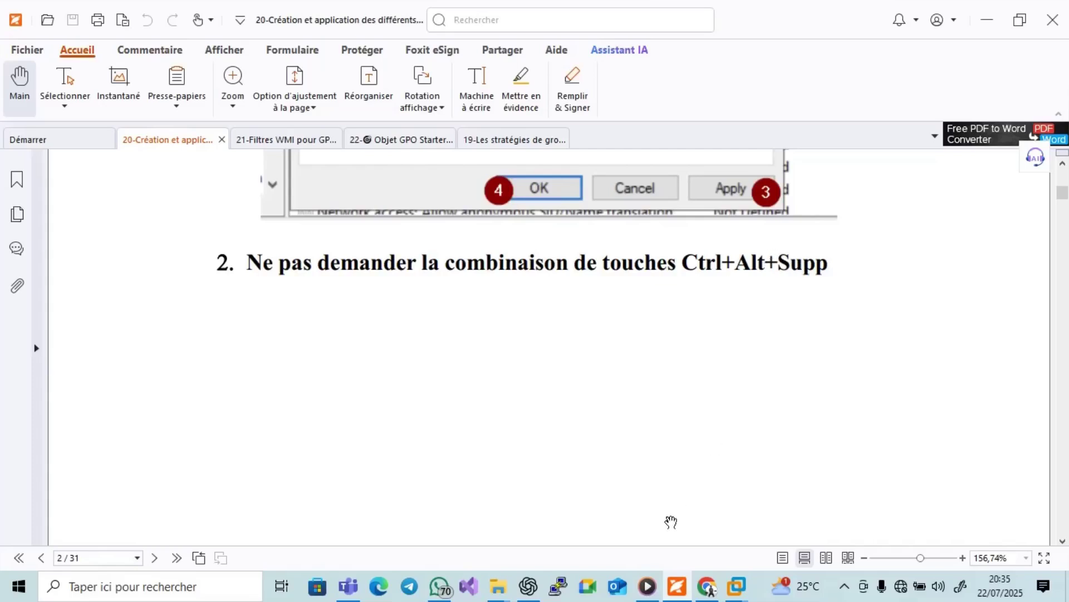
left_click(677, 586)
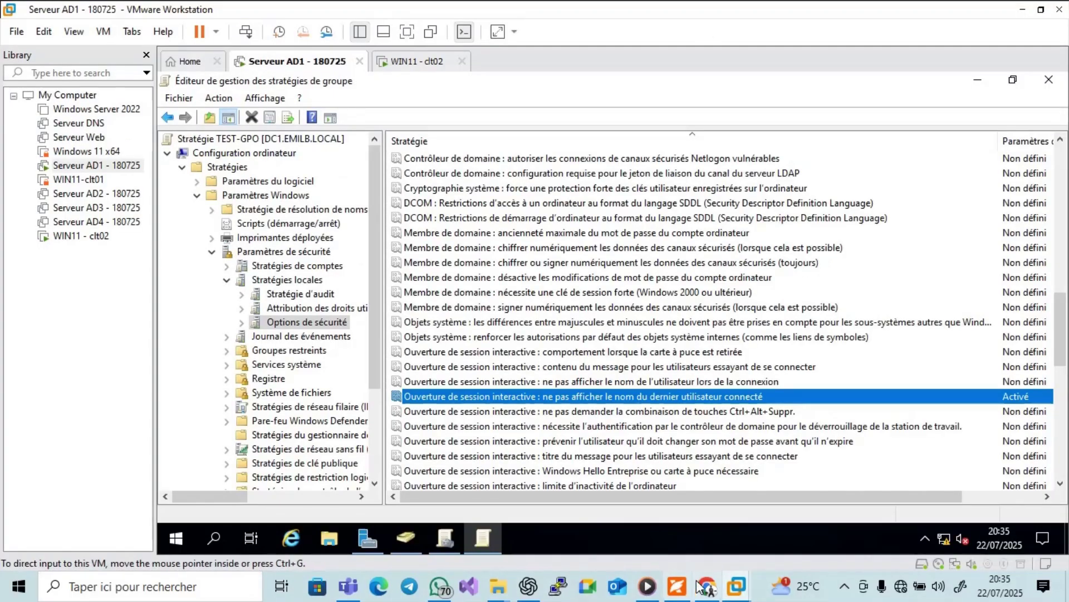
mouse_move(736, 586)
left_click(884, 487)
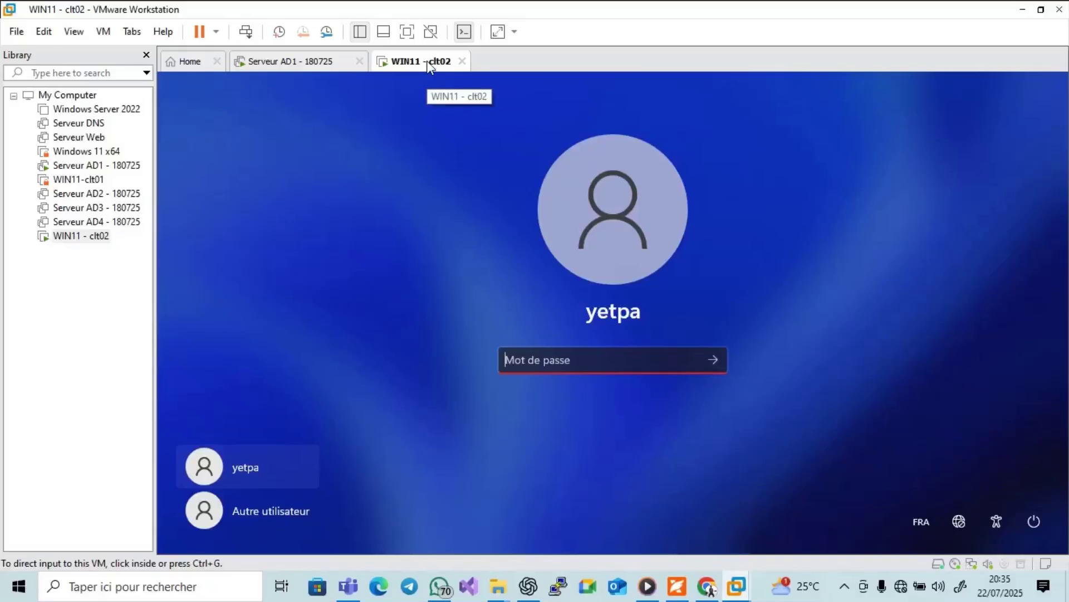
left_click(549, 179)
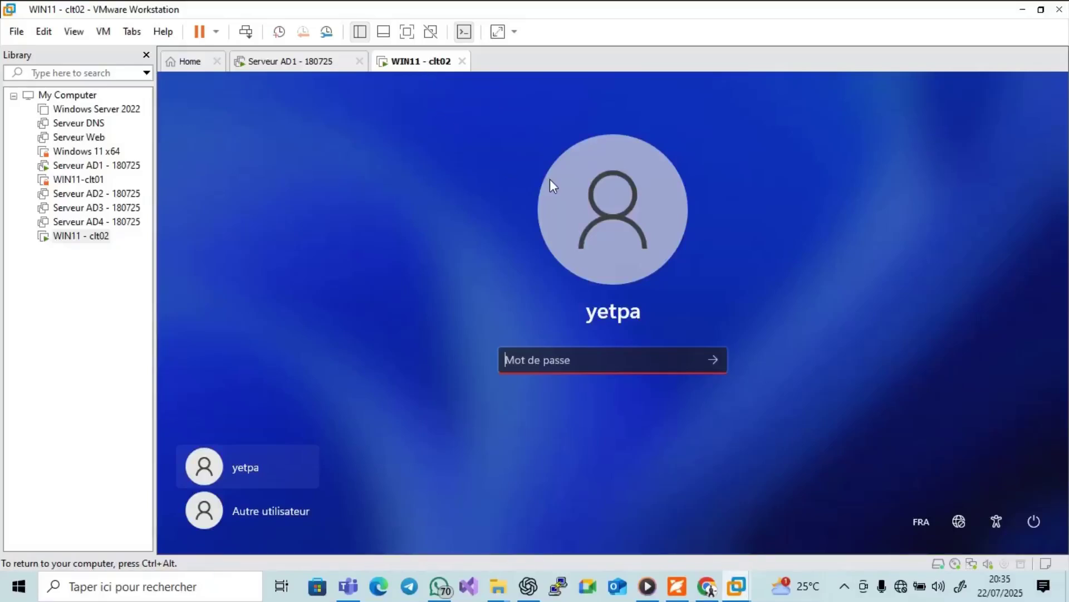
Move from Serveur AD1 to the WIN11 - clt02 tab and select Windows 11 x64 in the Library.
left_click(306, 62)
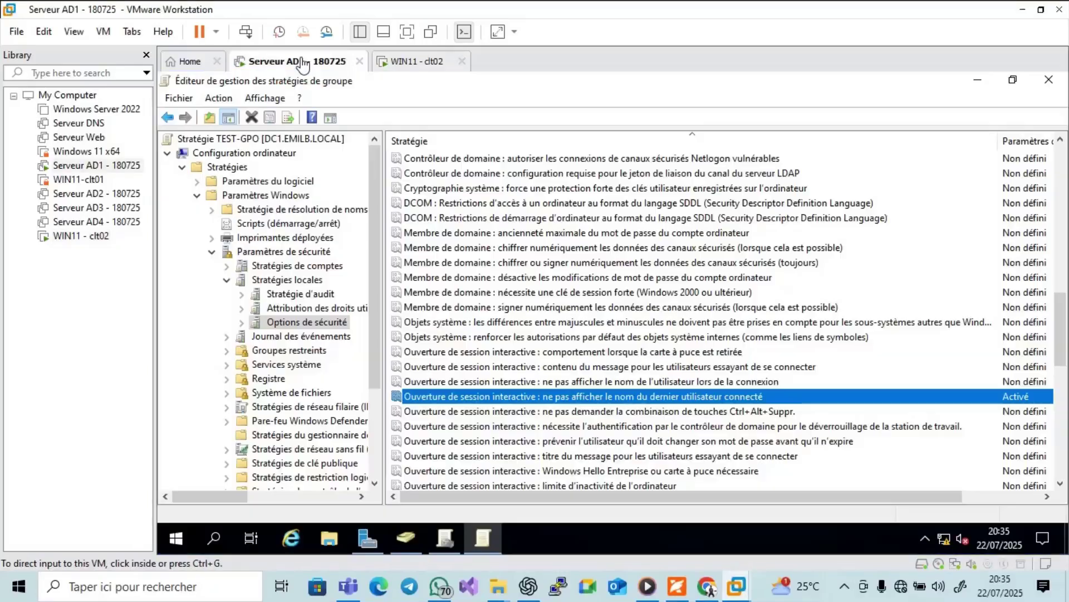
left_click(425, 69)
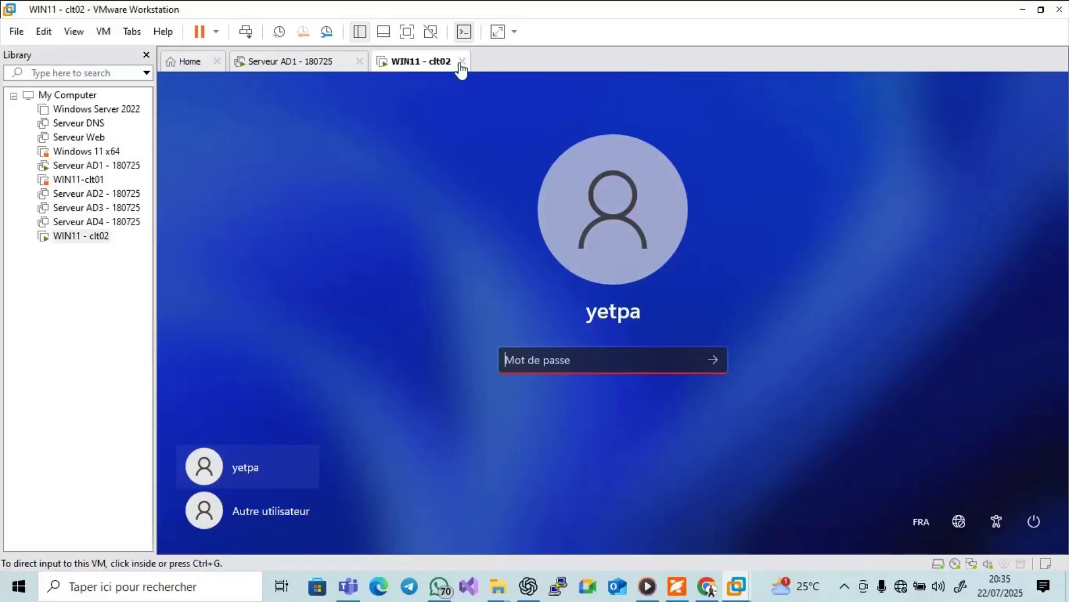
left_click(89, 152)
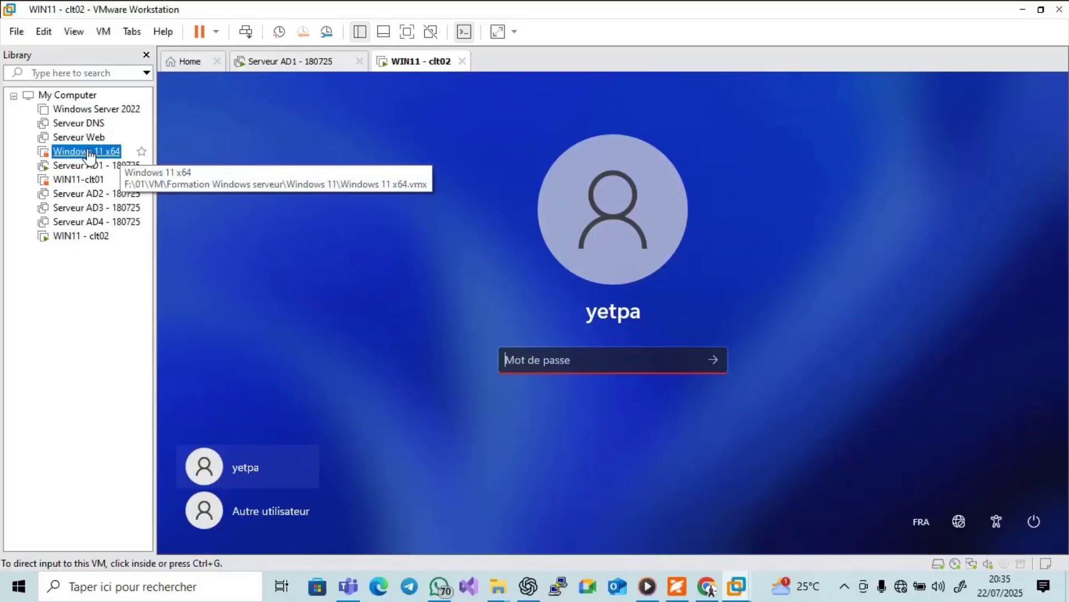
Open Windows 11 x64 in a tab; try suspending WIN11 - clt02, cancelling the save-state prompt.
double_click(90, 152)
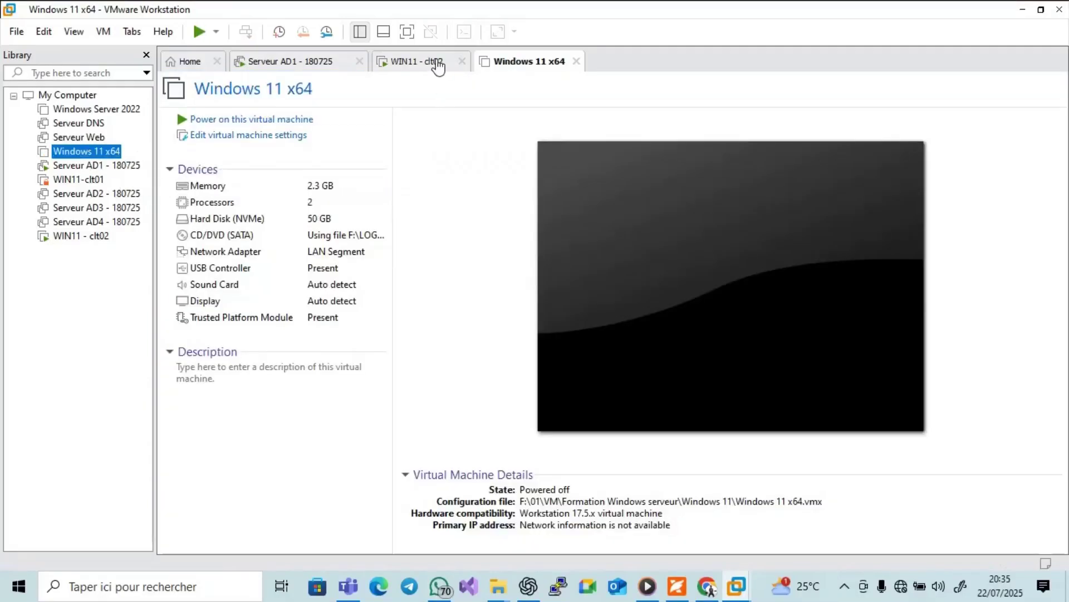
left_click(437, 63)
left_click(1035, 527)
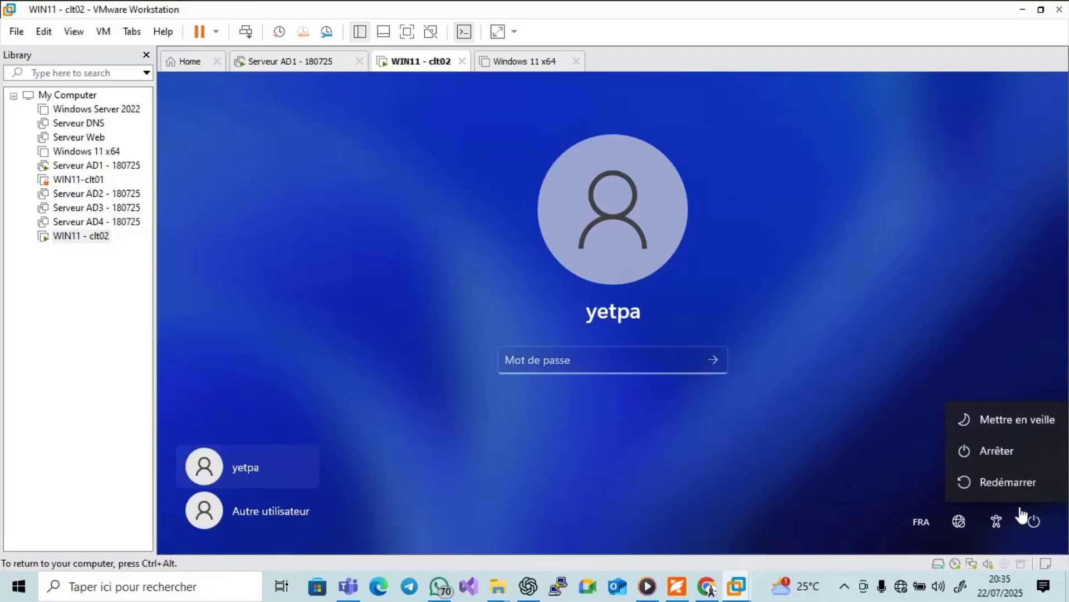
left_click(1012, 423)
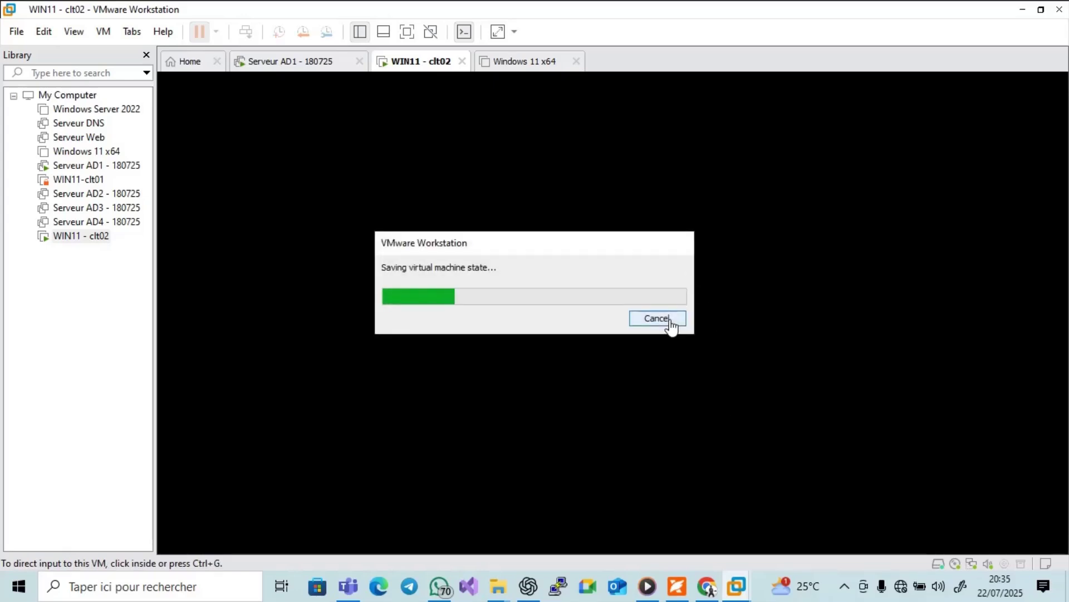
left_click(670, 320)
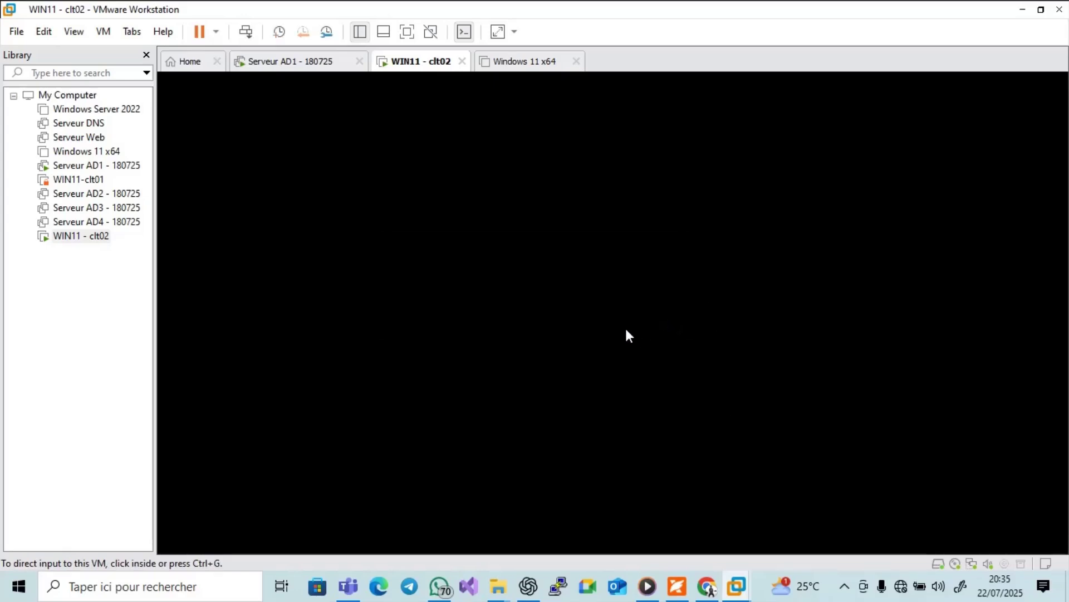
left_click(612, 285)
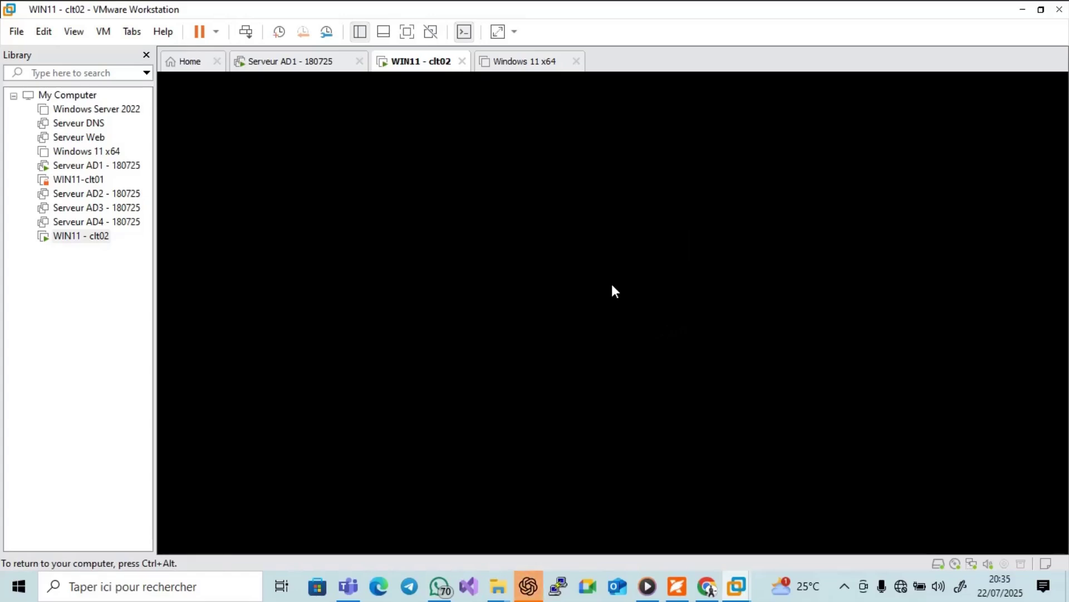
key("ctrl+alt")
left_click(650, 323)
key("ctrl+alt")
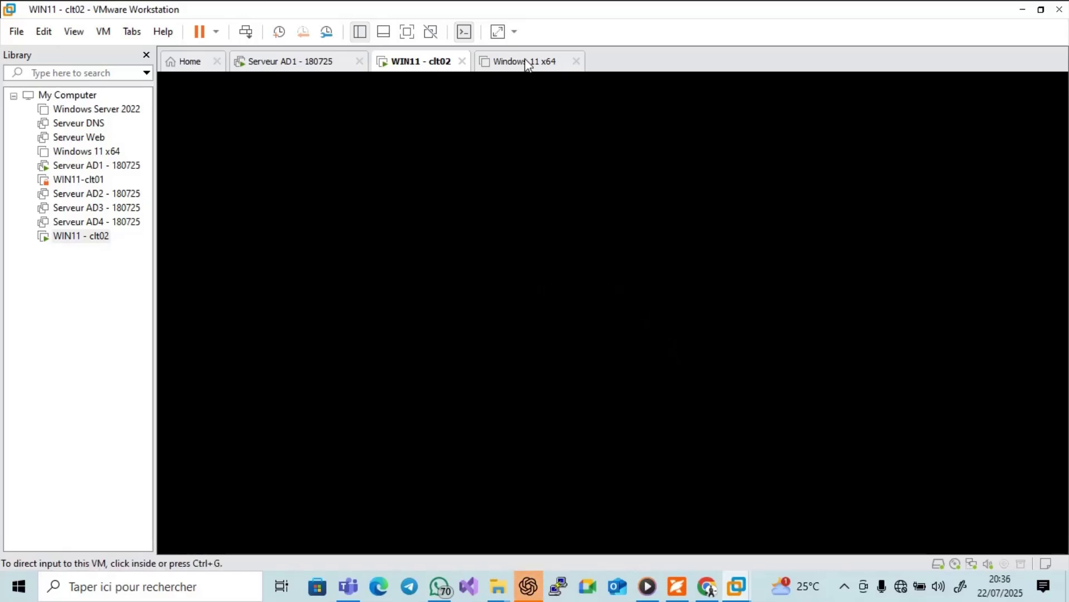
Power on the Windows 11 x64 machine and dismiss the side-channel mitigations notice.
left_click(524, 61)
left_click(252, 119)
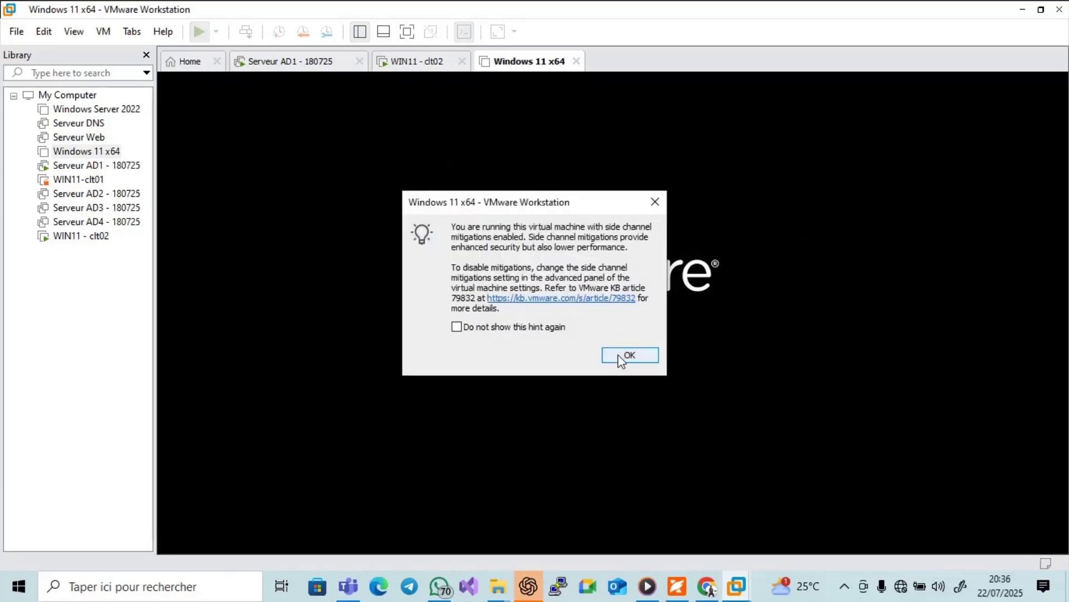
left_click(620, 363)
Power off the WIN11 - clt02 machine and close its tab.
left_click(427, 65)
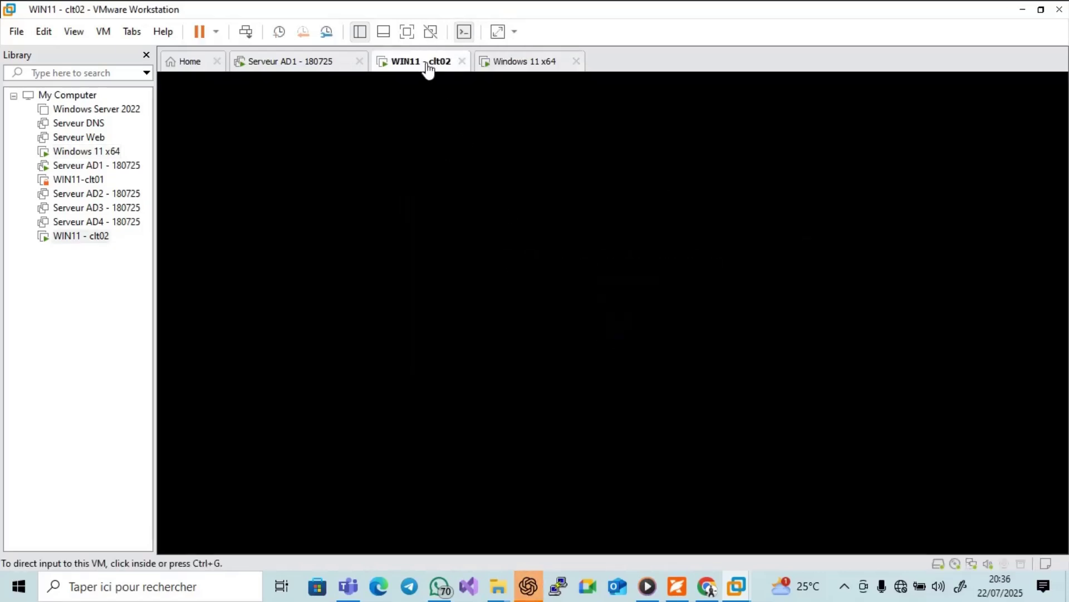
right_click(426, 63)
mouse_move(466, 96)
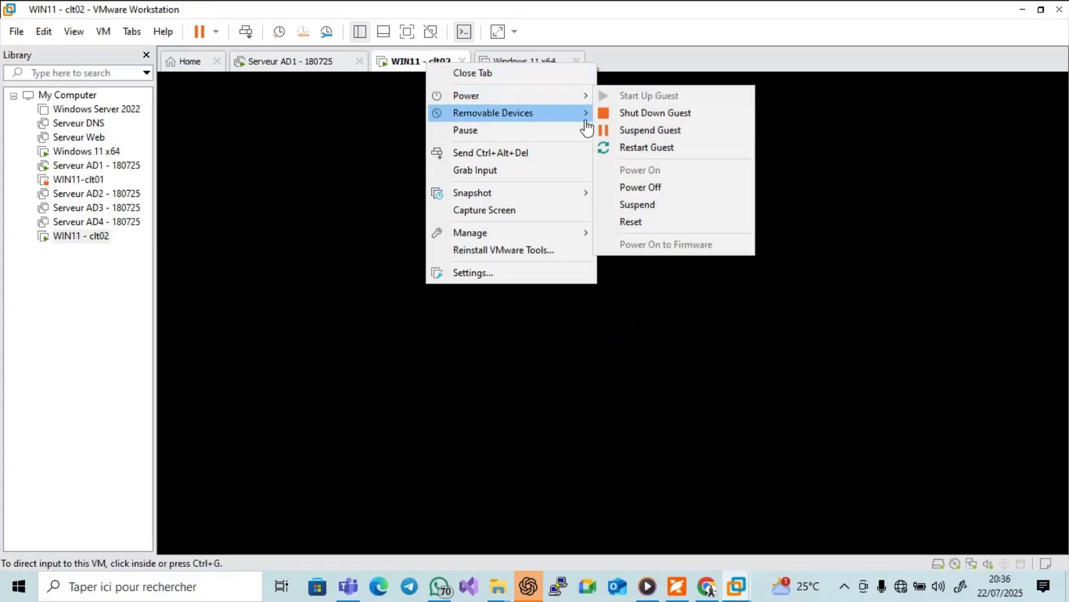
left_click(653, 188)
left_click(551, 336)
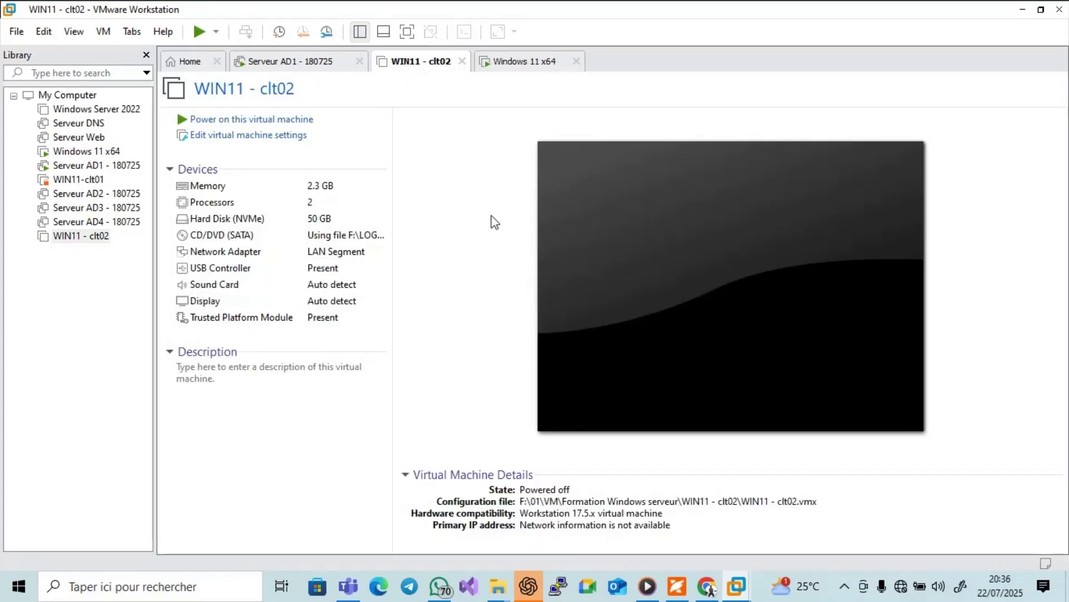
left_click(462, 61)
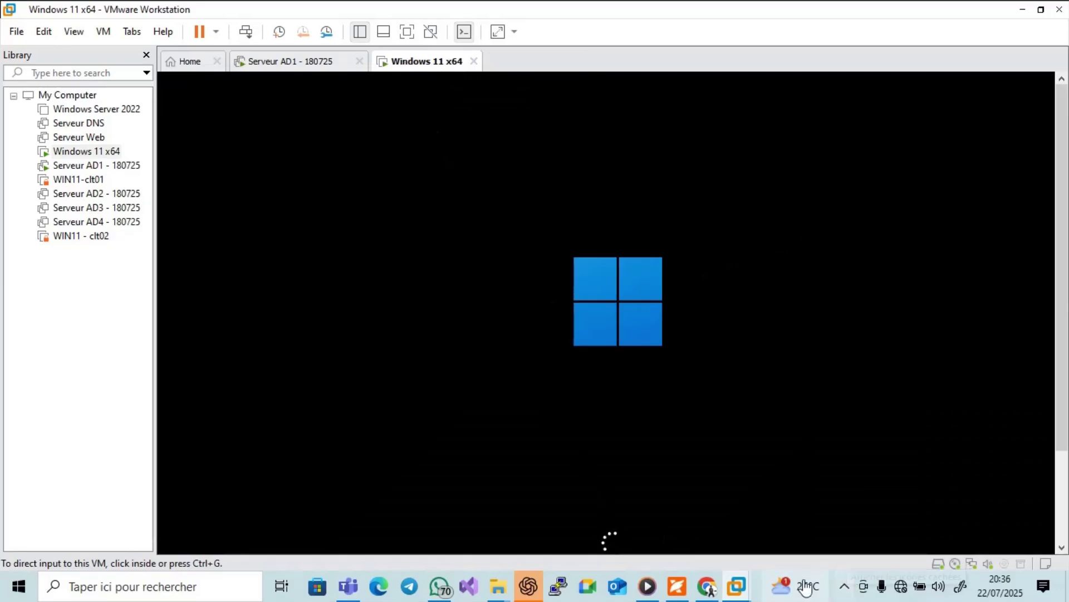
Close the ChatGPT window and dismiss the tray popup while Windows 11 x64 boots.
left_click(528, 586)
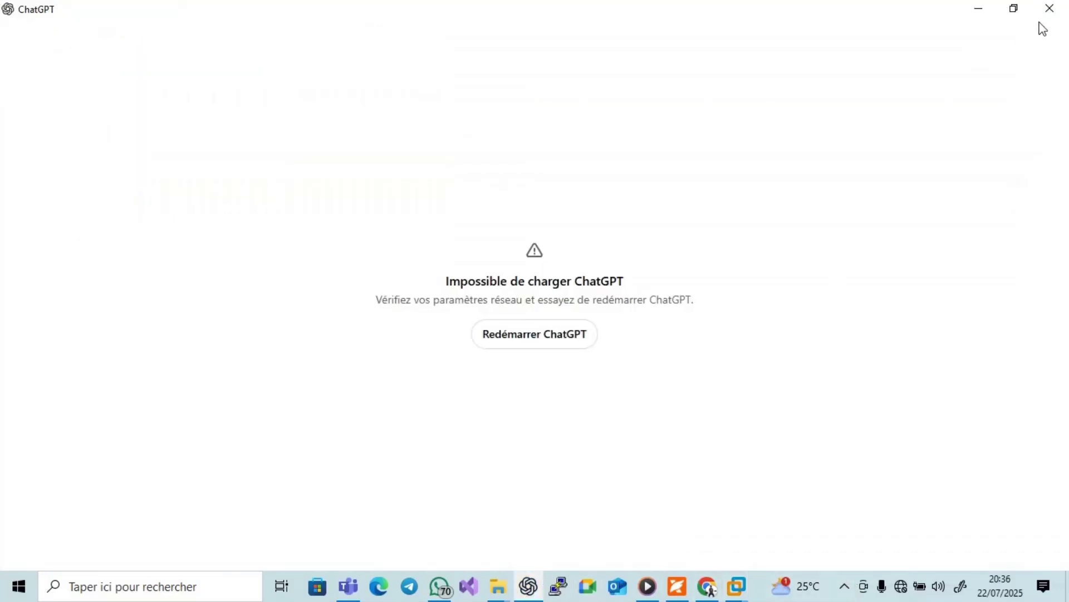
left_click(1050, 8)
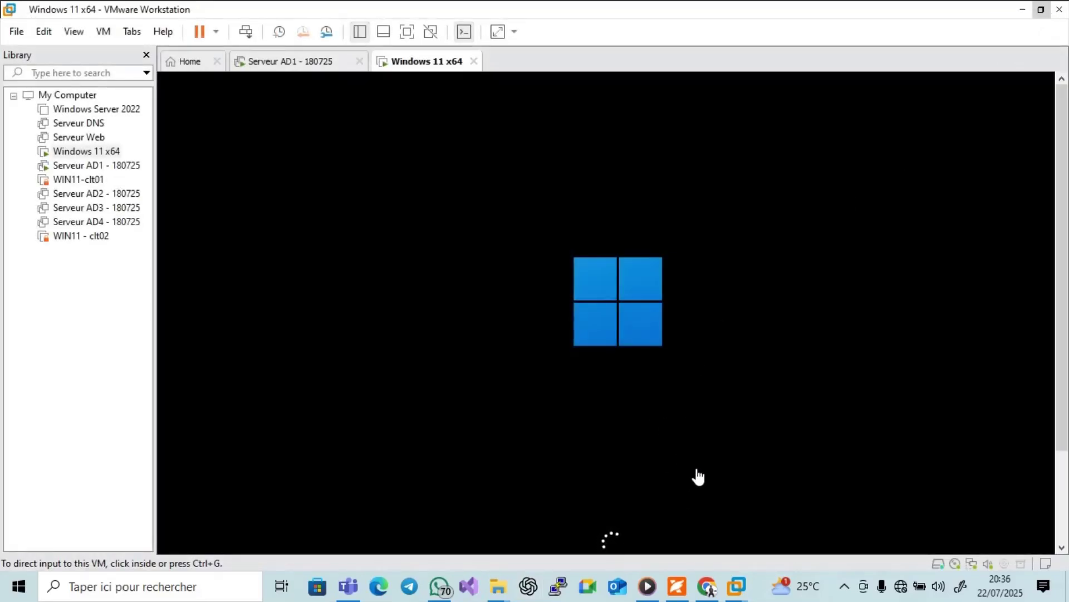
left_click(844, 586)
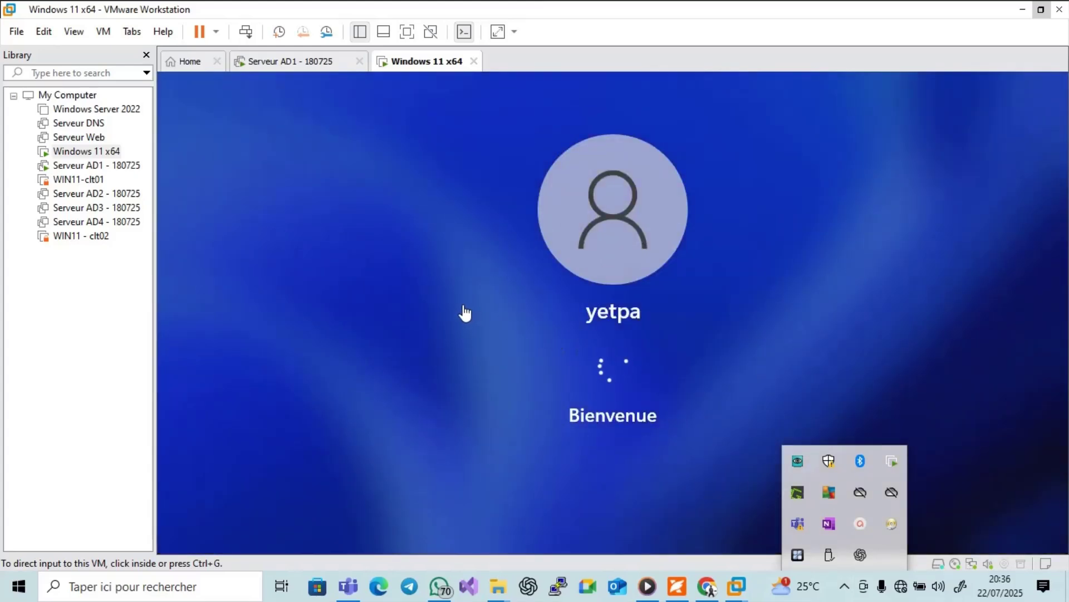
left_click(130, 301)
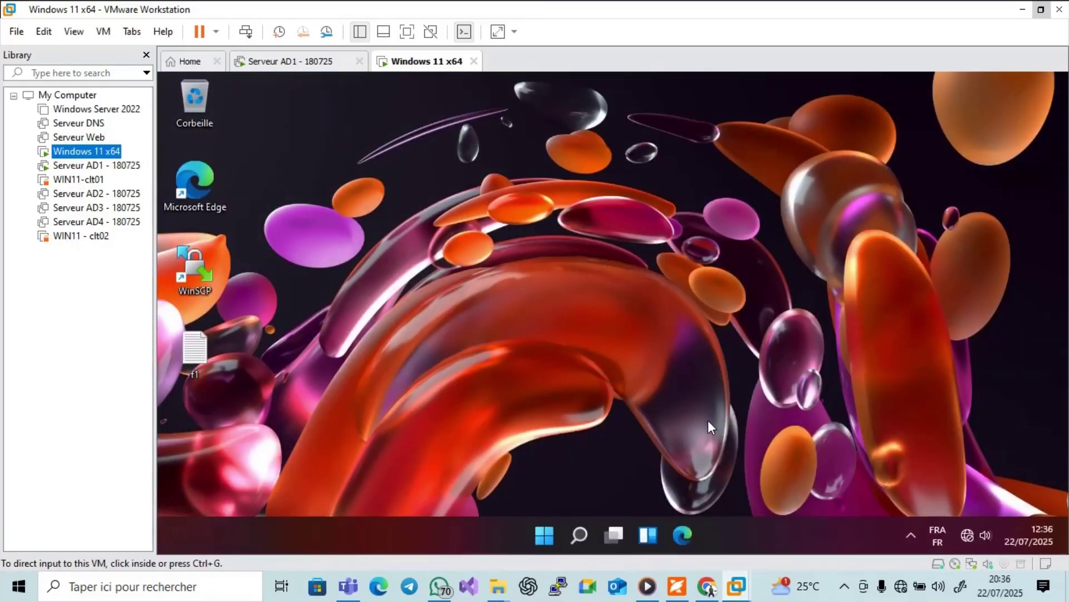
Sign out of the Windows 11 x64 client via Win+X and bring up its sign-in screen.
right_click(544, 530)
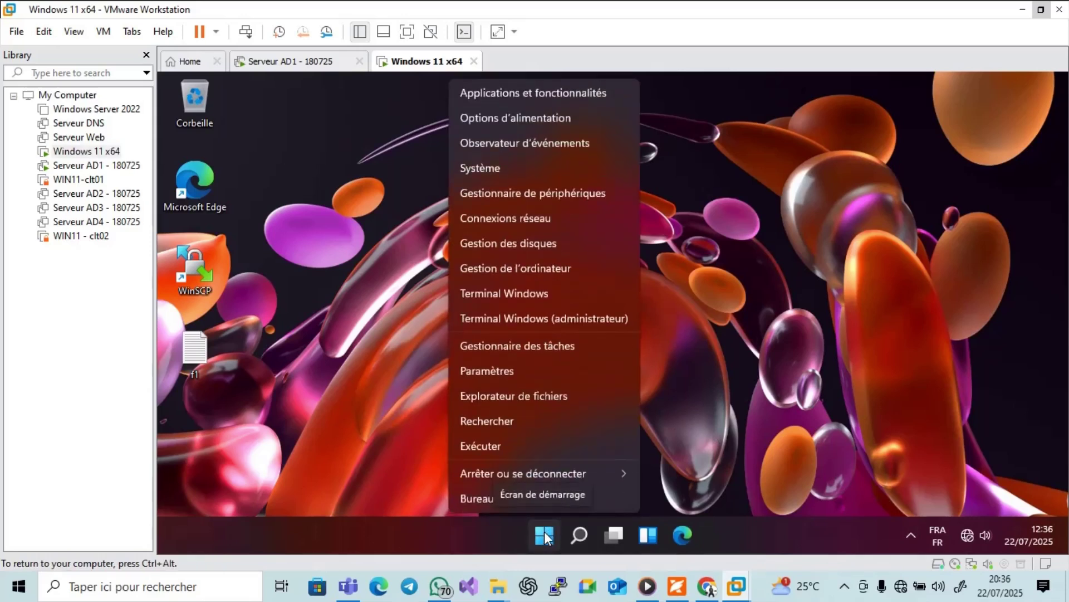
mouse_move(547, 470)
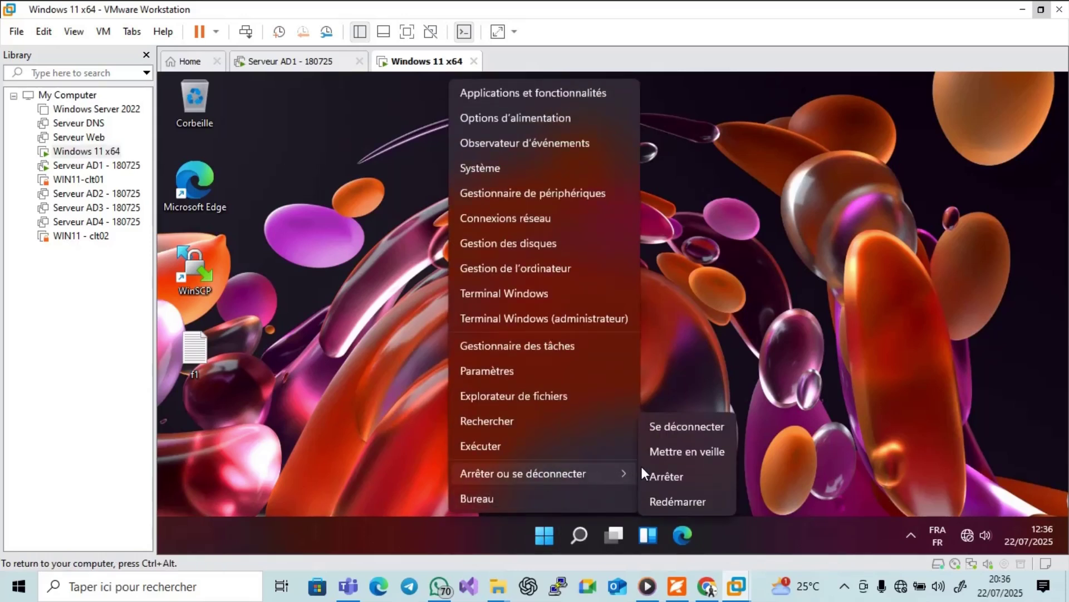
left_click(702, 428)
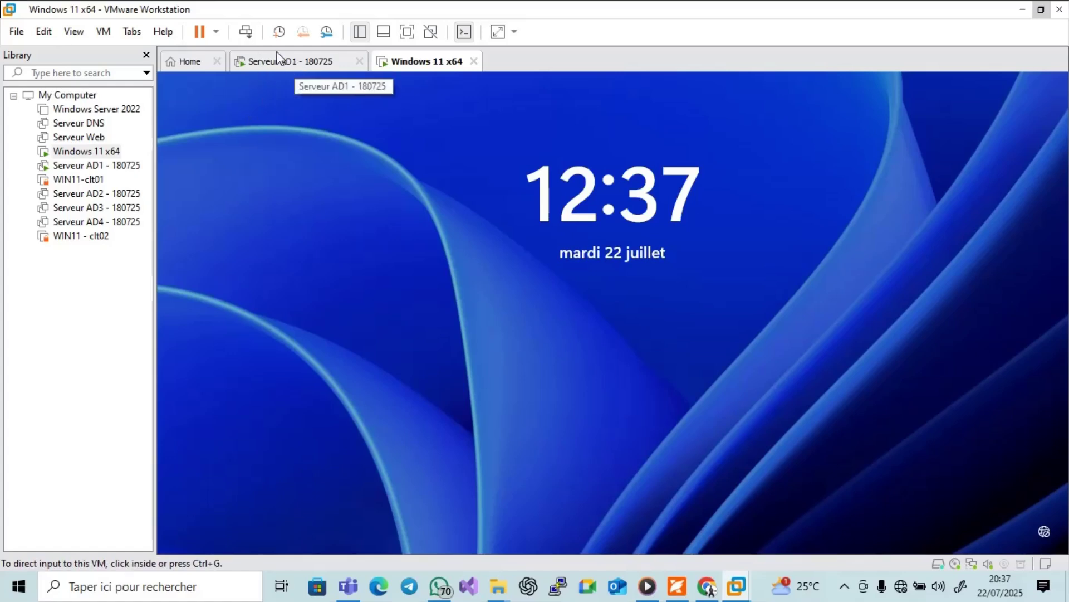
left_click(248, 32)
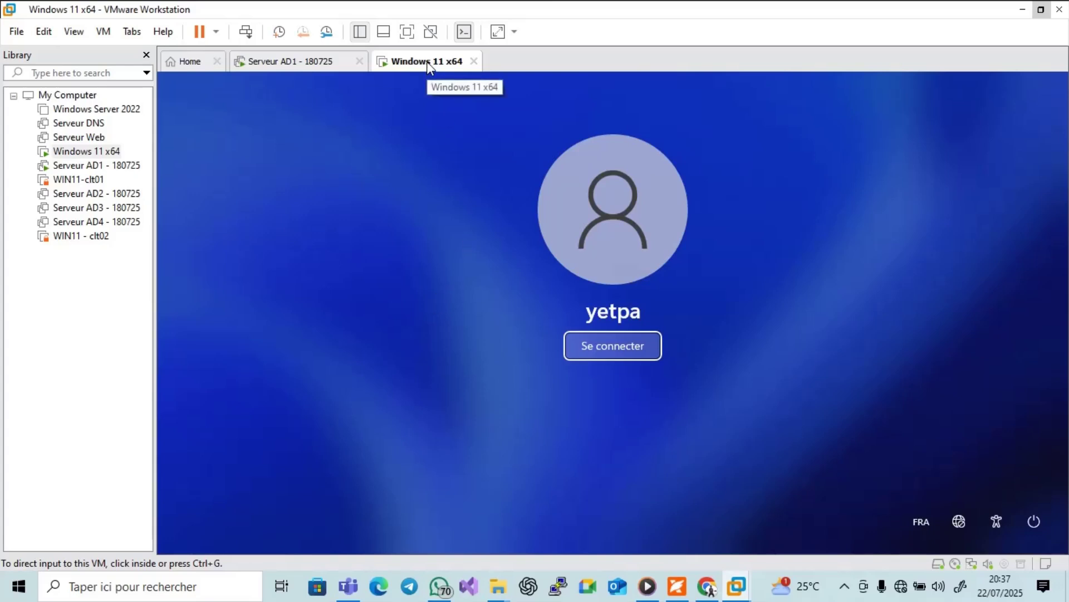
Power off the Windows 11 x64 machine and confirm.
right_click(403, 64)
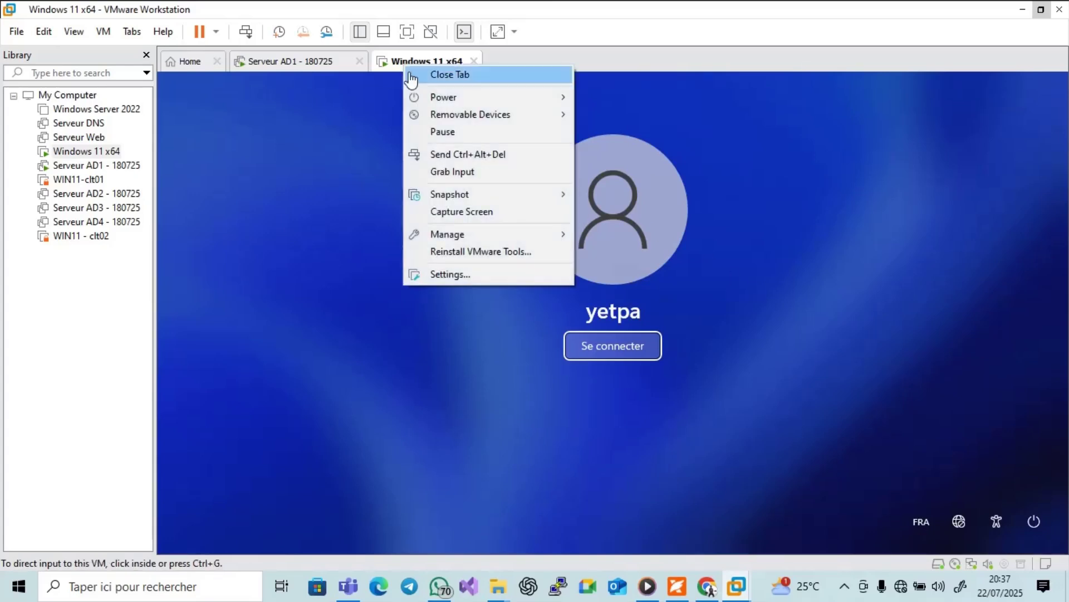
mouse_move(445, 98)
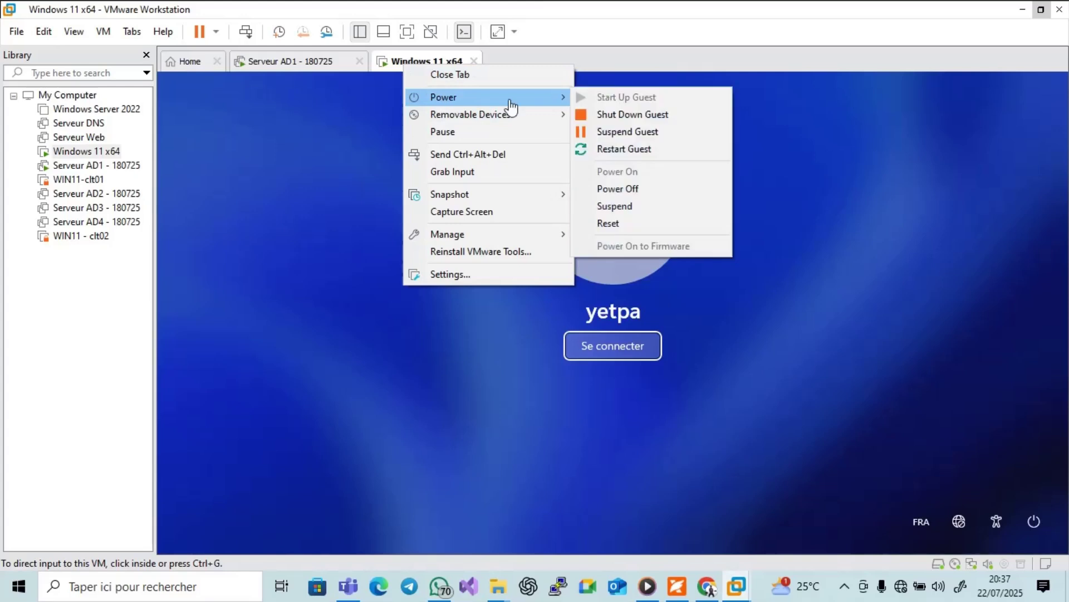
left_click(631, 191)
left_click(558, 335)
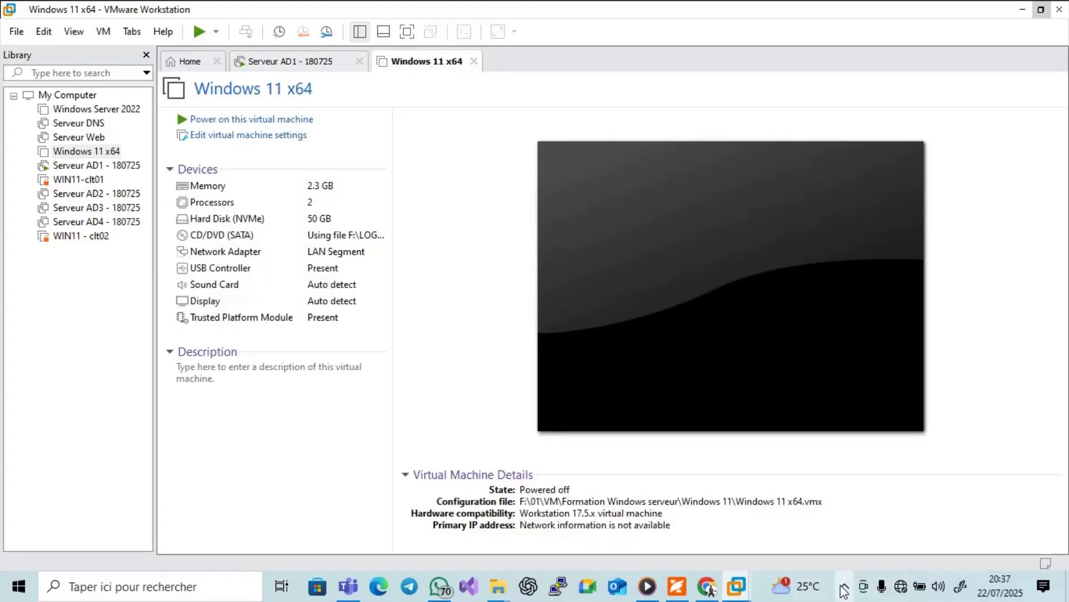
left_click(844, 586)
Bring the Foxit guide forward at section 2, 'Ne pas demander la combinaison de touches Ctrl+Alt+Supp'.
left_click(860, 529)
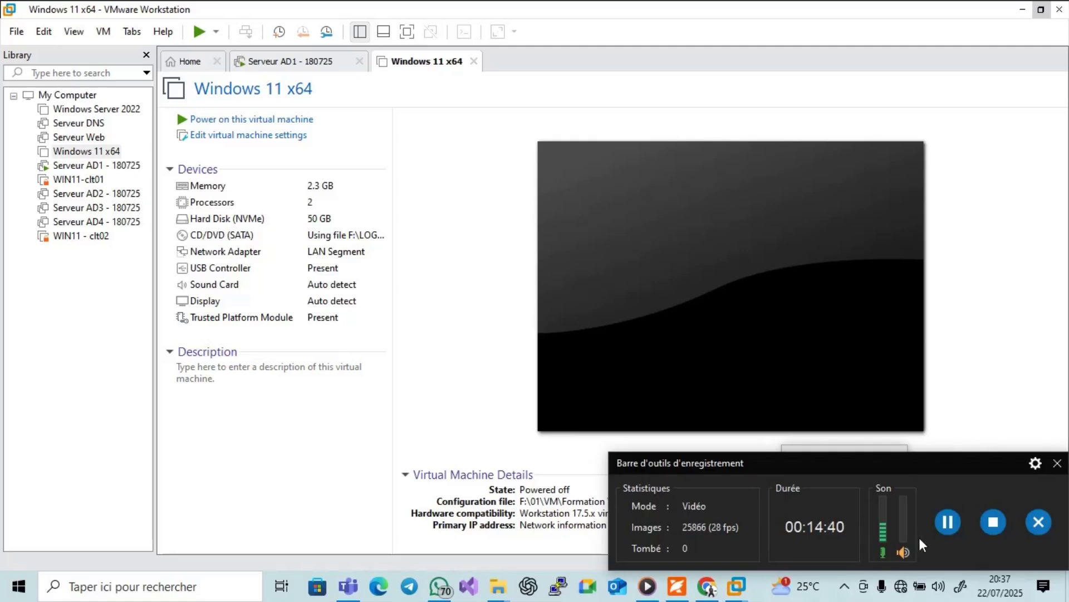
left_click(949, 524)
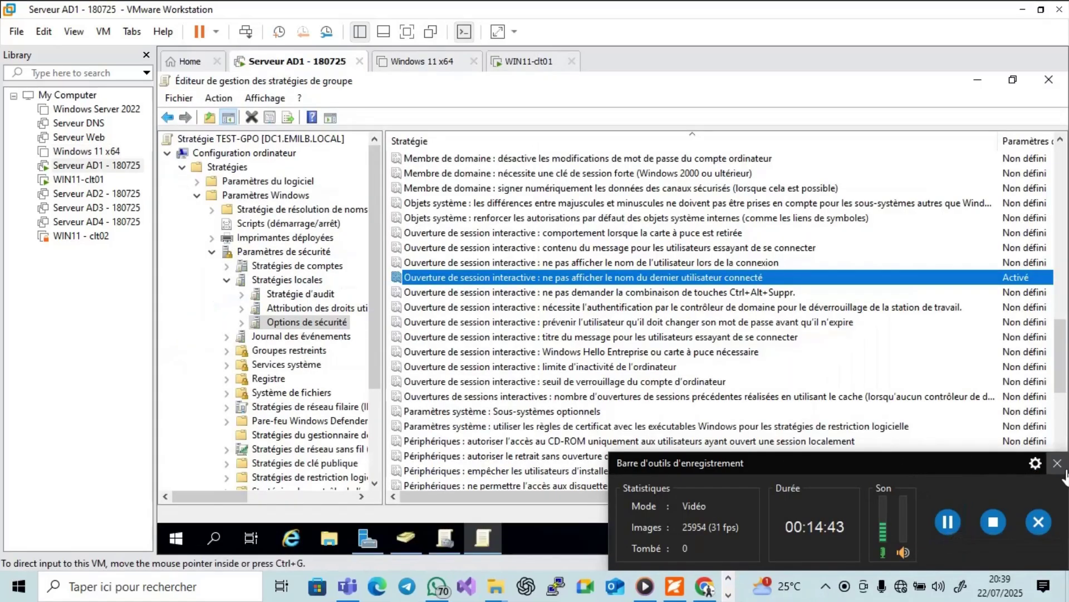
left_click(1058, 463)
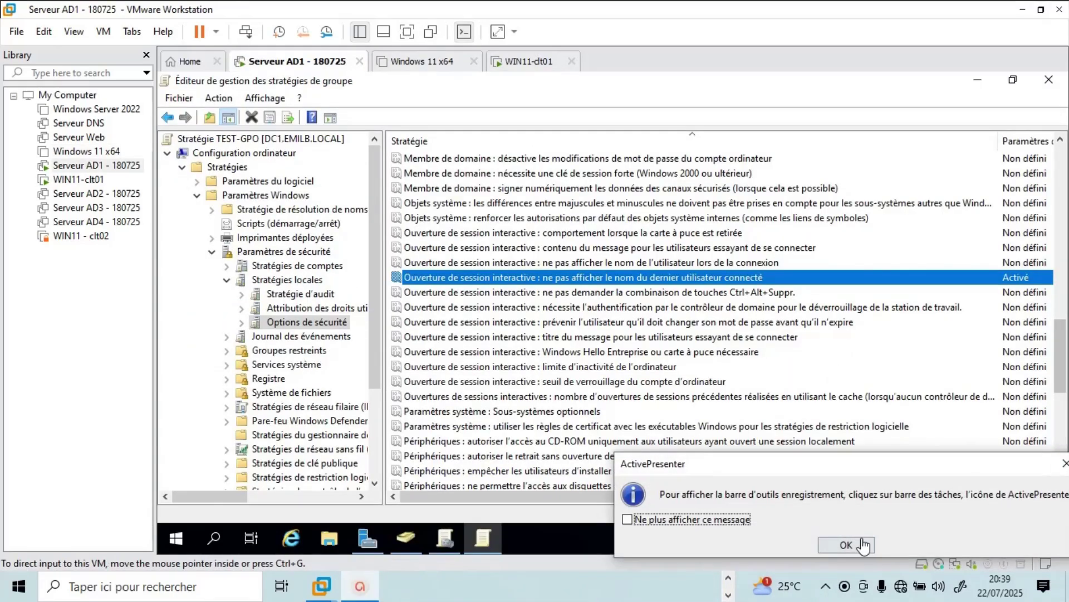
left_click(843, 546)
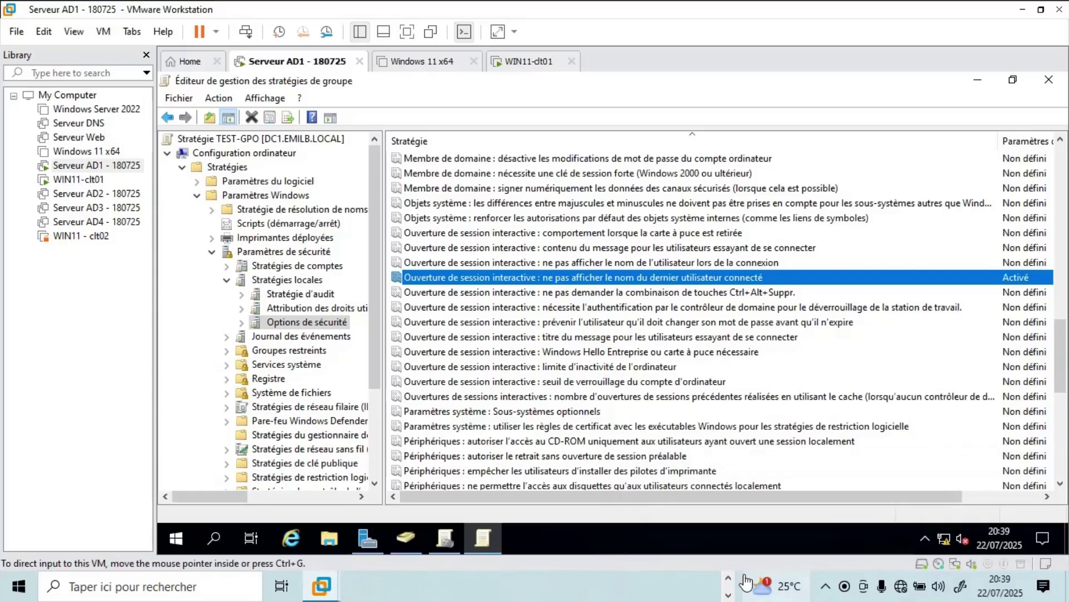
left_click(683, 589)
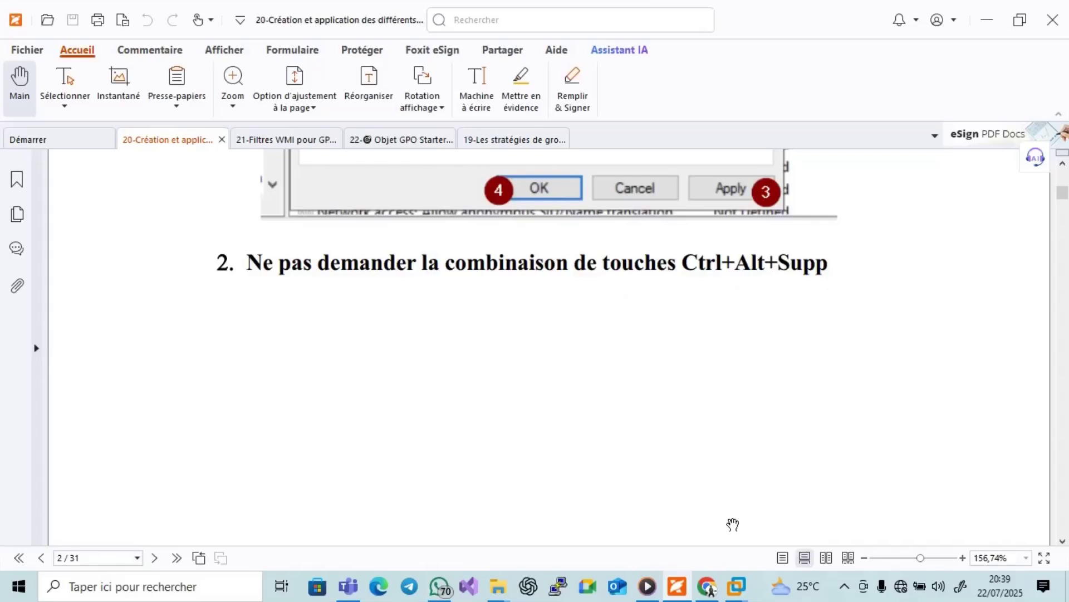
Minimize Foxit PDF Editor to show TEST-GPO's Group Policy editor on the server VM.
left_click(679, 579)
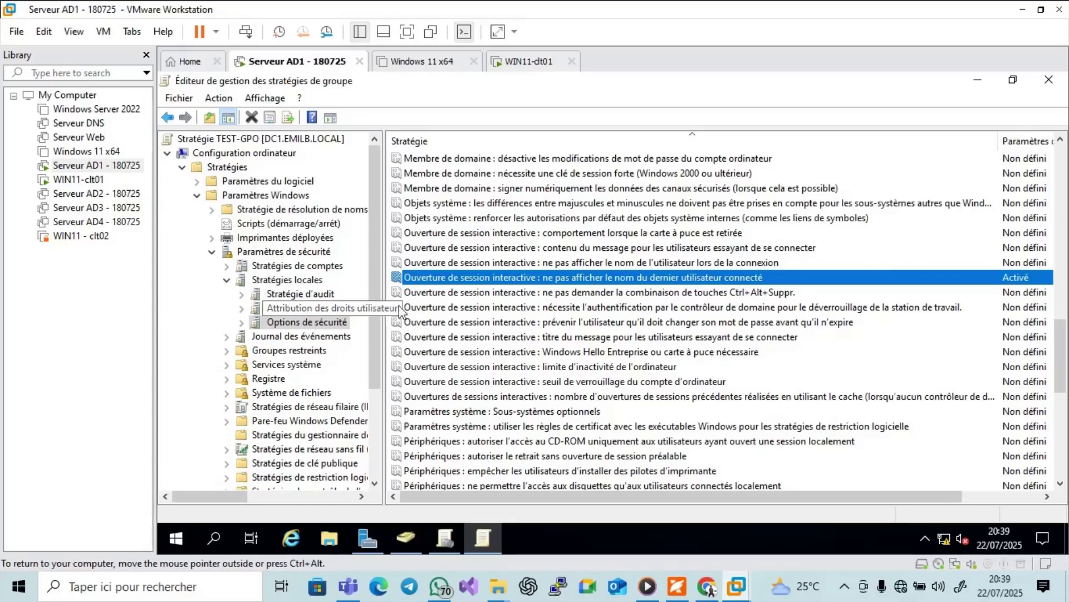
Define the 'Ne pas demander Ctrl+Alt+Suppr.' policy as Activé, then apply and confirm.
left_click(492, 294)
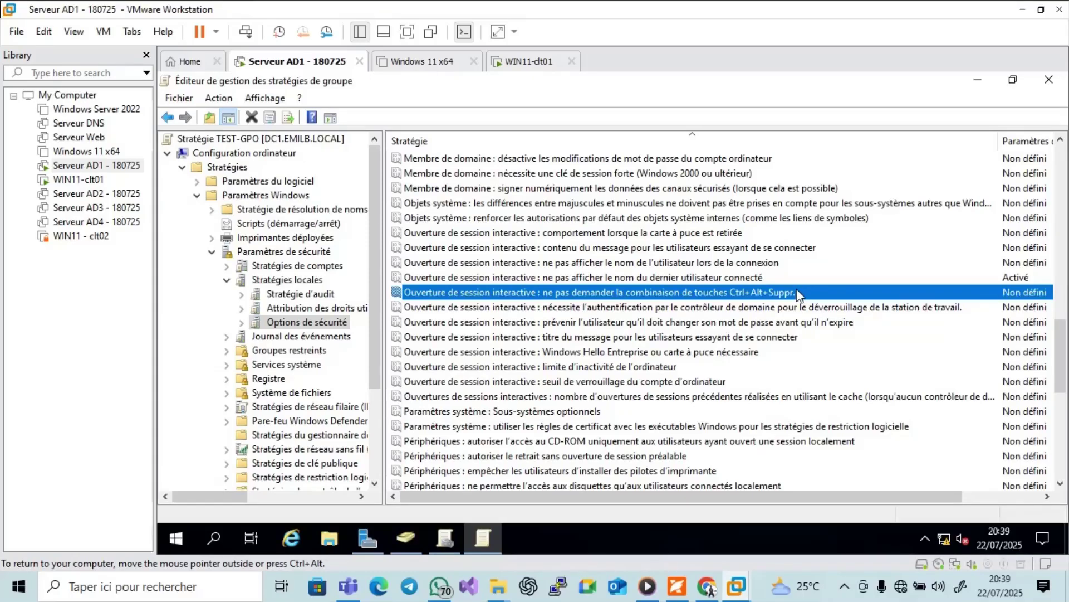
double_click(736, 292)
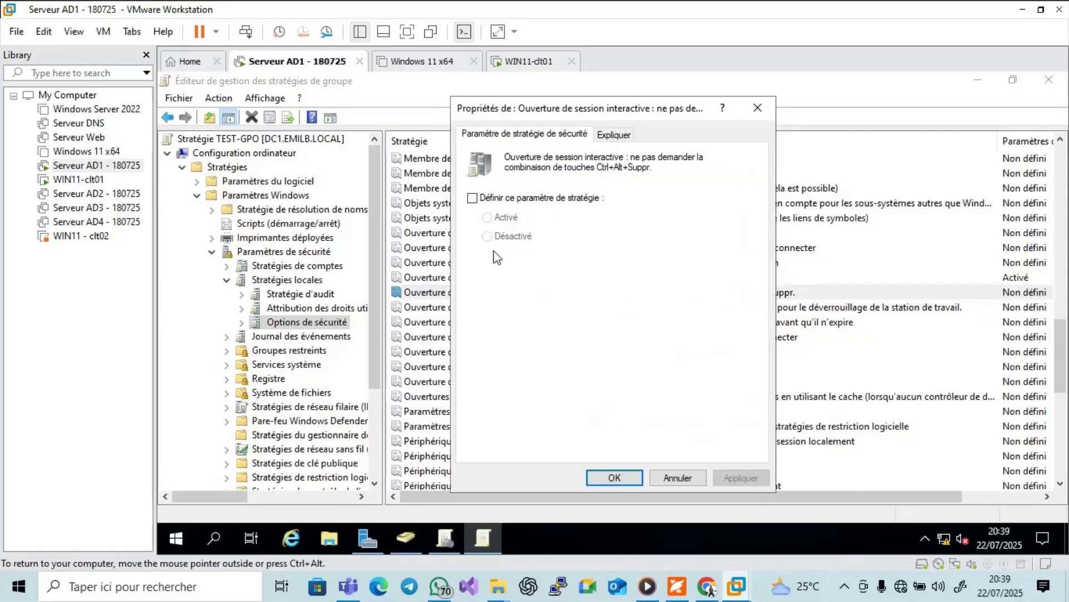
left_click(473, 198)
left_click(496, 220)
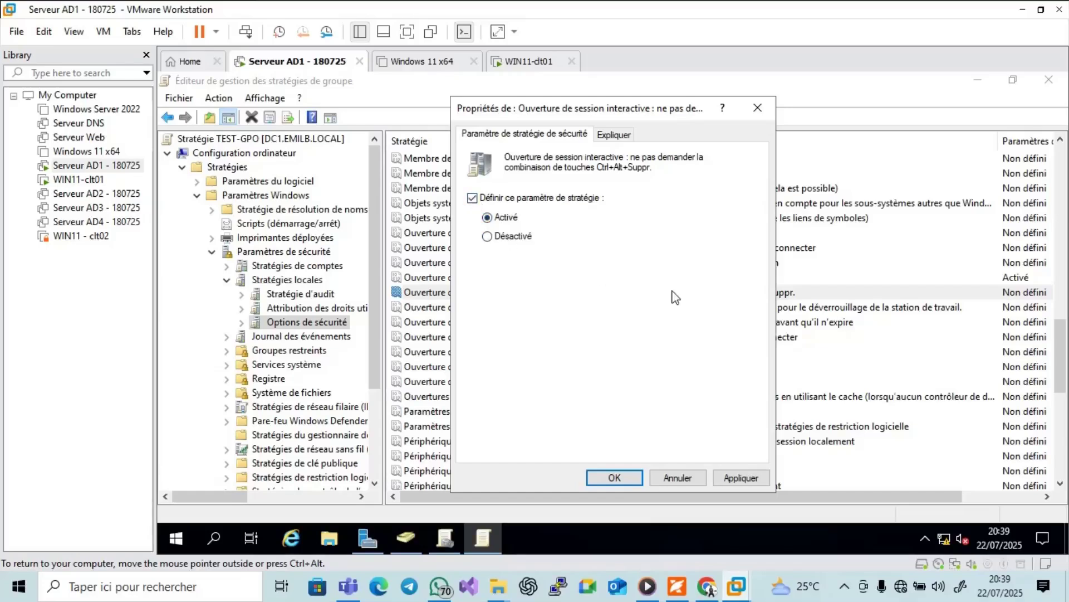
left_click(727, 474)
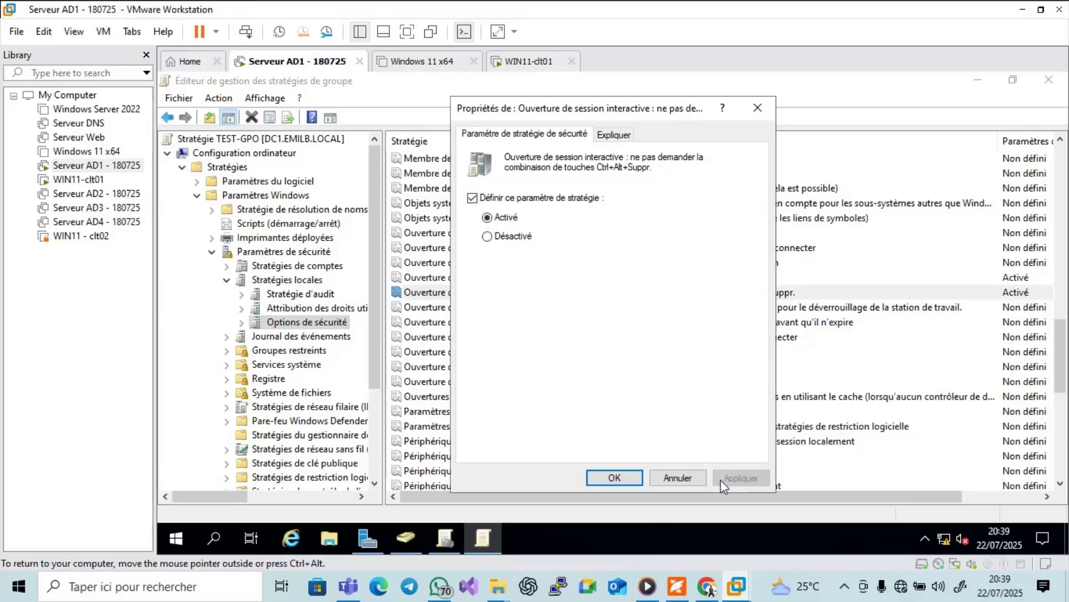
left_click(615, 477)
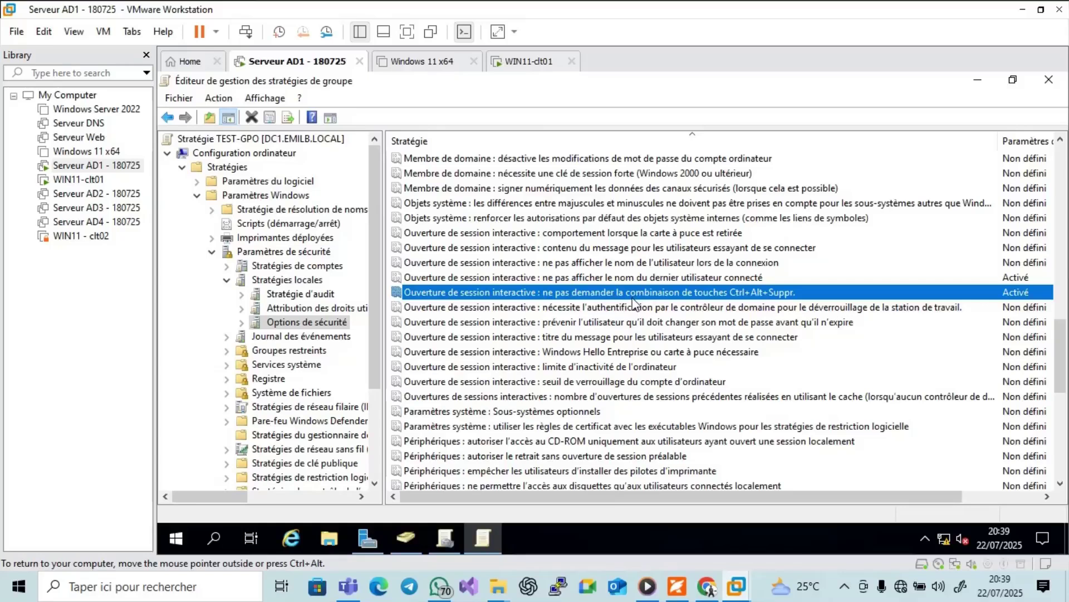
Return to the PDF guide and scroll from page 2 down to page 4's section 3 on lockout after three failures.
left_click(677, 586)
scroll(799, 444, "down", 6)
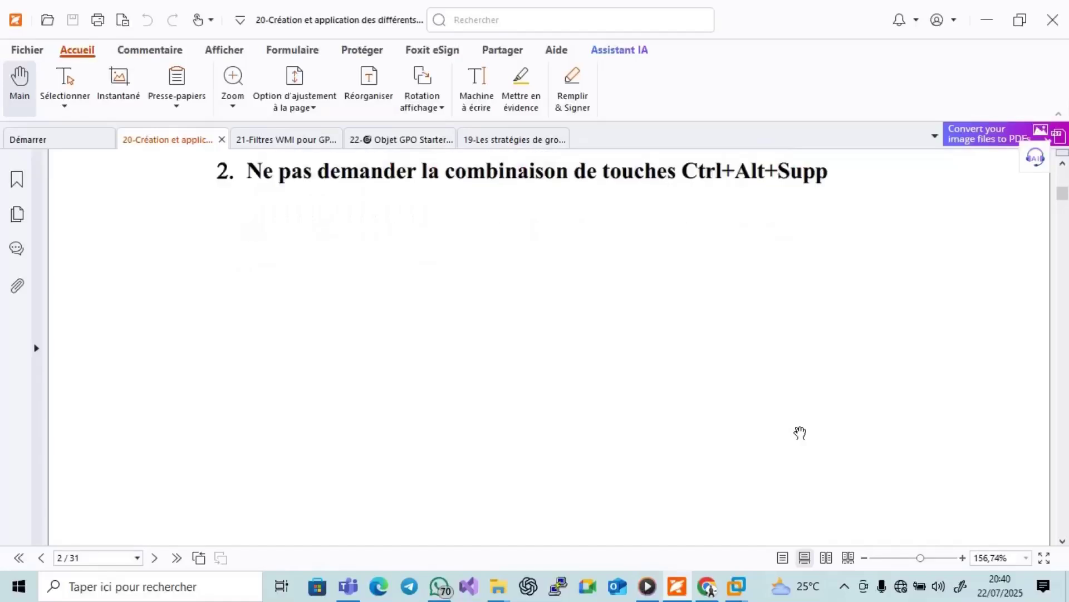
scroll(800, 433, "down", 10)
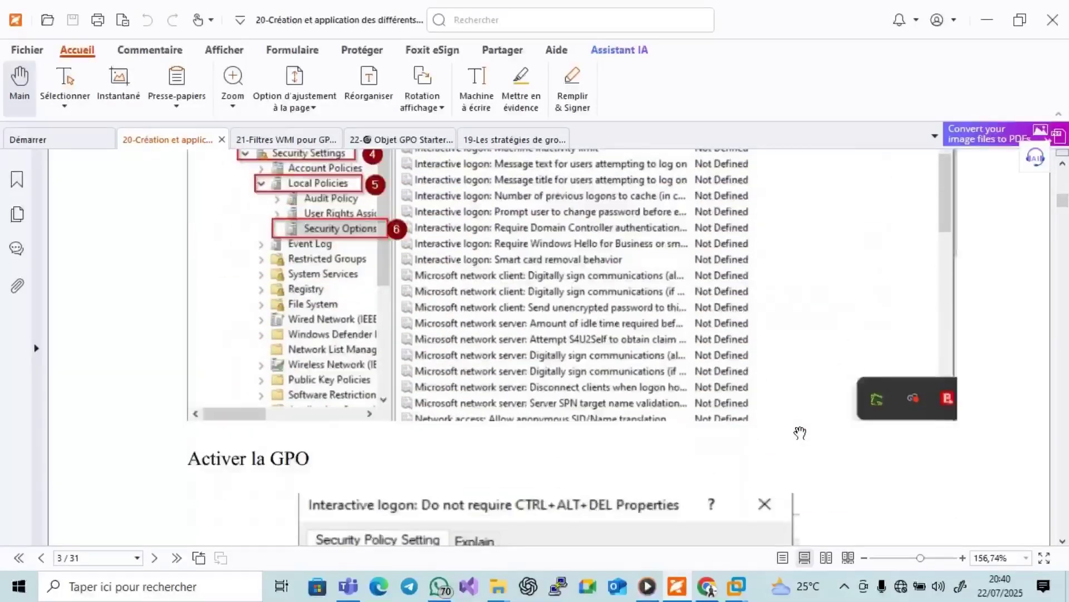
scroll(800, 433, "down", 10)
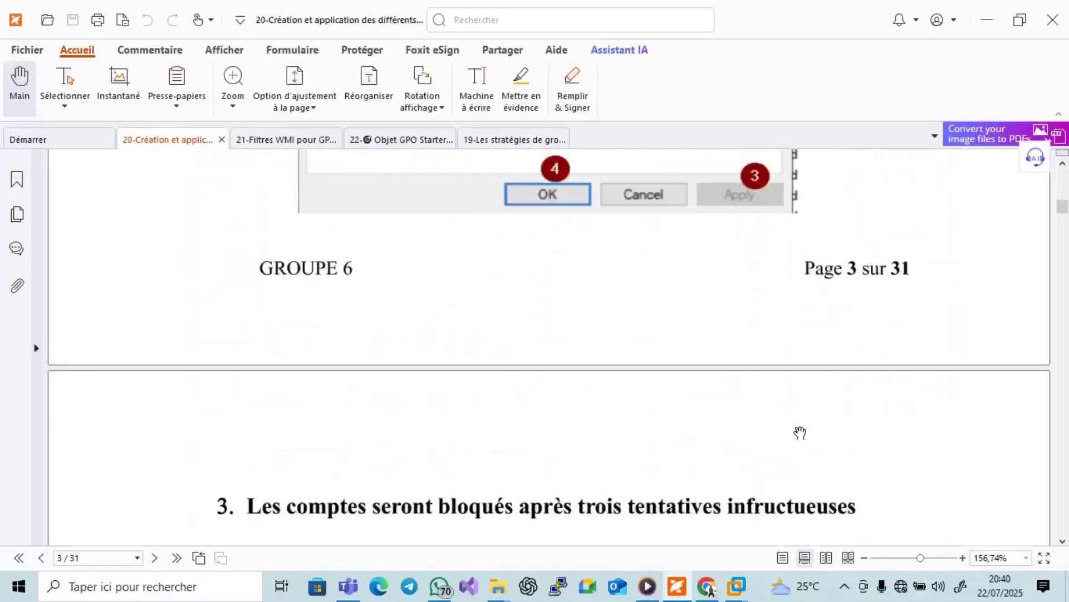
scroll(800, 433, "down", 3)
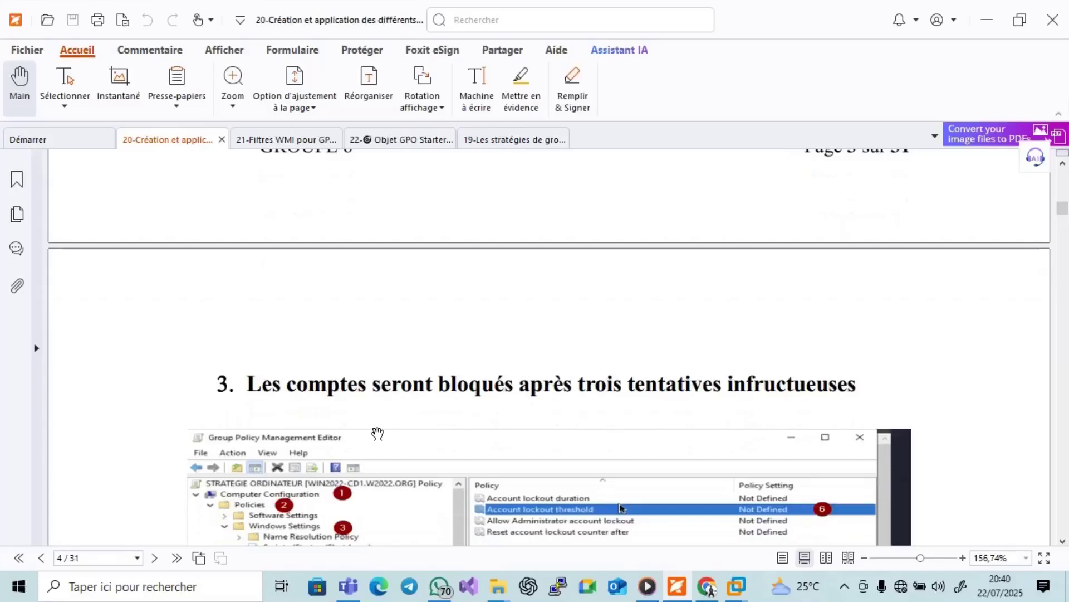
scroll(372, 419, "down", 1)
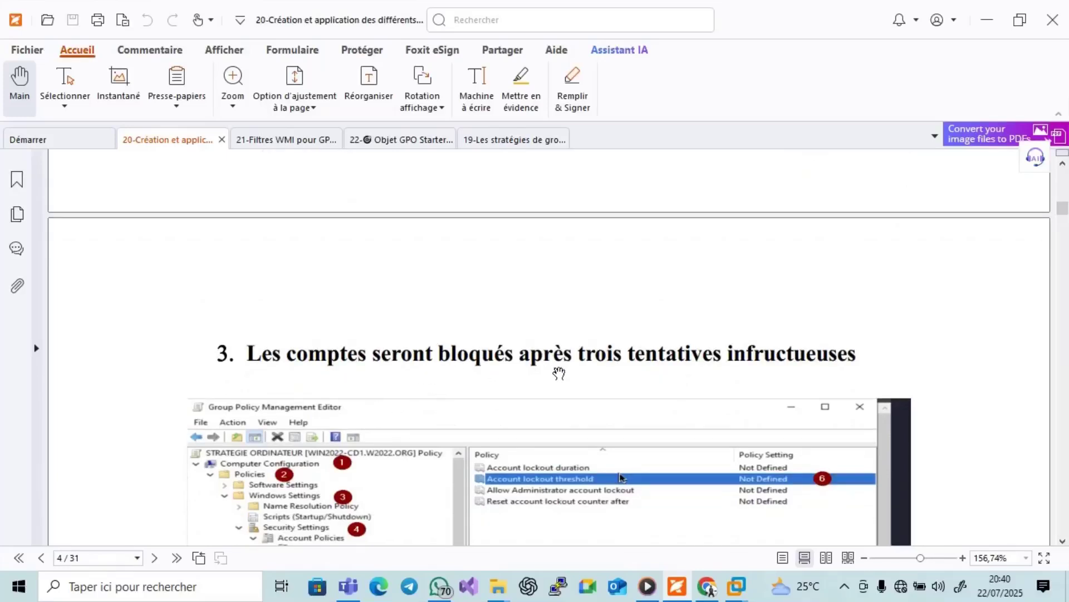
scroll(631, 358, "down", 1)
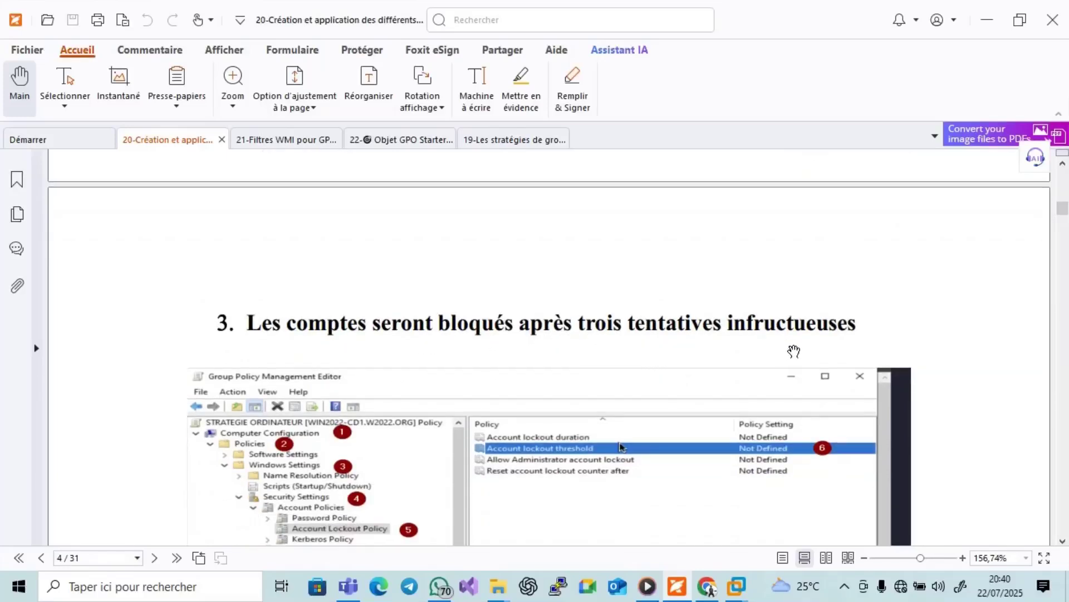
scroll(794, 350, "down", 1)
scroll(786, 331, "down", 1)
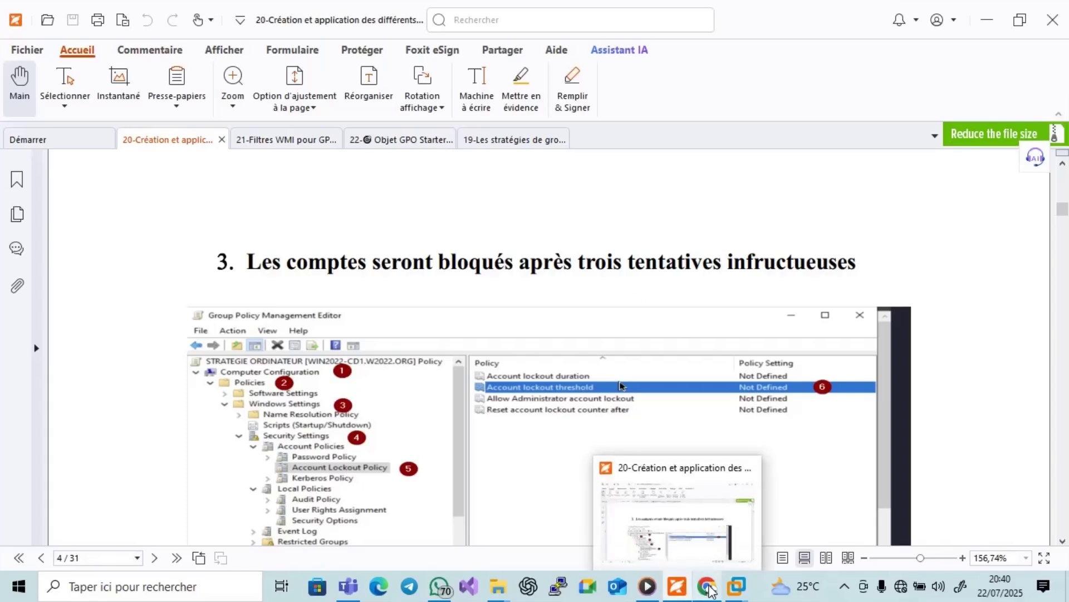
Switch to the WIN11-clt01 client VM and dismiss its lock screen to reach sign-in.
mouse_move(738, 592)
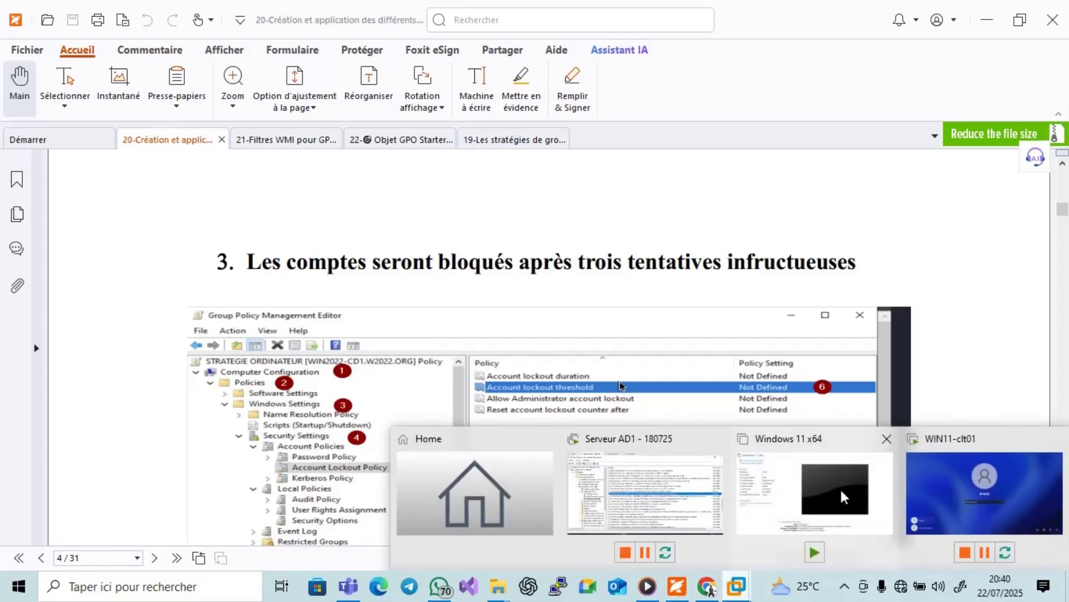
left_click(947, 473)
left_click(638, 328)
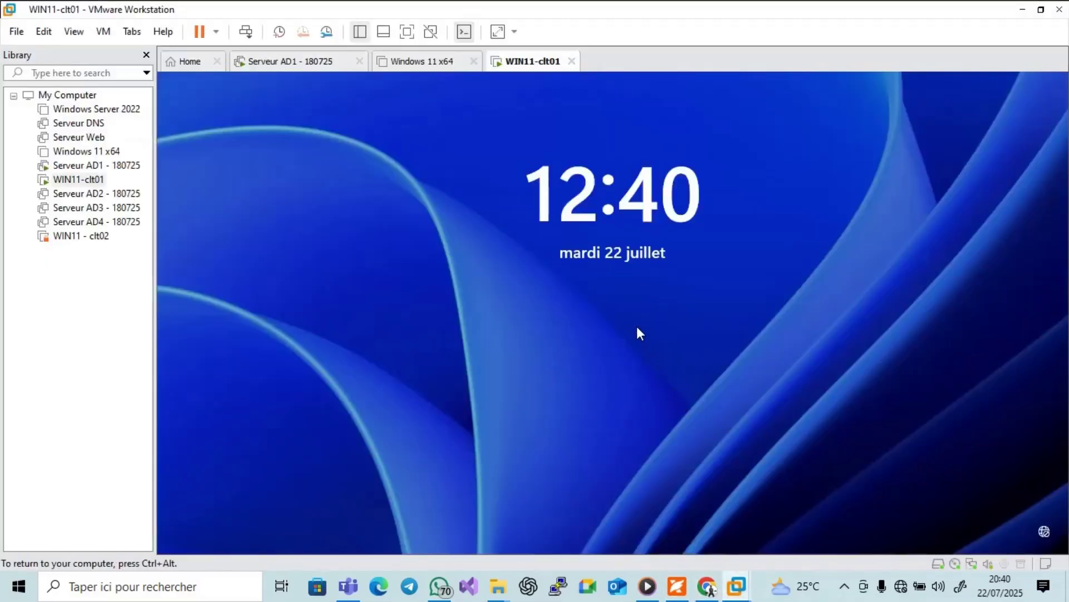
left_click(623, 306)
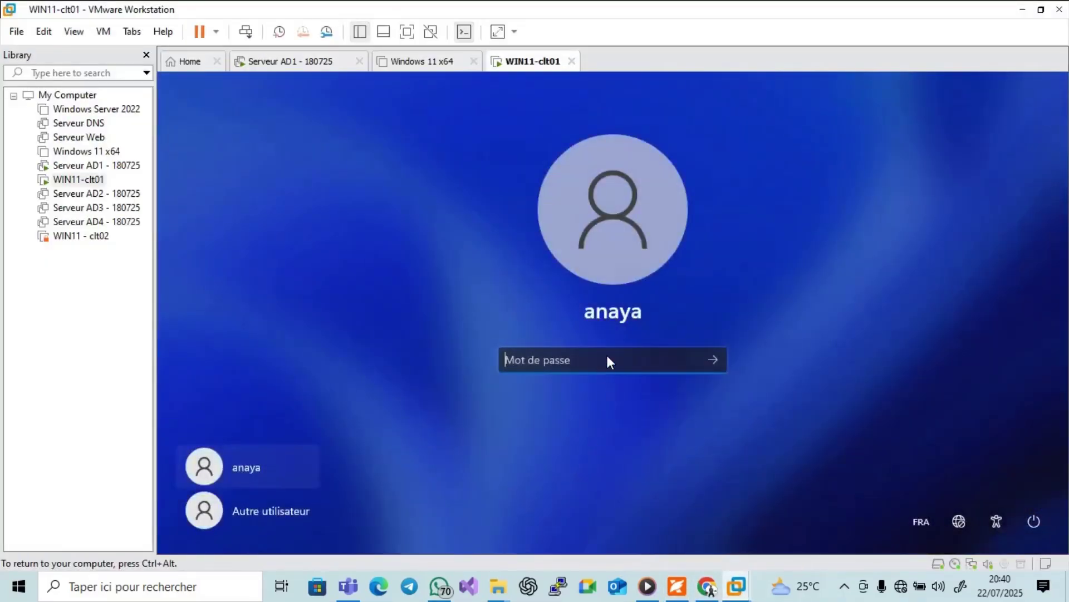
Try several passwords at sign-in, dismissing each 'Le mot de passe est incorrect' error.
key("Caps_Lock")
type("•••")
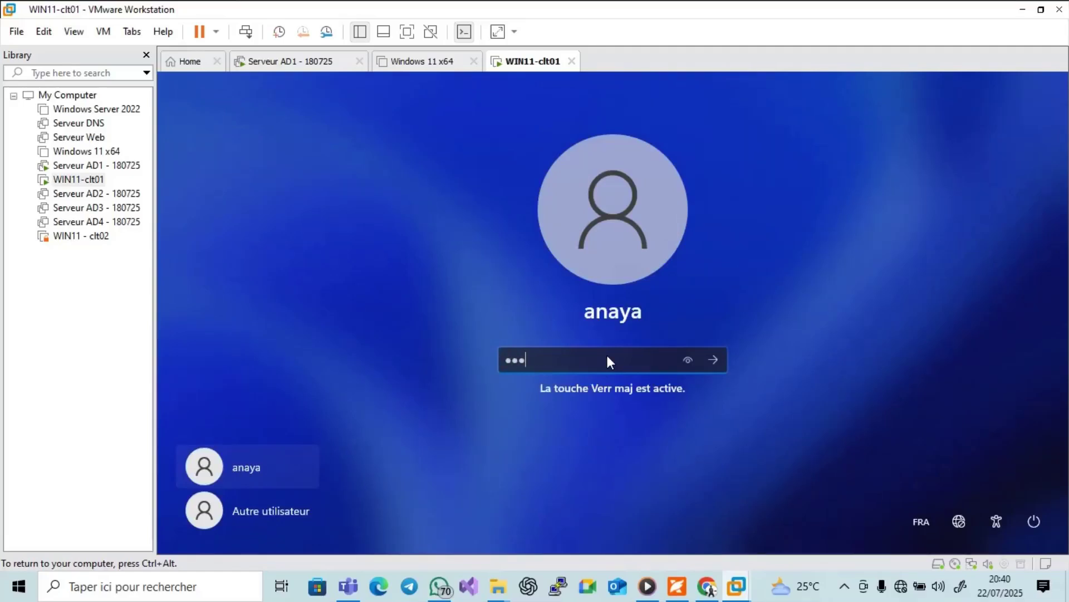
key("Return")
key("Return")
type("•••••••")
key("Return")
key("Return")
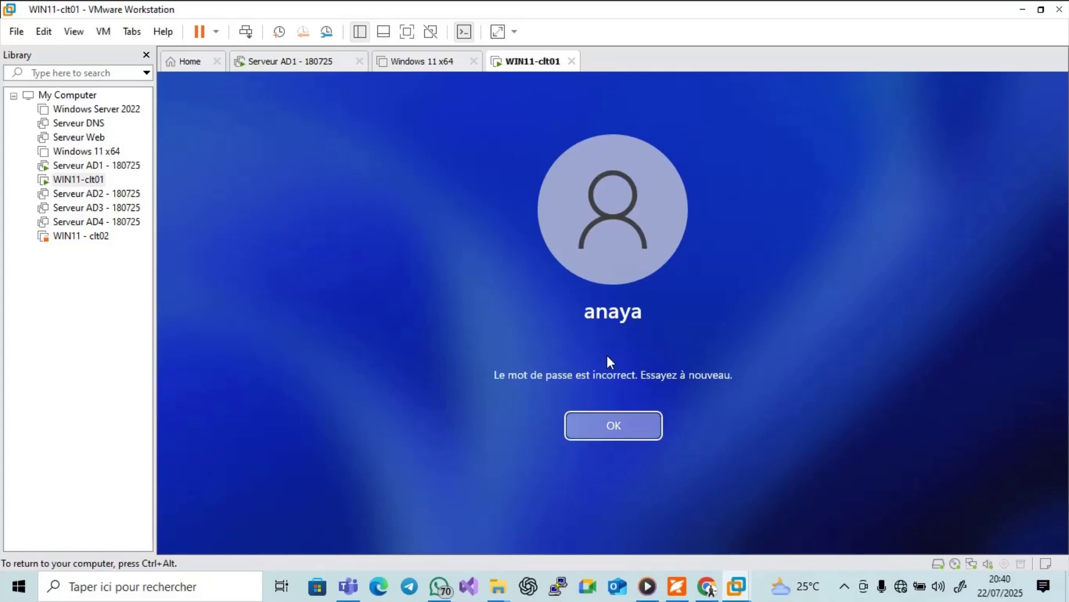
type("••••")
key("Return")
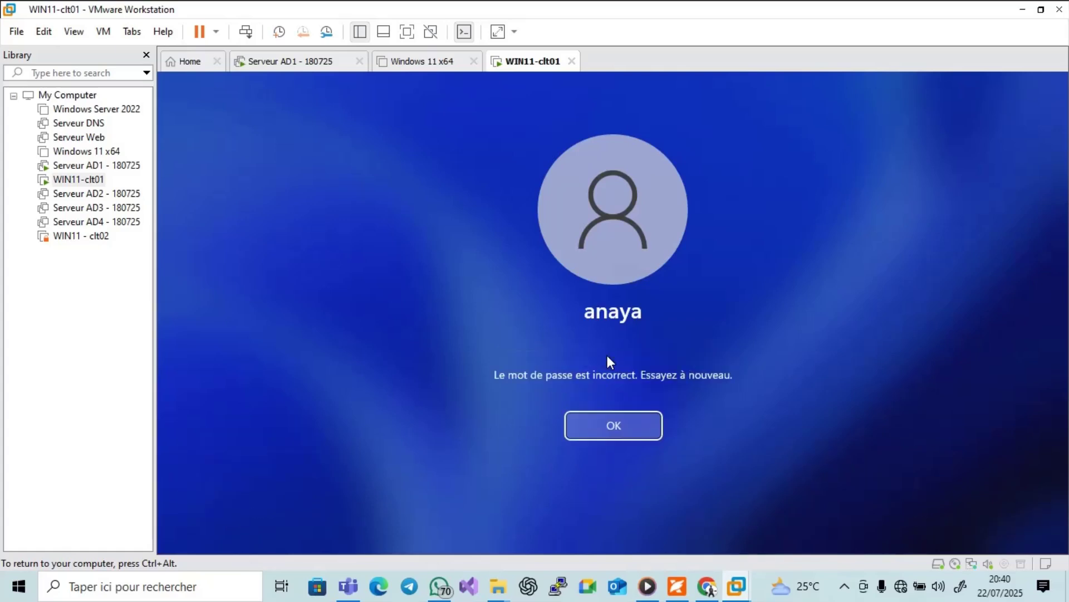
key("Return")
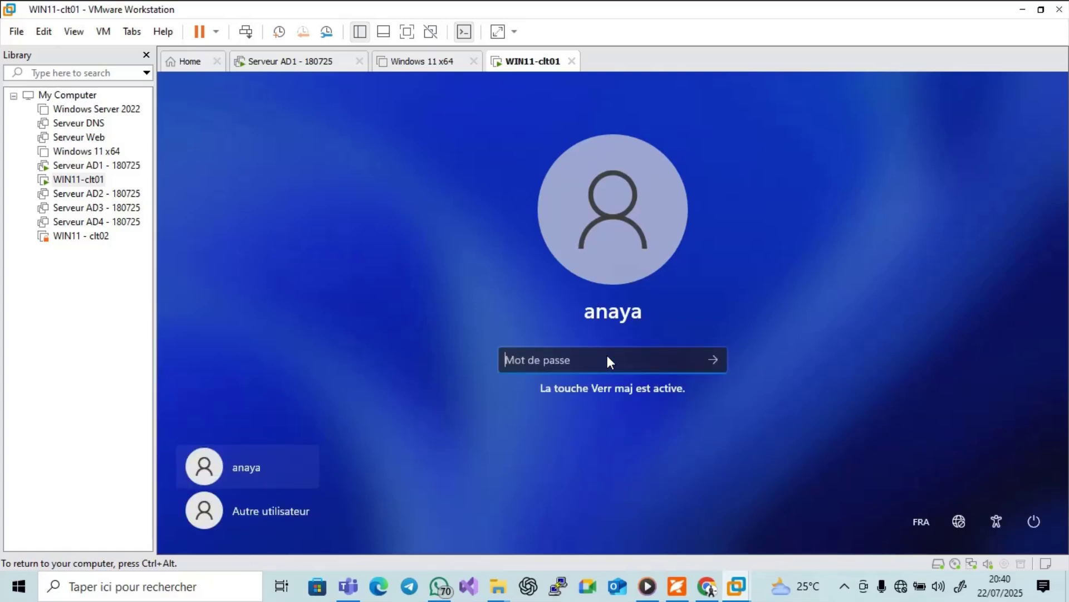
type("••••")
key("Return")
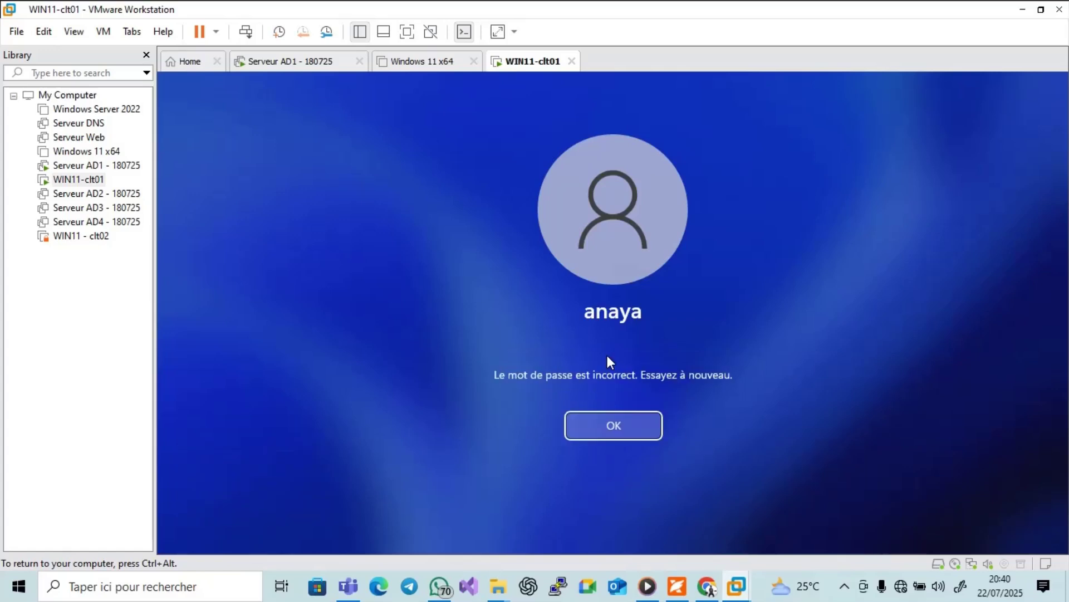
key("Return")
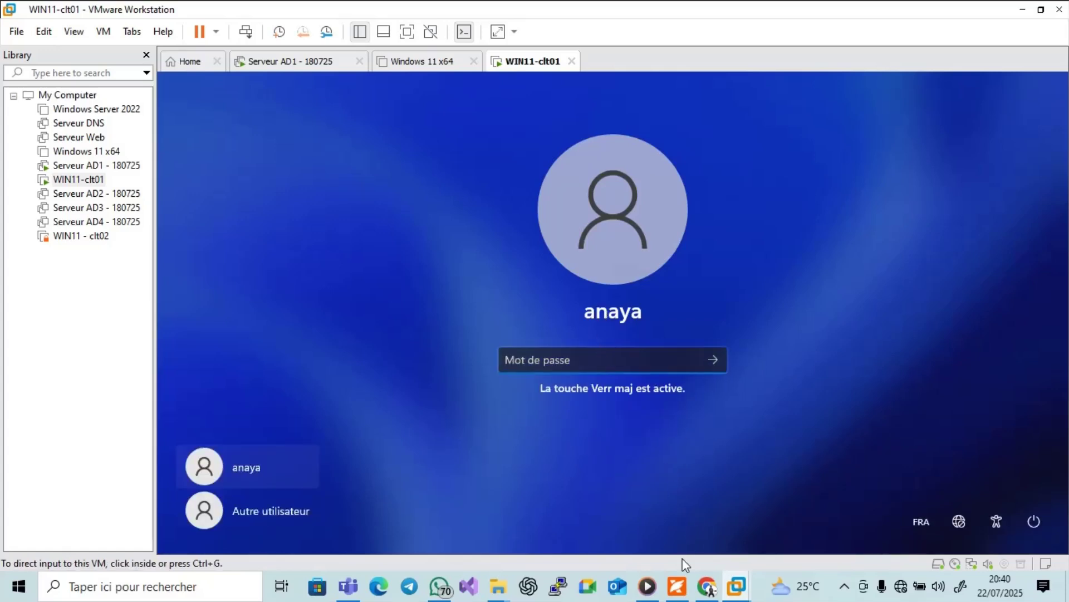
Bring the guide forward at page 4's Account Lockout Policy screenshot showing 'Account lockout threshold' Not Defined.
left_click(677, 586)
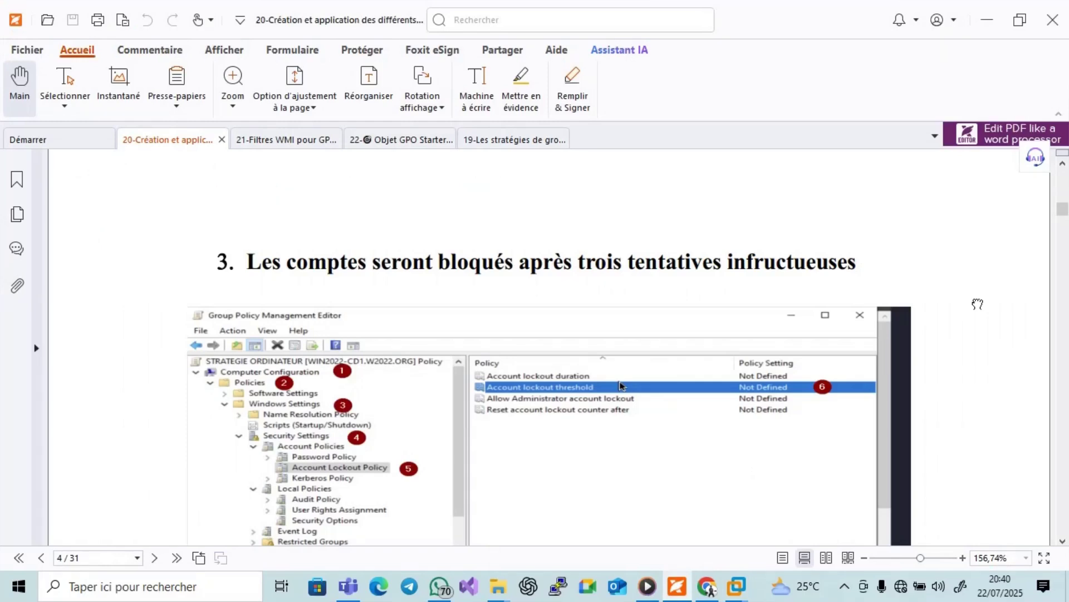
scroll(984, 316, "down", 1)
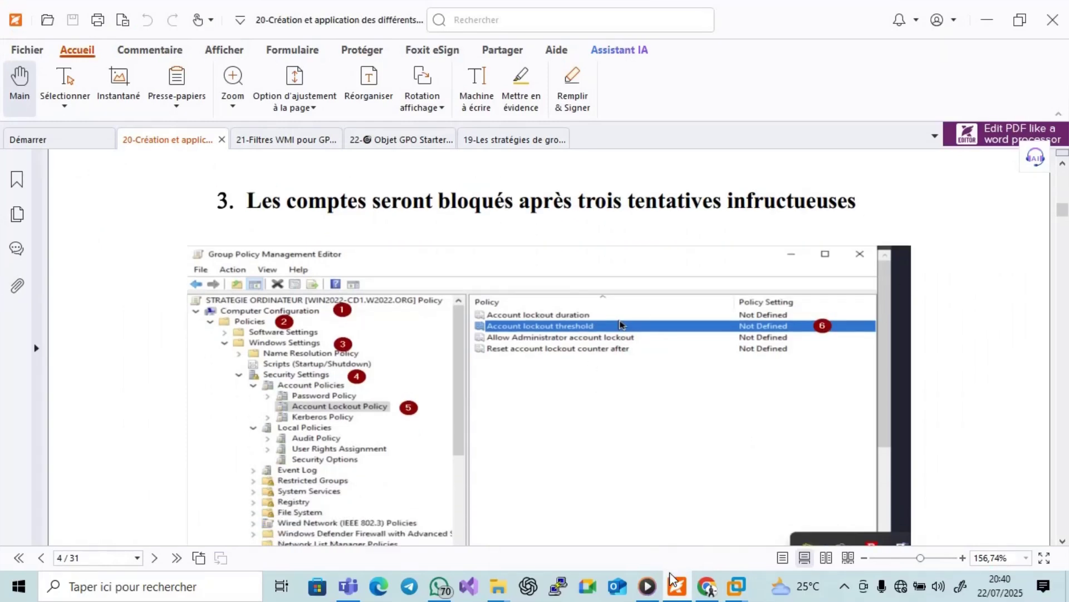
mouse_move(677, 585)
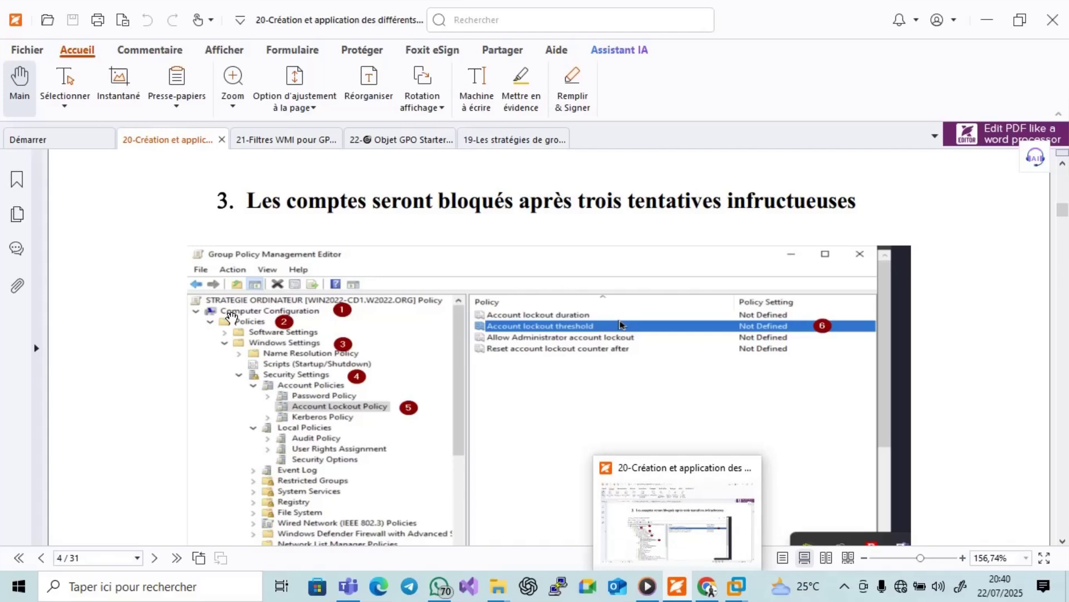
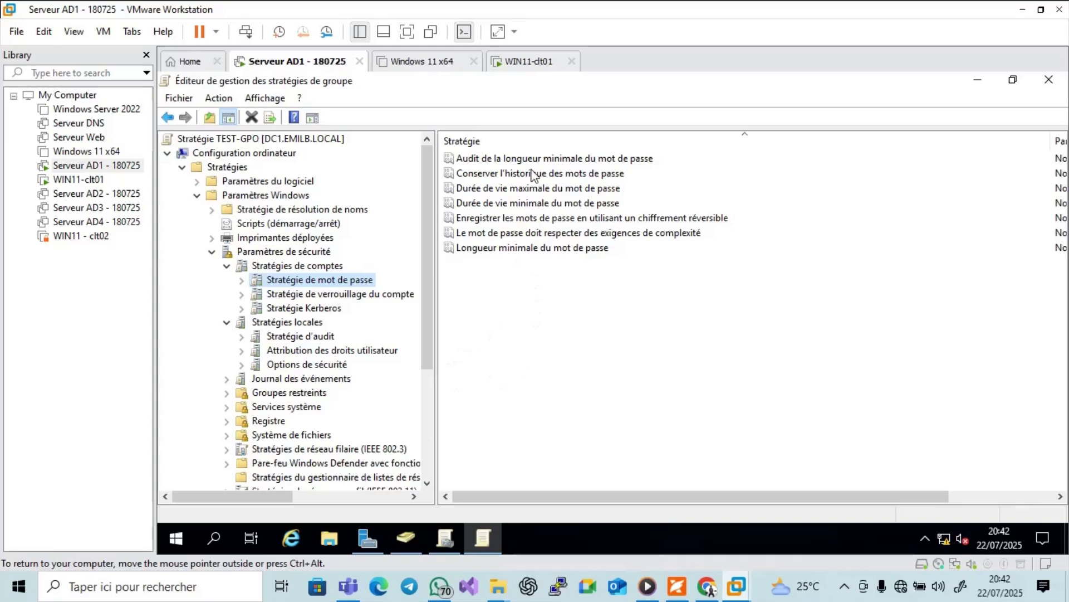
Glance at the course PDF guide, then return to the password policies.
left_click(675, 587)
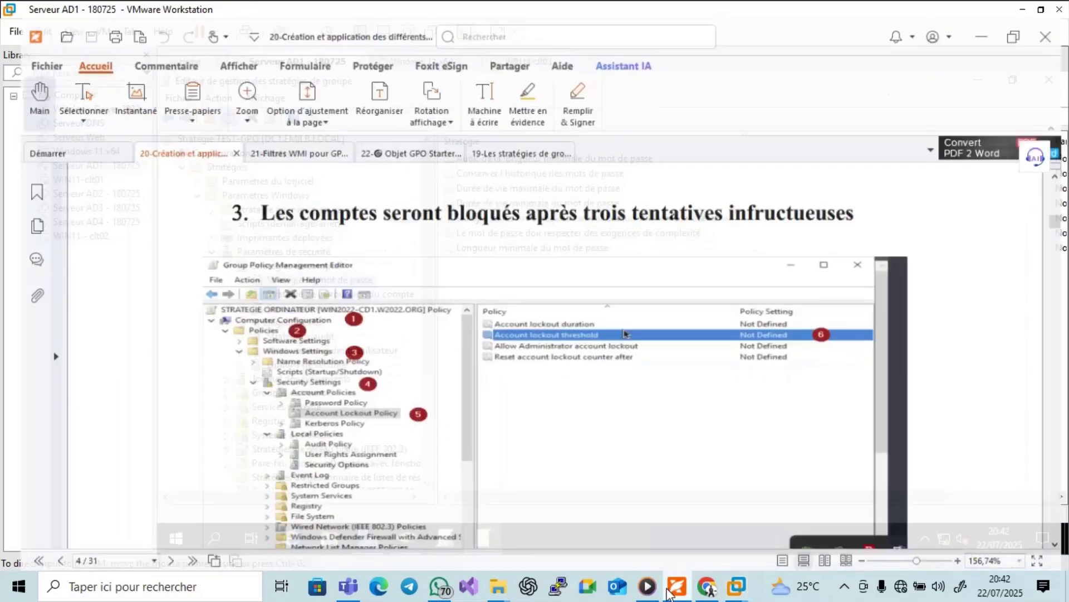
mouse_move(661, 586)
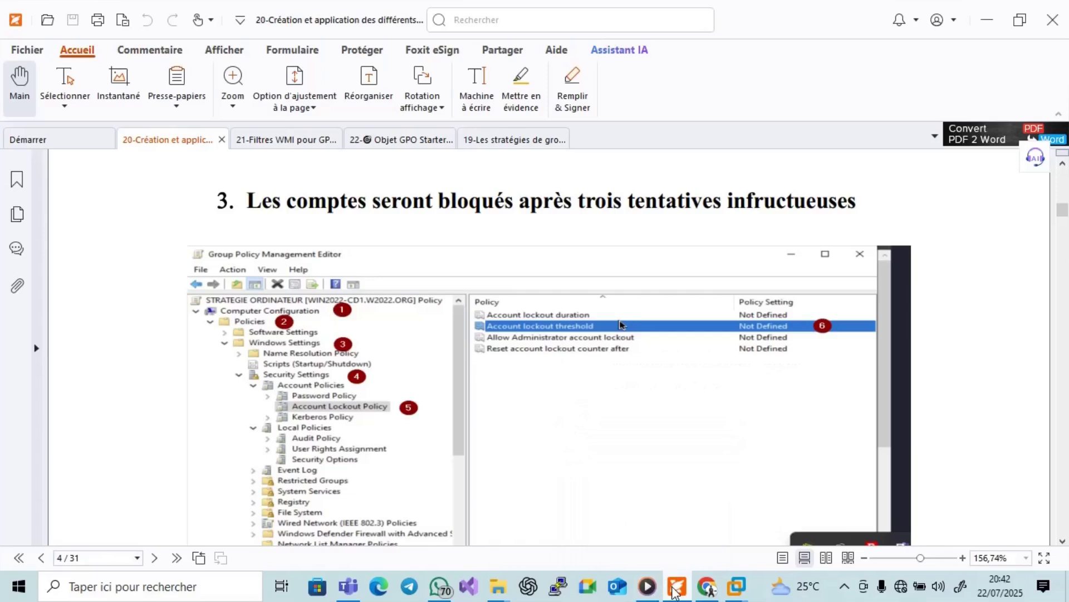
left_click(676, 587)
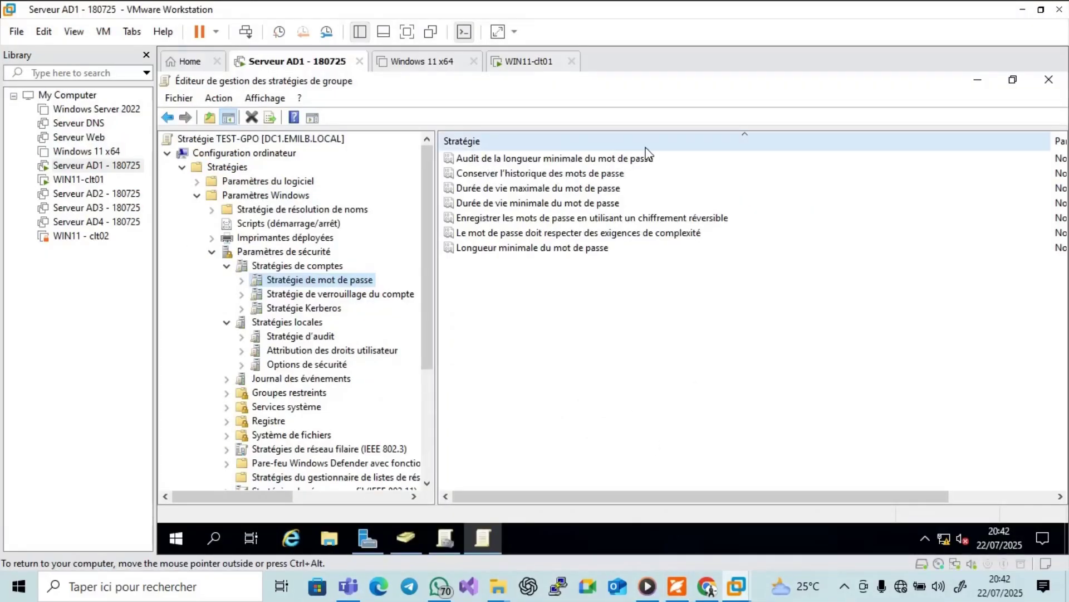
Open the password history policy and apply it left undefined.
double_click(572, 179)
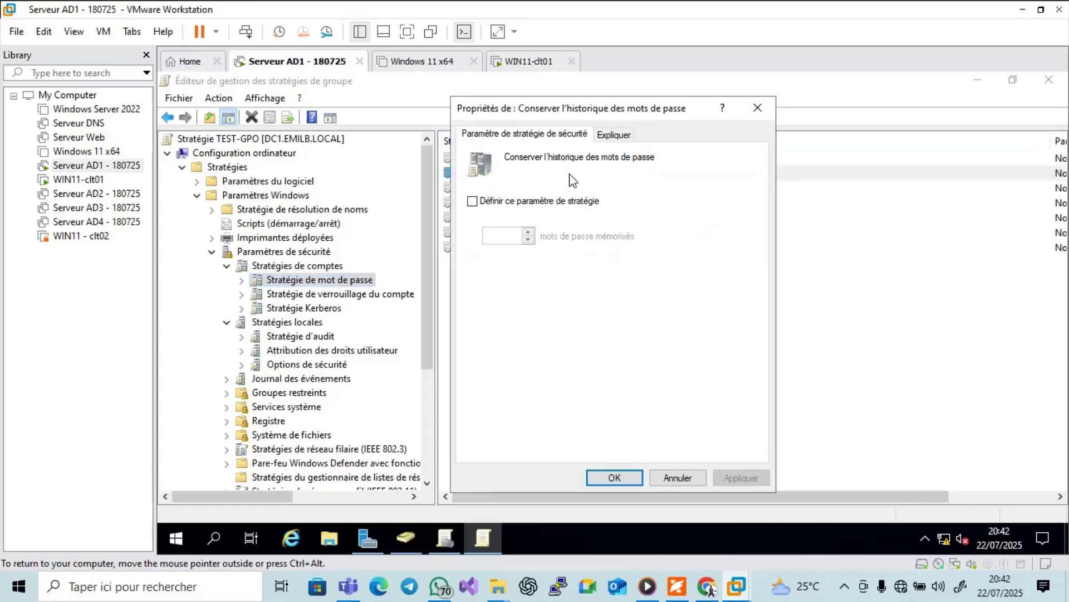
left_click(485, 203)
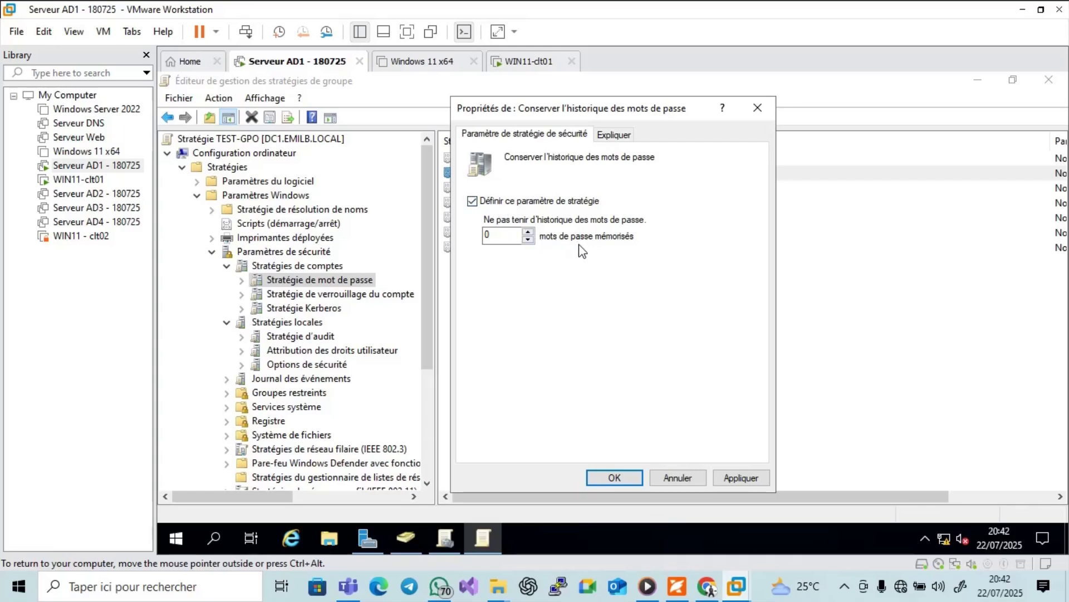
left_click(482, 203)
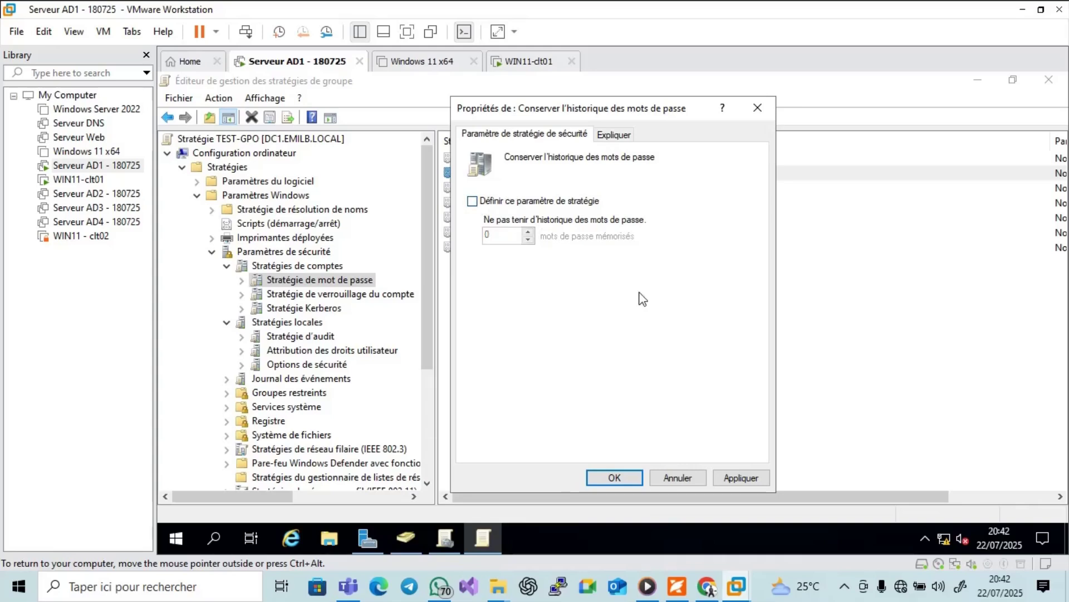
left_click(749, 477)
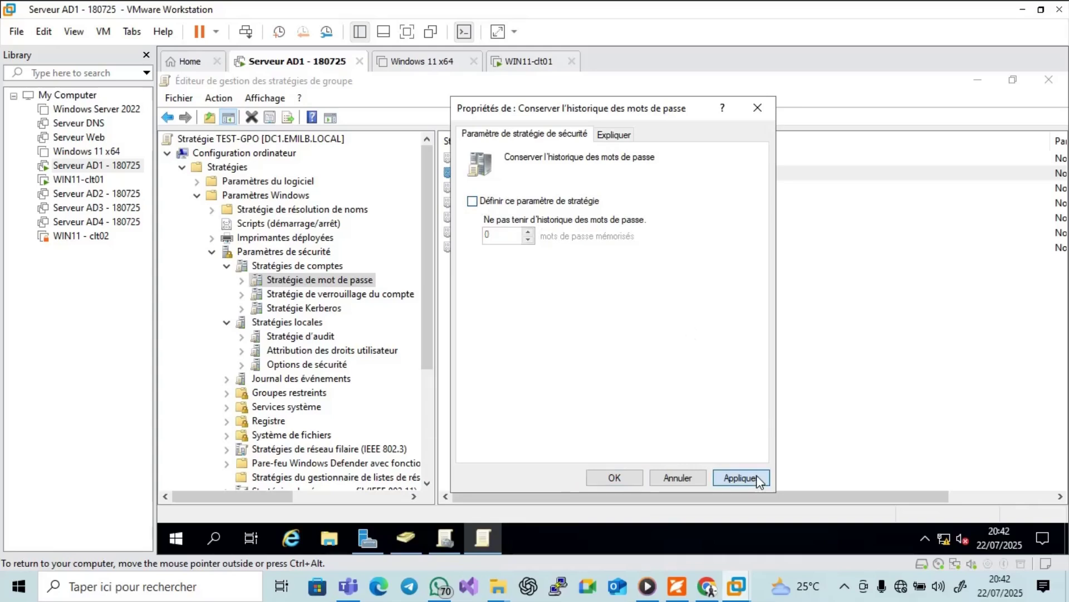
left_click(614, 478)
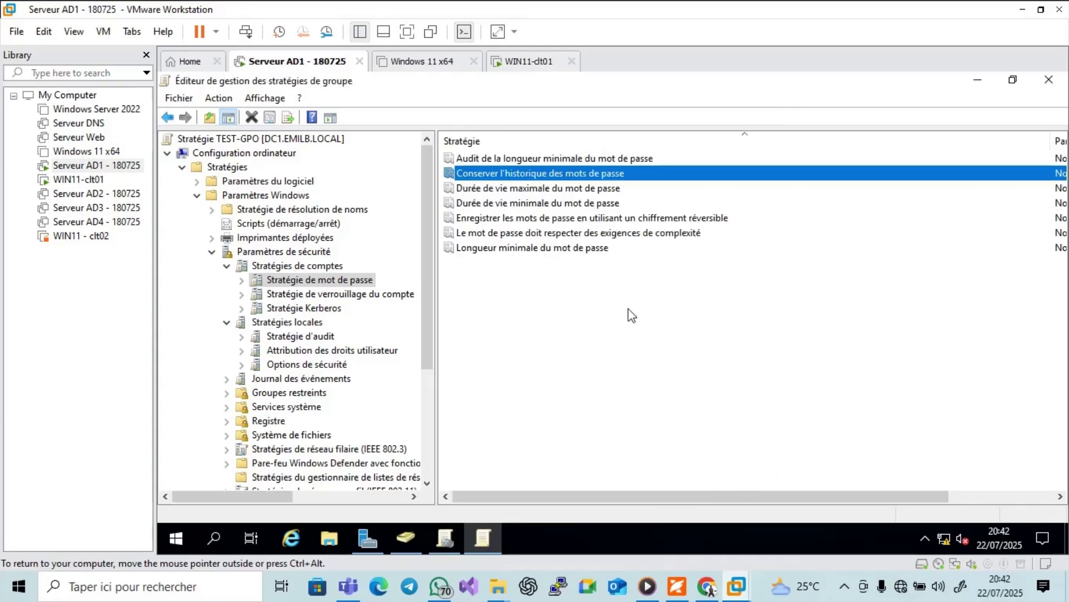
Define the maximum password age at the default 42 days, accepting a suggested 30-day minimum age.
double_click(508, 189)
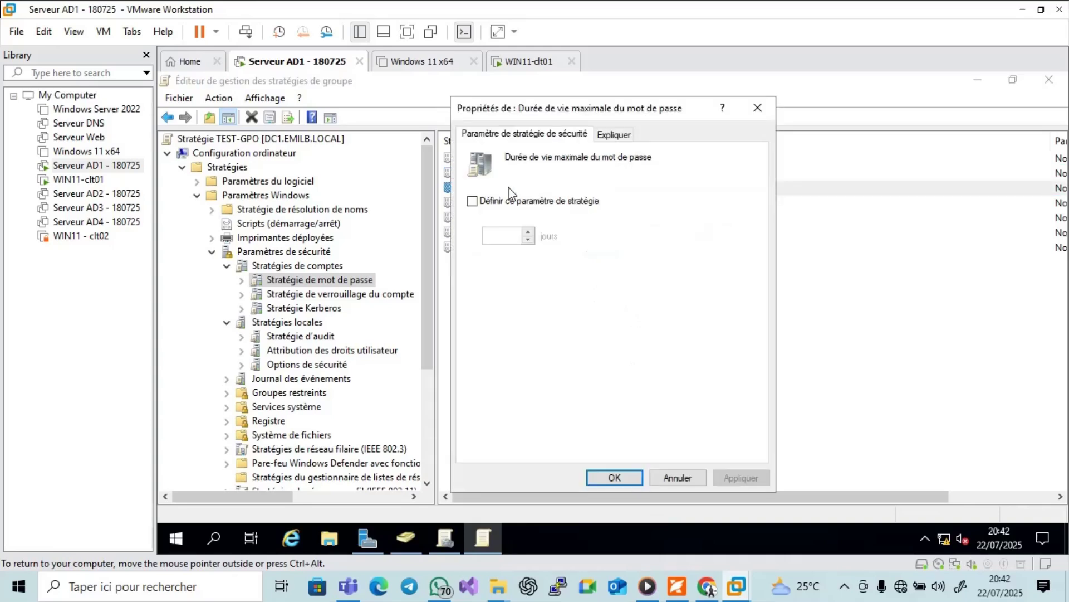
left_click(472, 201)
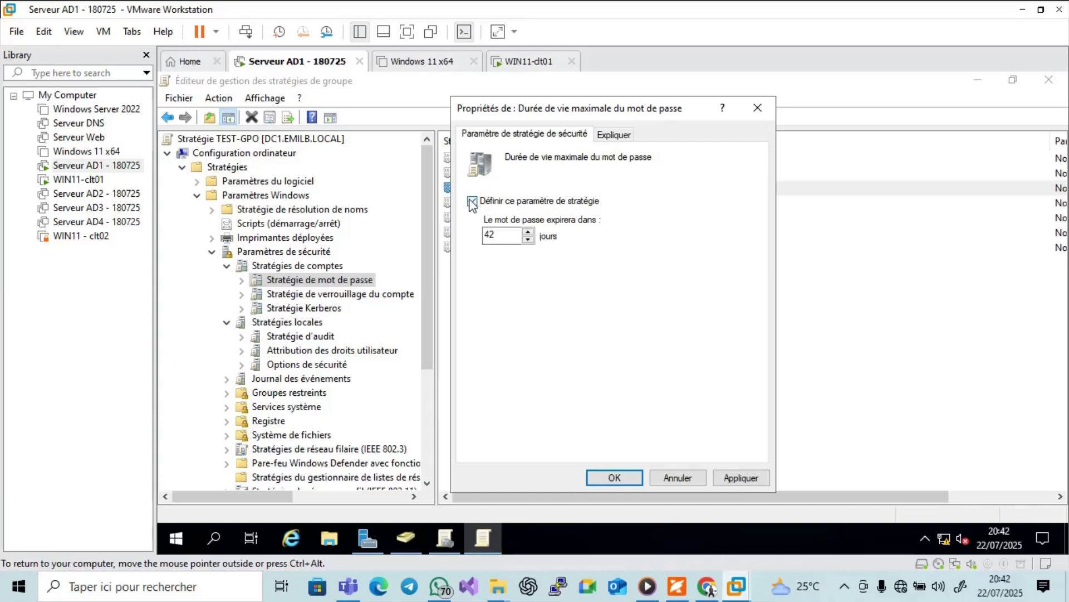
left_click(504, 239)
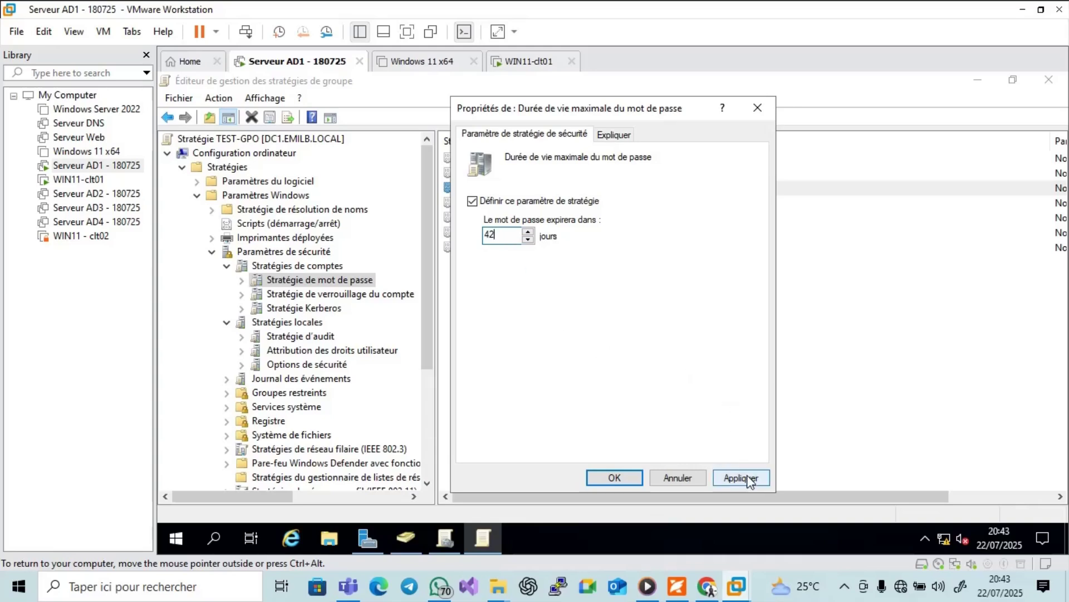
left_click(728, 474)
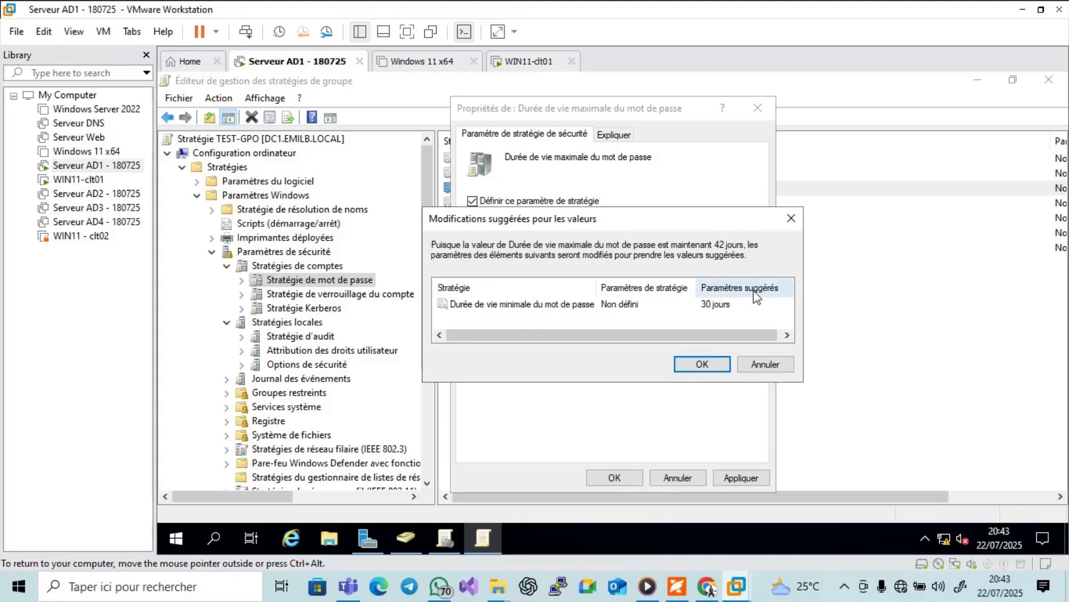
left_click(705, 365)
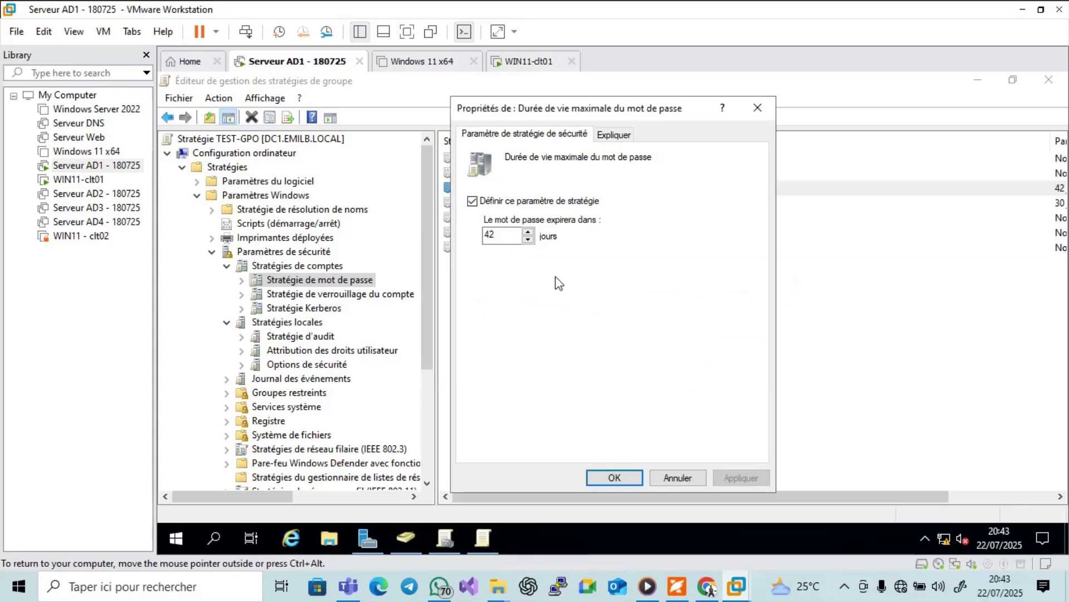
Change the maximum password age to 30 days, accept the 29-day minimum, and check the minimum age policy.
left_click(507, 236)
key("BackSpace")
key("BackSpace")
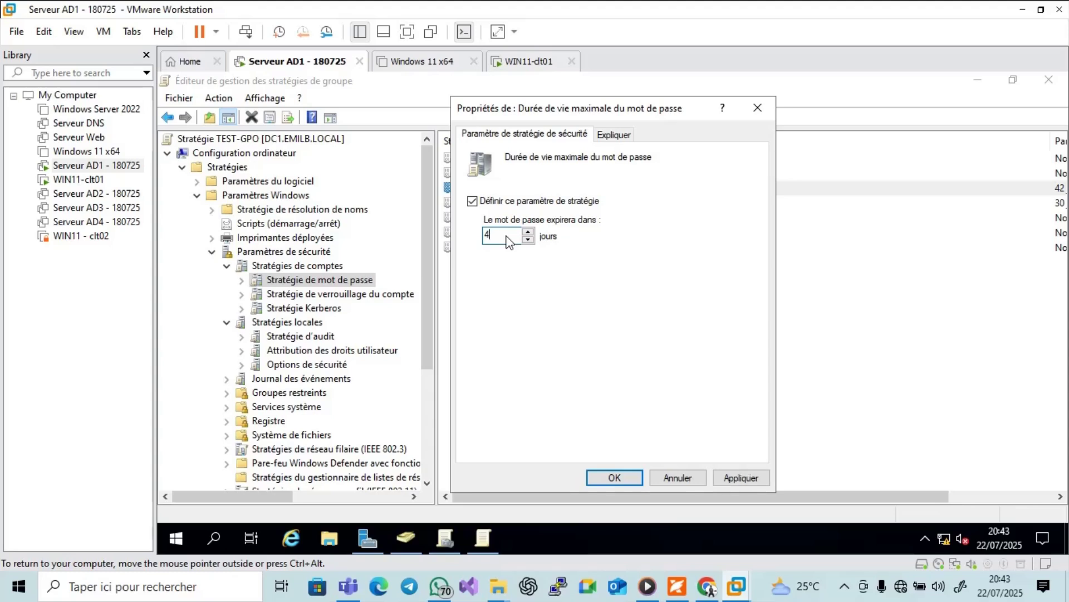
type("30")
left_click(730, 475)
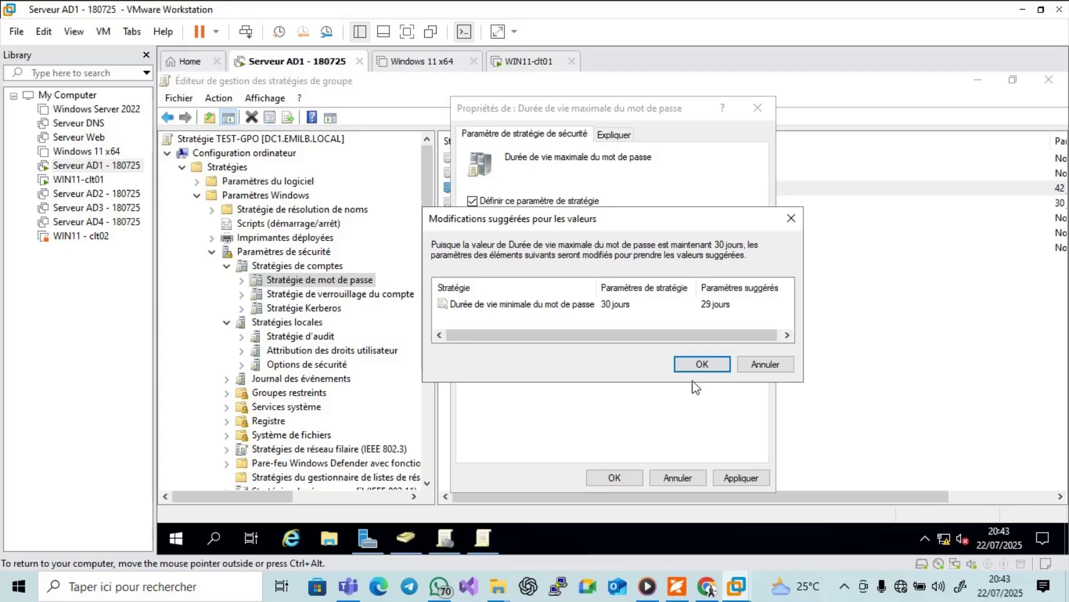
left_click(701, 364)
left_click(617, 477)
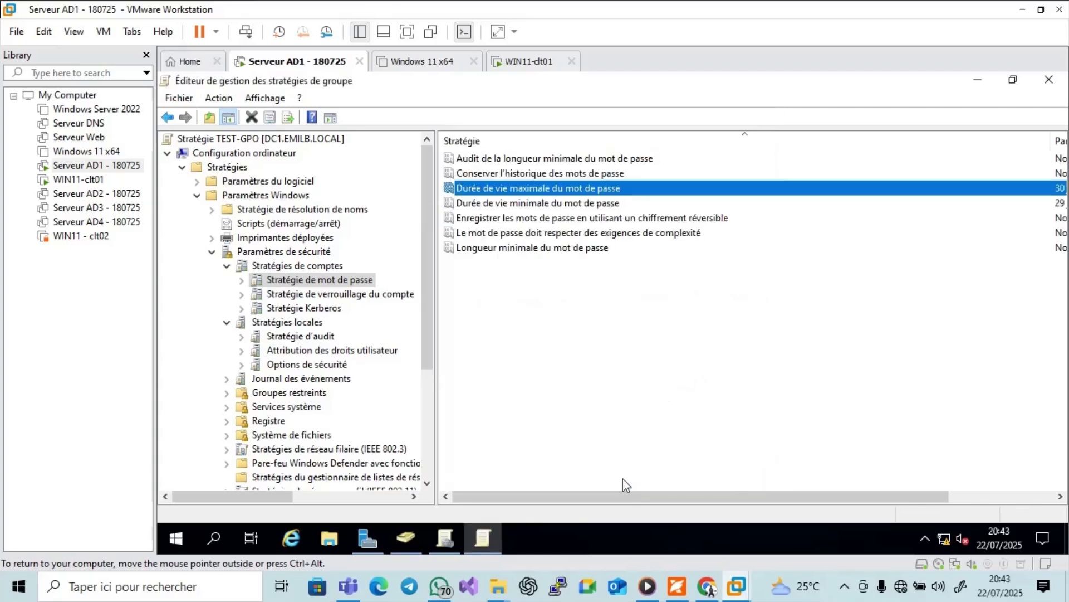
double_click(517, 203)
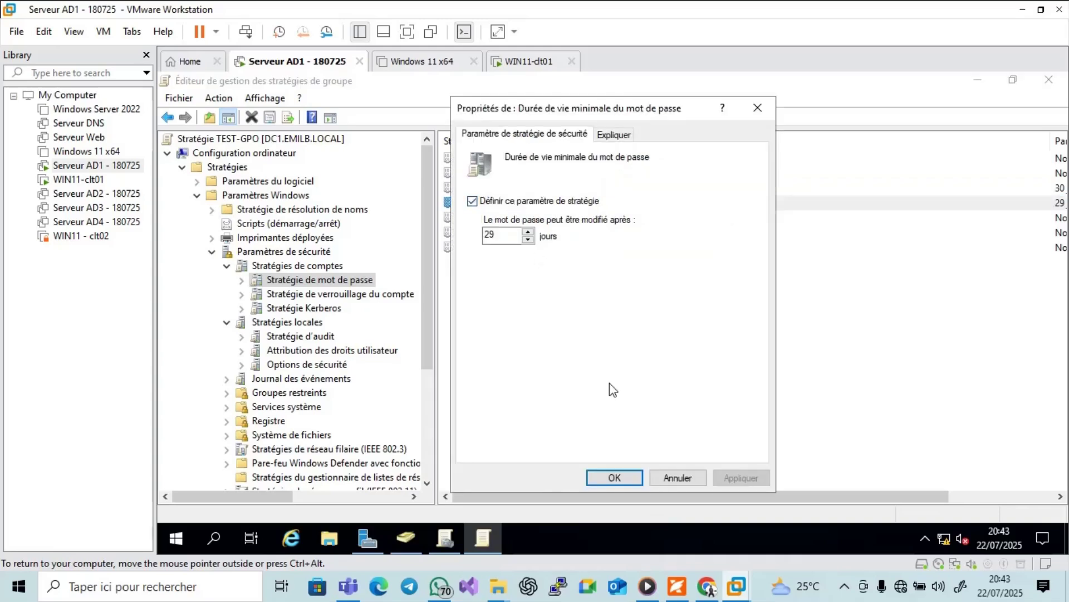
left_click(614, 477)
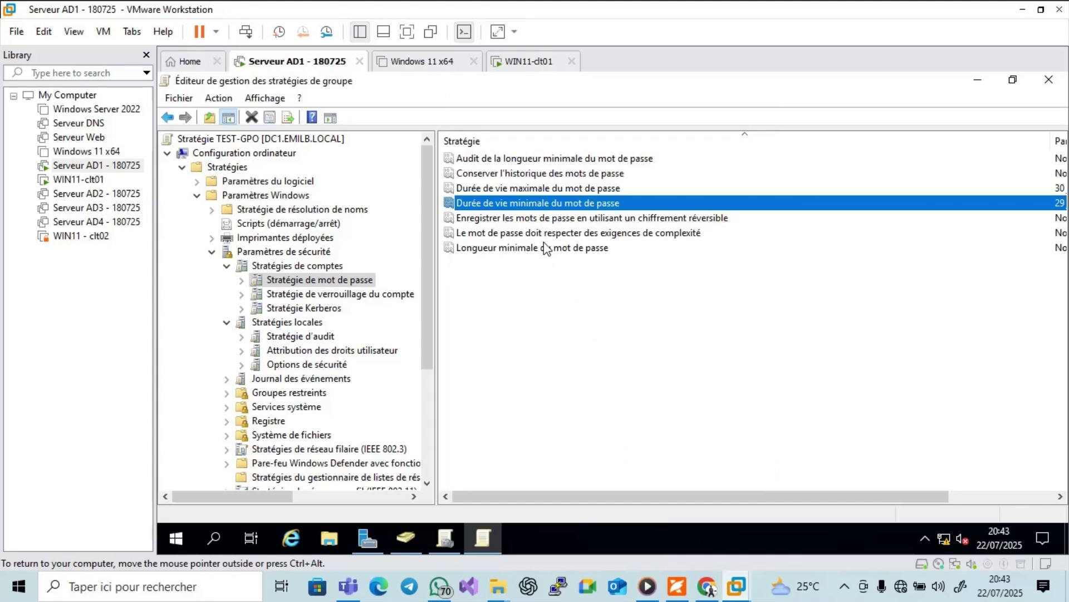
Define 'Le mot de passe doit respecter des exigences de complexité' as Activé and apply it.
double_click(610, 233)
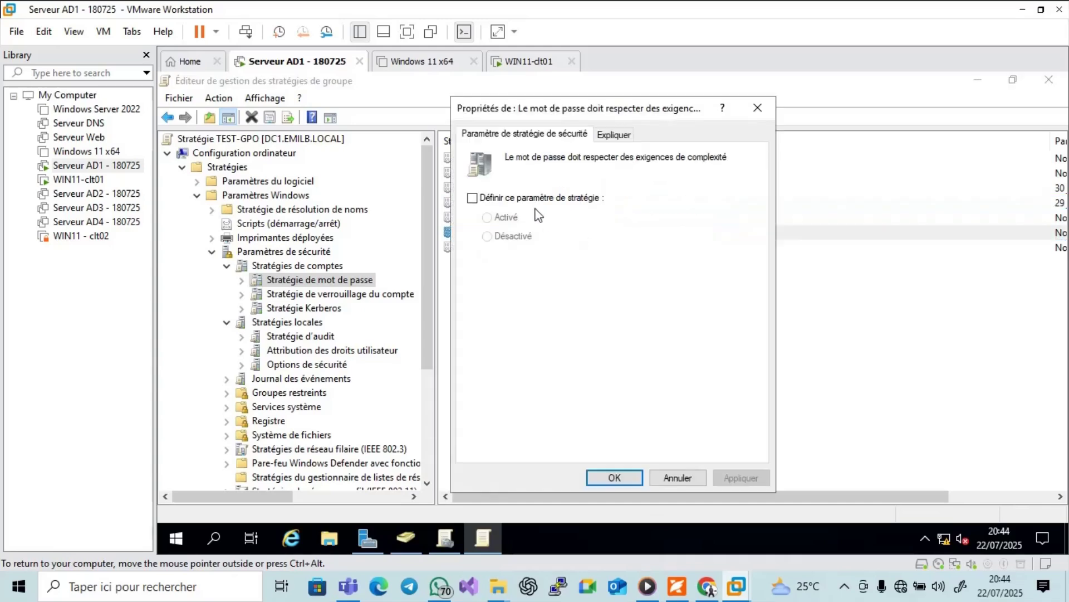
left_click(489, 198)
left_click(488, 218)
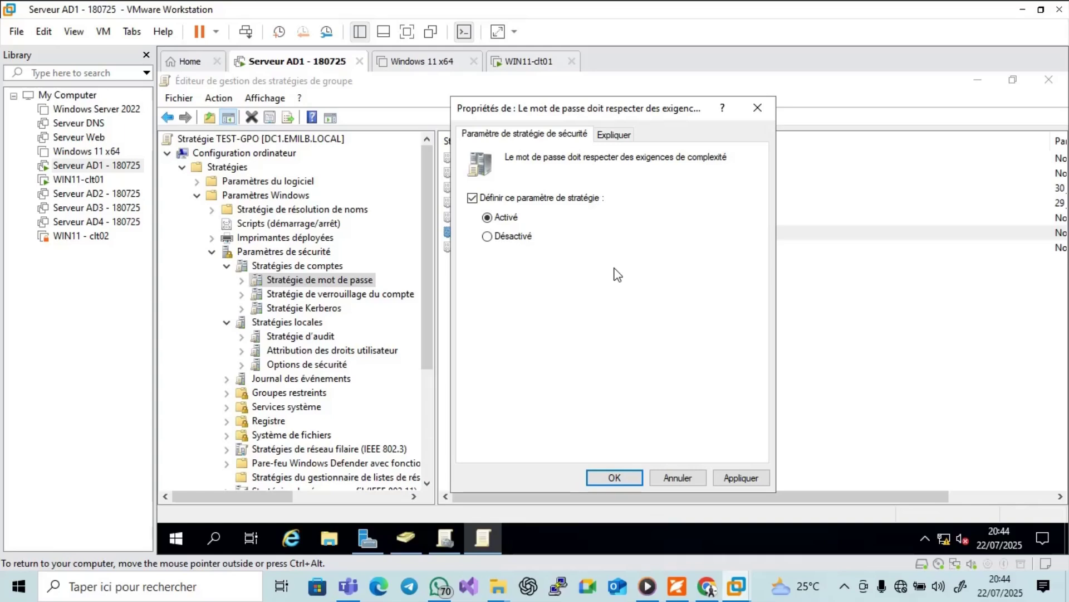
left_click(756, 473)
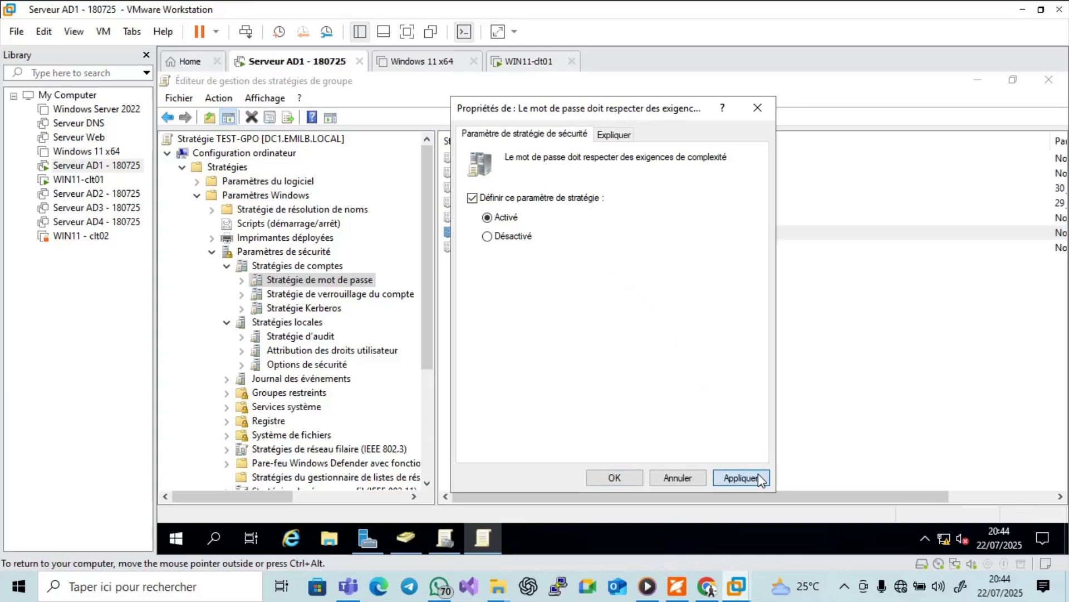
left_click(629, 477)
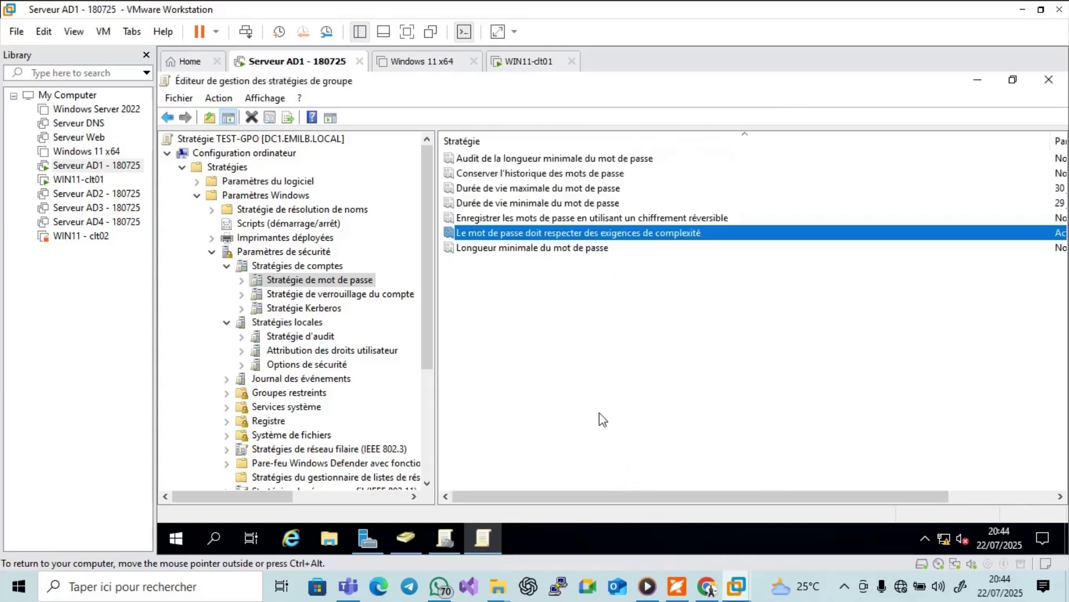
Define 'Longueur minimale du mot de passe' and apply a value of 12 characters.
double_click(486, 249)
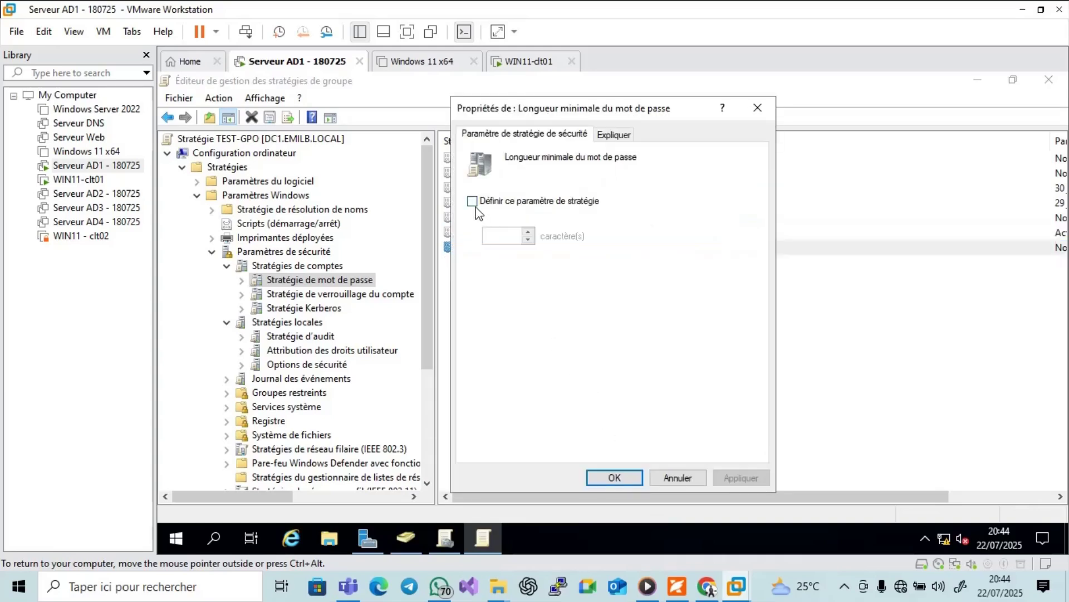
left_click(473, 201)
left_click(503, 236)
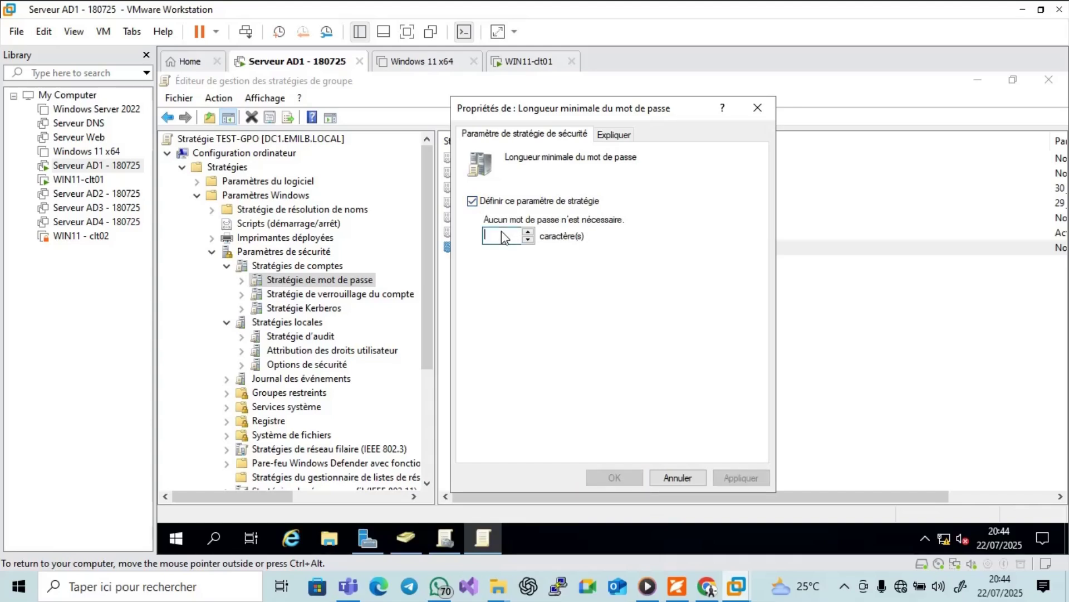
key("BackSpace")
type("14")
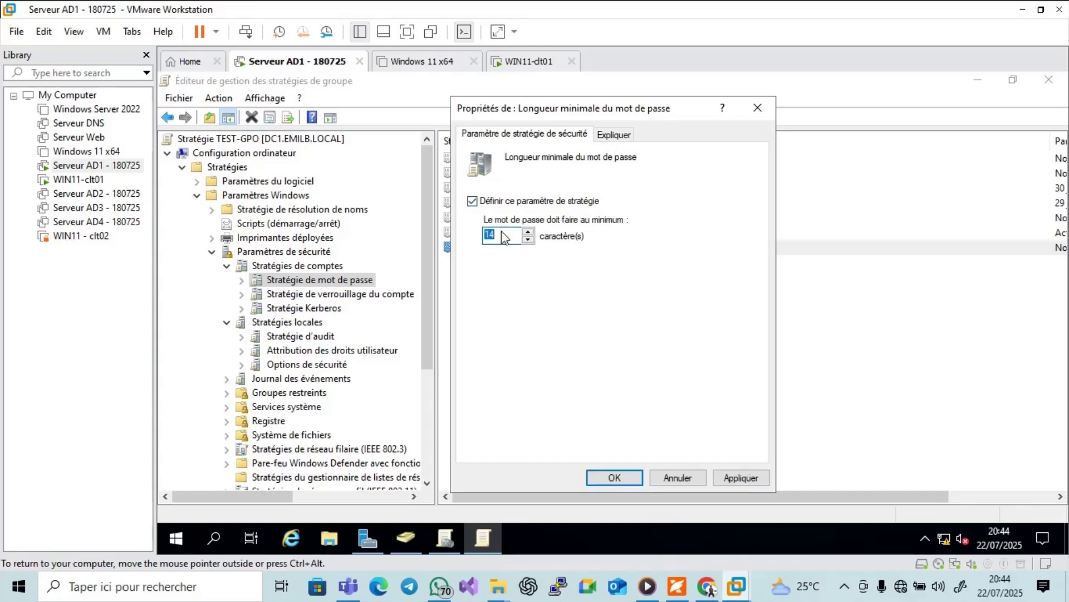
key("BackSpace")
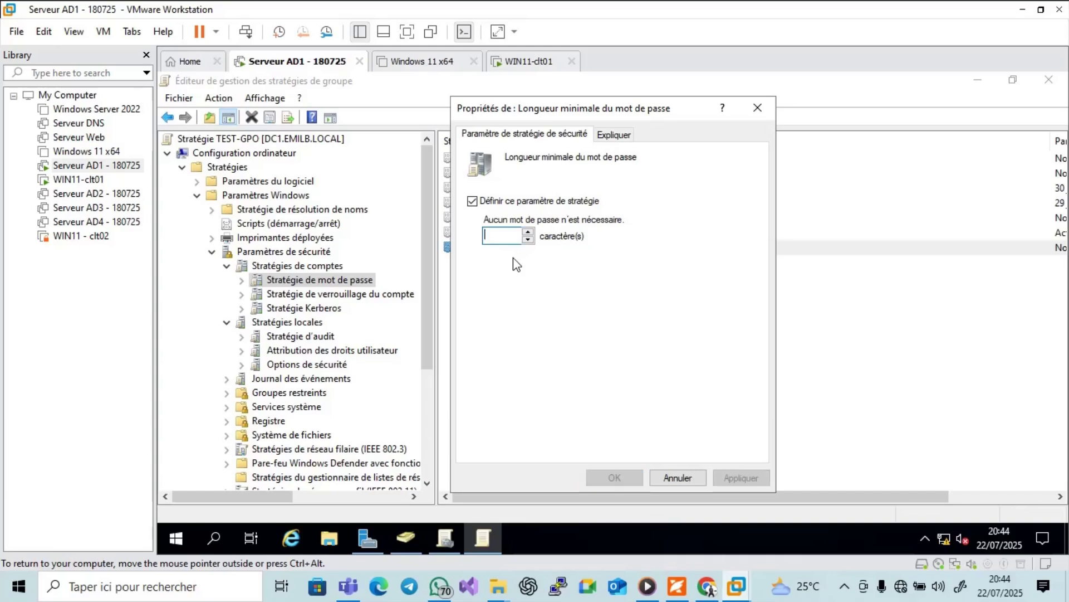
type("14")
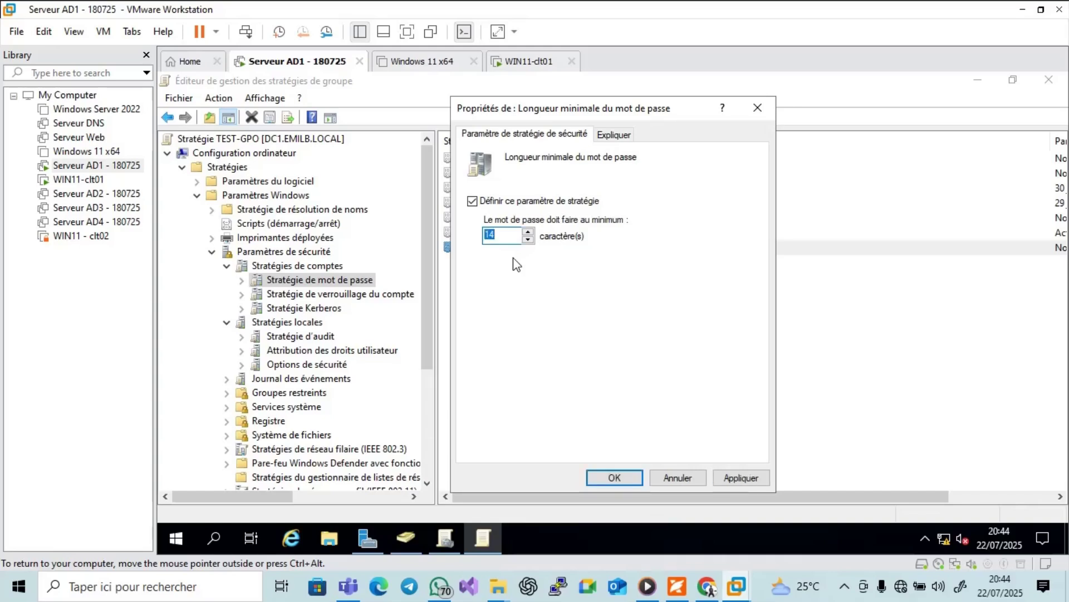
key("BackSpace")
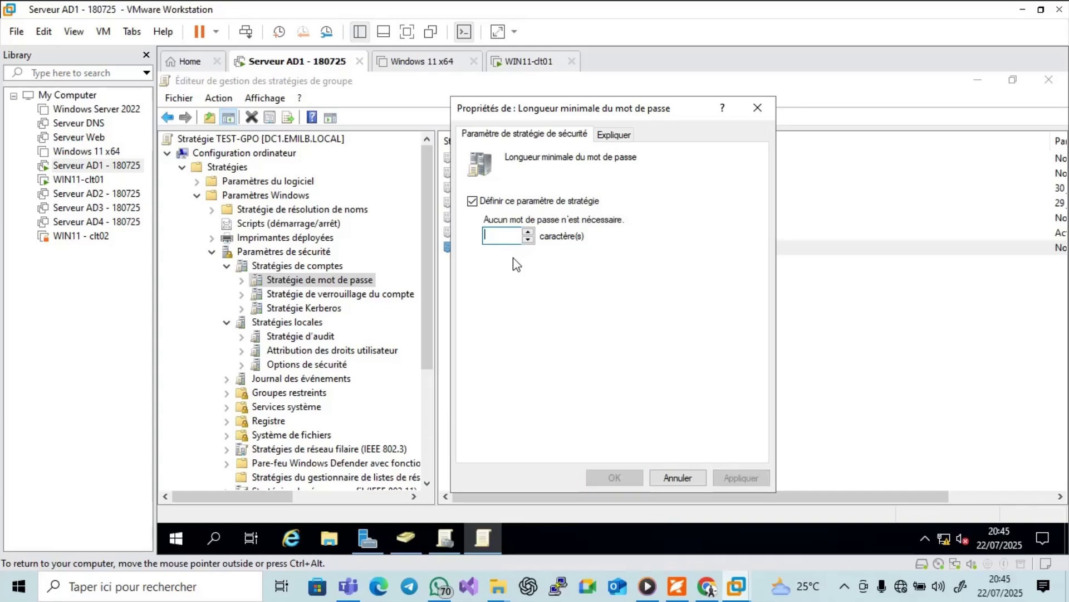
type("2")
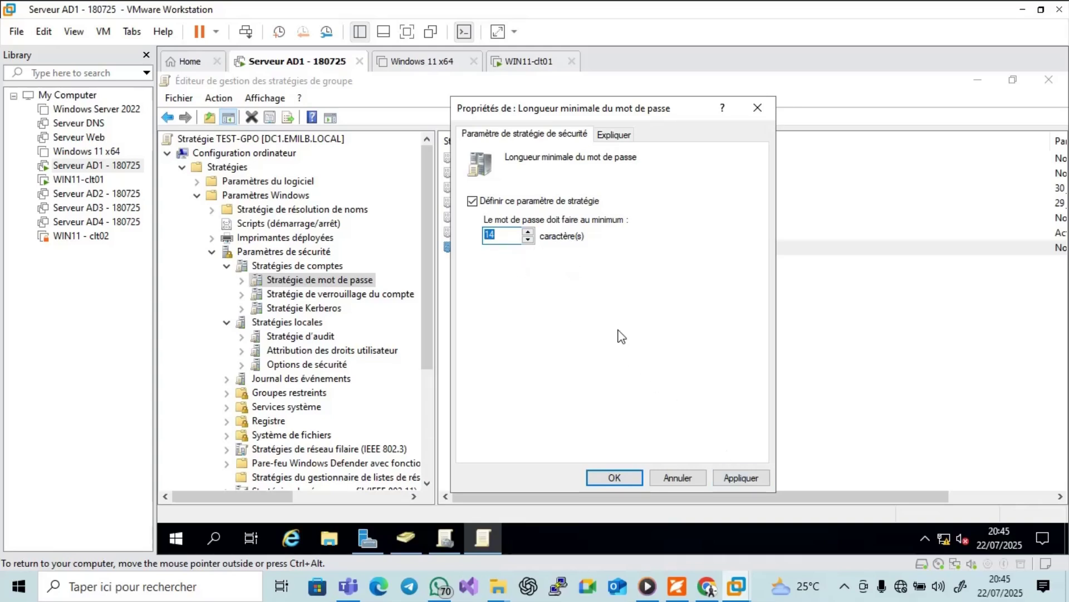
key("BackSpace")
type("12")
left_click(728, 479)
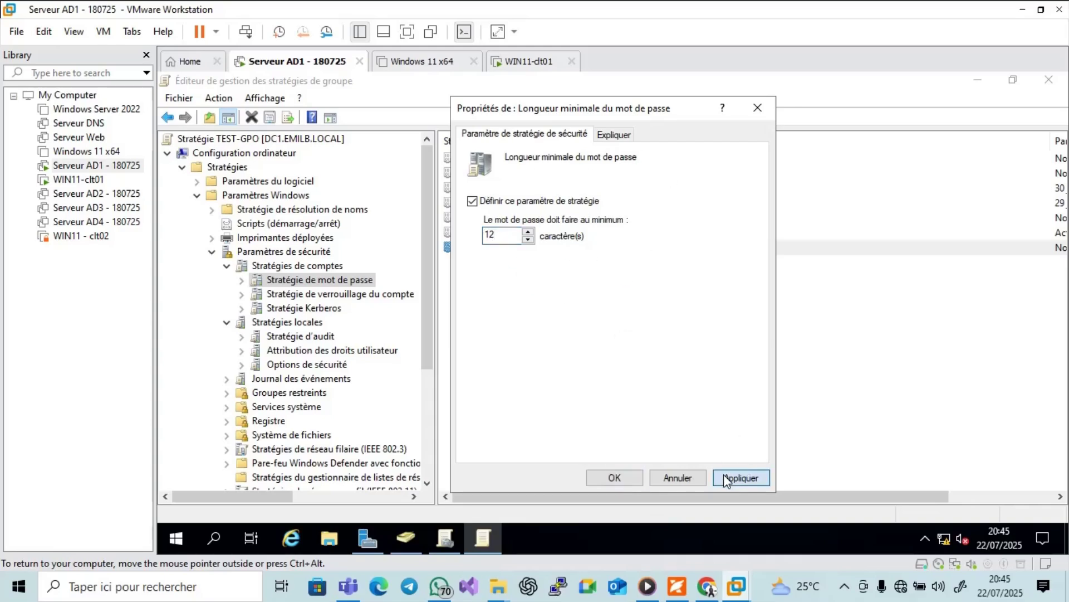
left_click(612, 478)
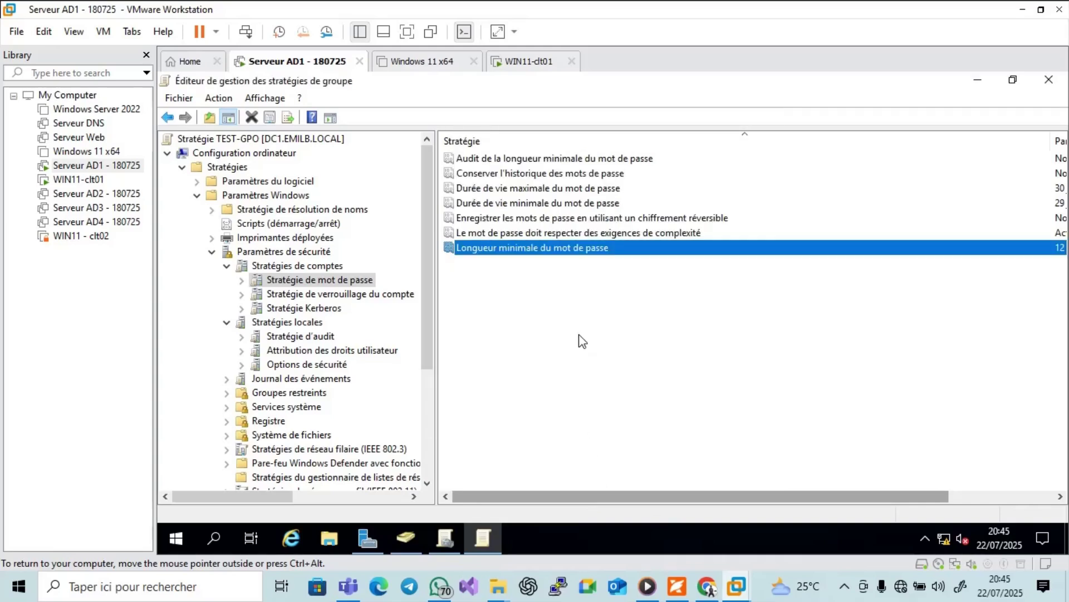
left_click(311, 295)
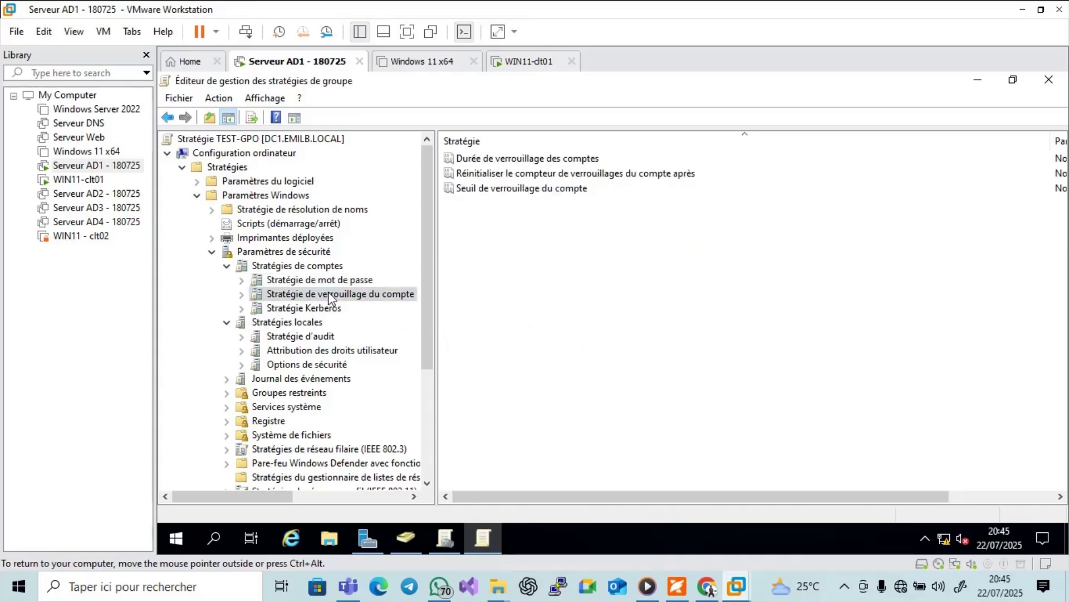
Set the lockout threshold to 3 invalid attempts, accepting the suggested 30-minute duration and reset.
double_click(522, 189)
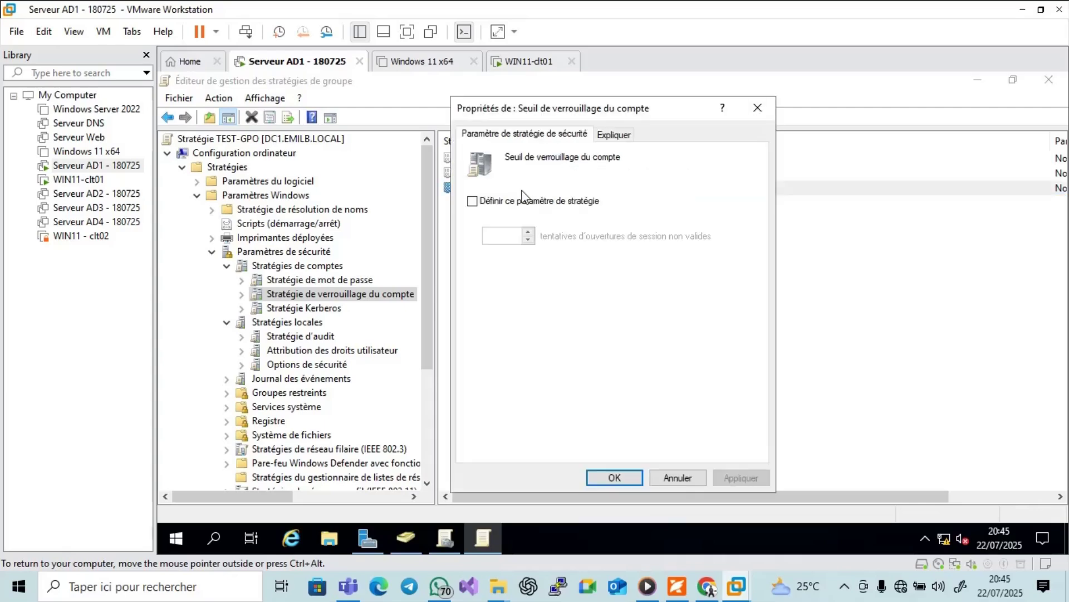
left_click(473, 201)
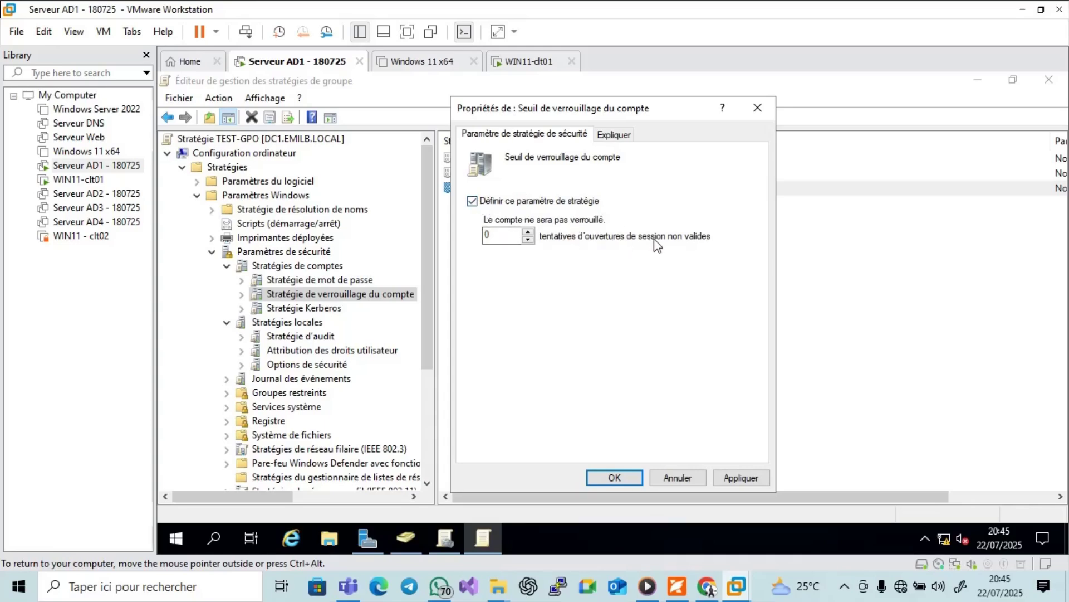
left_click(528, 232)
left_click(528, 233)
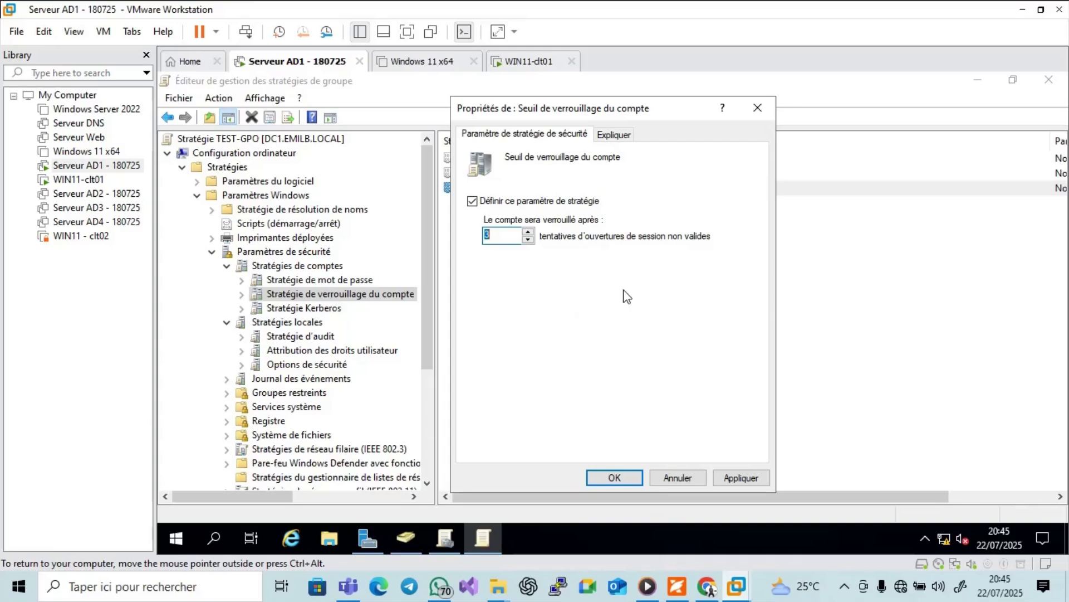
left_click(755, 480)
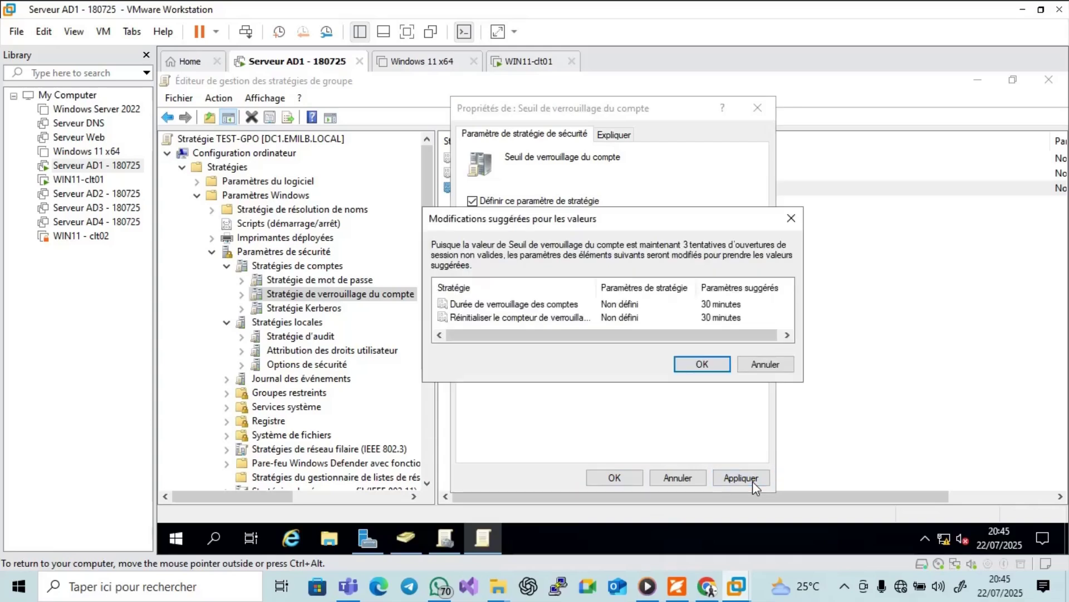
left_click(703, 365)
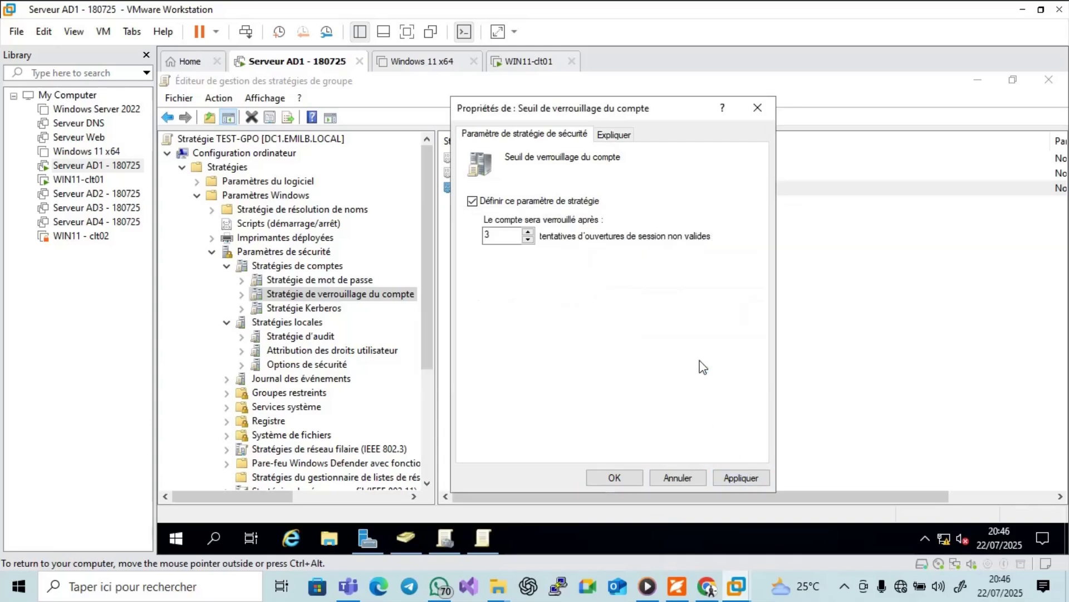
left_click(615, 478)
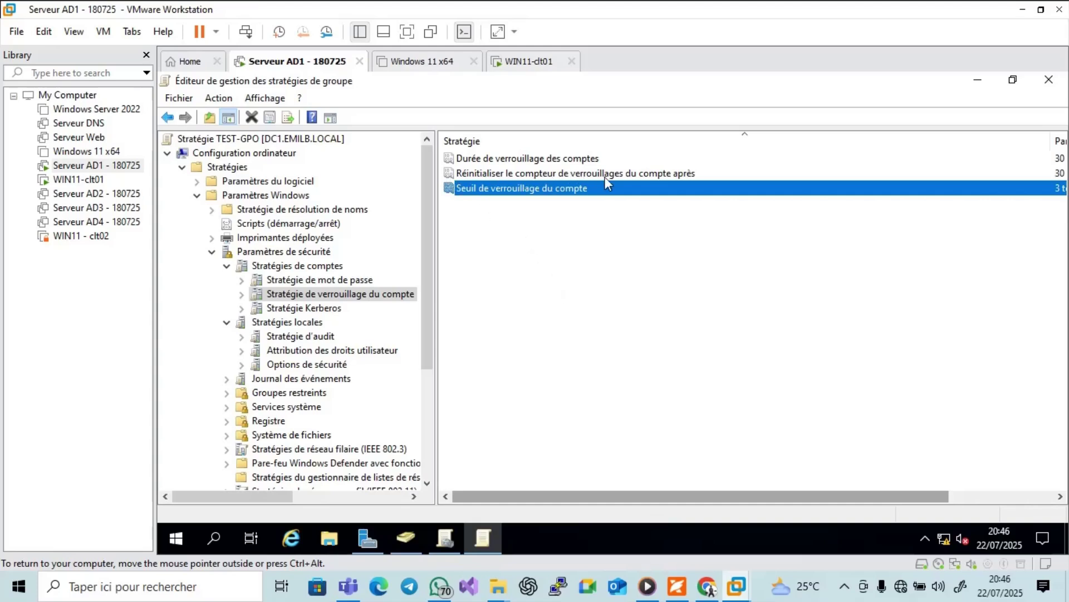
double_click(643, 172)
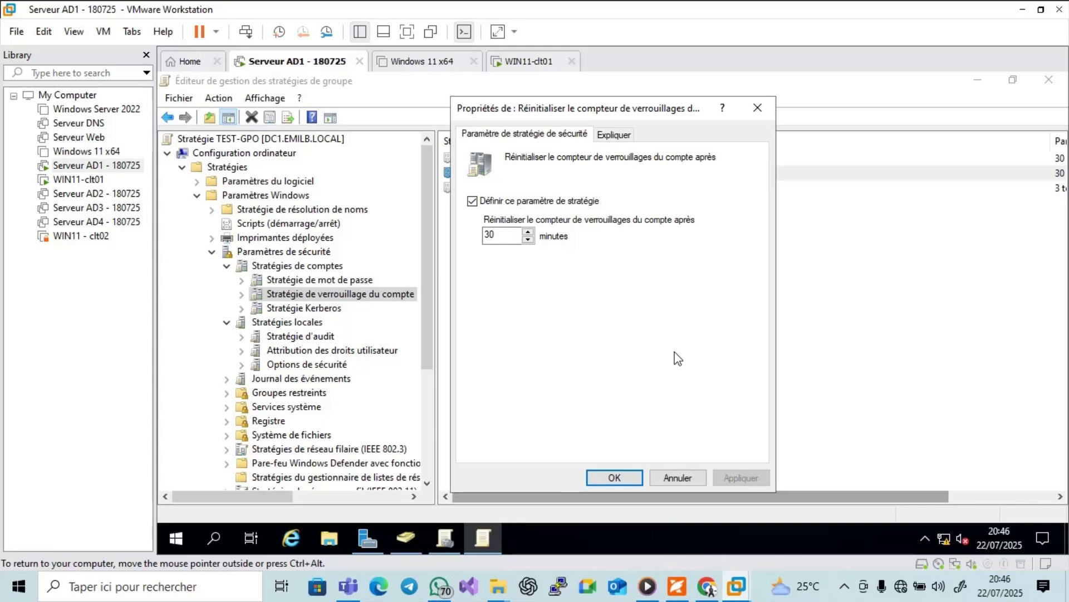
left_click(614, 478)
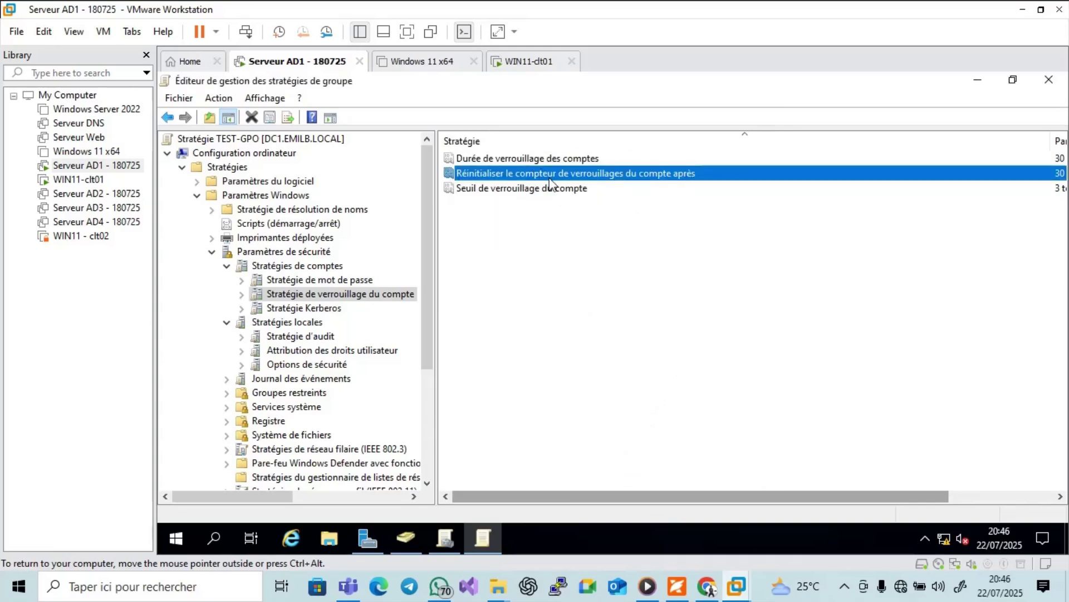
double_click(572, 159)
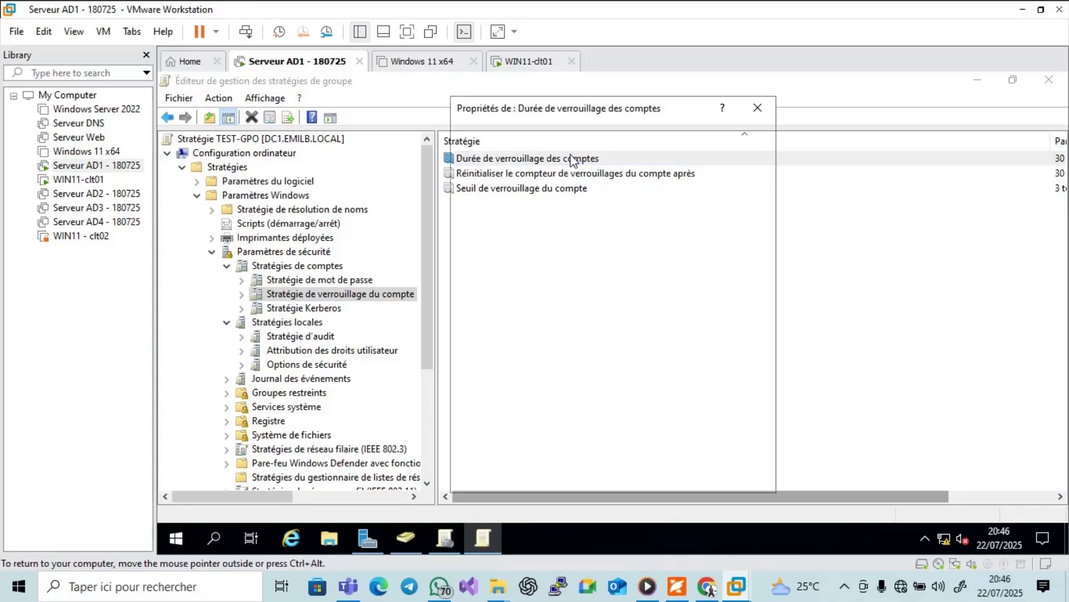
left_click(615, 478)
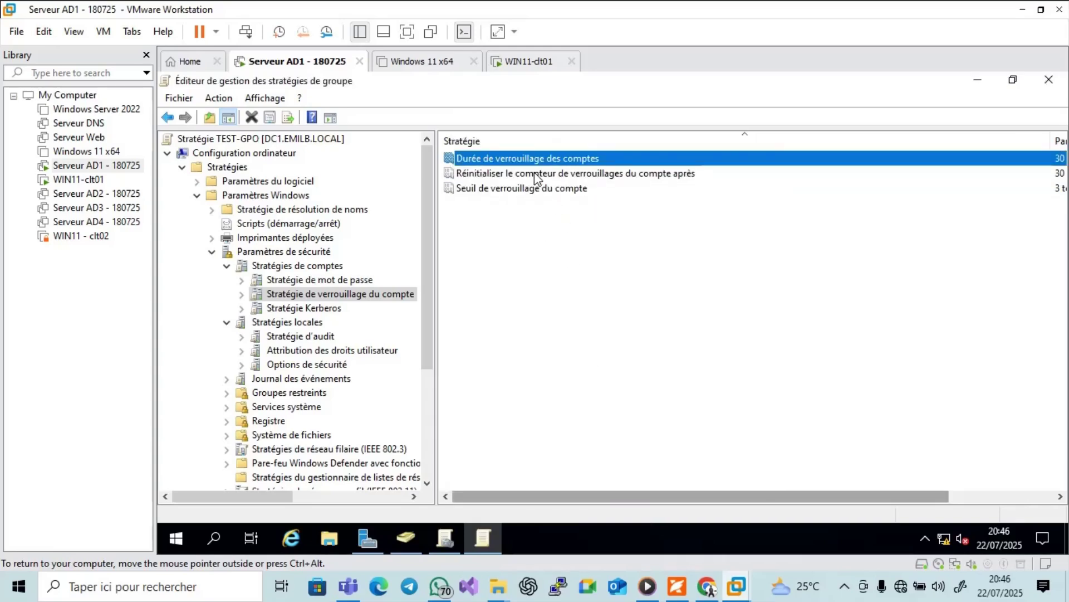
double_click(534, 173)
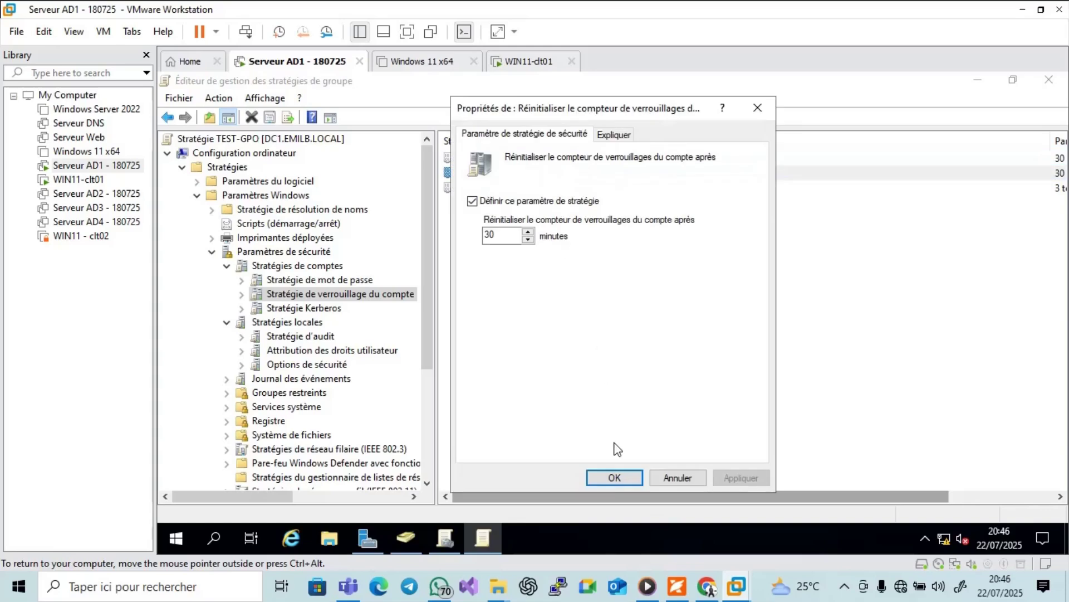
left_click(615, 478)
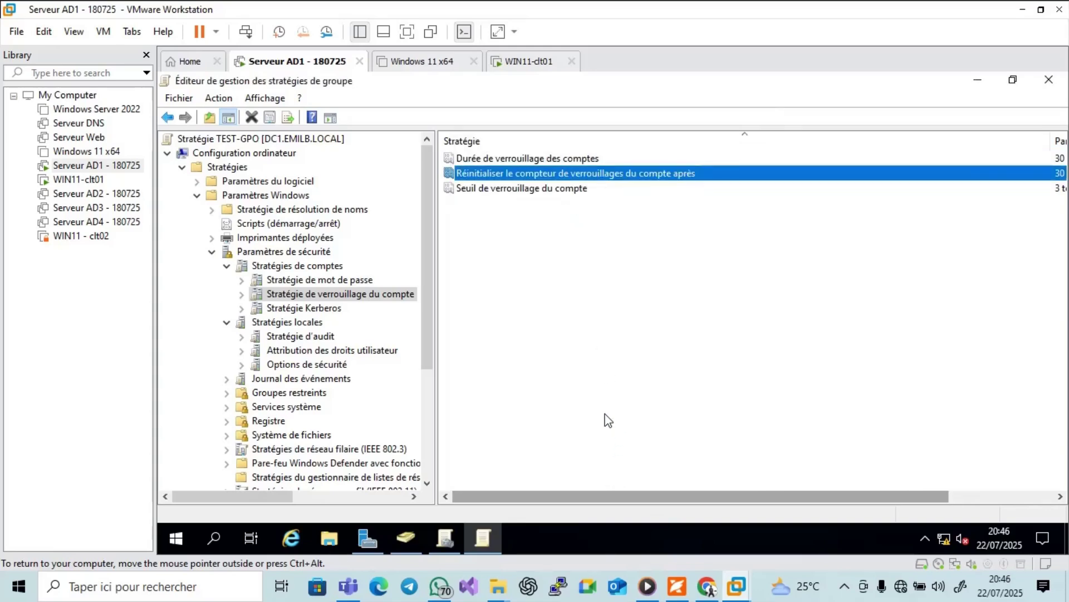
Scroll the guide down to page 5's section 4, 'Pas d'accès au panneau de configuration'.
left_click(679, 586)
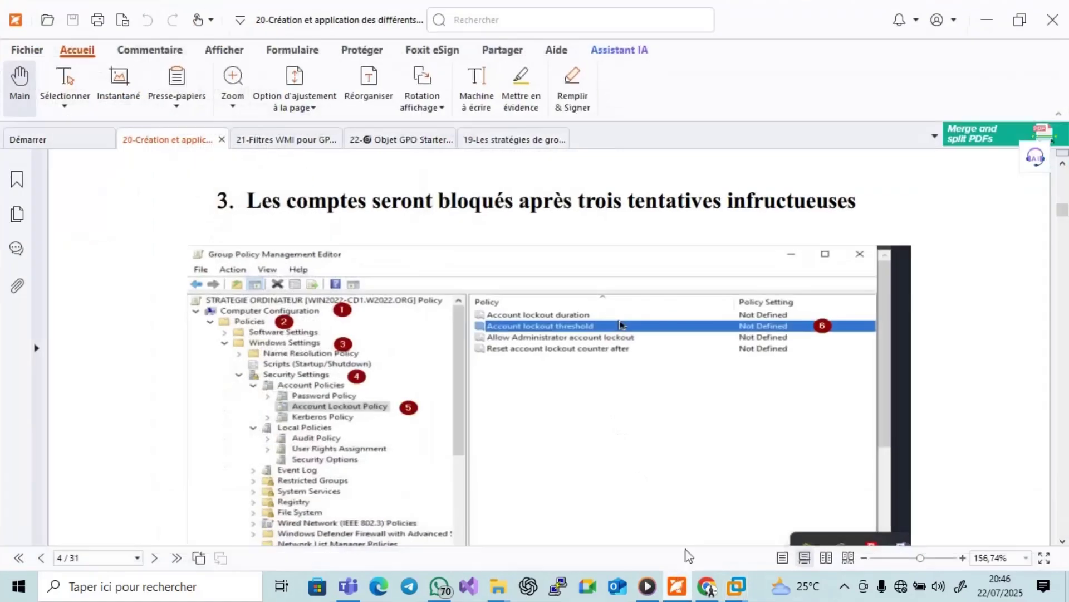
scroll(988, 429, "down", 6)
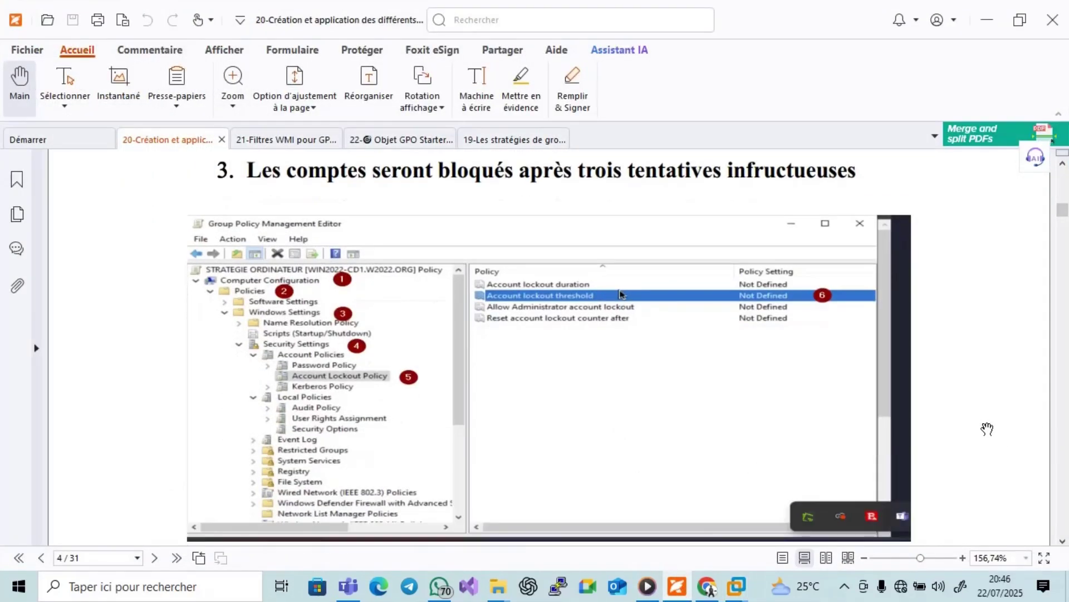
scroll(988, 429, "down", 1)
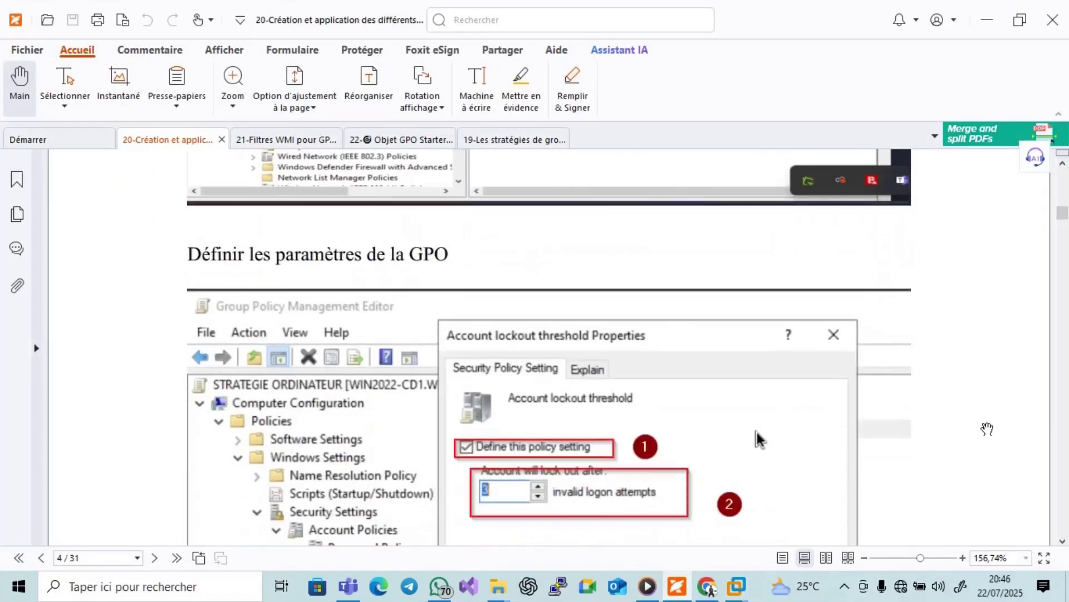
scroll(987, 429, "down", 1)
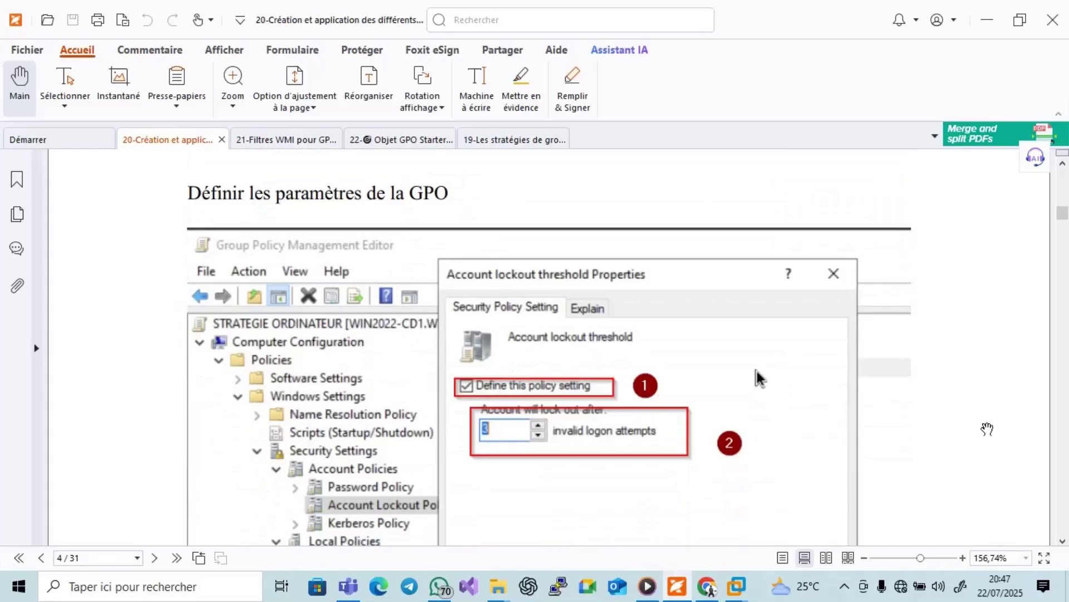
scroll(987, 429, "down", 10)
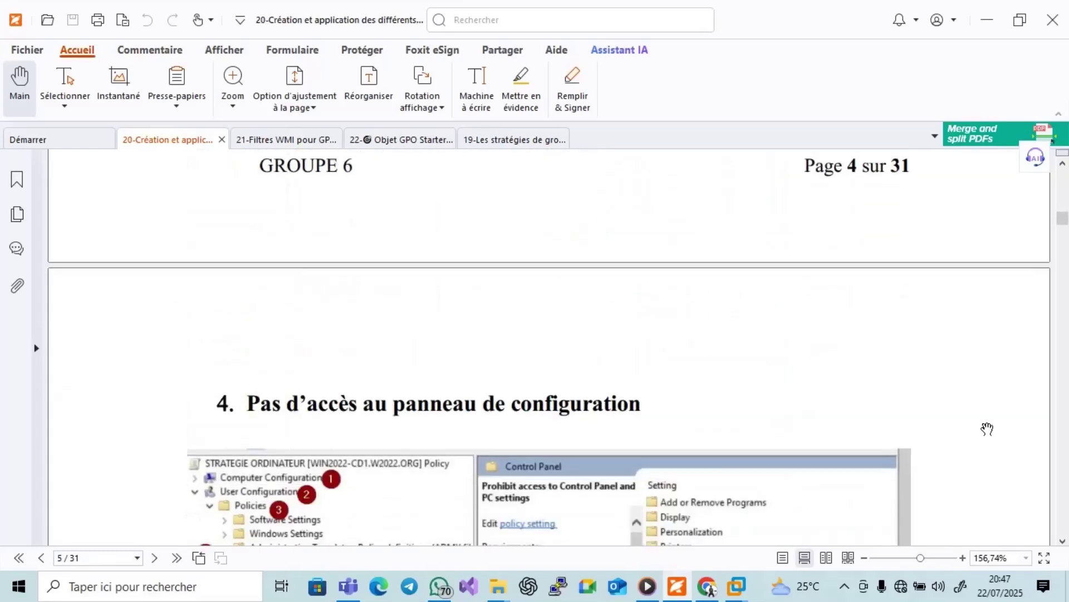
scroll(987, 429, "down", 2)
scroll(988, 428, "down", 2)
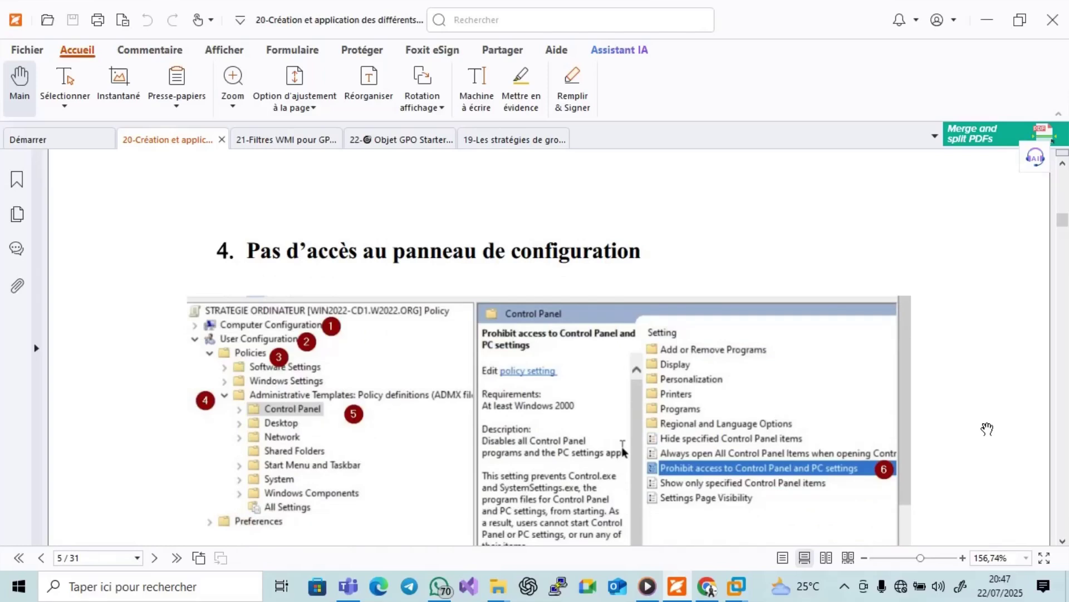
scroll(988, 429, "down", 1)
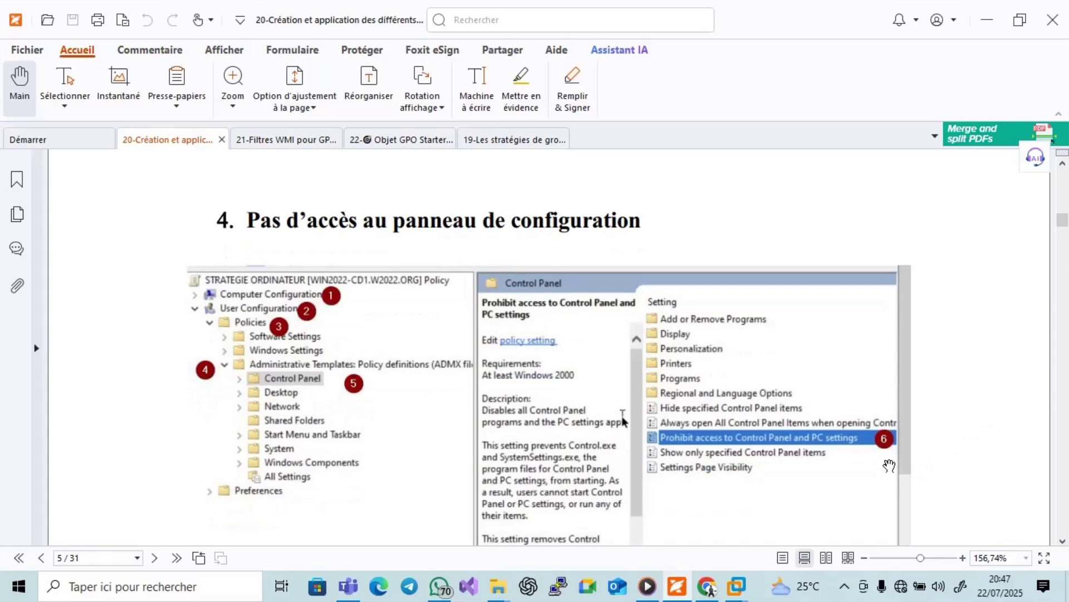
mouse_move(709, 592)
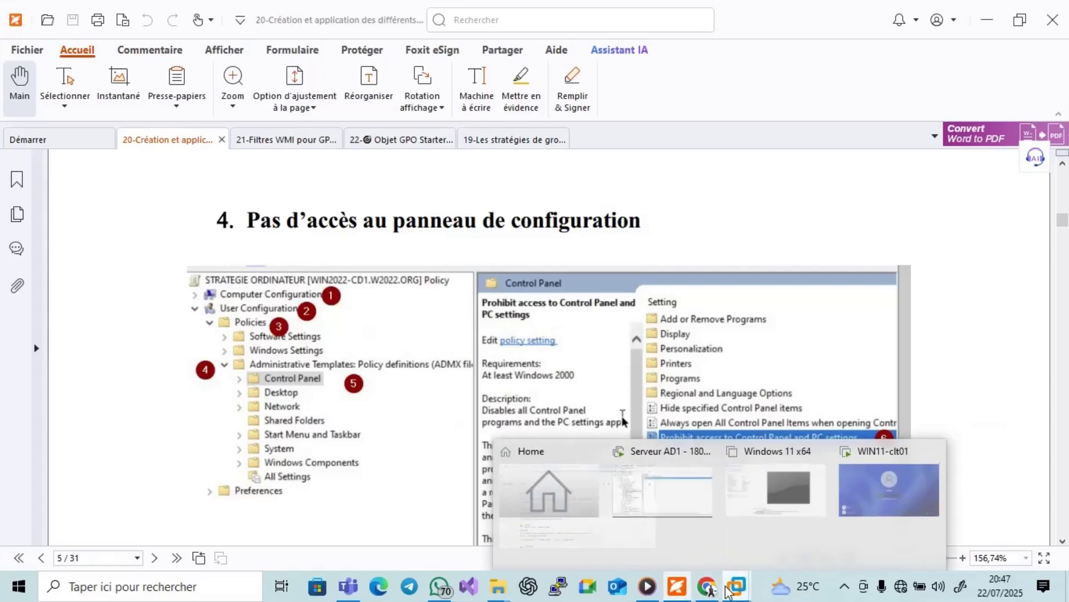
Back in the Group Policy editor, collapse Paramètres Windows and select the computer-side Panneau de configuration.
left_click(675, 506)
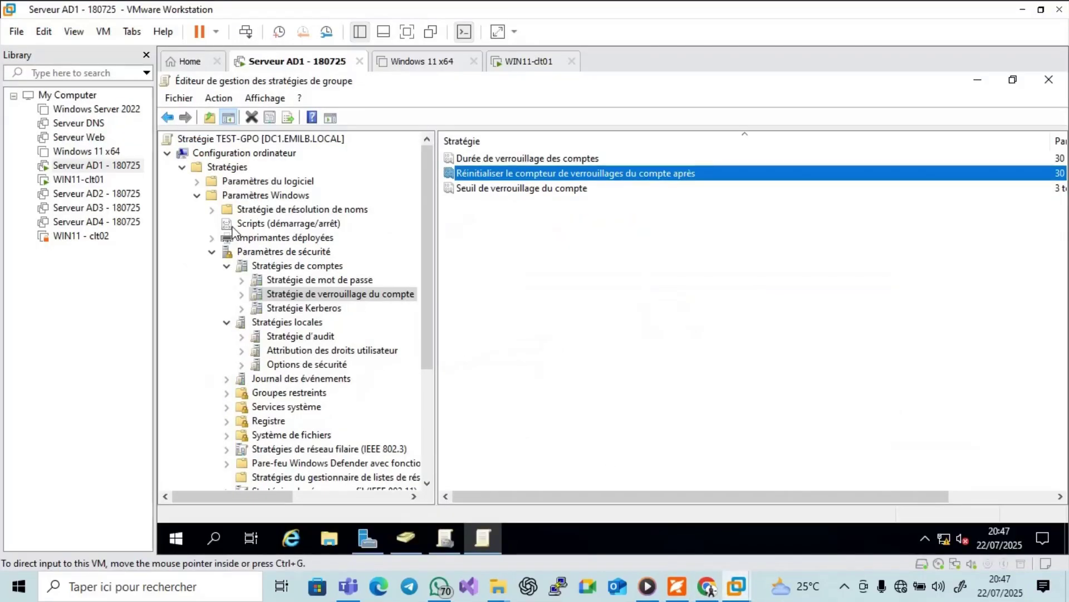
left_click(195, 196)
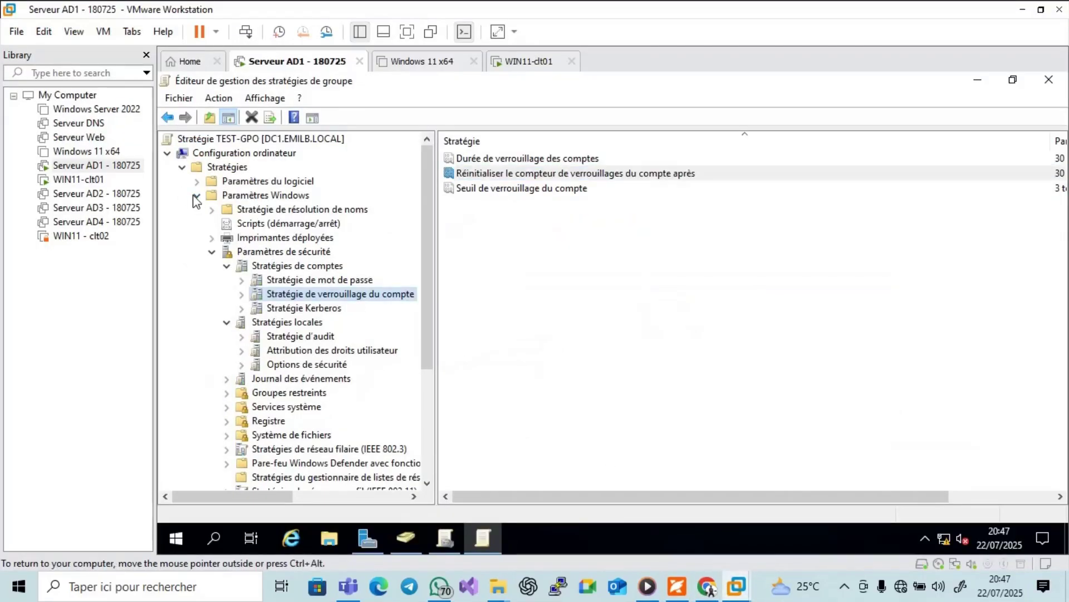
left_click(196, 197)
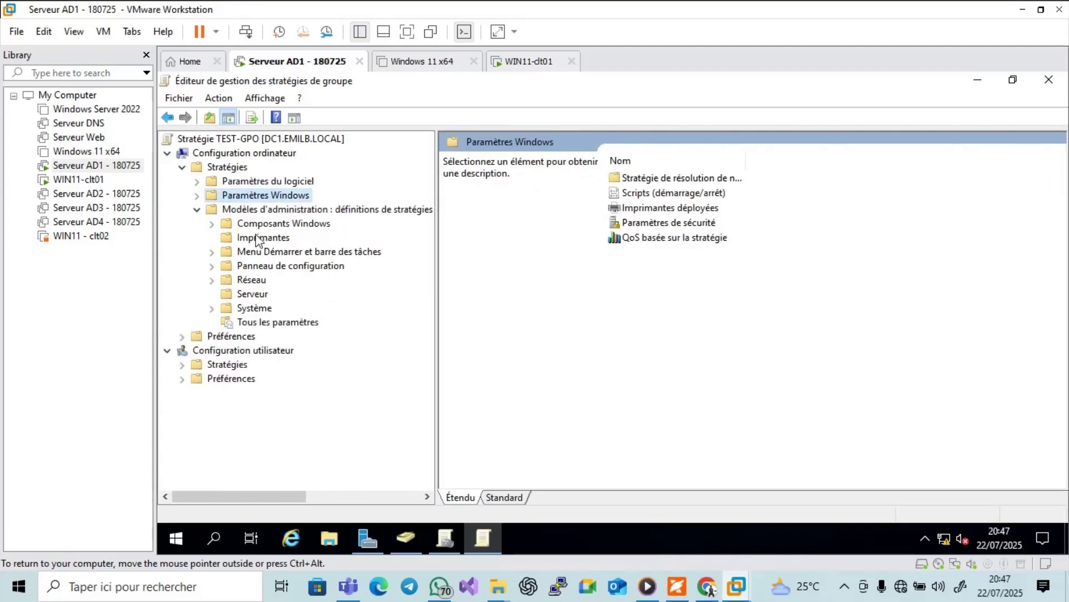
left_click(310, 267)
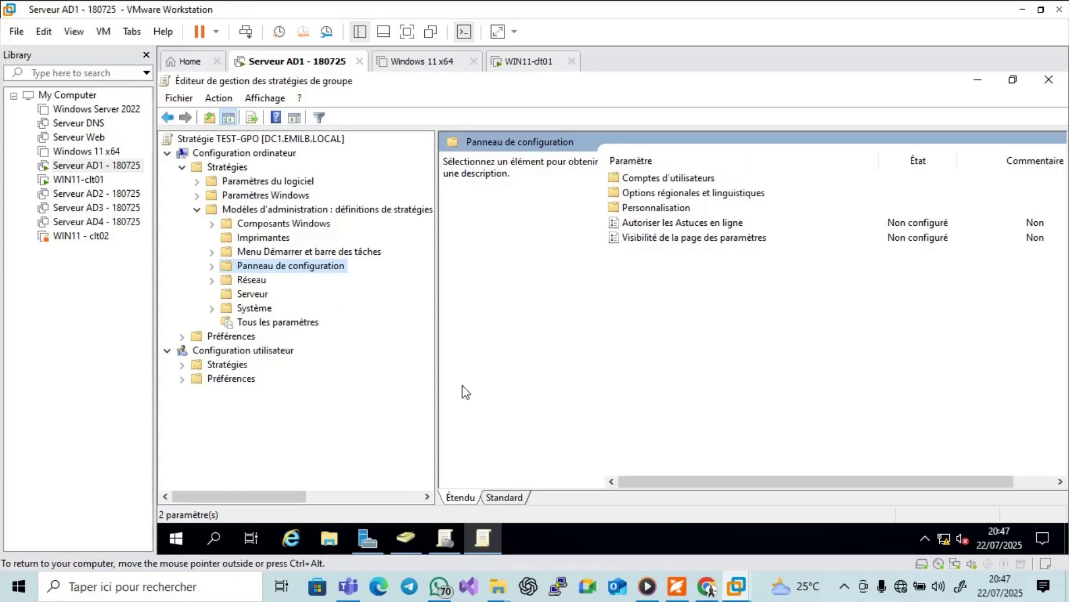
Open the Personnalisation folder, checking the tutorial PDF before and after.
left_click(676, 587)
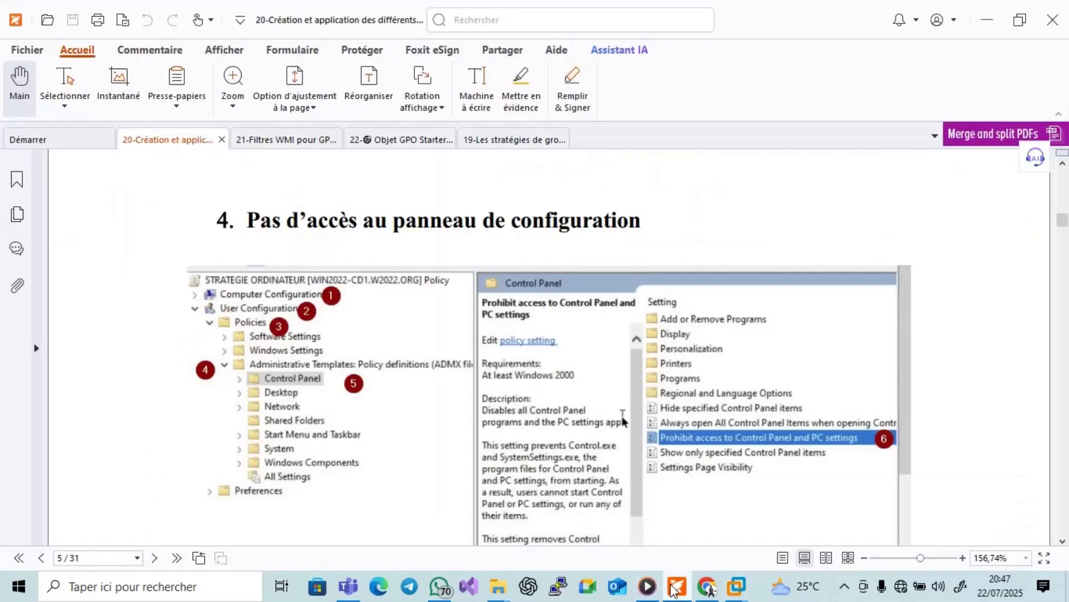
left_click(675, 587)
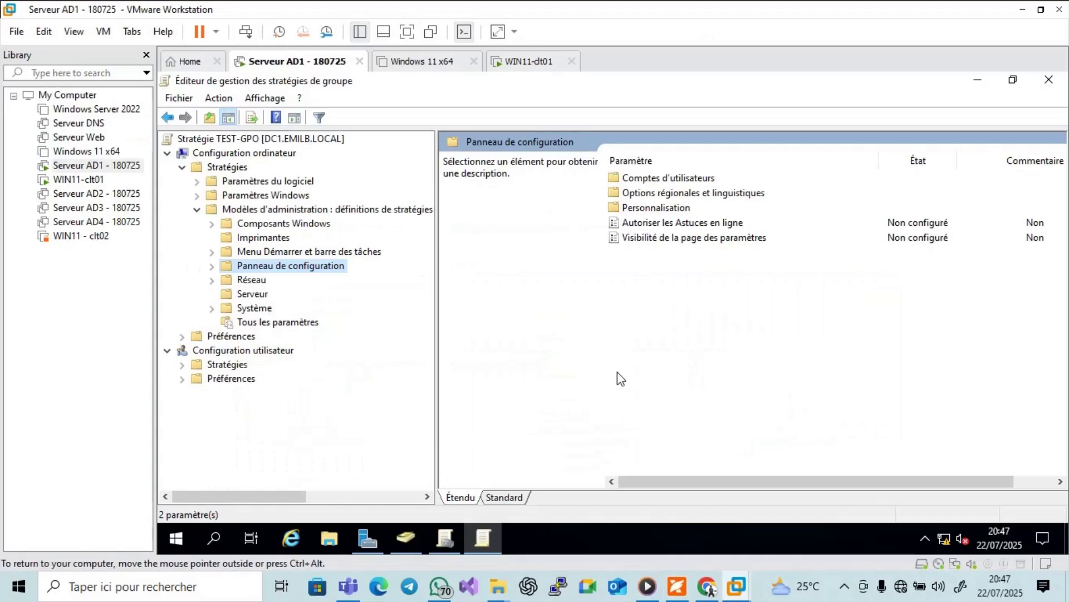
double_click(660, 208)
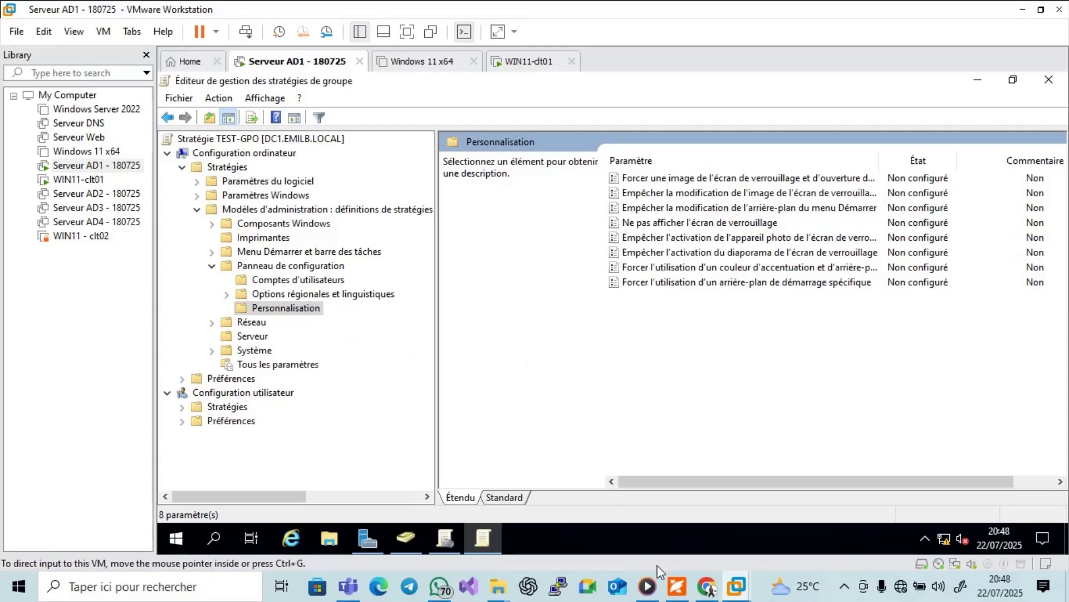
left_click(679, 588)
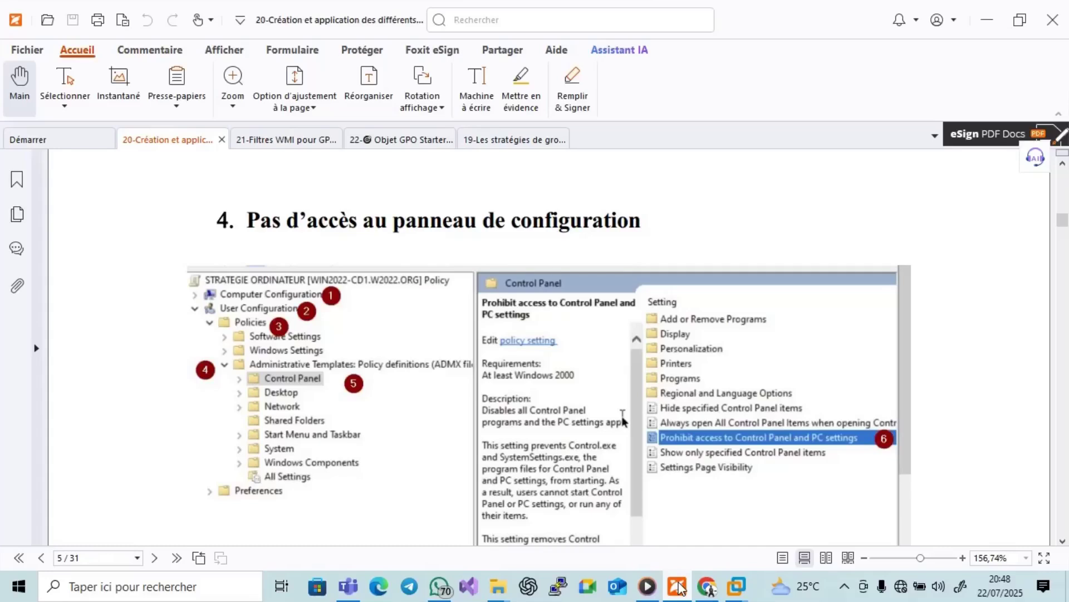
left_click(679, 588)
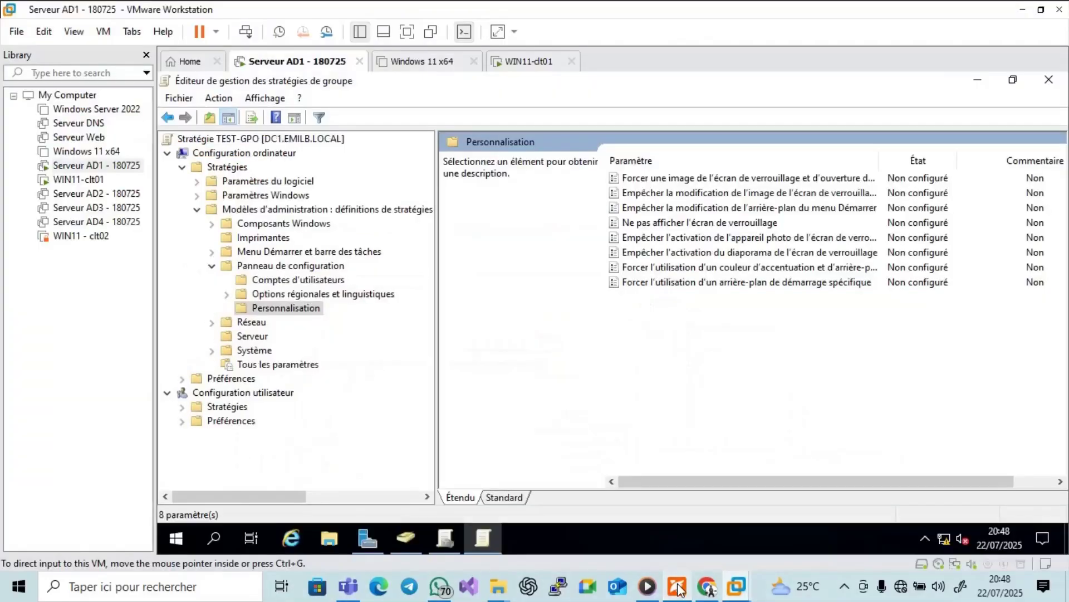
Collapse the computer policies and show the user-side Panneau de configuration policies.
left_click(182, 167)
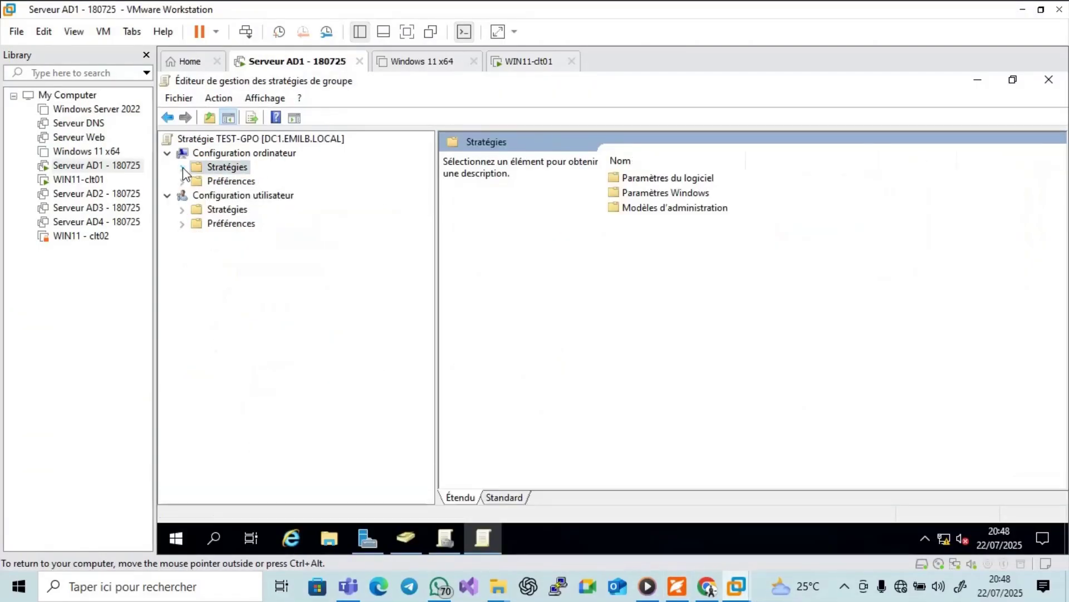
left_click(181, 211)
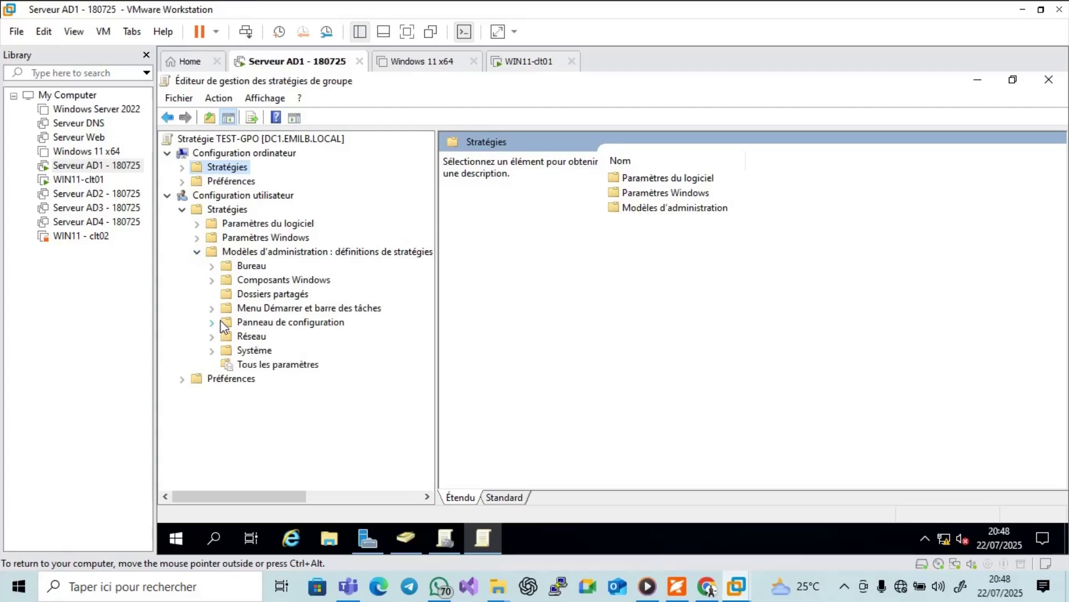
left_click(229, 322)
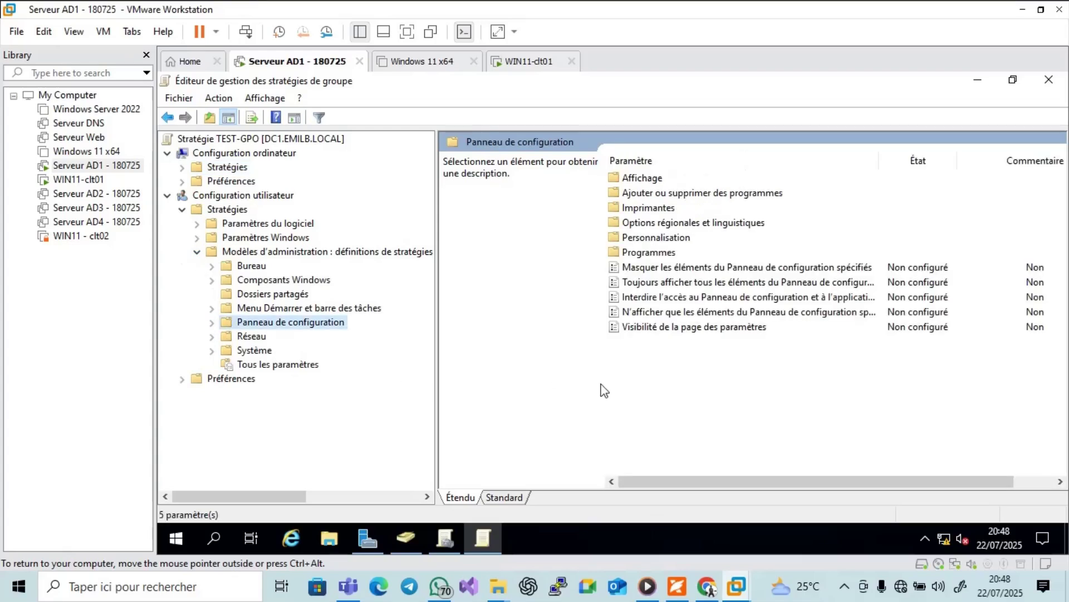
Set 'Interdire l'accès au Panneau de configuration et à l'application Paramètres du PC' to Activé and apply.
double_click(677, 301)
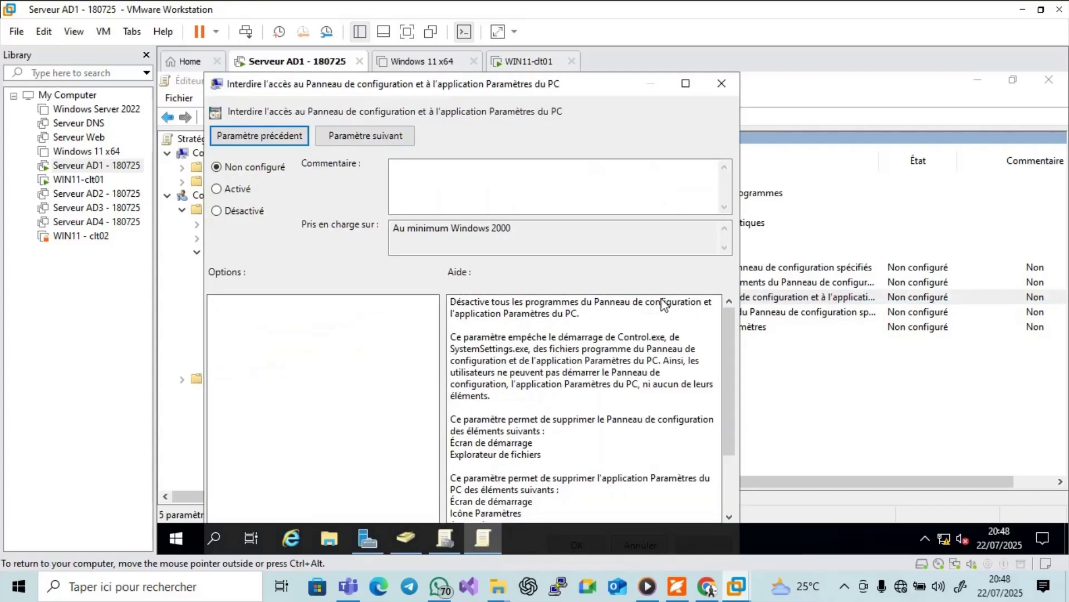
left_click(221, 193)
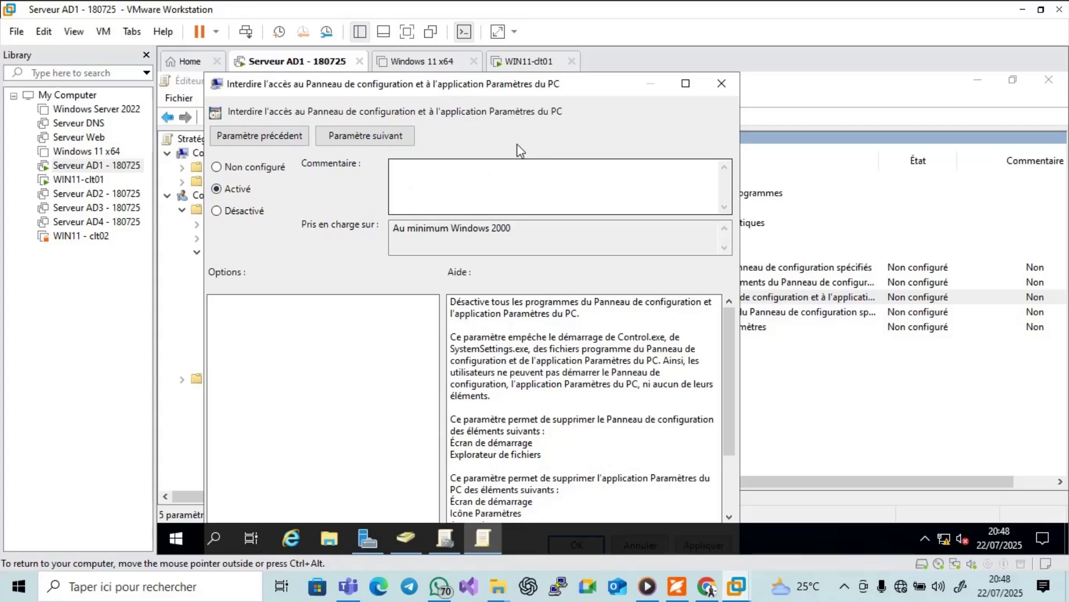
left_click(721, 83)
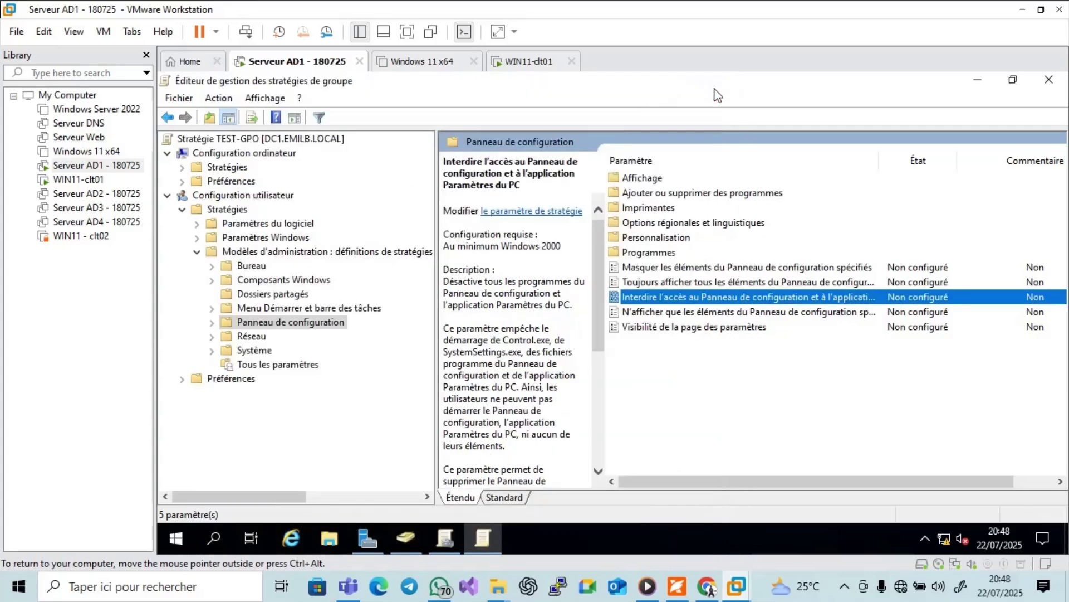
double_click(701, 296)
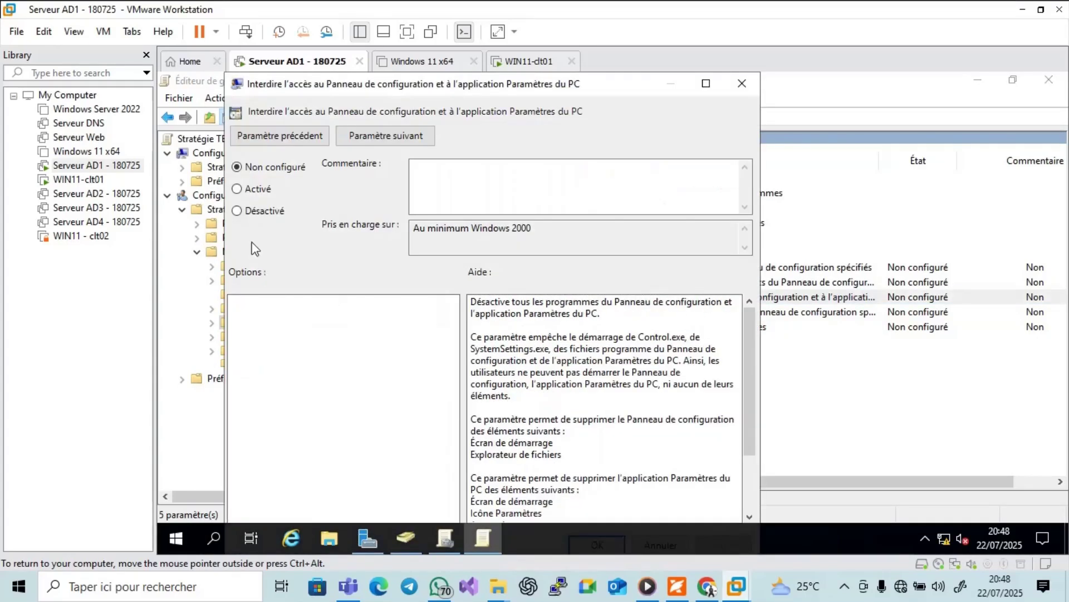
left_click(246, 190)
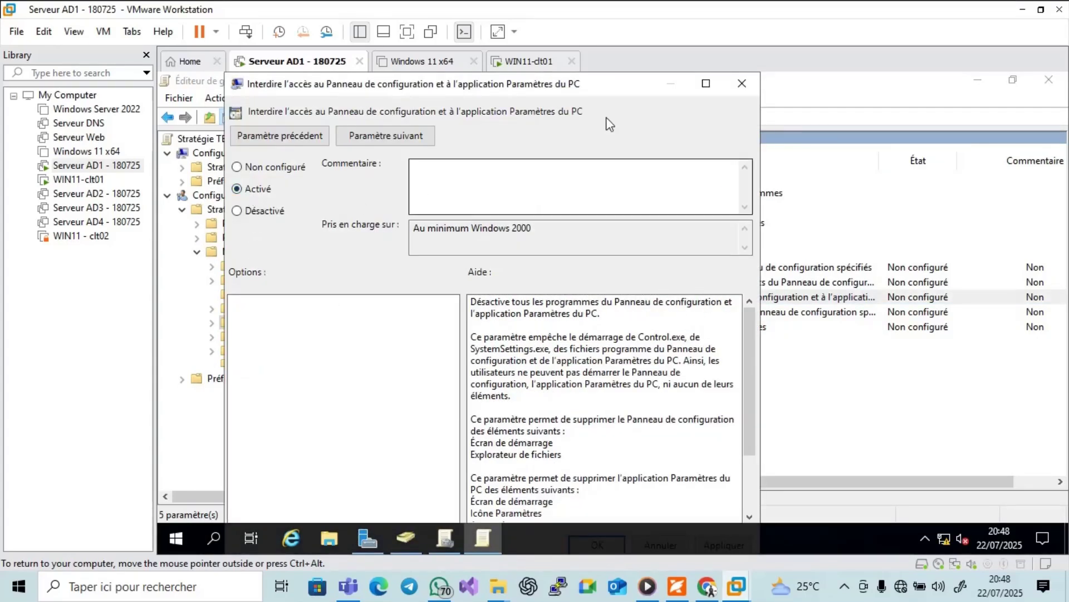
left_click(706, 84)
left_click(1032, 504)
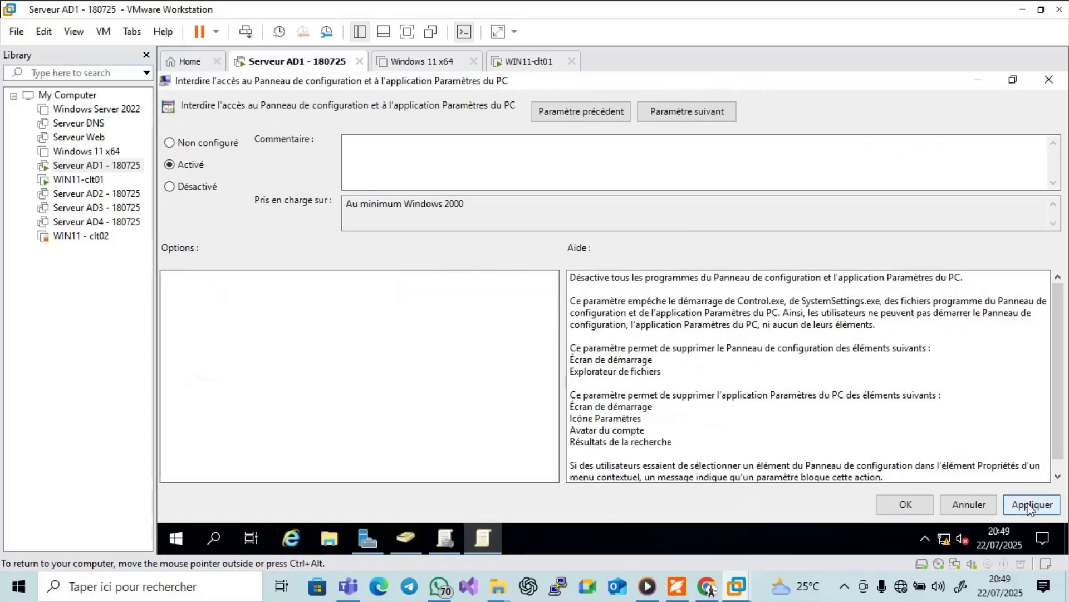
left_click(922, 504)
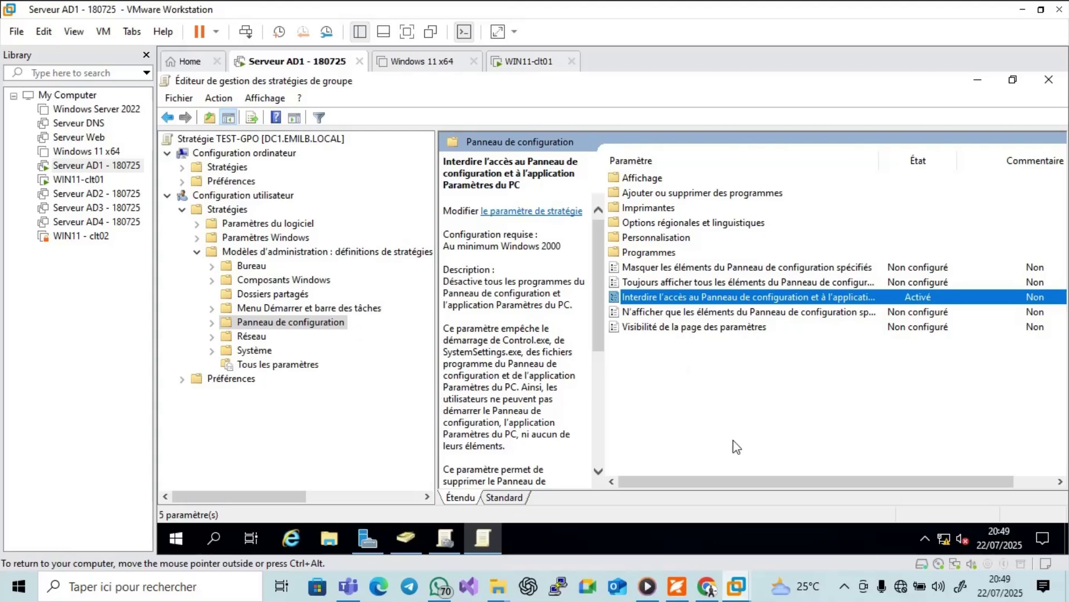
left_click(677, 586)
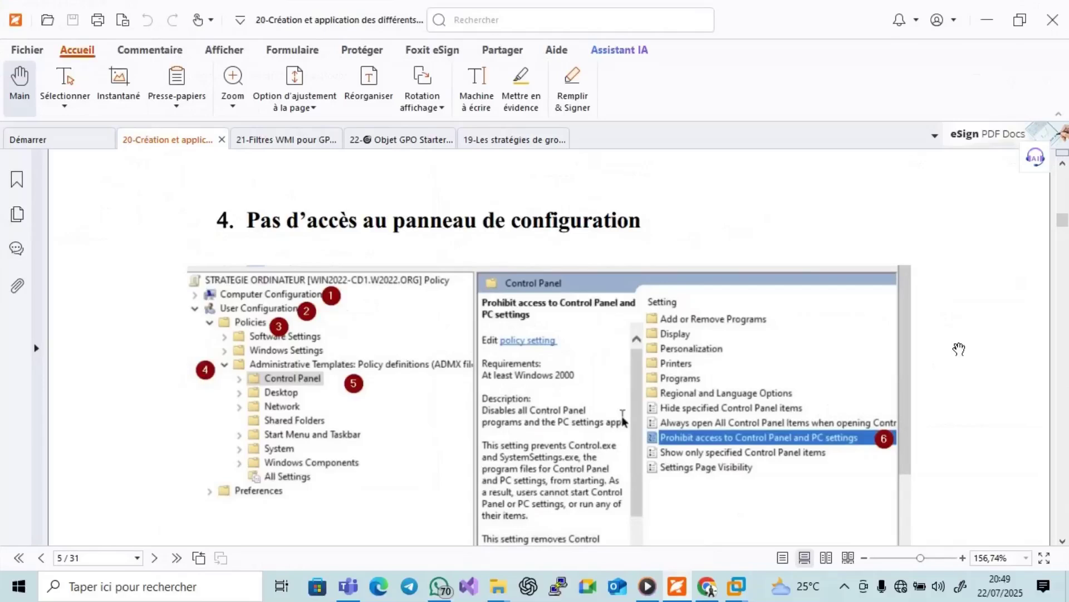
Scroll the guide past the Activer la GPO screenshot to page 6, then minimize it.
scroll(623, 421, "down", 10)
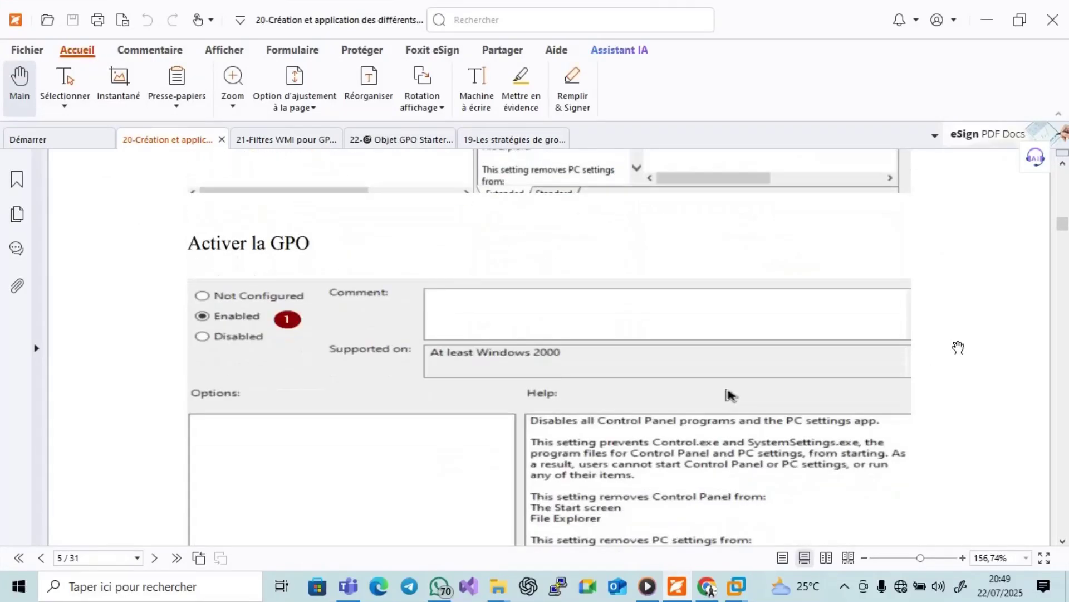
scroll(958, 347, "down", 10)
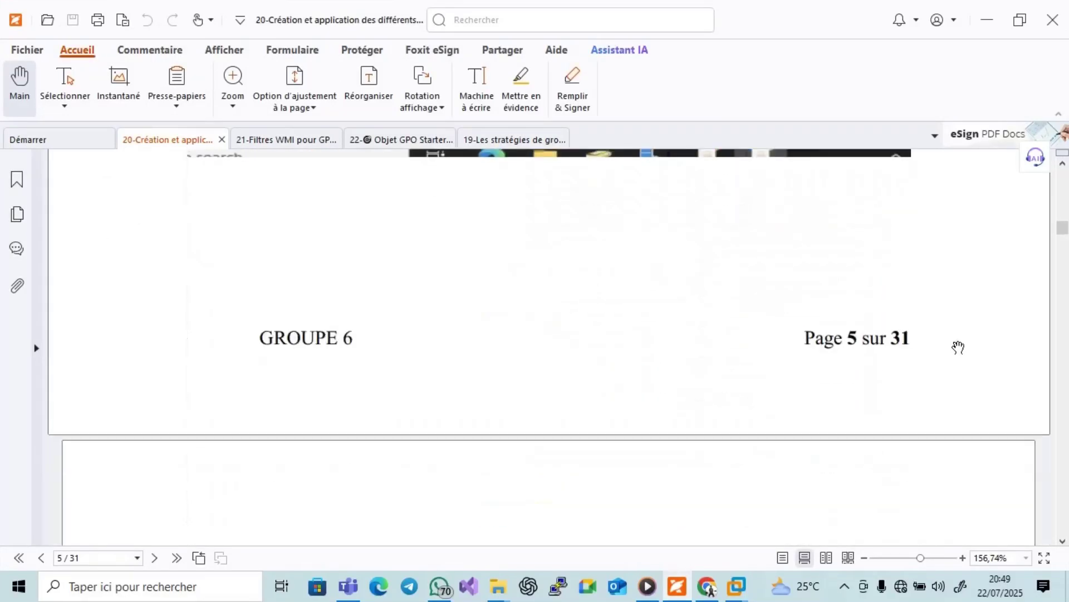
scroll(958, 347, "down", 3)
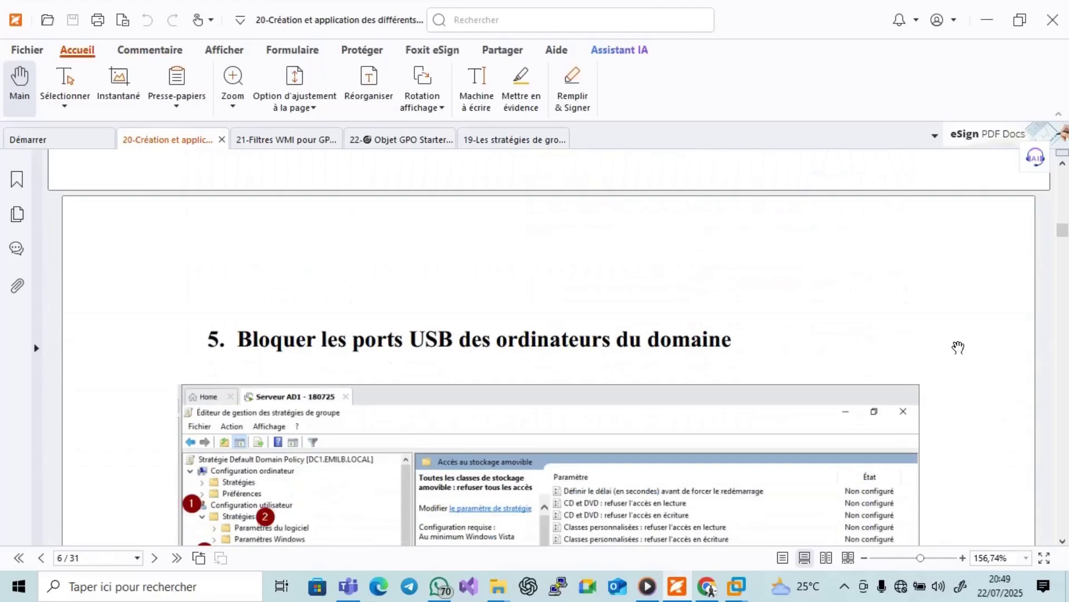
left_click(681, 588)
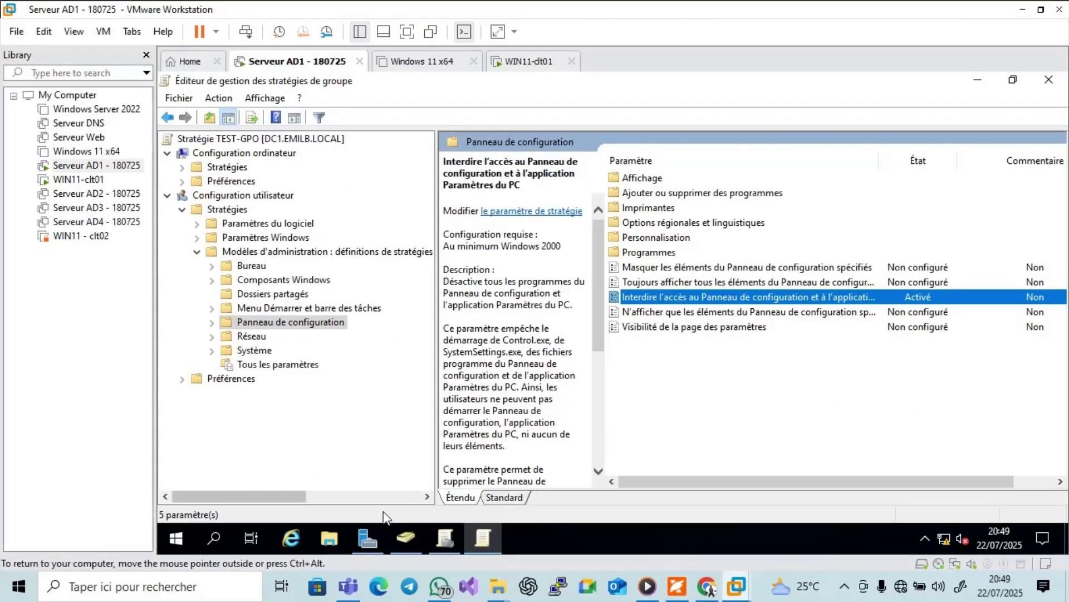
Restart WIN11-clt01 from its lock screen's power menu, then return to the Serveur AD1 - 180725 tab.
left_click(559, 60)
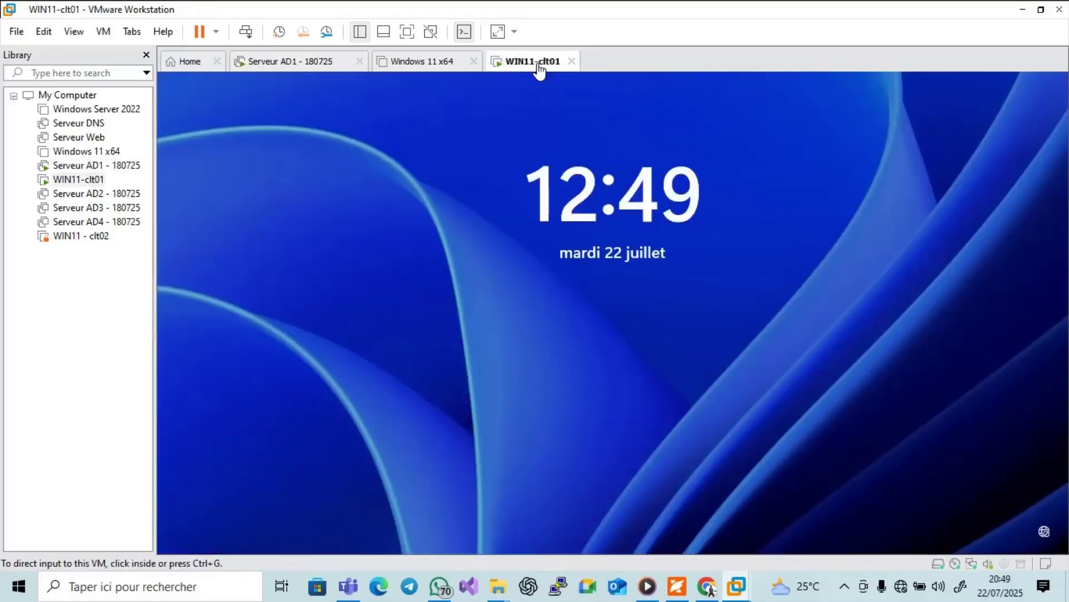
left_click(506, 251)
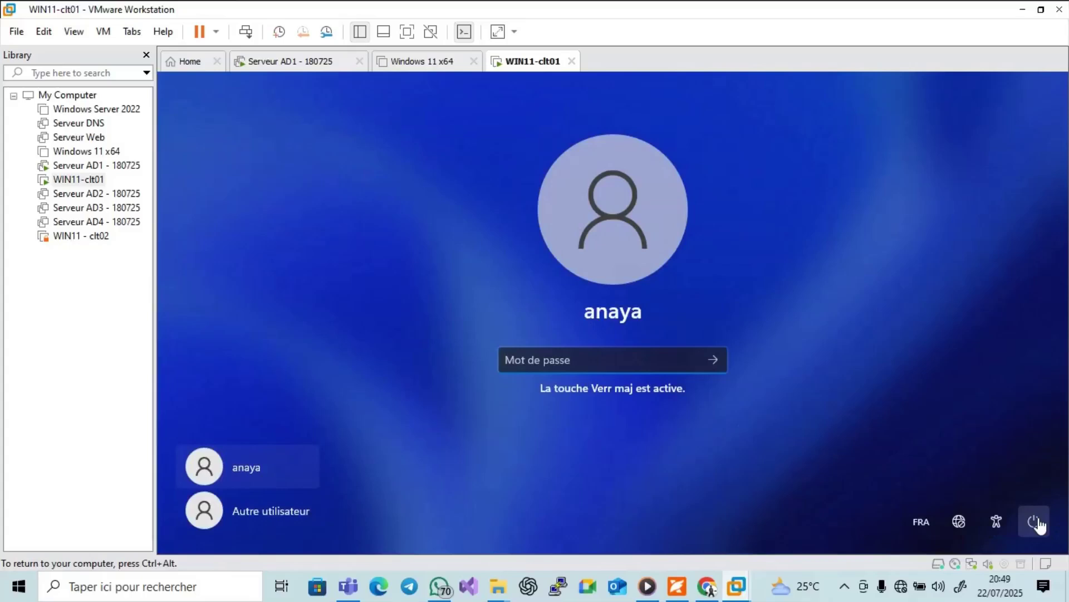
left_click(1034, 521)
left_click(1030, 494)
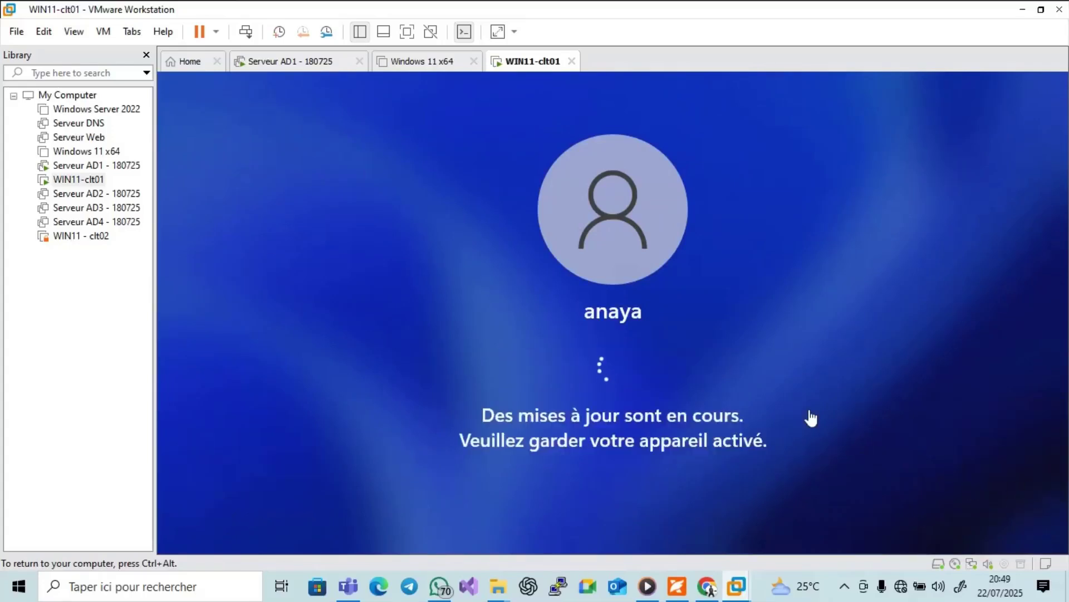
left_click(301, 61)
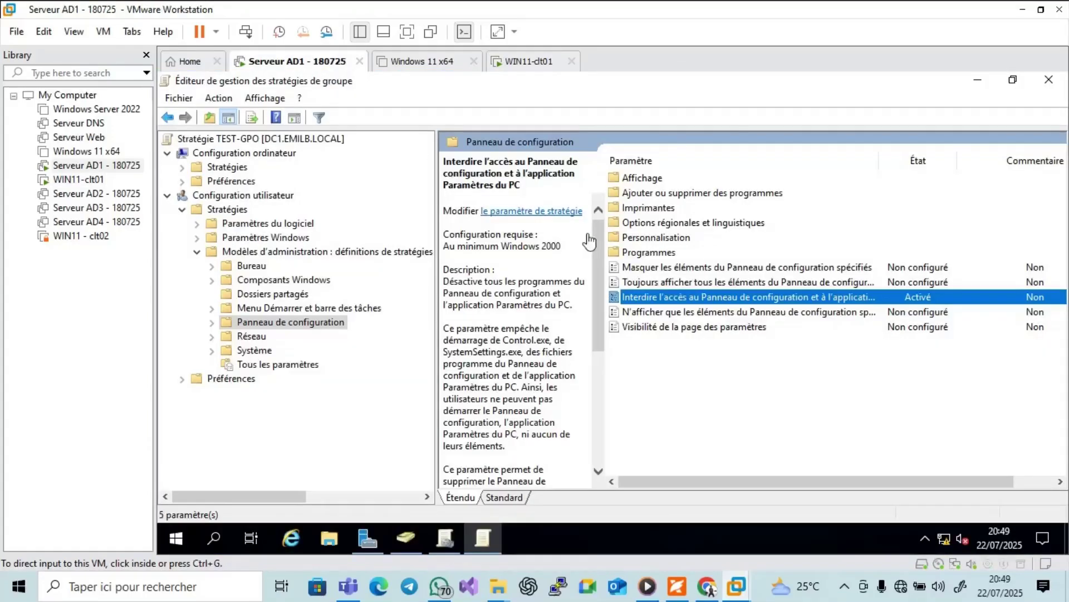
Close the Group Policy editor and select TEST-GPO under EMILB, cancelling an accidental rename.
left_click(1050, 80)
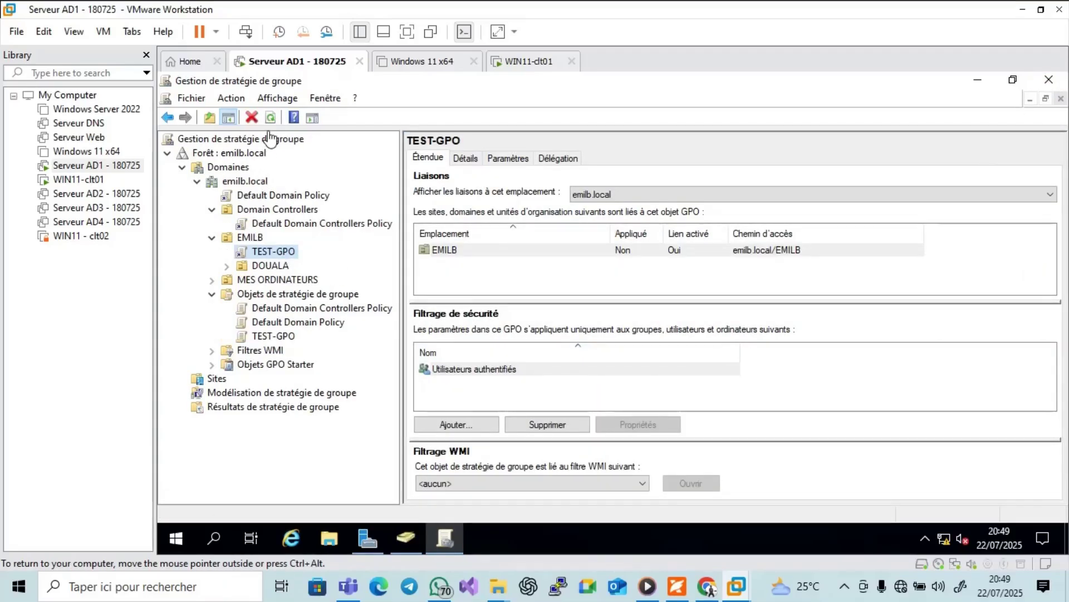
left_click(283, 254)
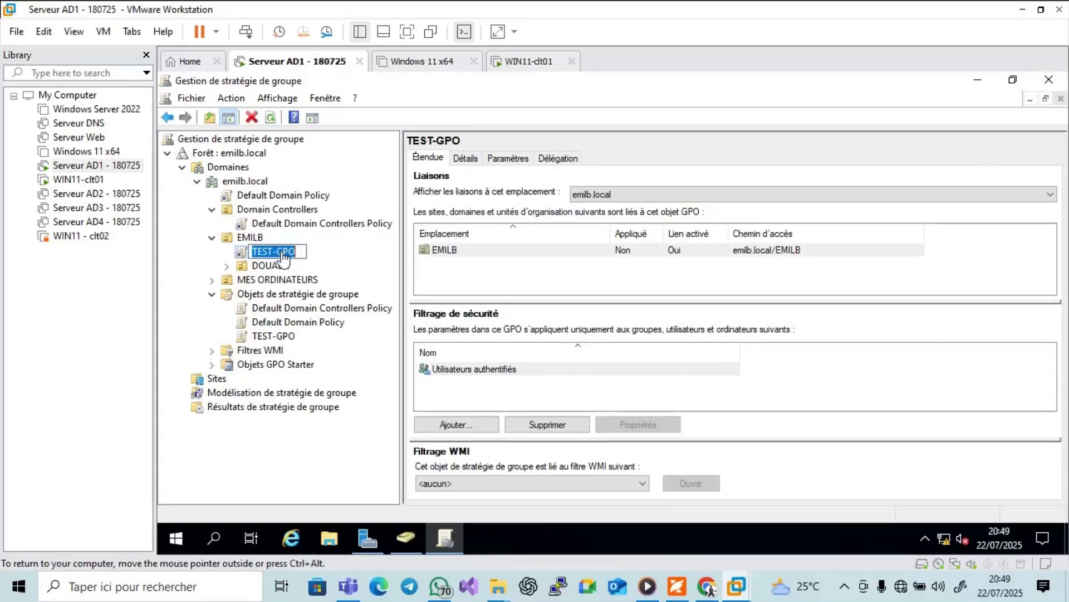
right_click(283, 254)
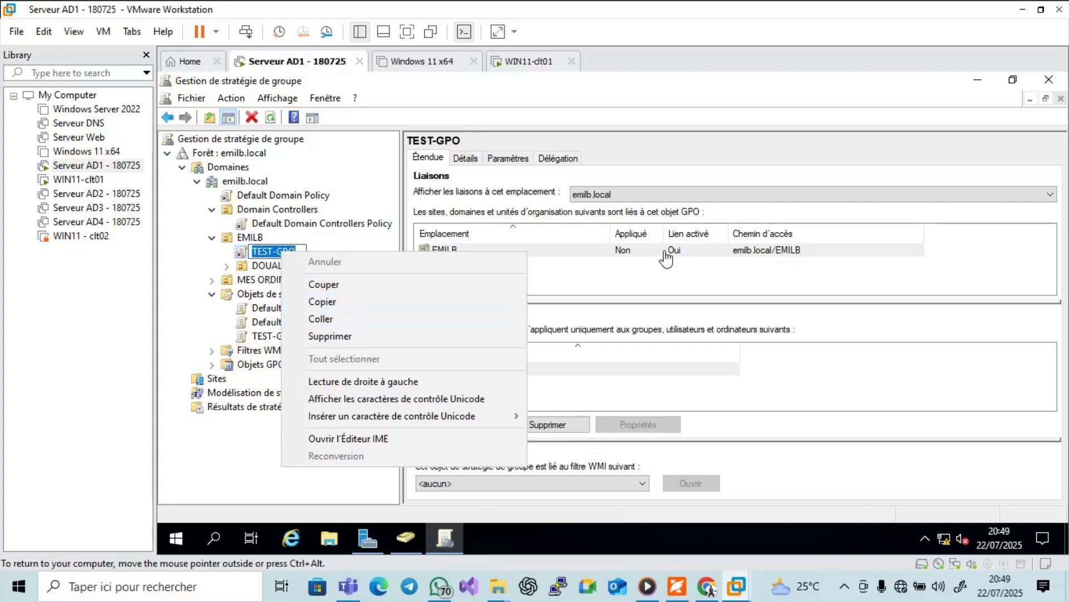
left_click(664, 254)
Show TEST-GPO's Paramètres report past the security warning and scroll through its policies.
left_click(471, 160)
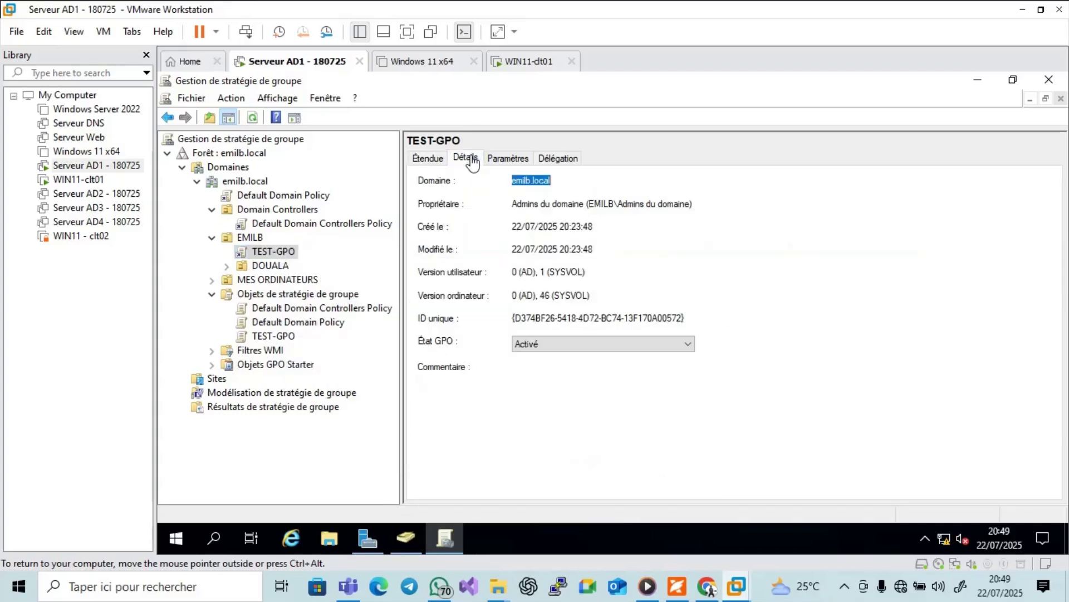
left_click(523, 161)
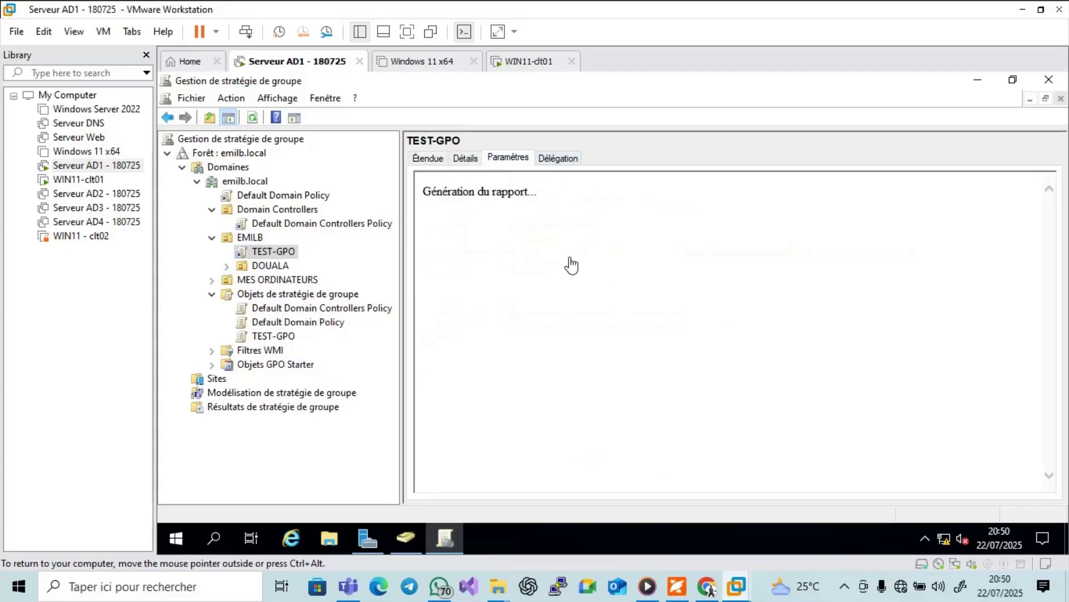
left_click(723, 181)
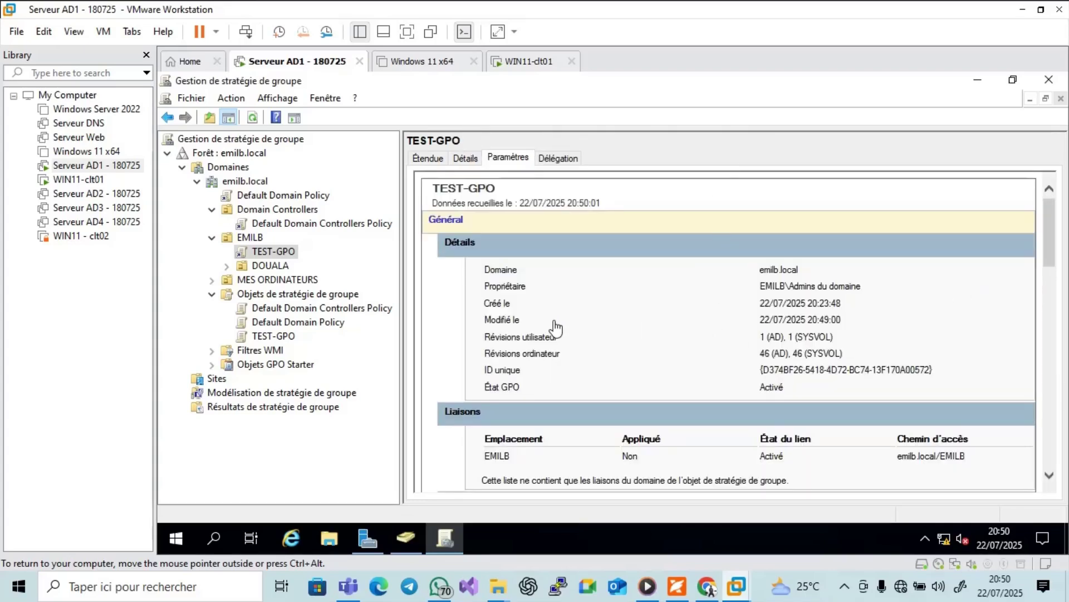
left_click_drag(1050, 248, 1052, 313)
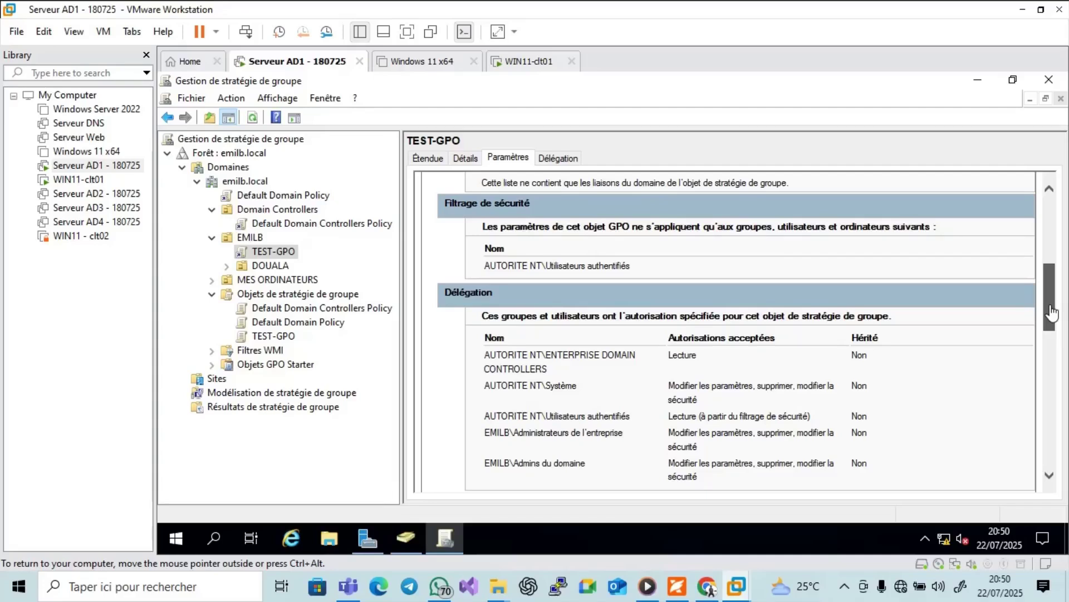
left_click_drag(1051, 313, 1055, 417)
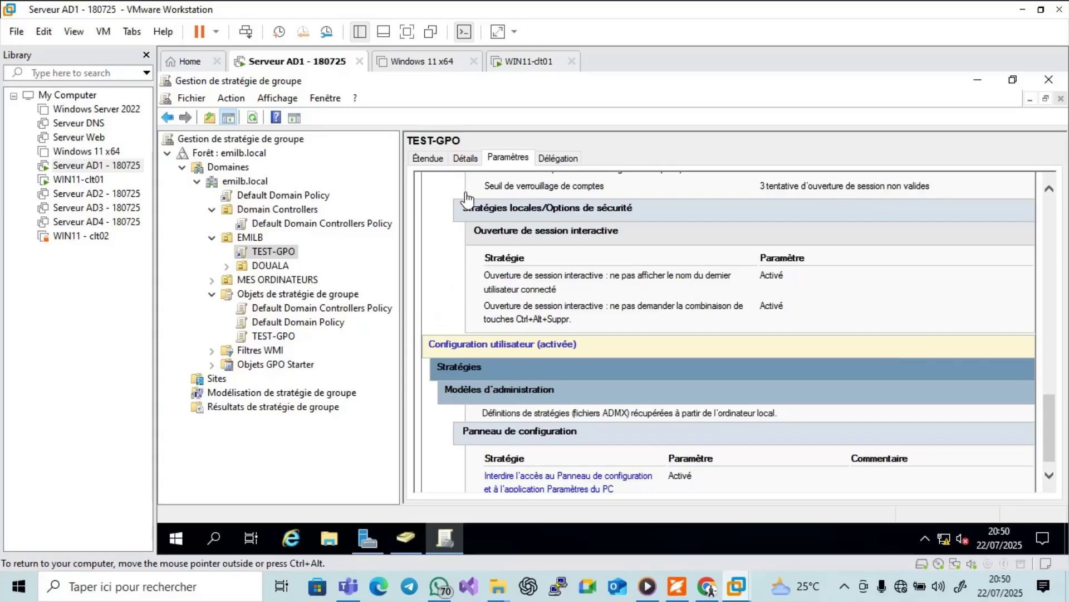
left_click(516, 65)
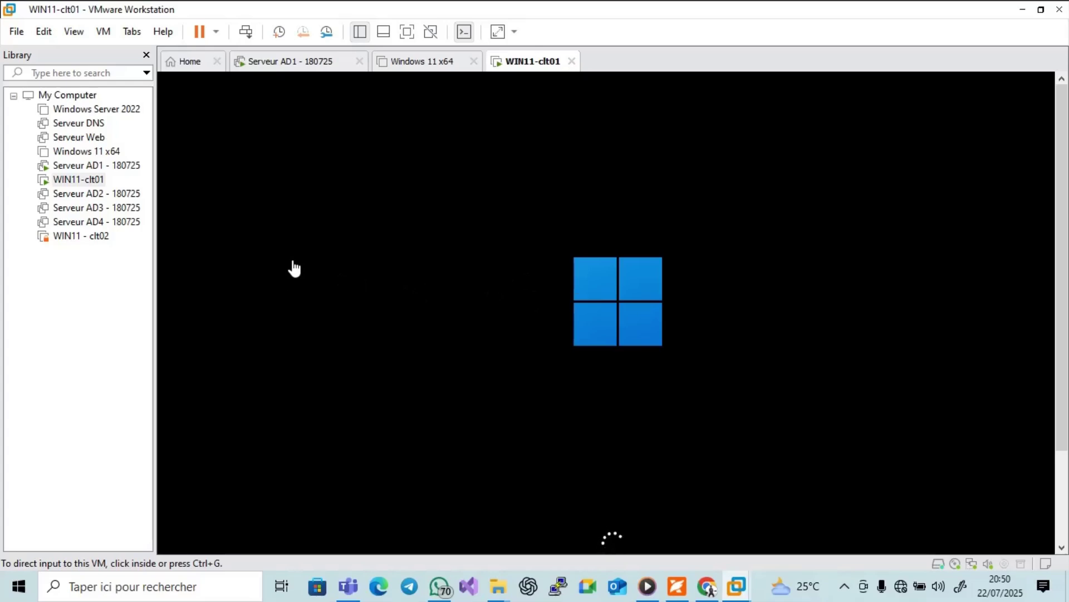
left_click(284, 62)
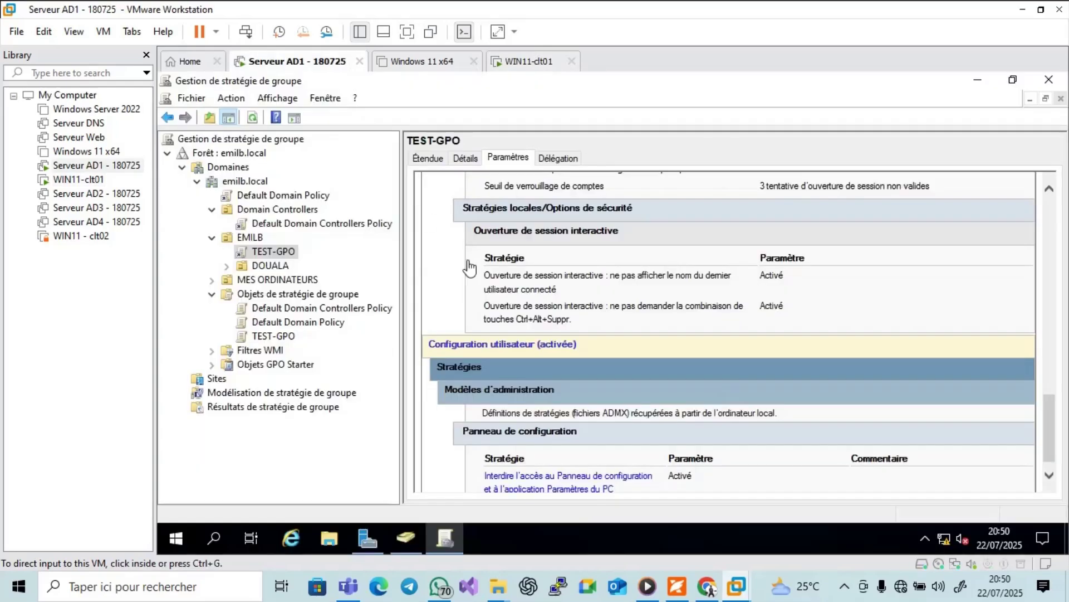
Check the domain user account in the EMILB OU in Active Directory Users and Computers.
left_click(408, 549)
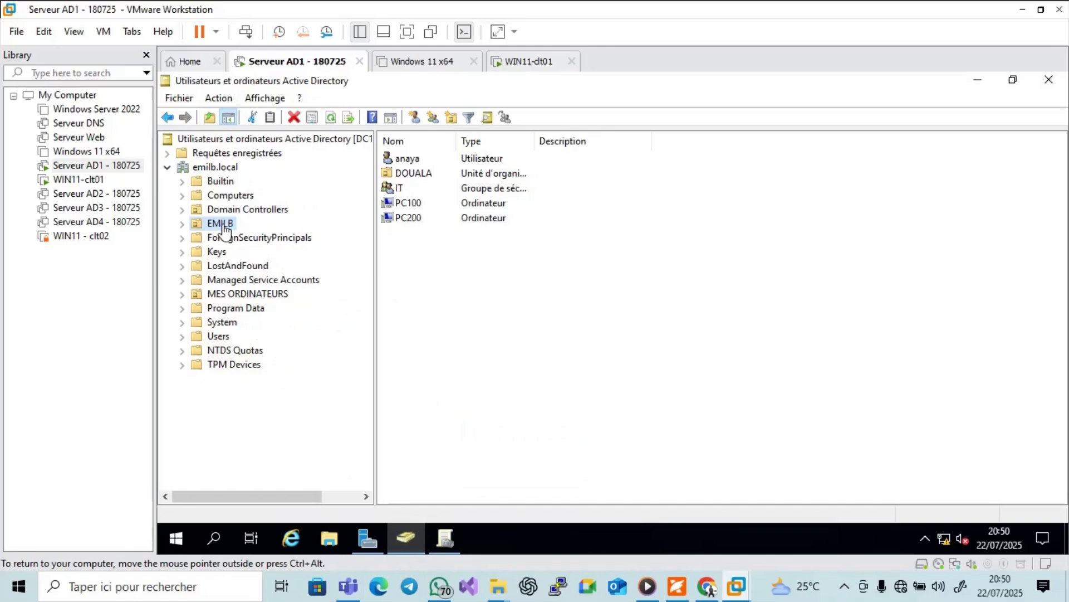
left_click(408, 162)
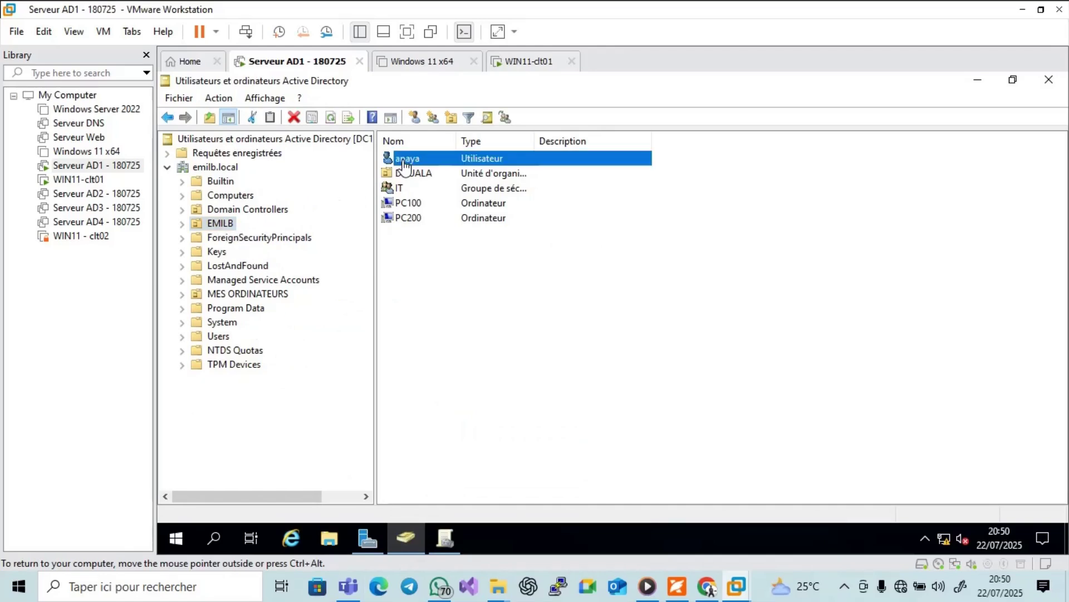
left_click(526, 63)
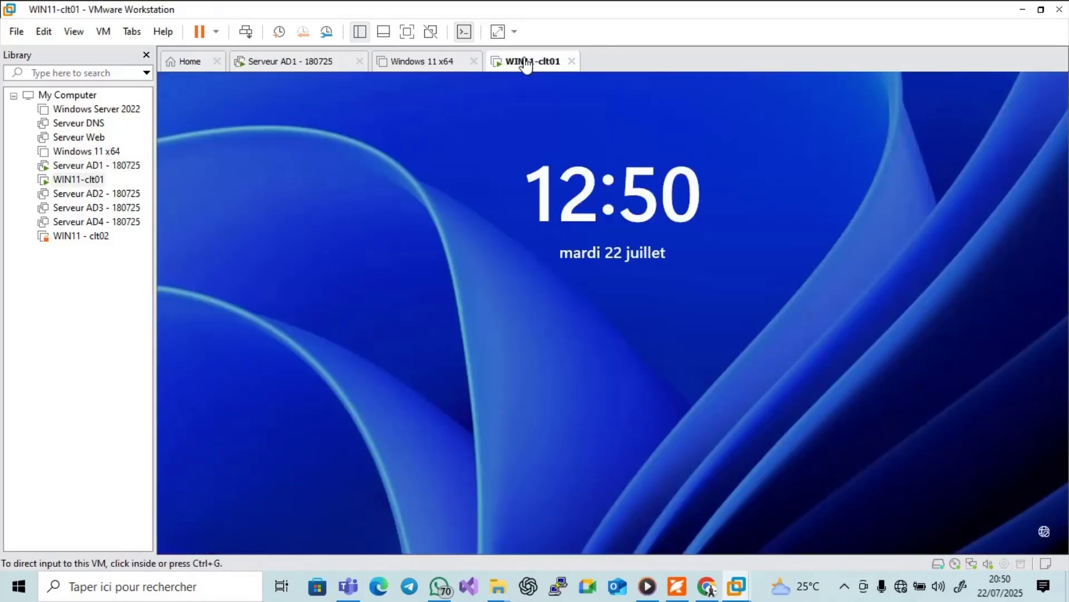
Sign in to WIN11-clt01 as the domain user by entering the account password.
left_click(539, 304)
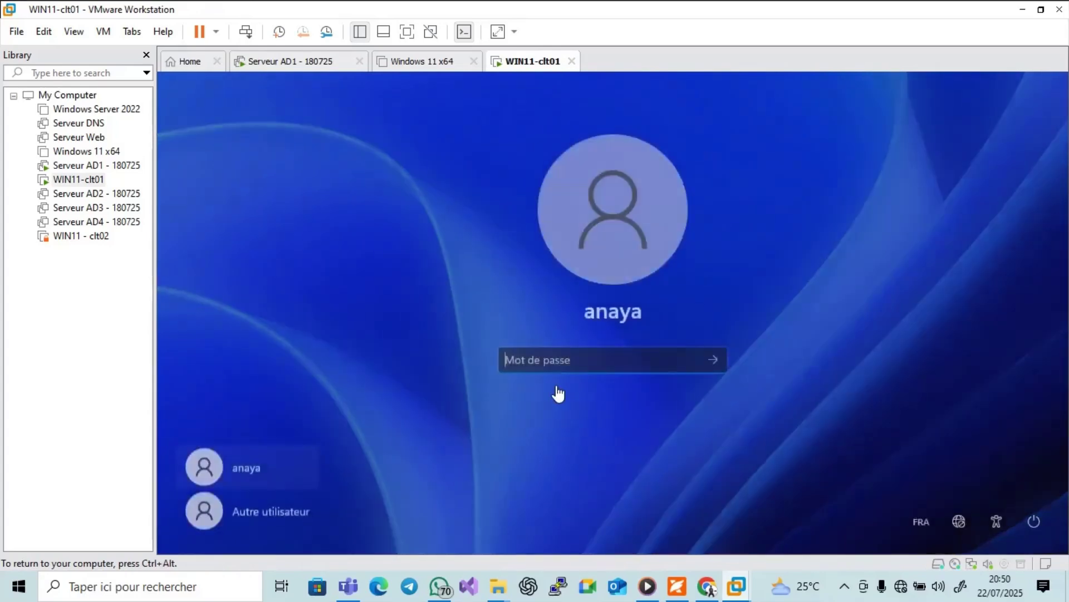
key("Caps_Lock")
type("a")
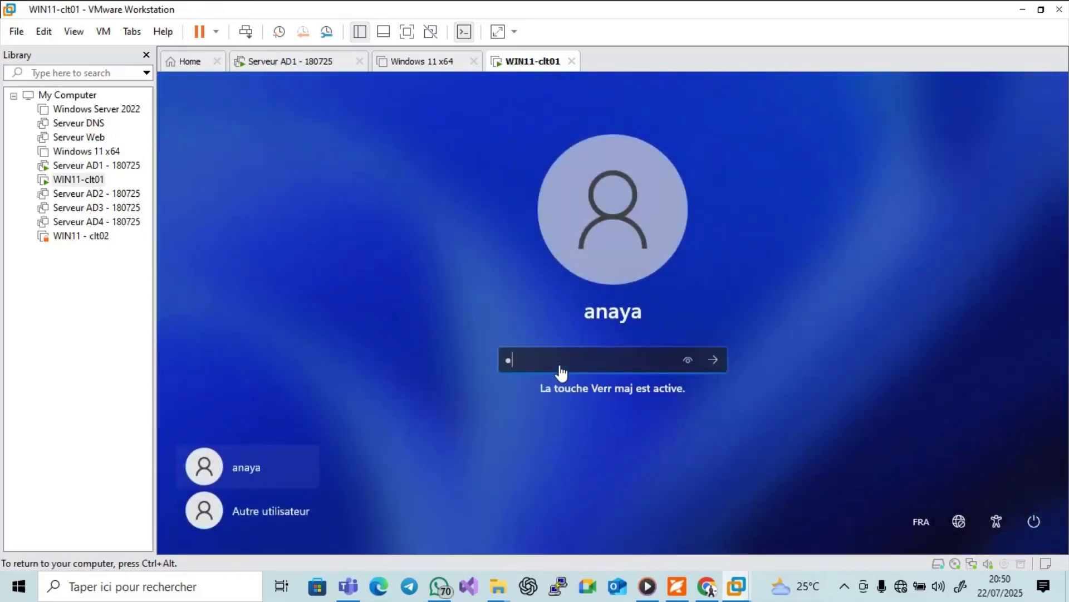
key("Caps_Lock")
key("Caps_Lock")
key("Return")
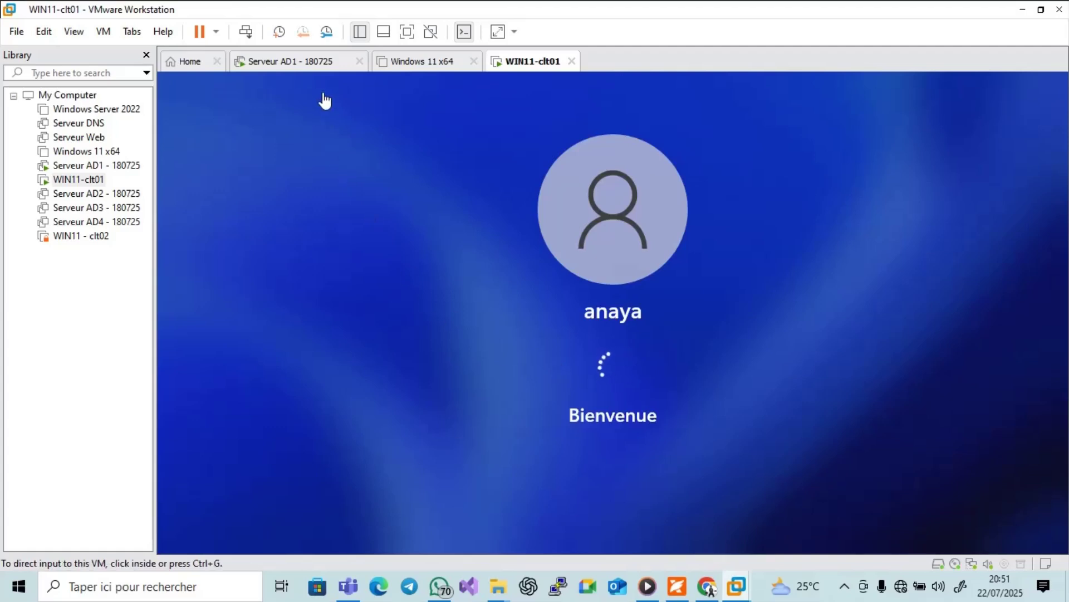
Enforce the TEST-GPO link on EMILB in Group Policy Management and refresh the view.
left_click(322, 61)
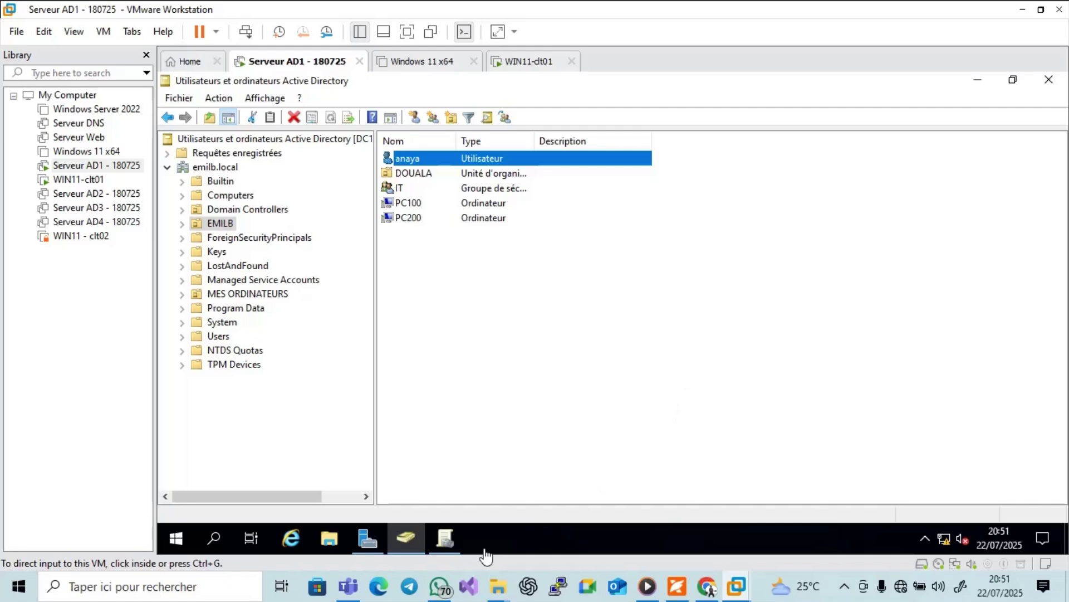
left_click(447, 539)
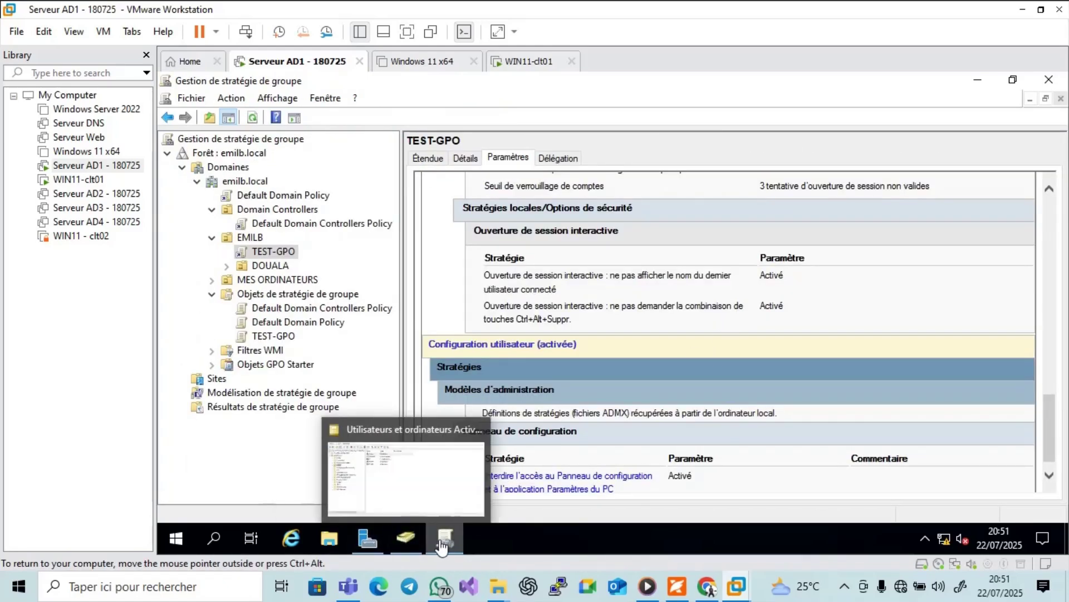
mouse_move(444, 547)
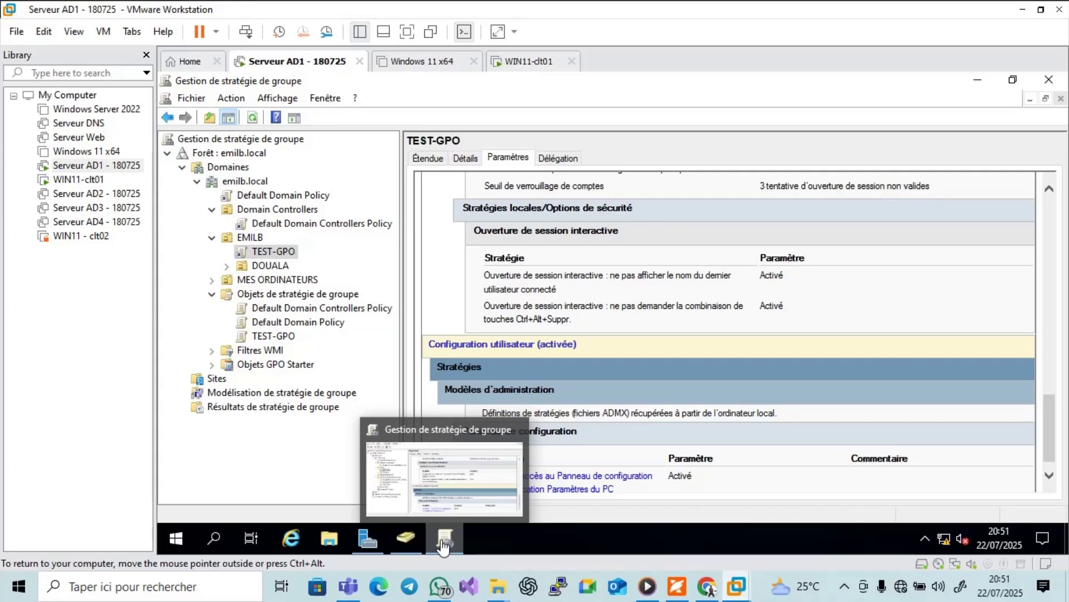
right_click(270, 257)
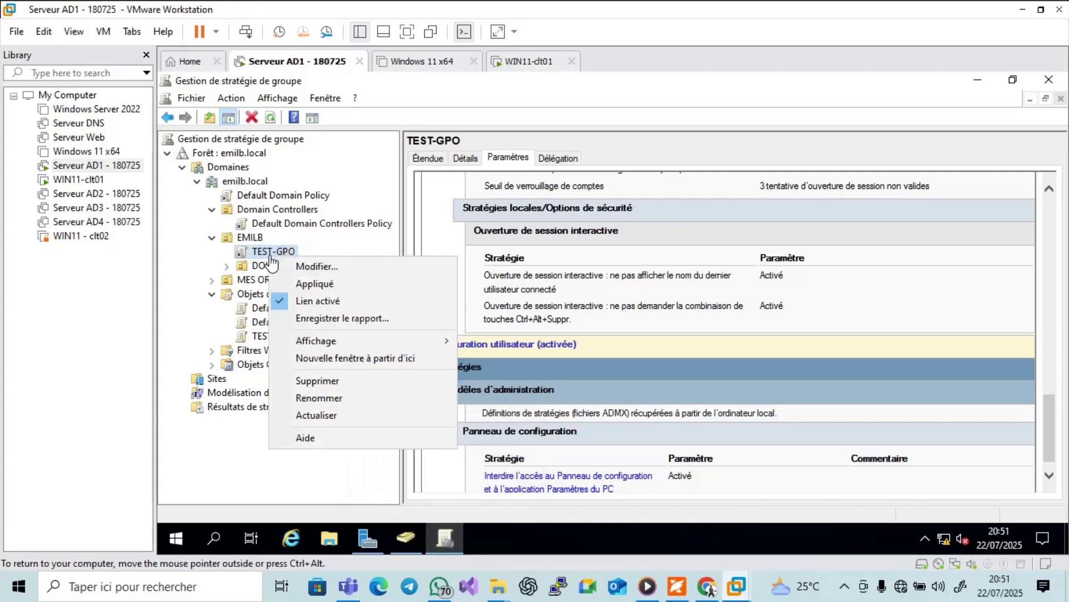
left_click(312, 285)
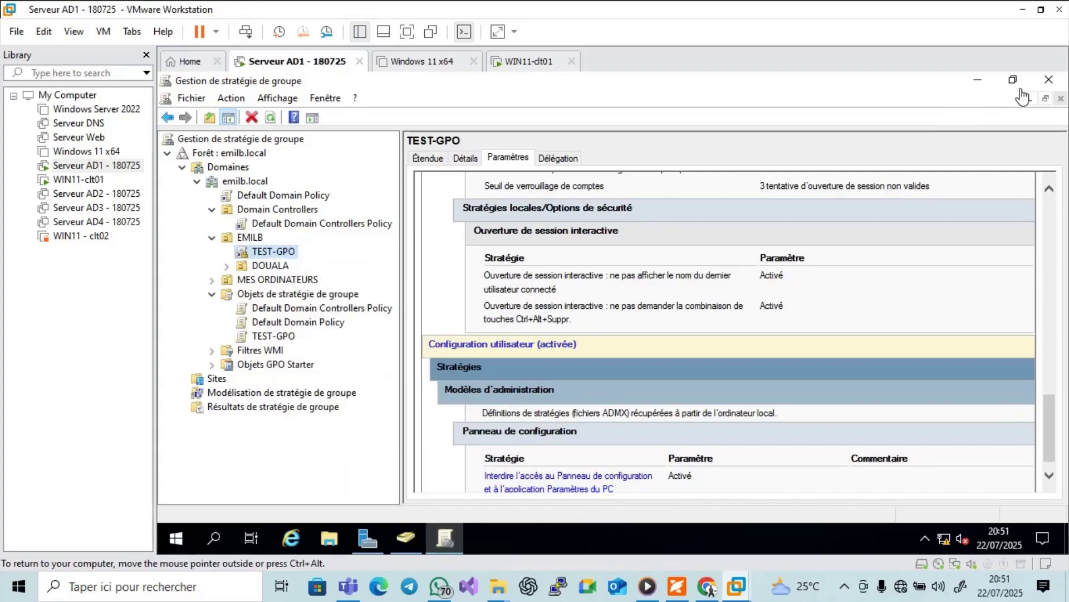
left_click(231, 98)
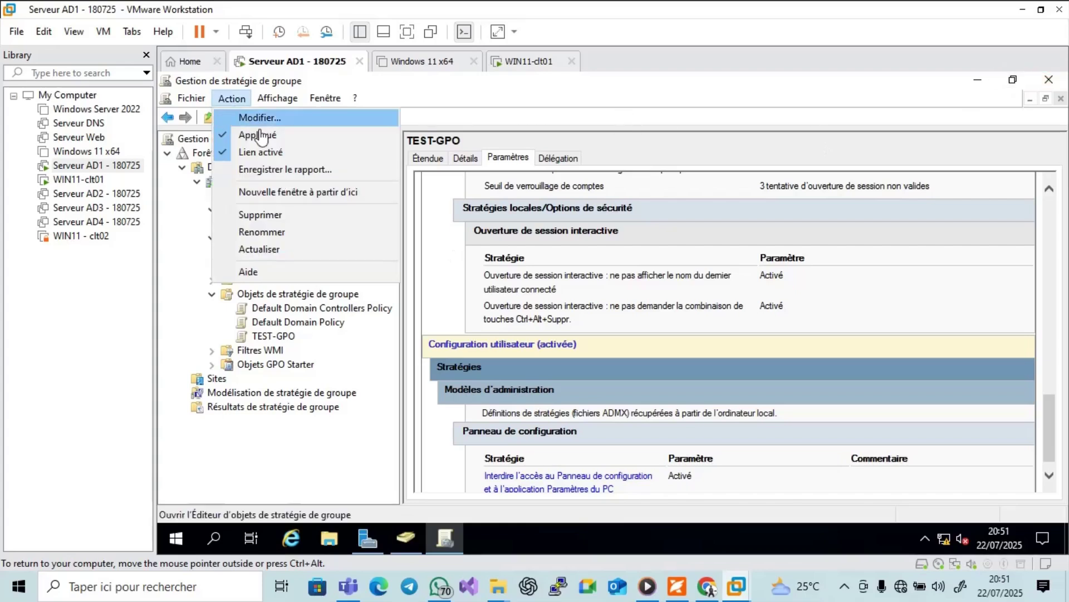
left_click(268, 249)
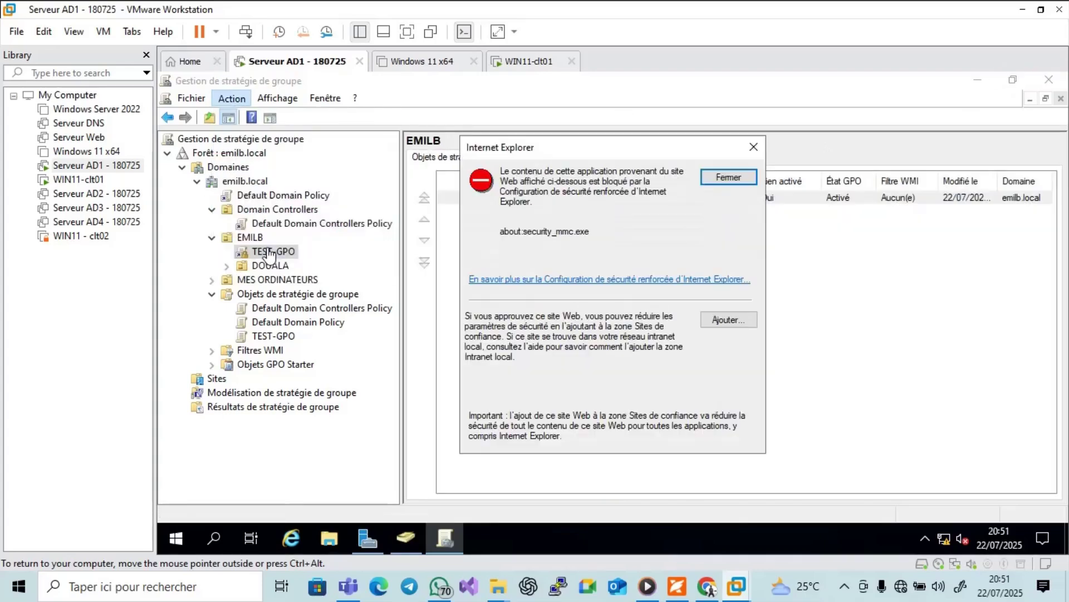
left_click(716, 178)
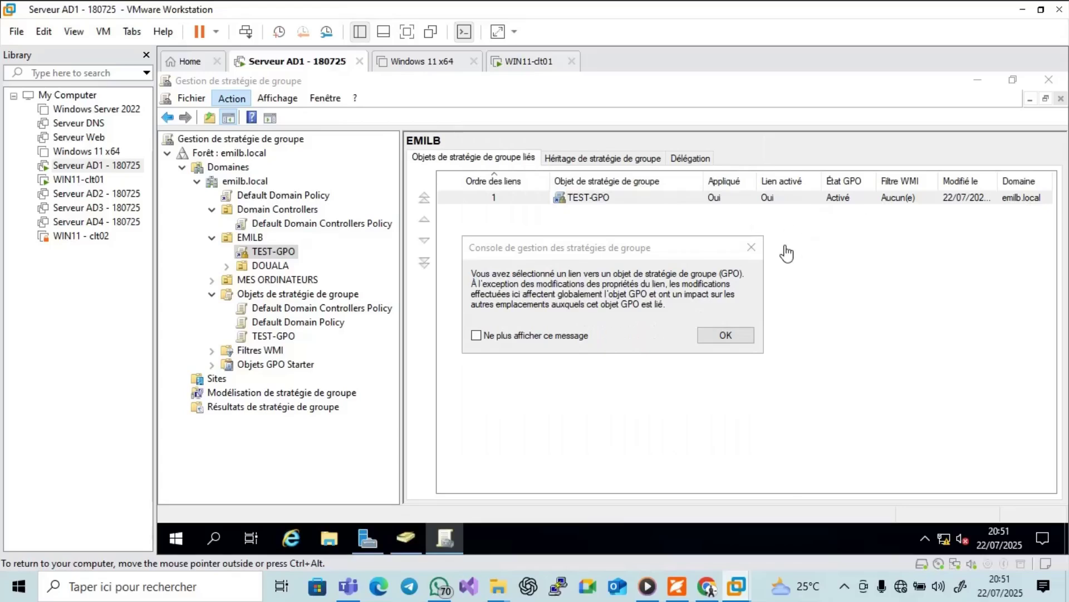
left_click(723, 336)
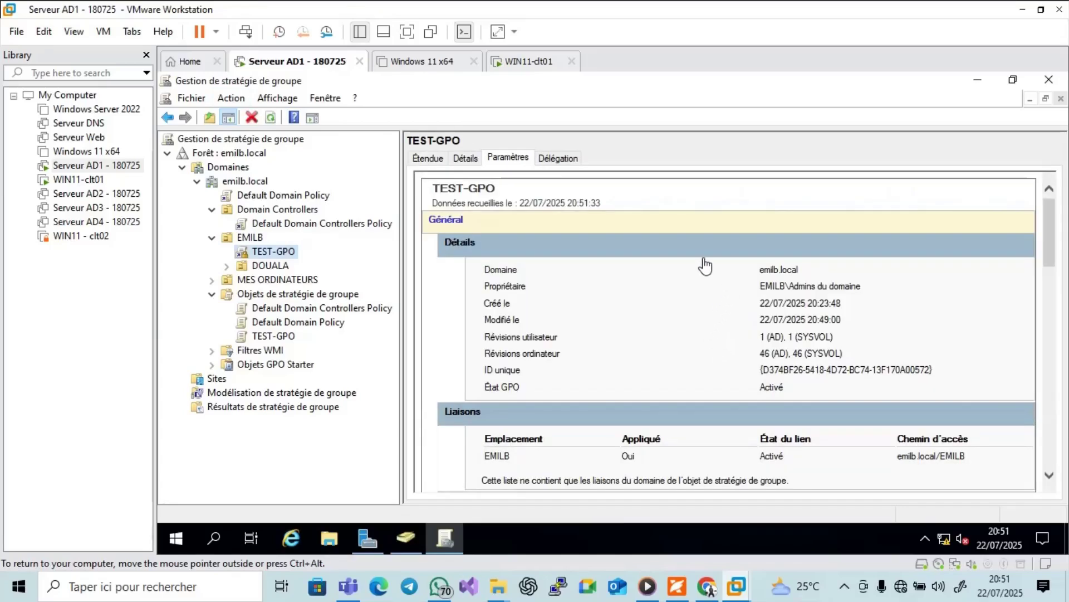
Review TEST-GPO's scope, details, settings report and delegation permissions, then go to WIN11-clt01.
left_click(426, 158)
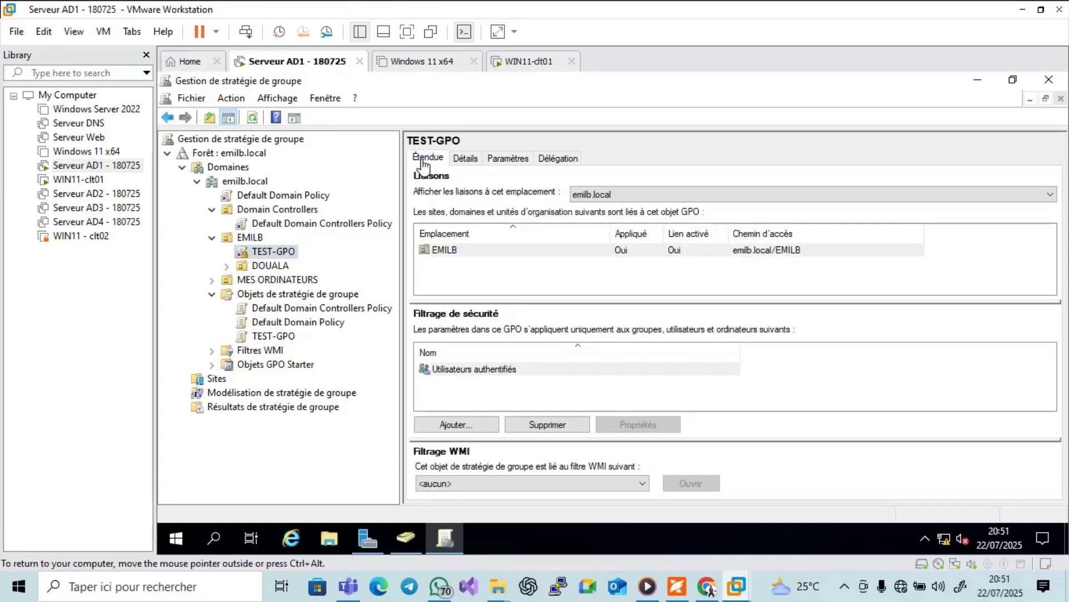
left_click(457, 162)
left_click(506, 161)
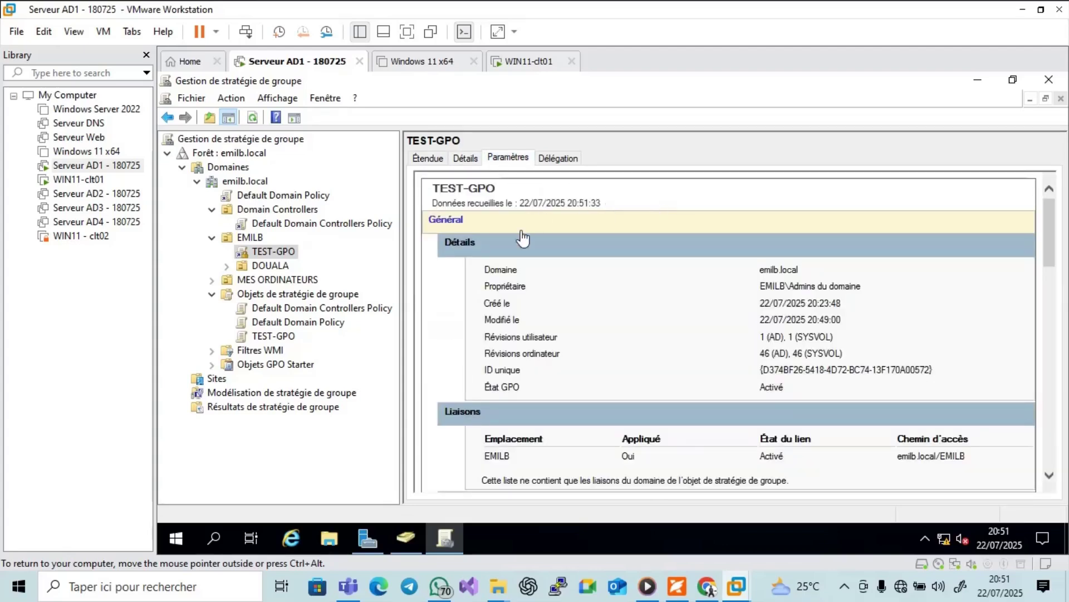
left_click(557, 158)
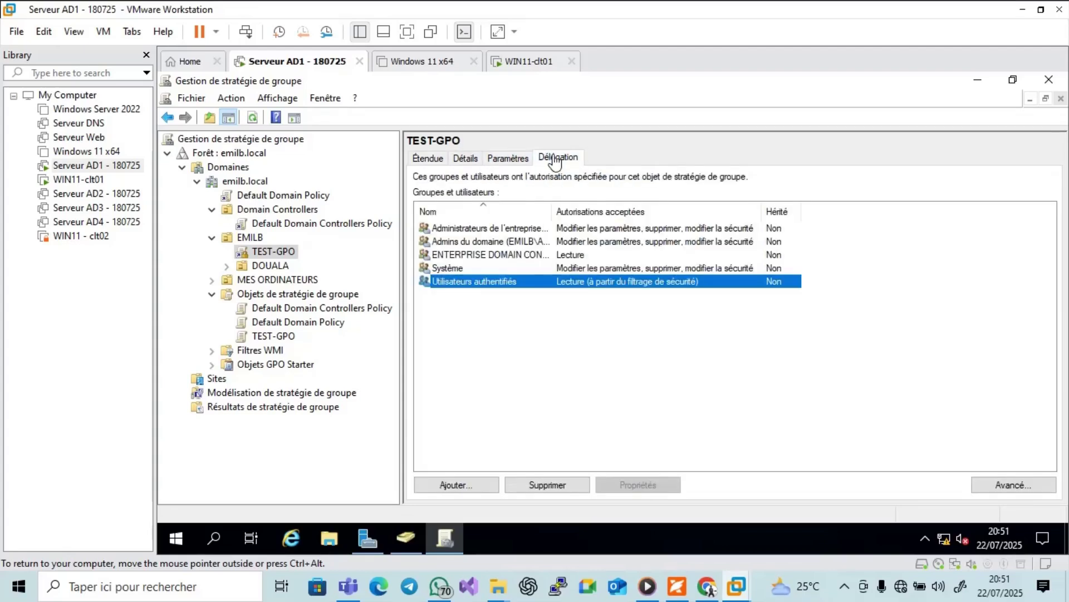
left_click(507, 159)
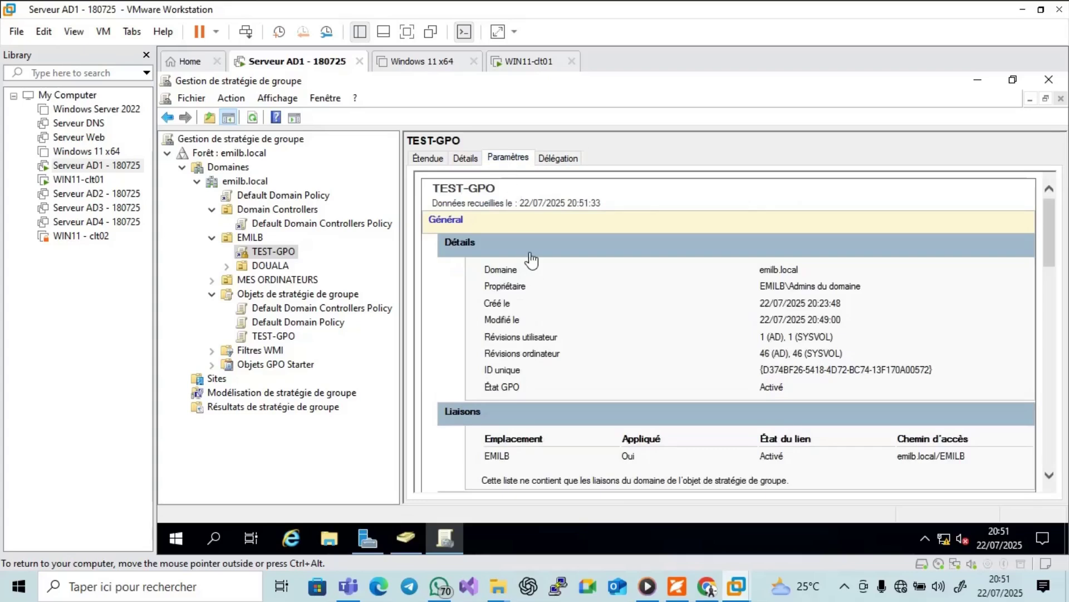
left_click(524, 62)
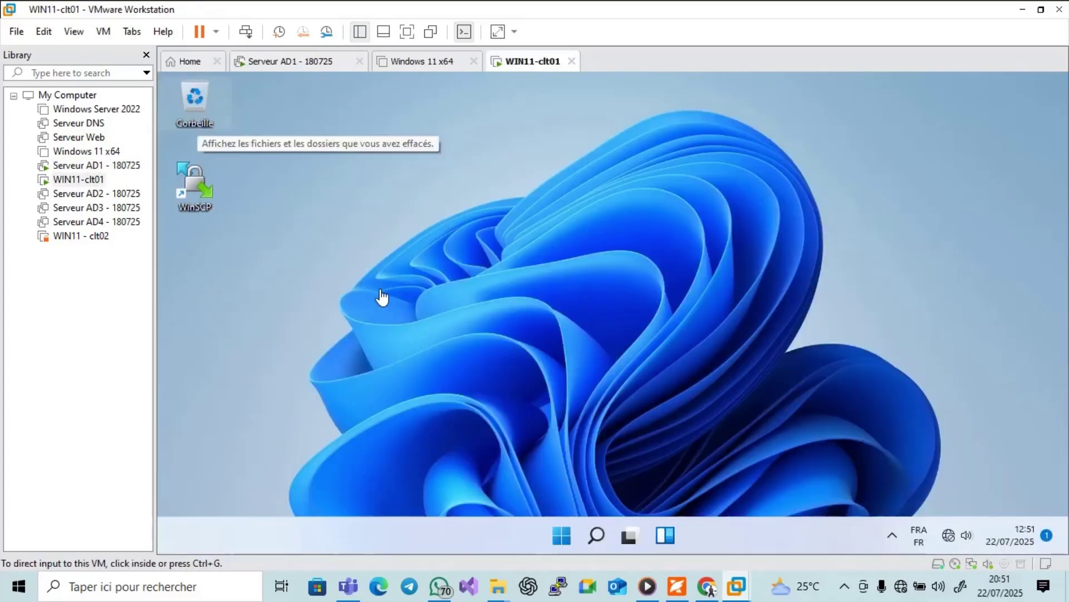
left_click(572, 541)
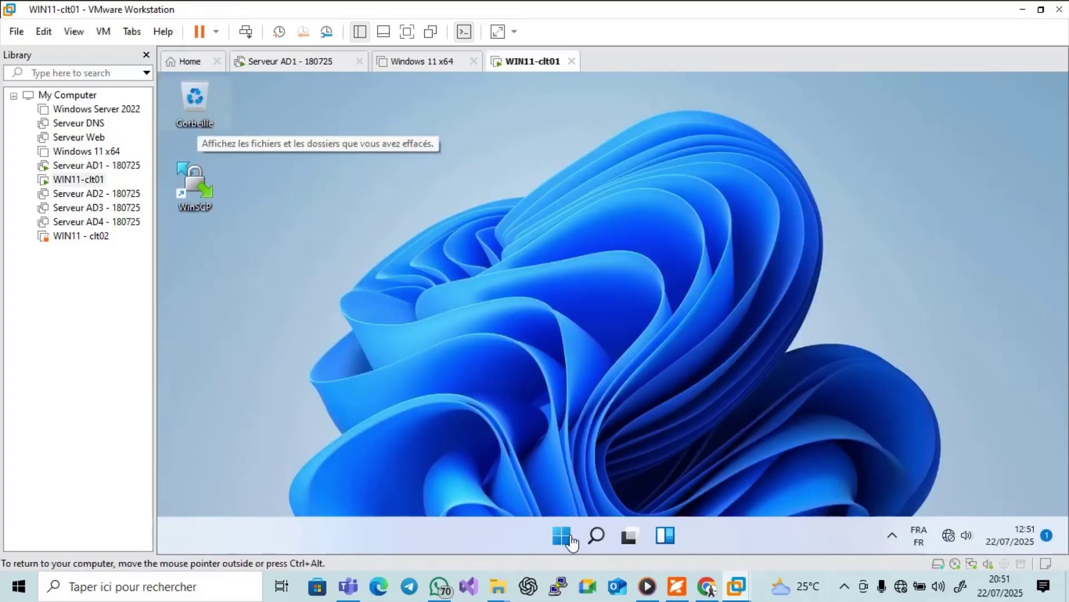
key("ctrl+alt")
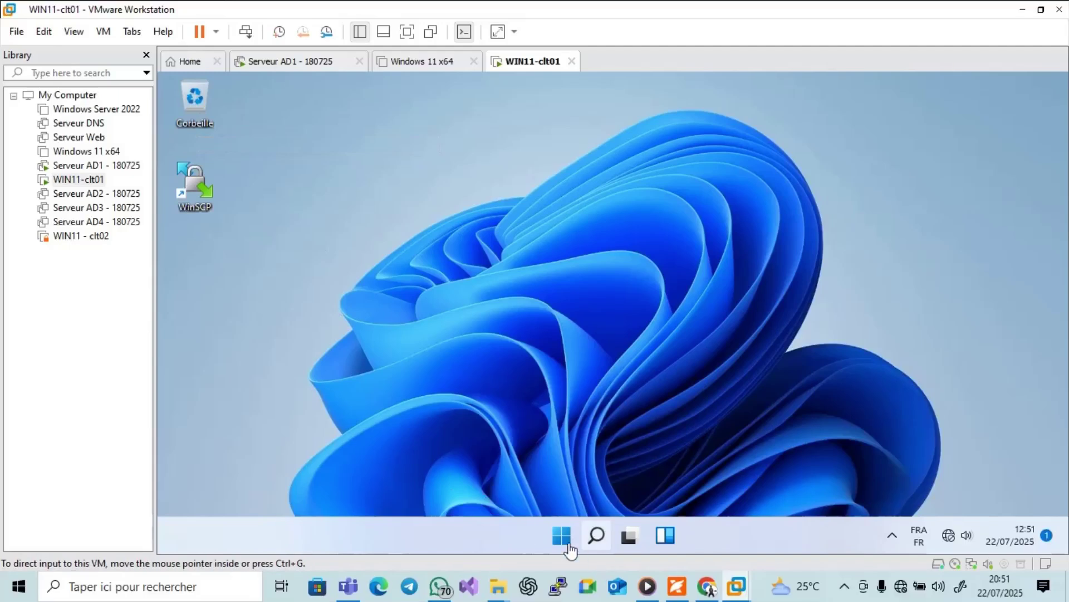
left_click(564, 538)
left_click(566, 539)
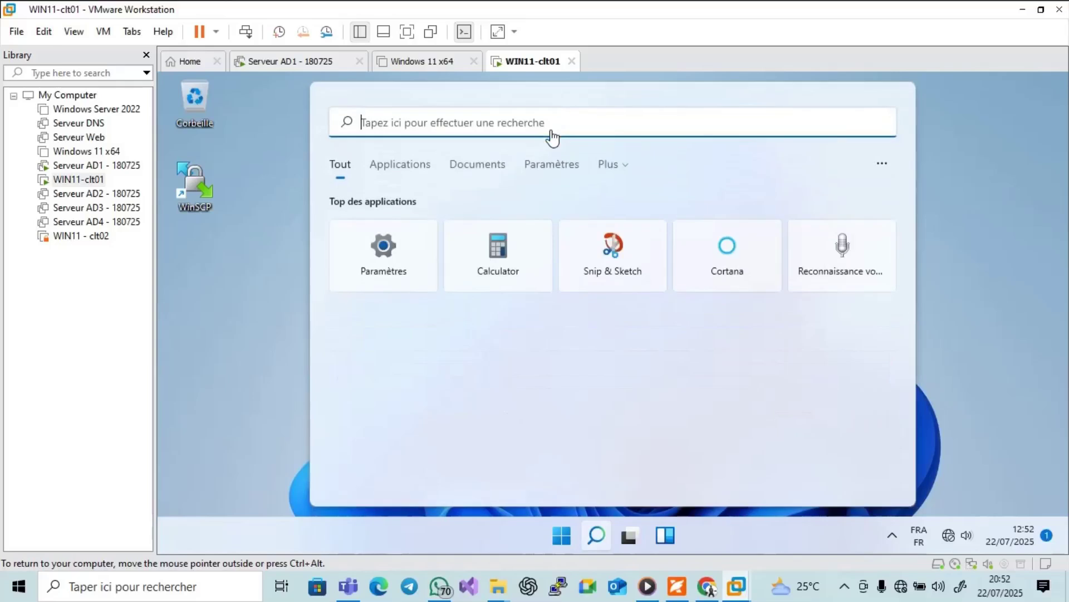
type("P")
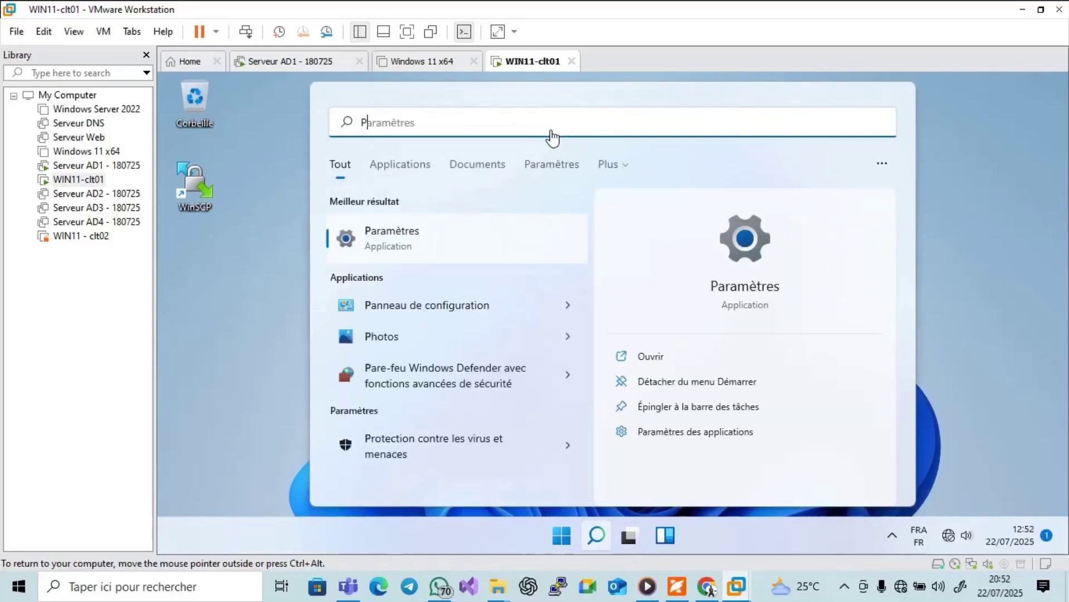
left_click(484, 315)
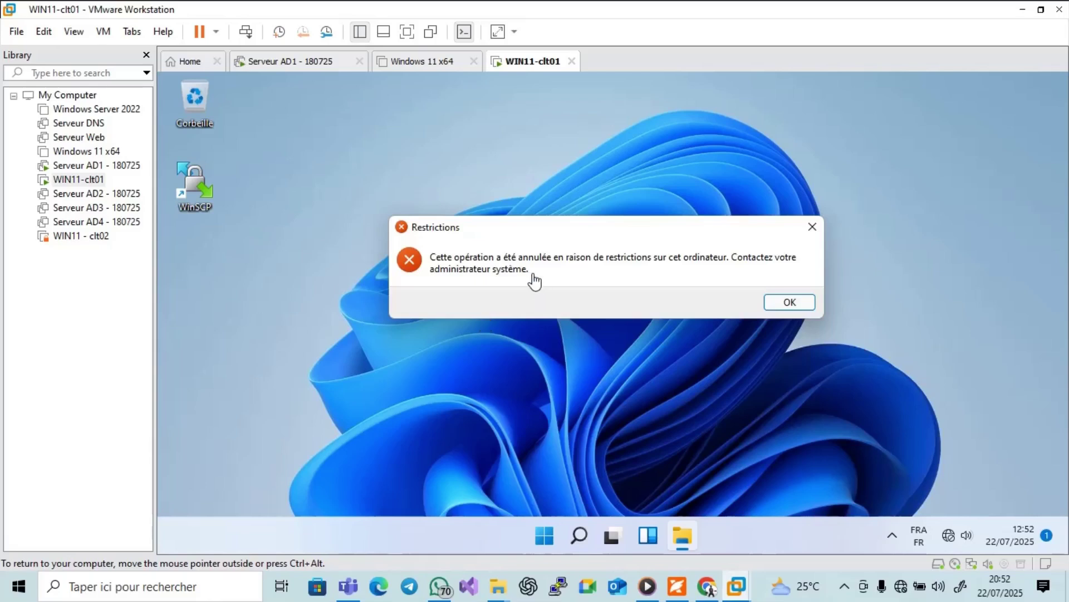
left_click(788, 303)
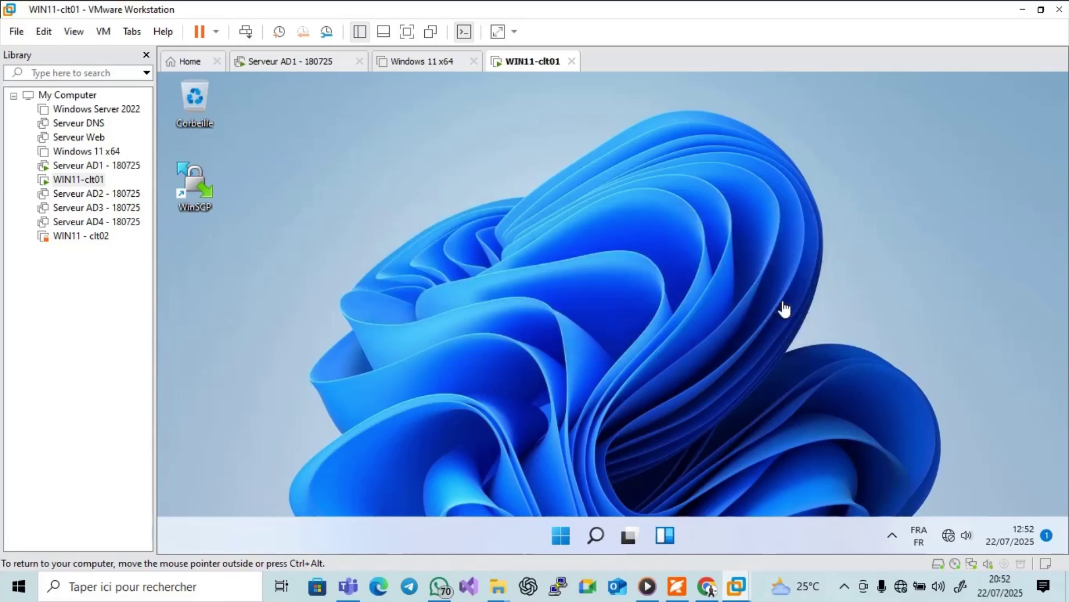
left_click(676, 585)
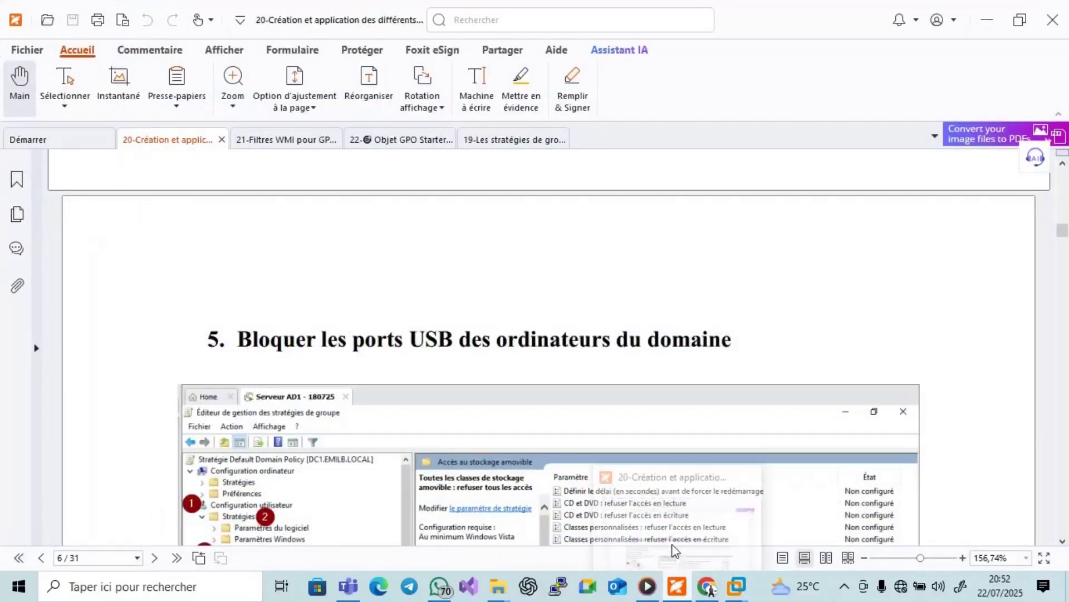
scroll(762, 333, "up", 15)
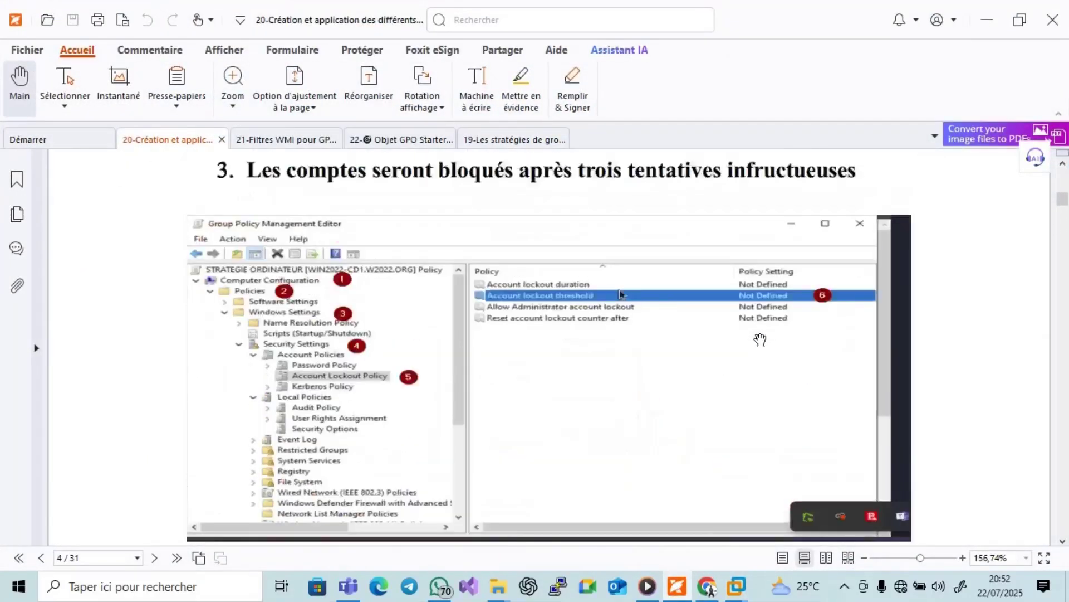
scroll(761, 340, "up", 10)
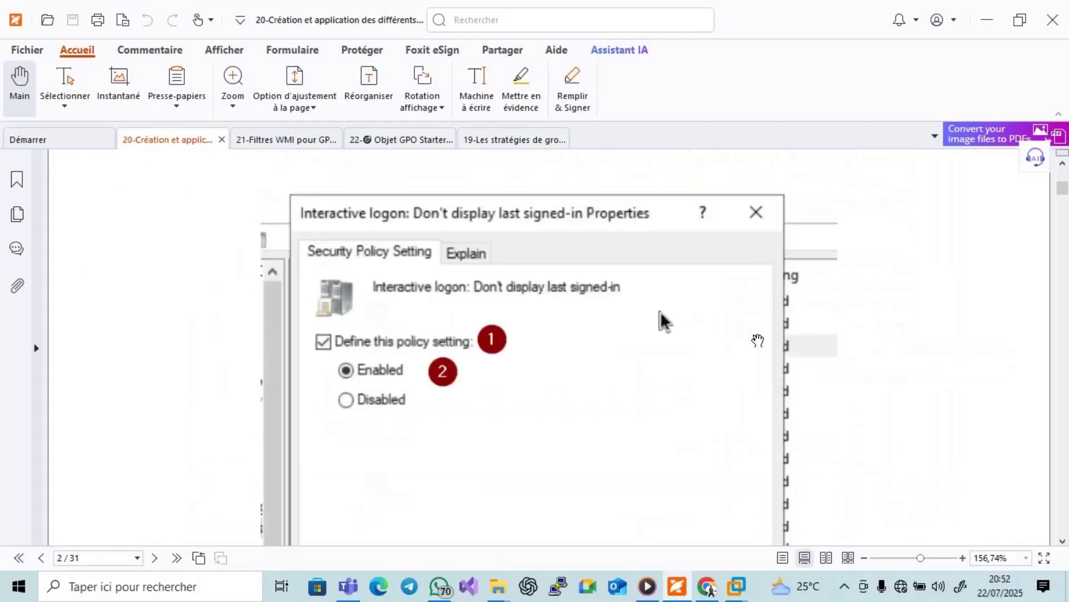
scroll(758, 339, "up", 8)
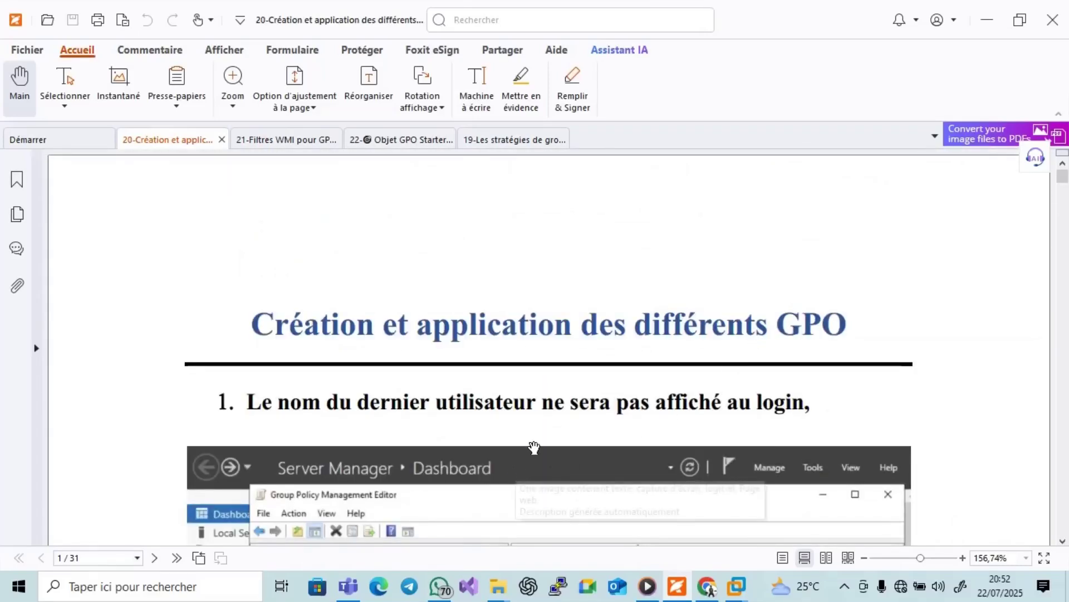
scroll(535, 449, "down", 10)
scroll(535, 451, "down", 10)
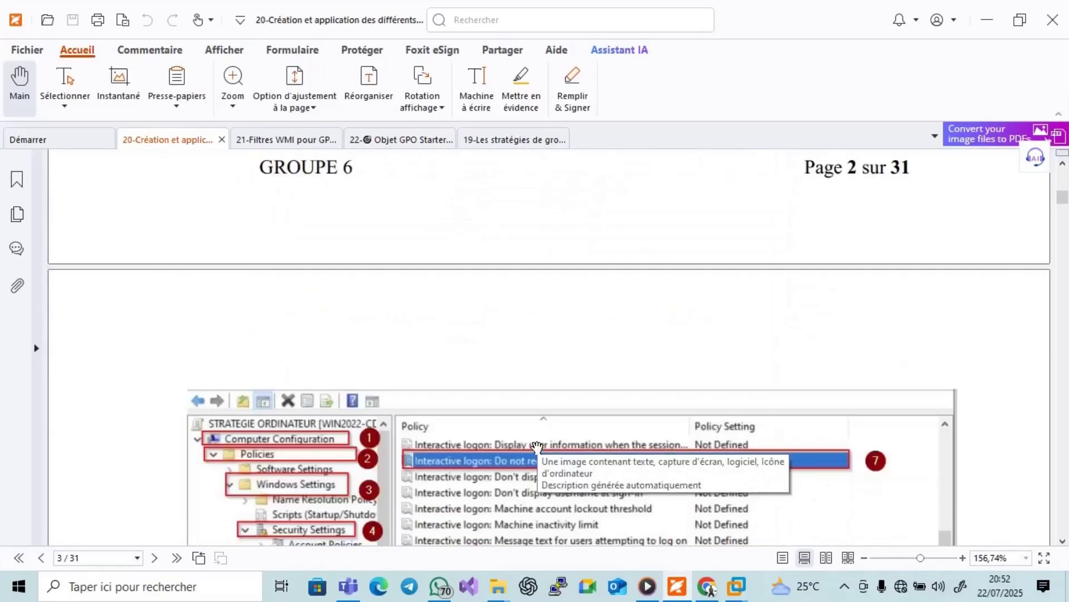
scroll(536, 454, "down", 10)
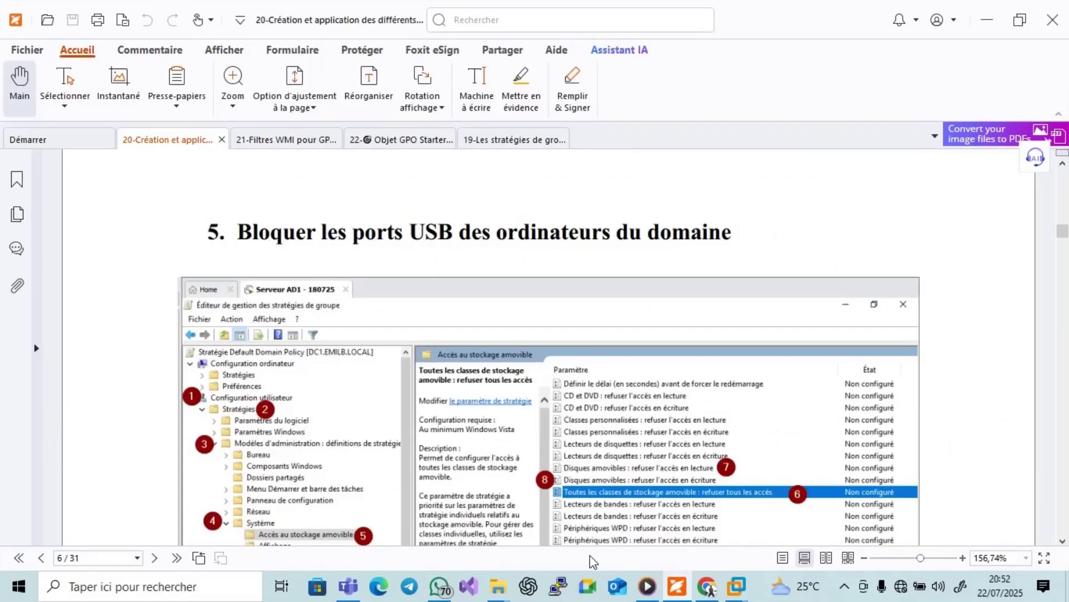
left_click(737, 590)
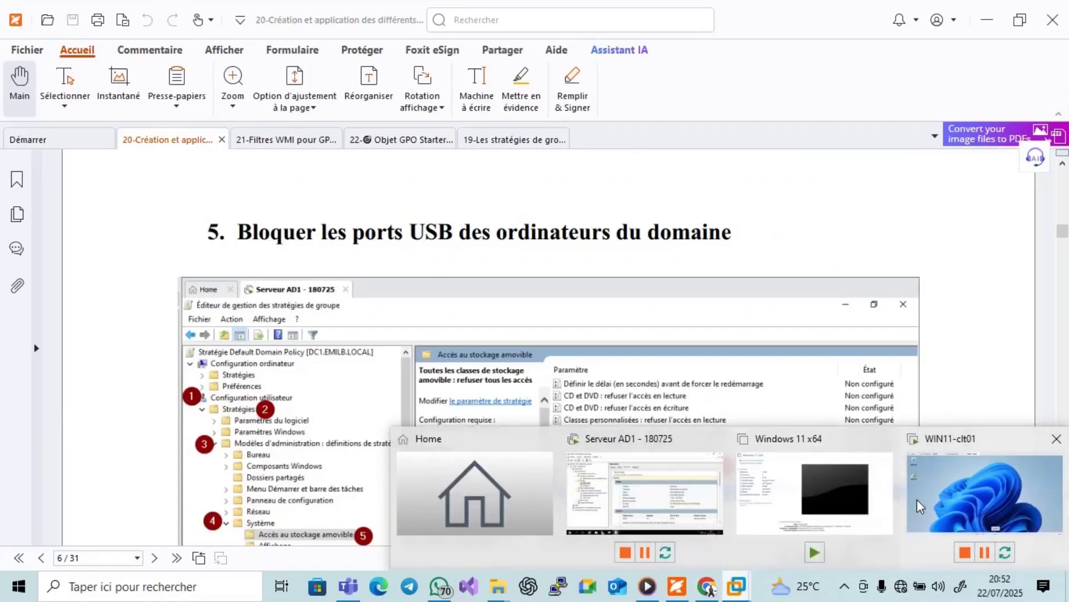
left_click(922, 507)
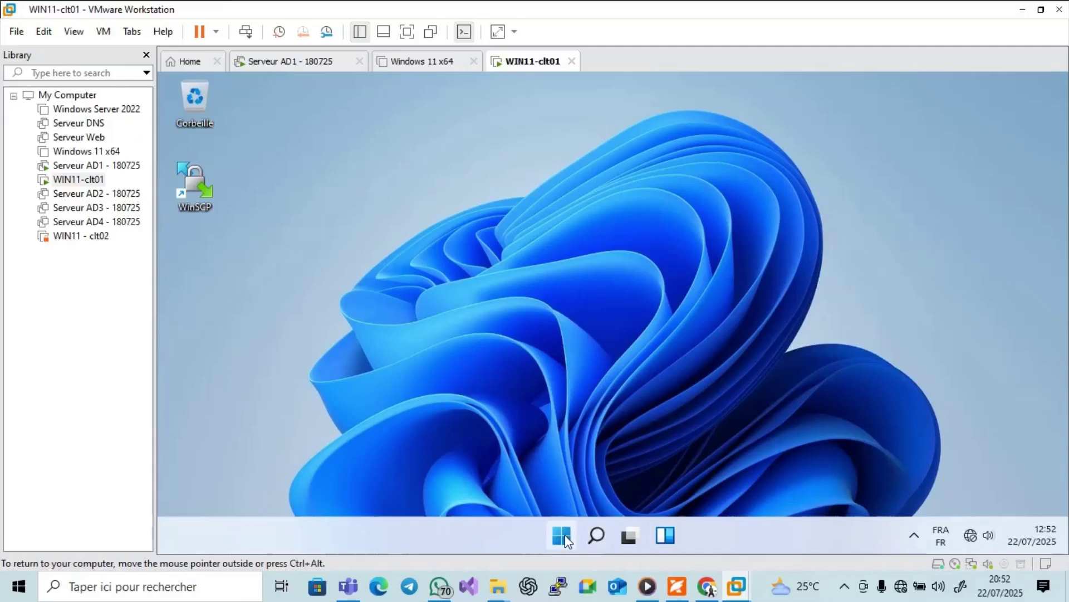
Sign out of the domain user's session on WIN11-clt01 via the Start menu.
left_click(559, 536)
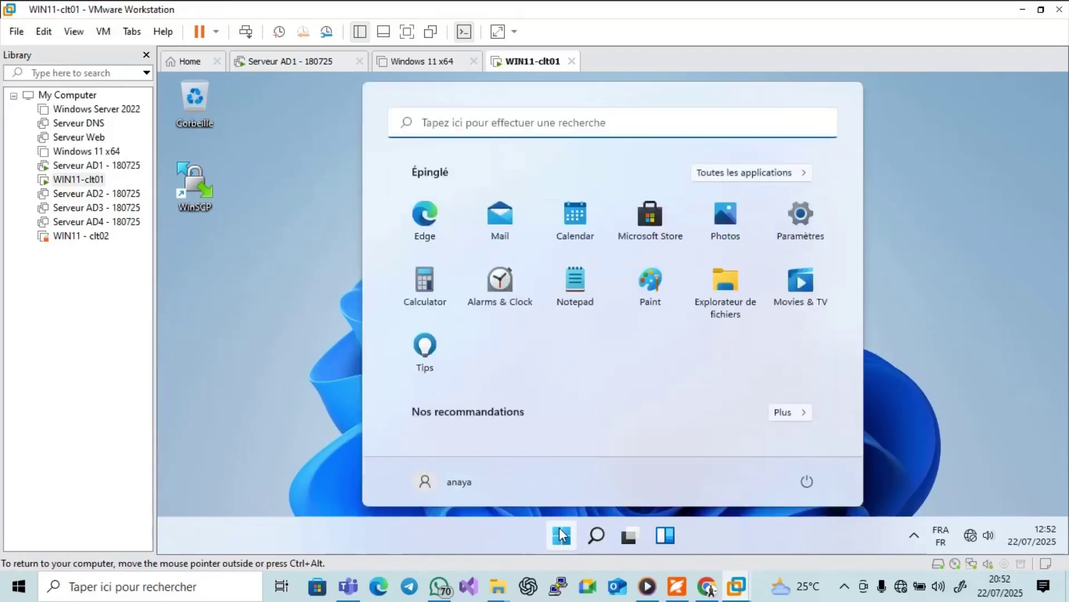
left_click(805, 483)
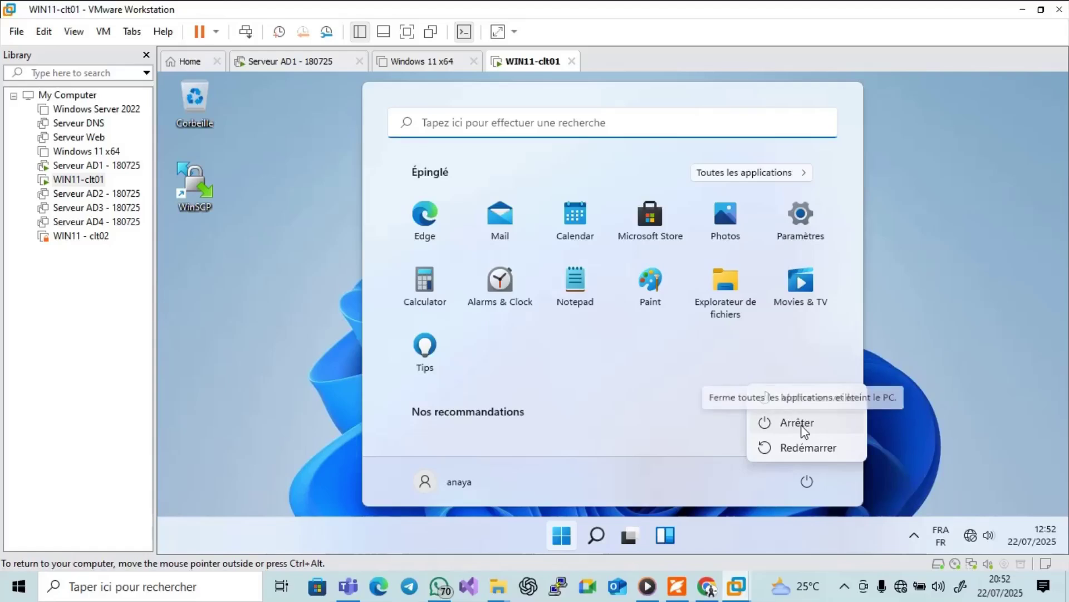
left_click(429, 482)
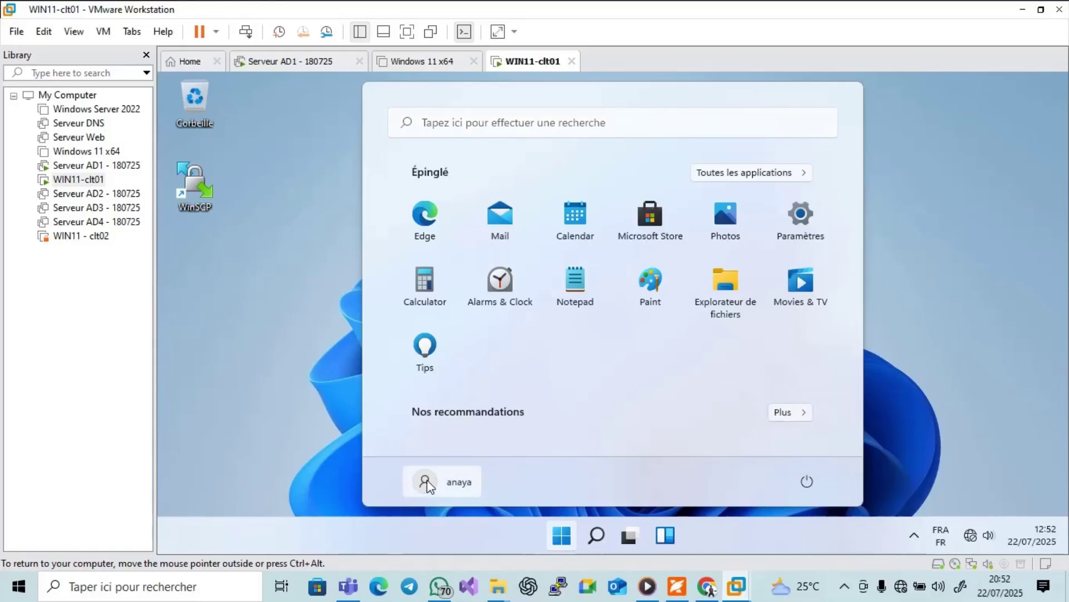
left_click(429, 483)
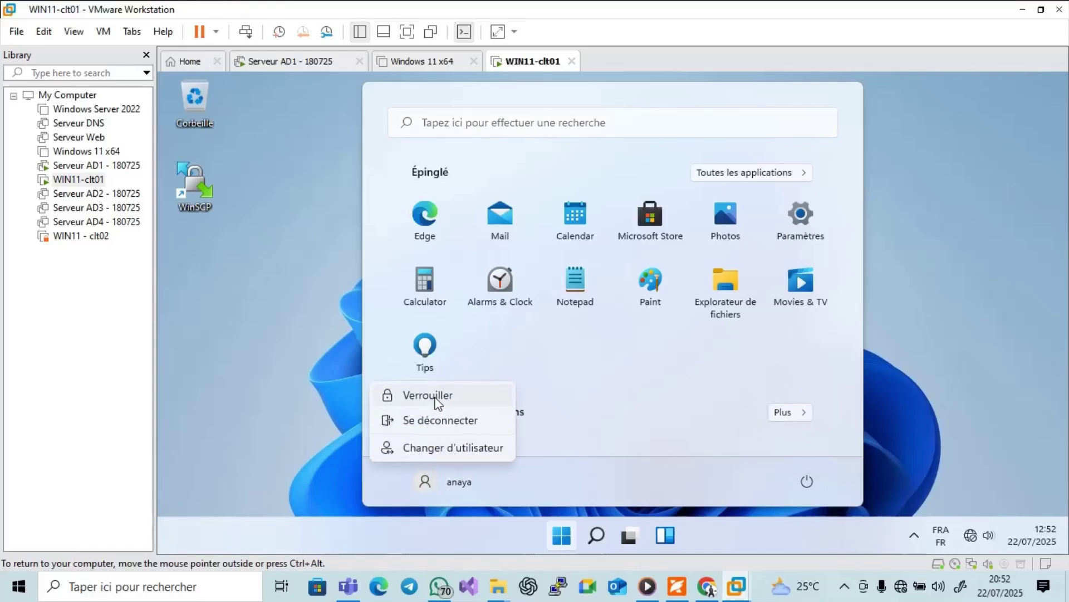
left_click(440, 422)
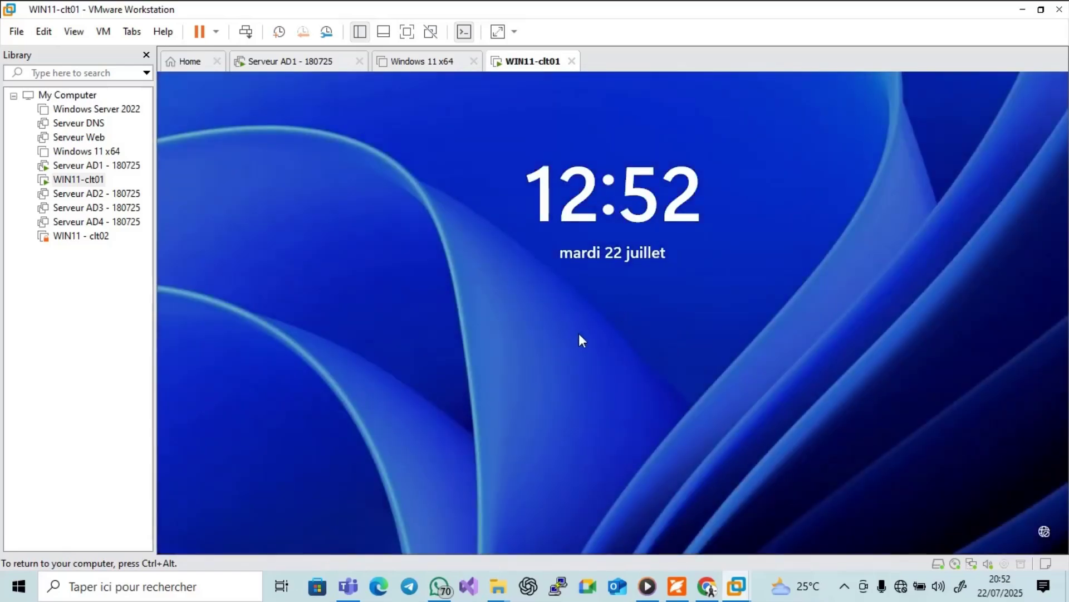
Make two sign-in attempts with a wrong password, dismissing the incorrect-password error.
left_click(584, 329)
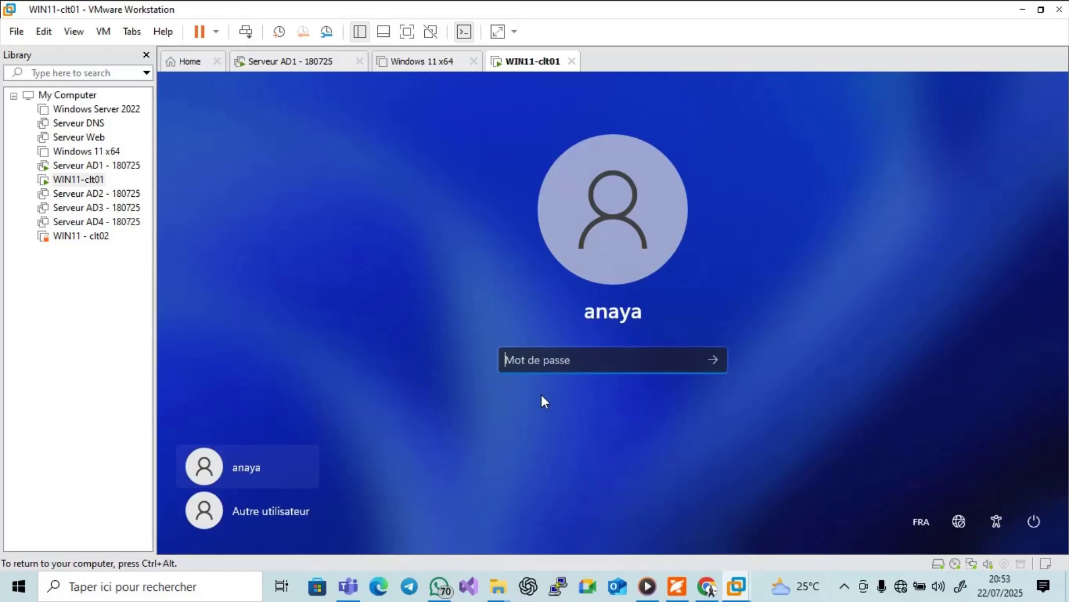
type("1234")
key("Return")
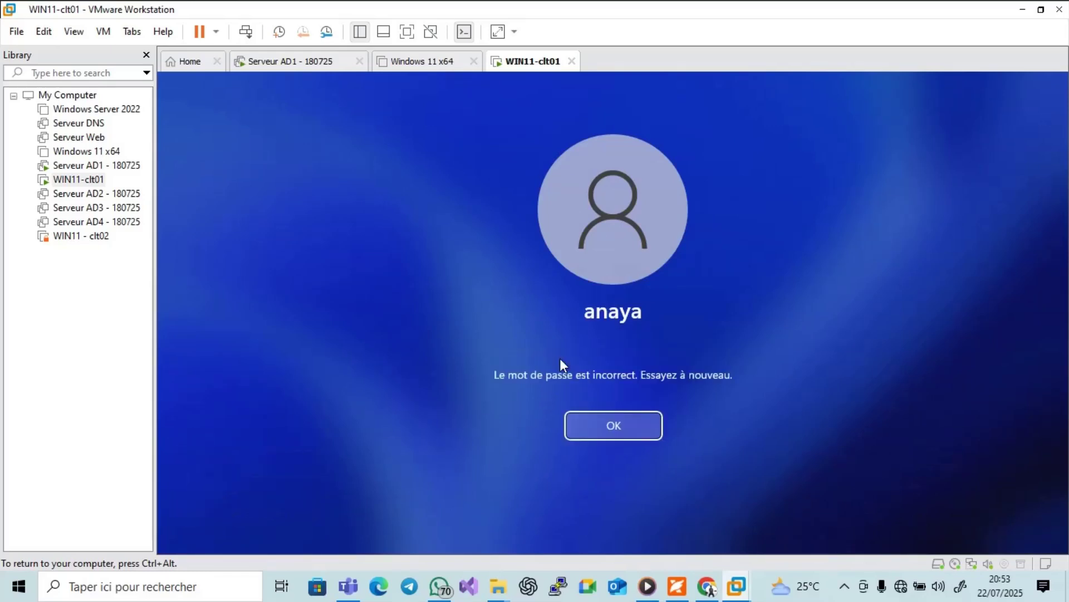
key("Return")
type("1234")
key("Return")
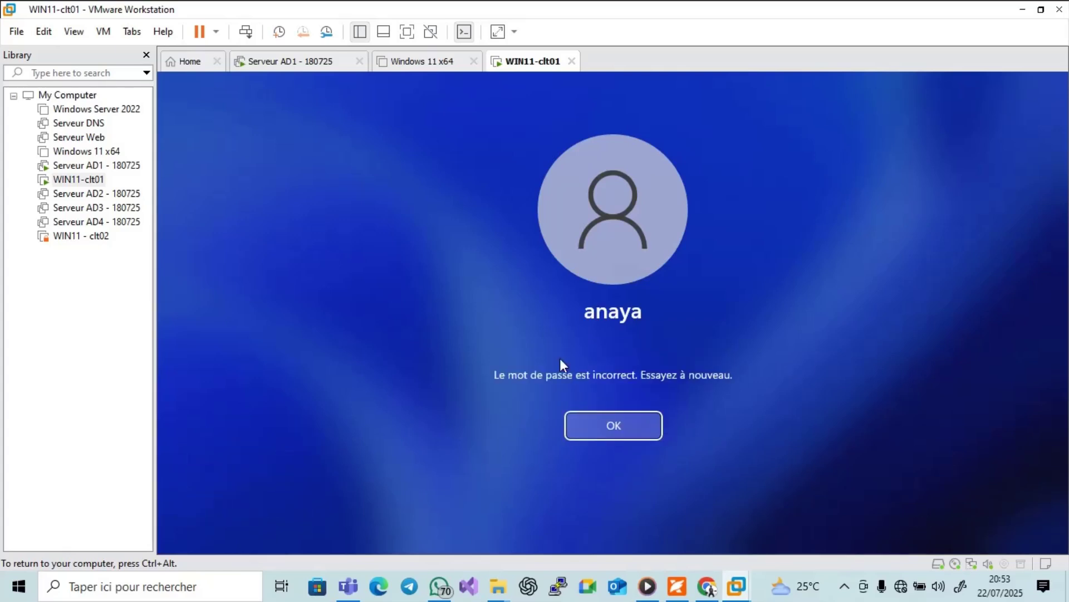
Retry the account password on WIN11-clt01 with Caps Lock toggled until sign-in starts, then release input.
key("Return")
type("1234")
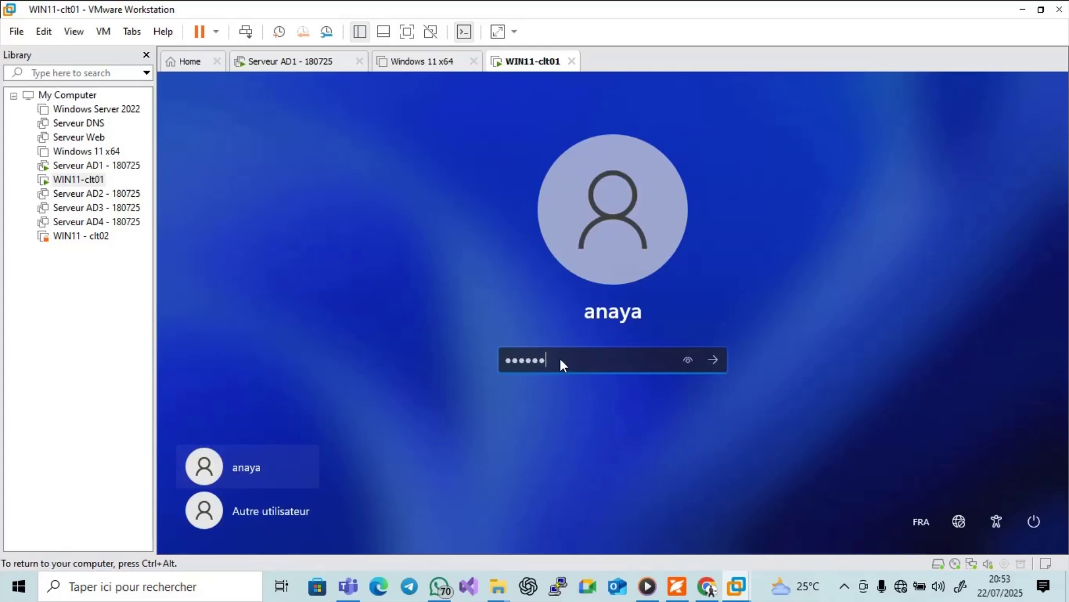
type("56")
key("Return")
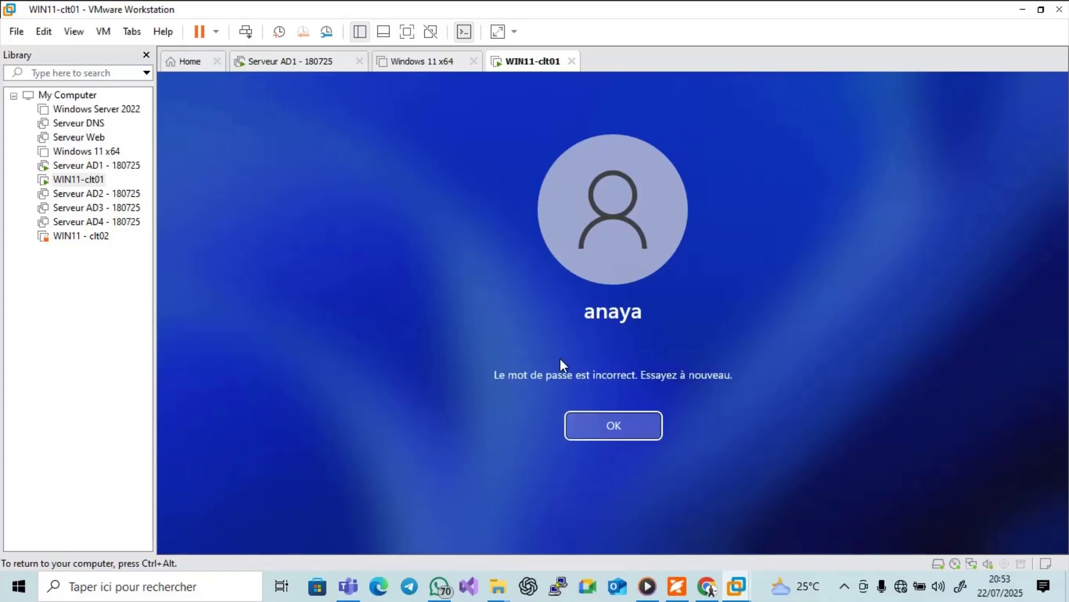
key("Return")
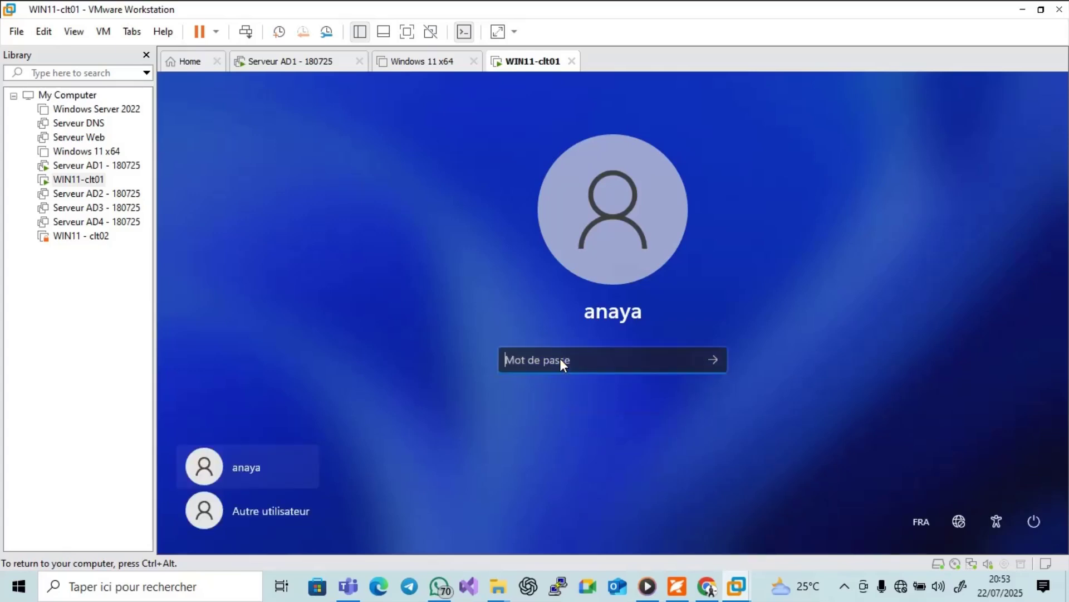
key("Caps_Lock")
type("1")
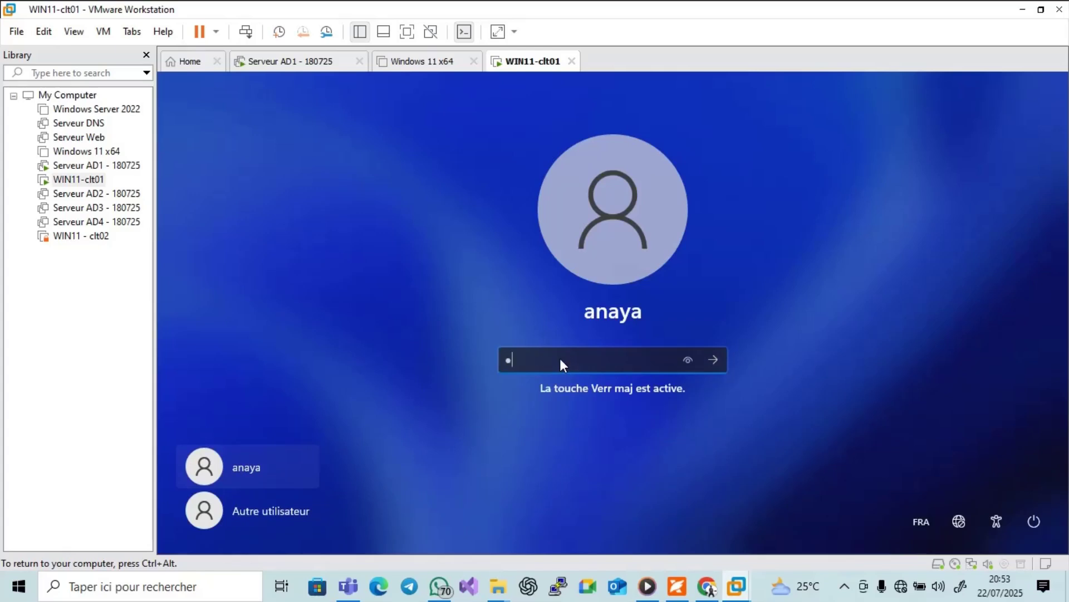
type("2345")
key("Return")
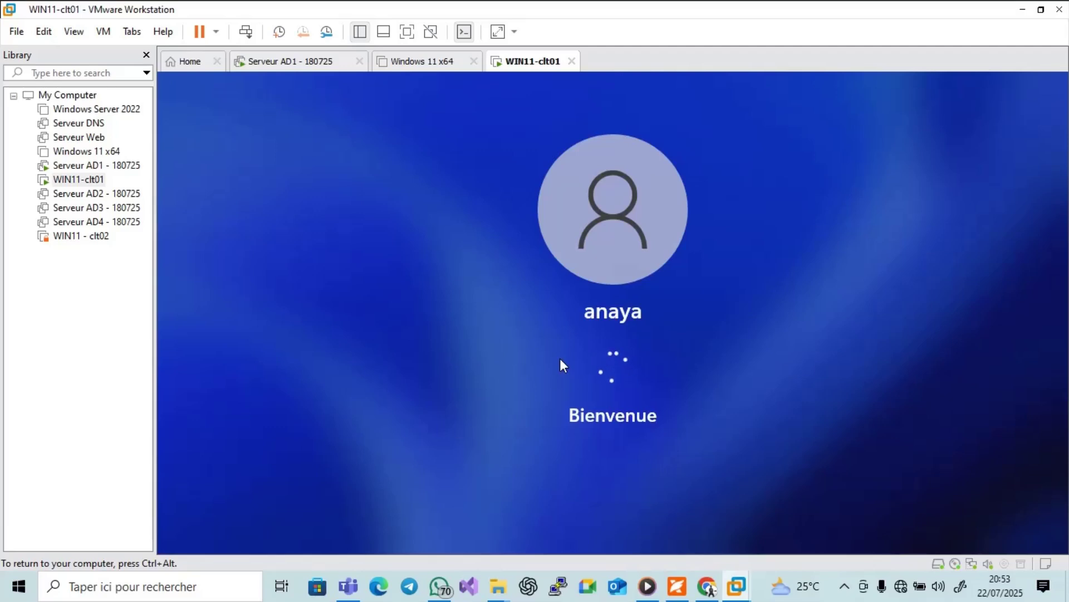
key("ctrl+alt")
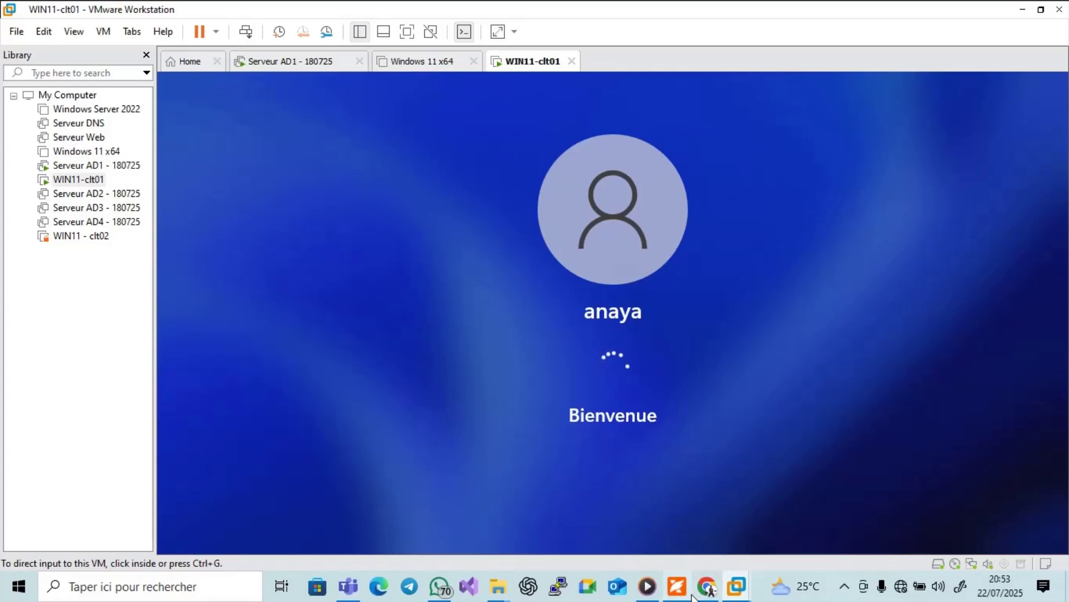
Bring the Foxit PDF guide forward, then open and close the screen recorder's tray toolbar.
left_click(676, 586)
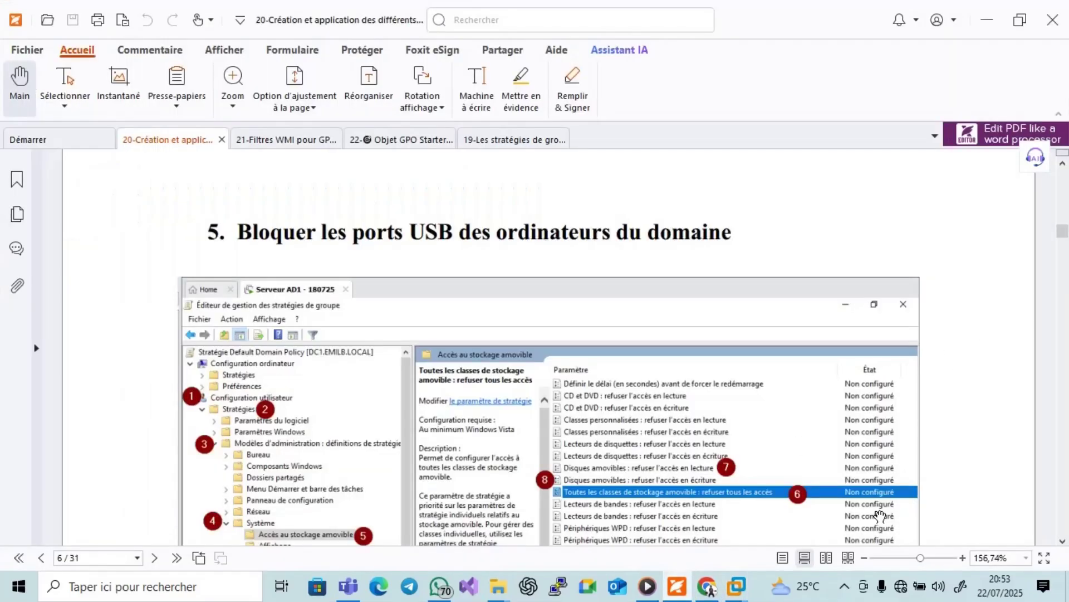
left_click(845, 586)
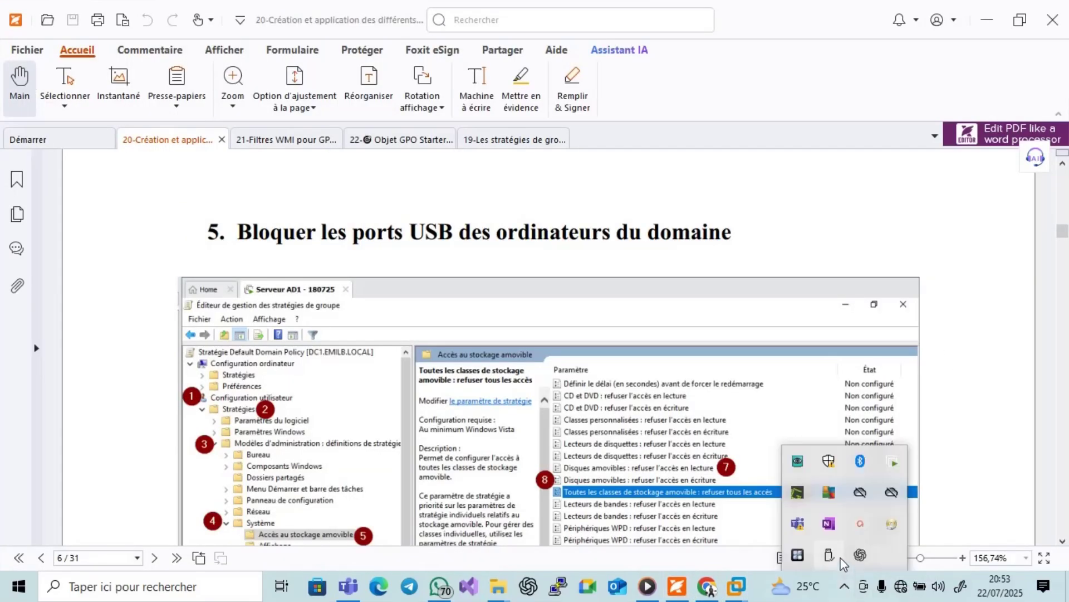
left_click(858, 534)
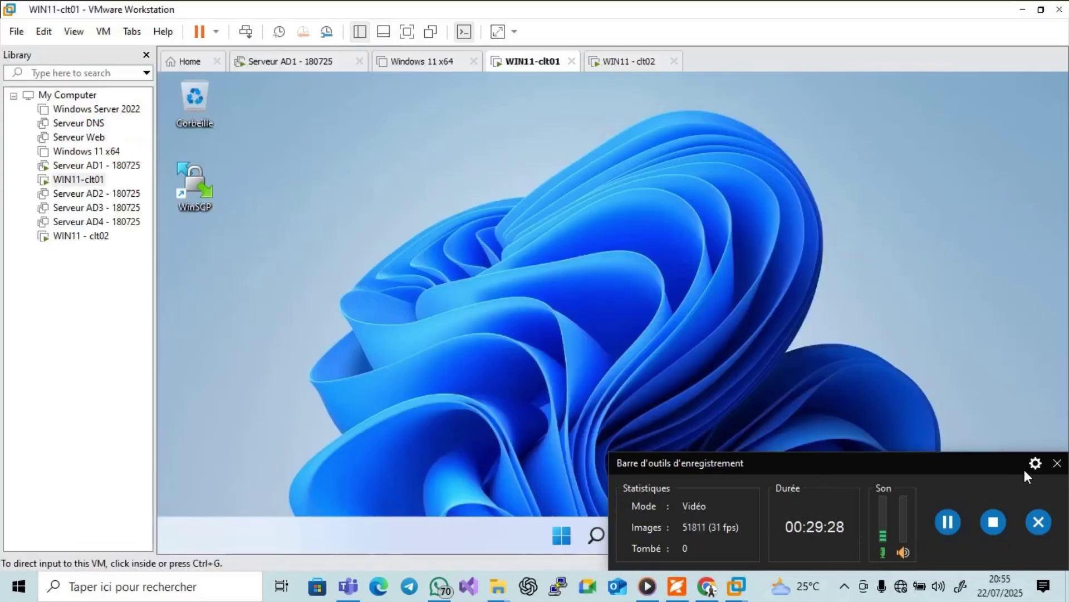
left_click(1057, 463)
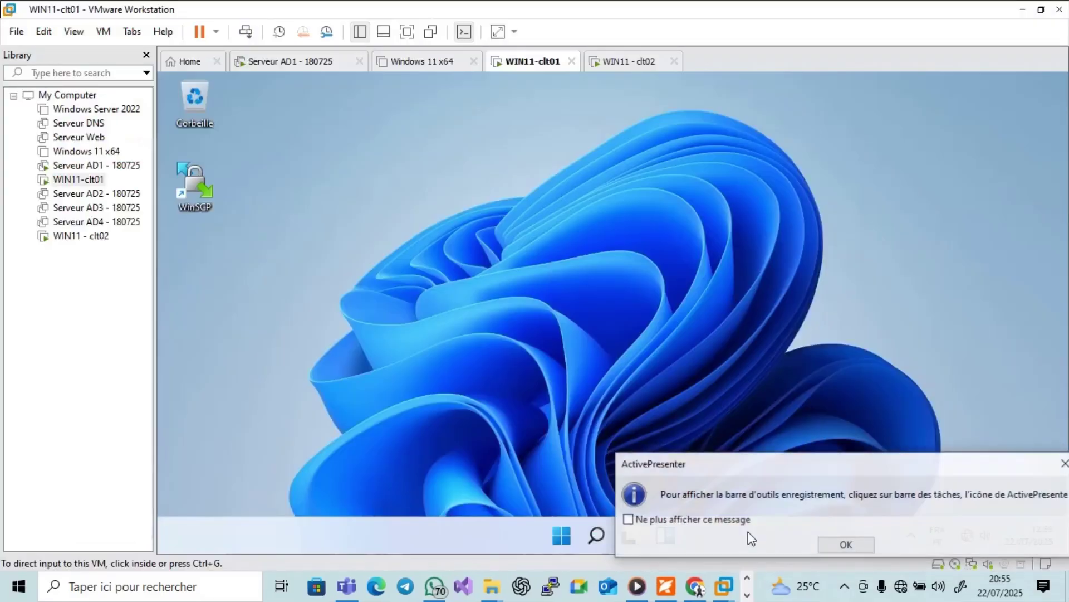
Dismiss the screen recorder's information message.
left_click(827, 545)
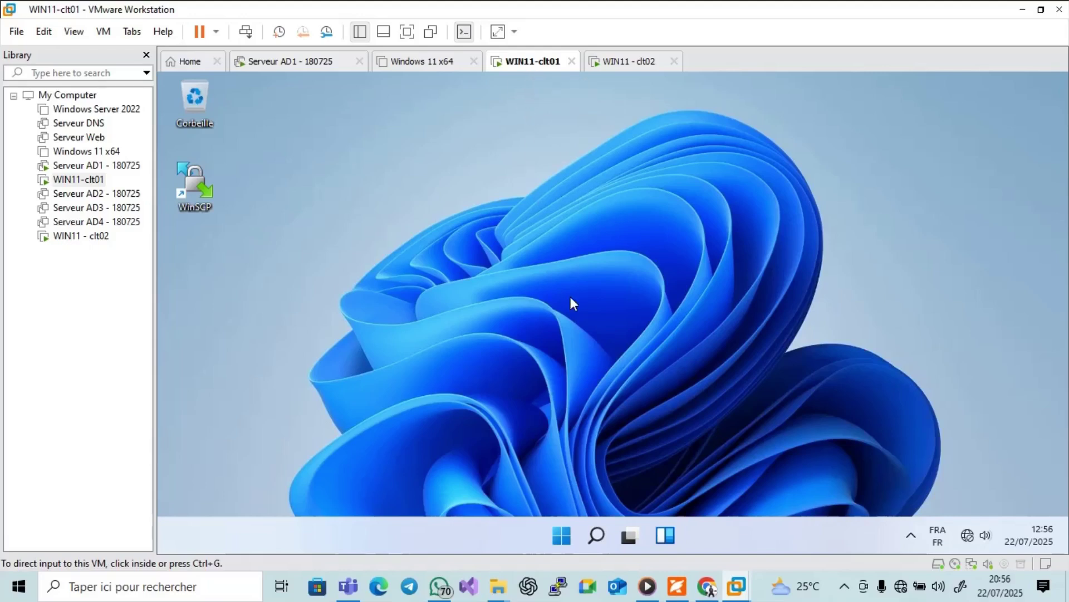
mouse_move(675, 588)
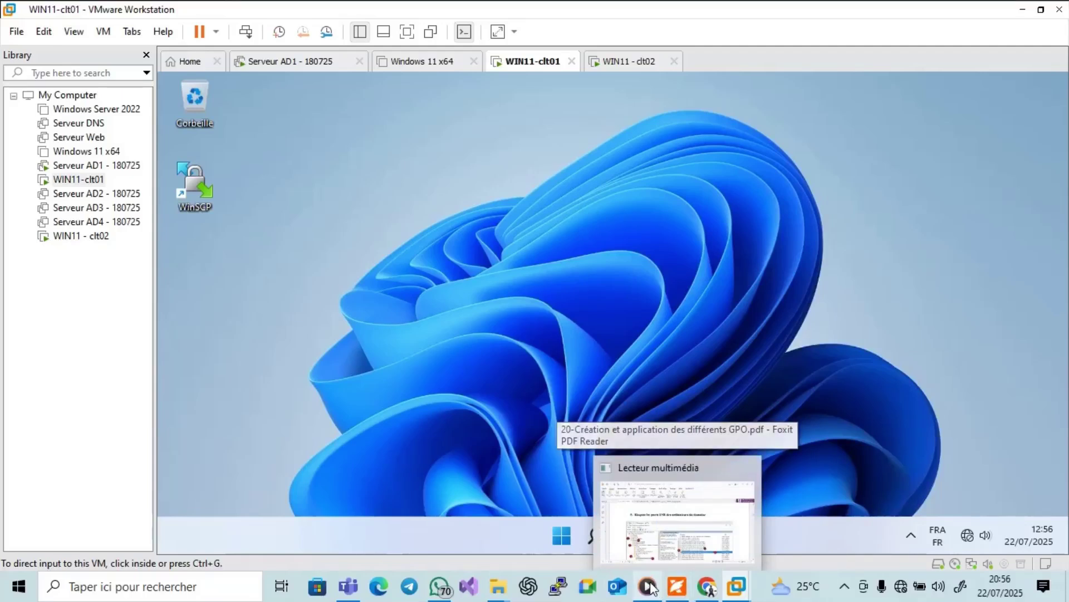
On Serveur AD1, browse the EMILB unit's user account and the Computers container in Active Directory.
left_click(310, 60)
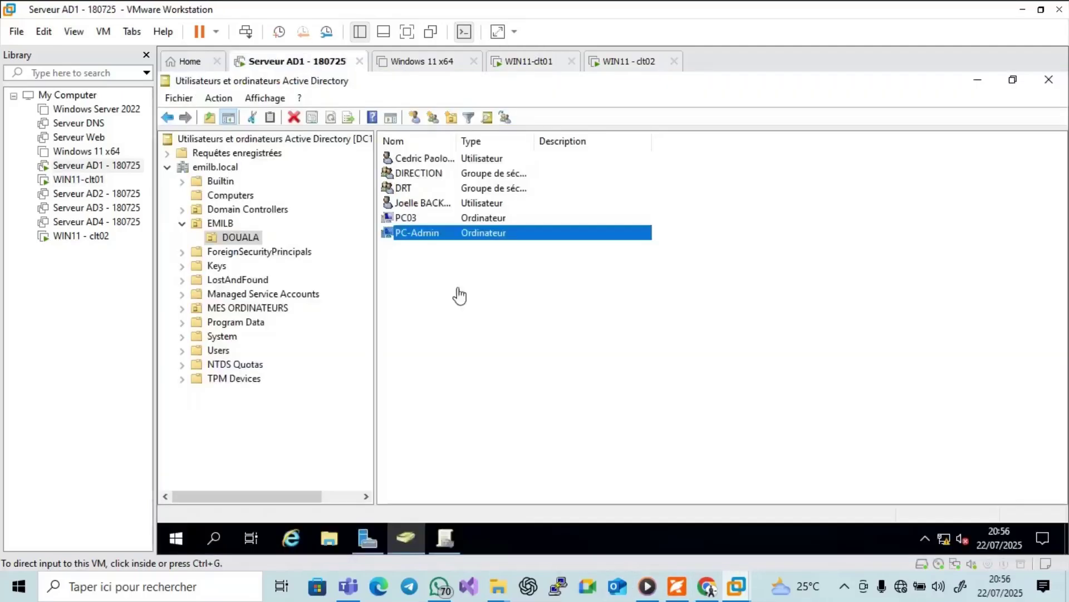
left_click(226, 224)
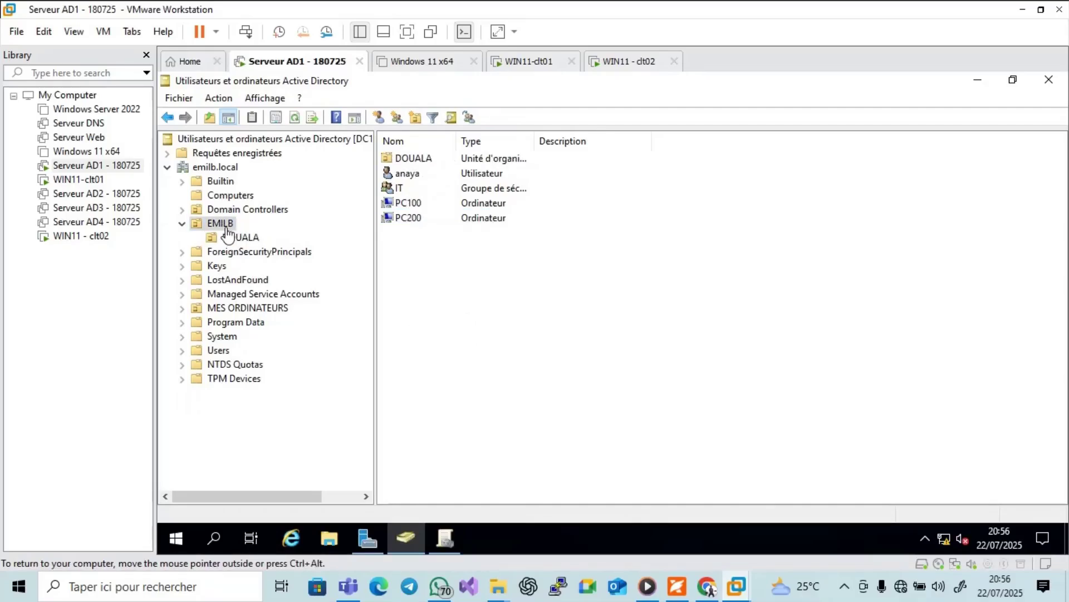
left_click(415, 179)
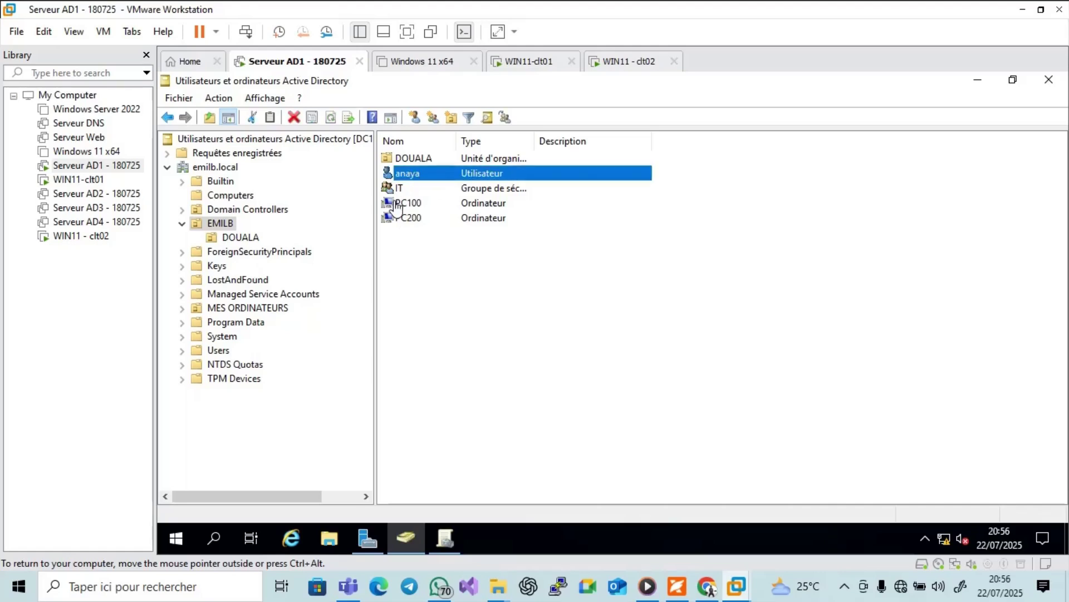
left_click(530, 62)
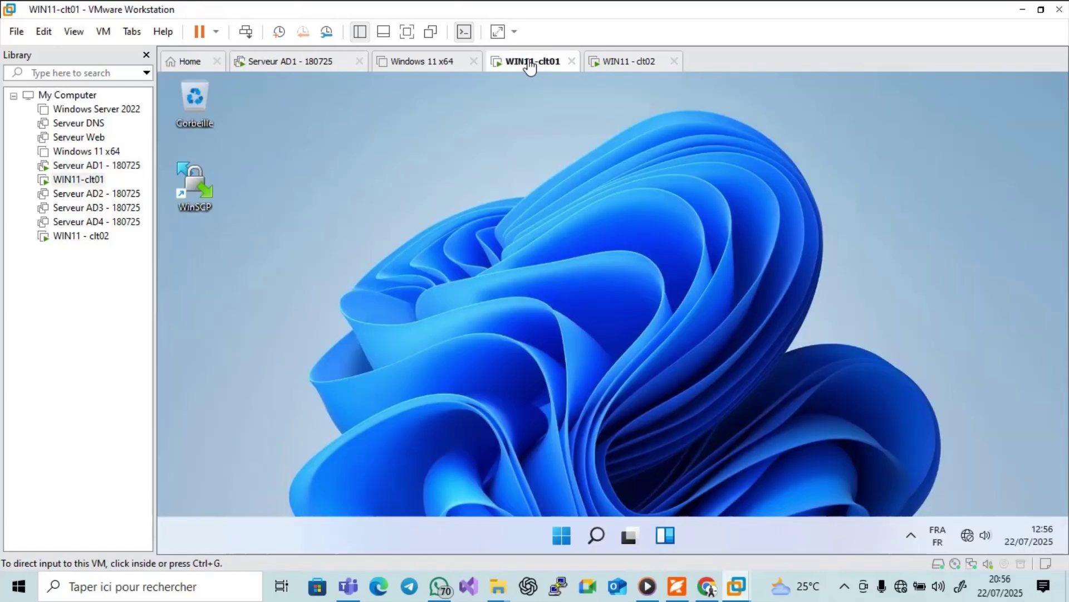
left_click(296, 63)
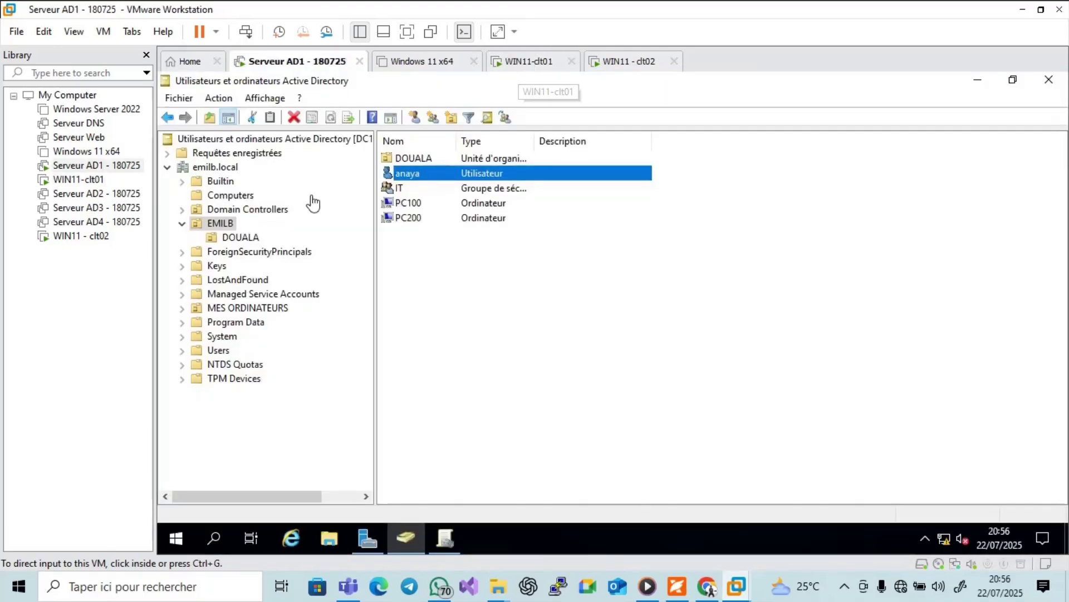
left_click(243, 202)
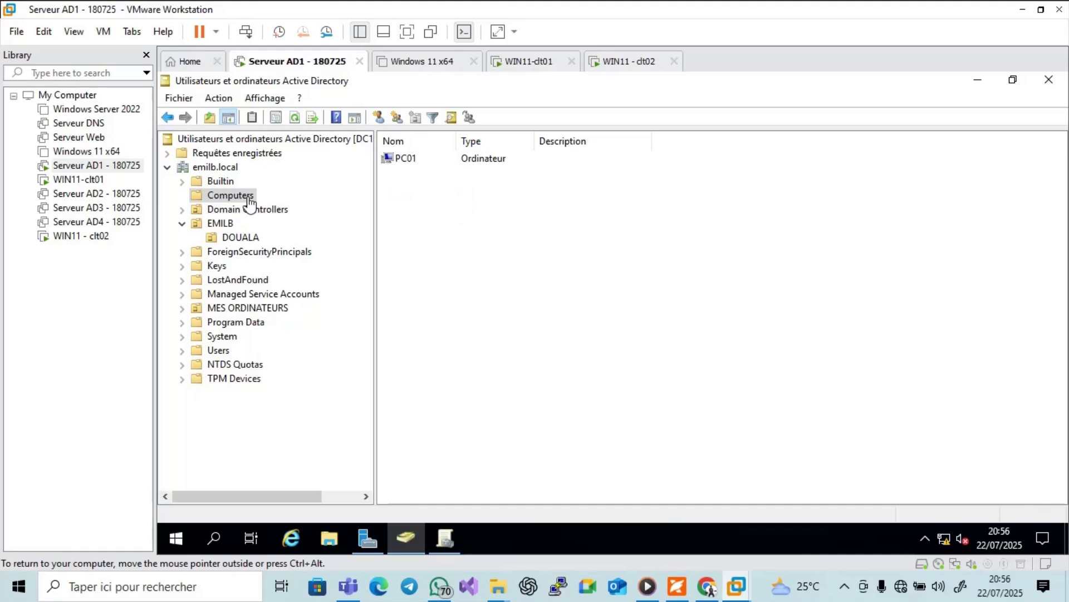
left_click(225, 225)
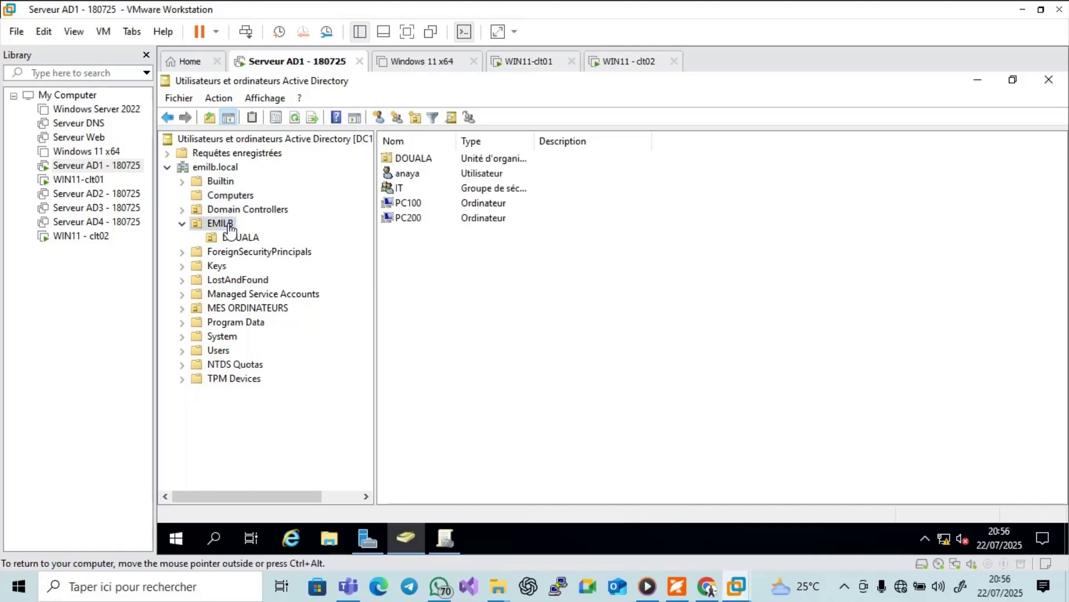
left_click(248, 196)
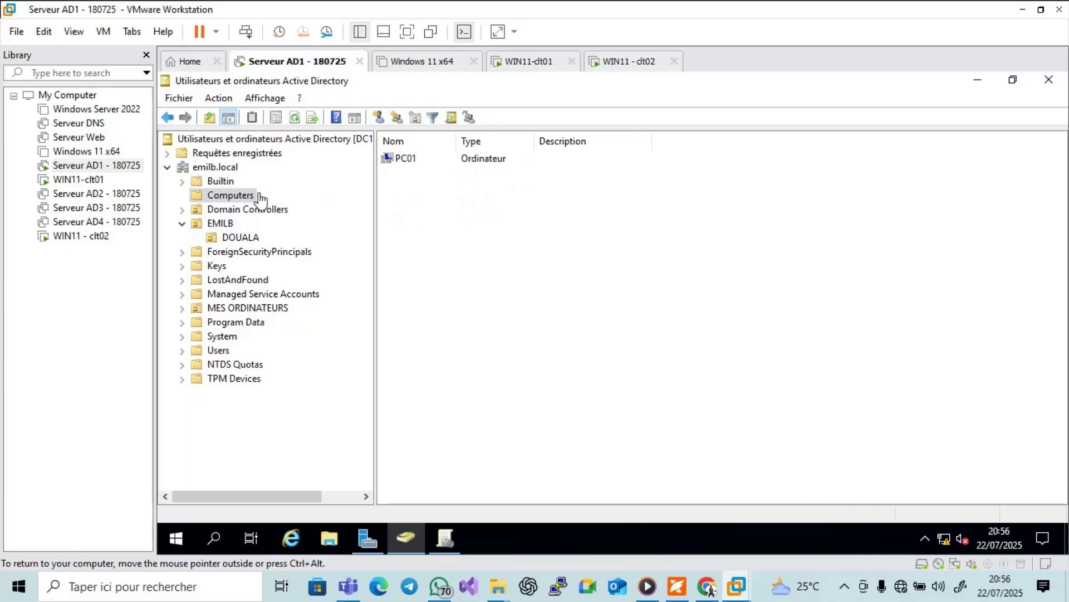
left_click(400, 162)
left_click(219, 230)
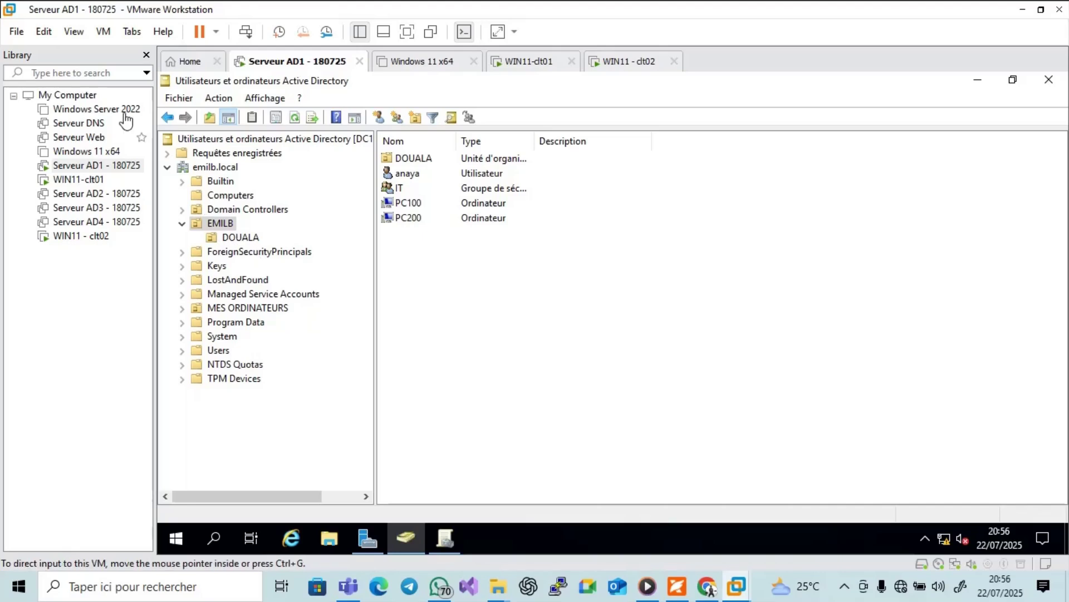
Inspect the DOUALA unit's PC-Admin computer account, then wake WIN11 - clt02's lock screen.
left_click(638, 66)
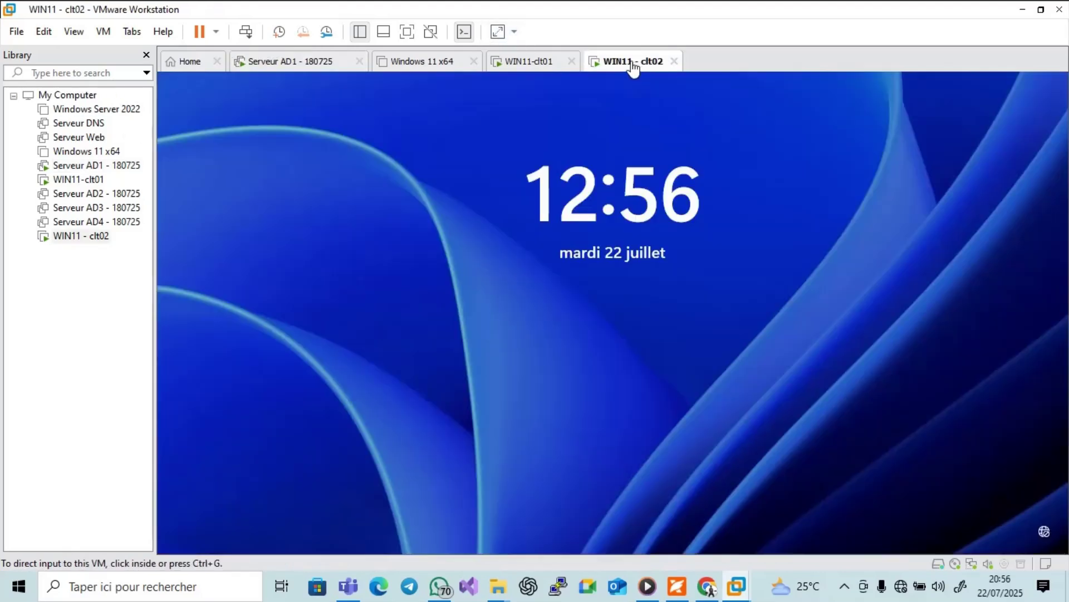
left_click(527, 61)
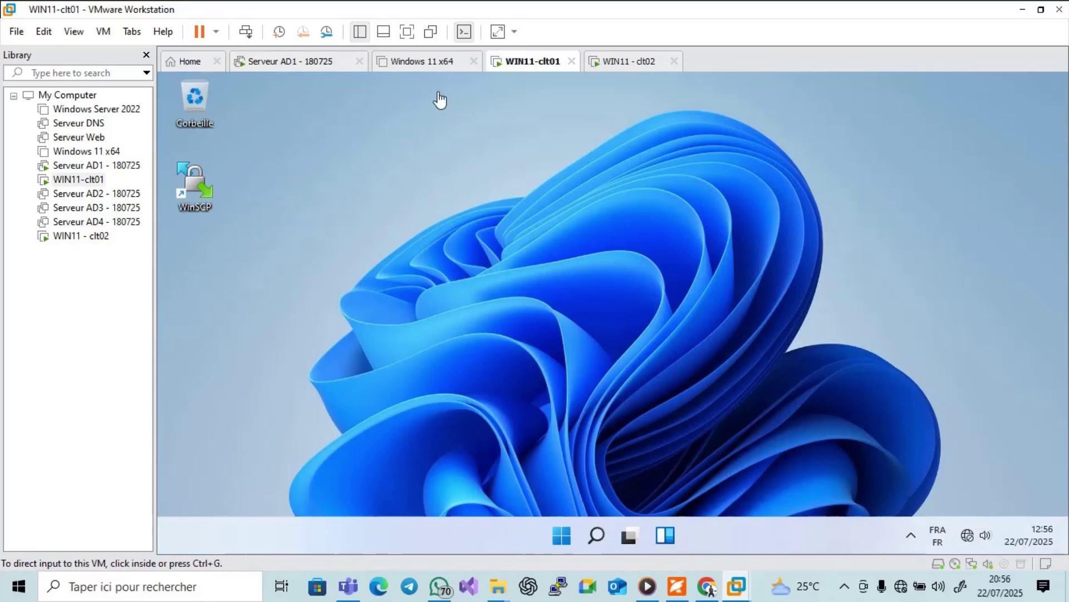
left_click(327, 64)
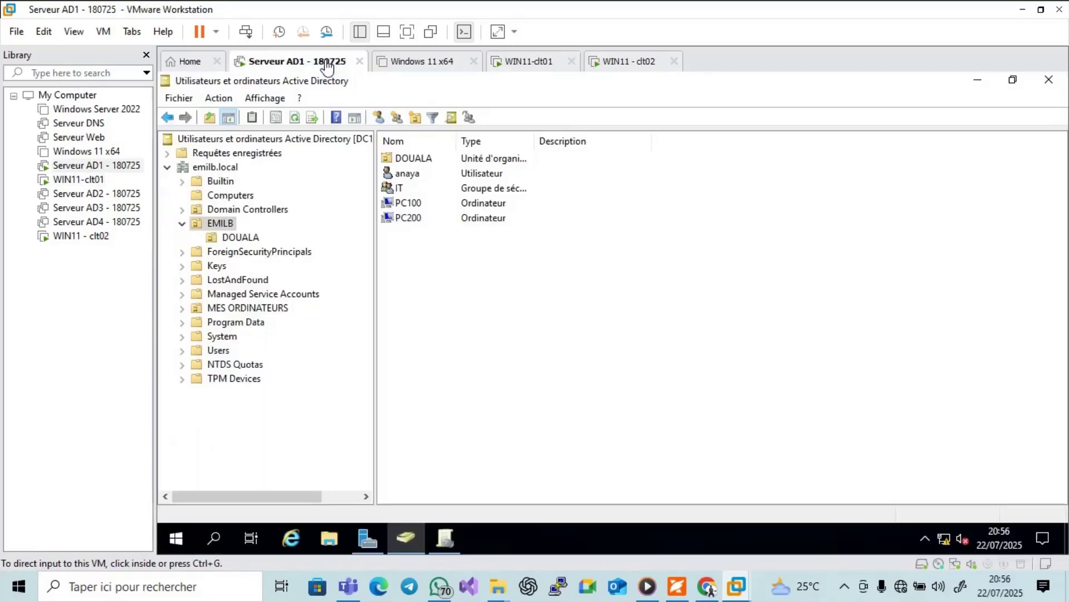
left_click(228, 240)
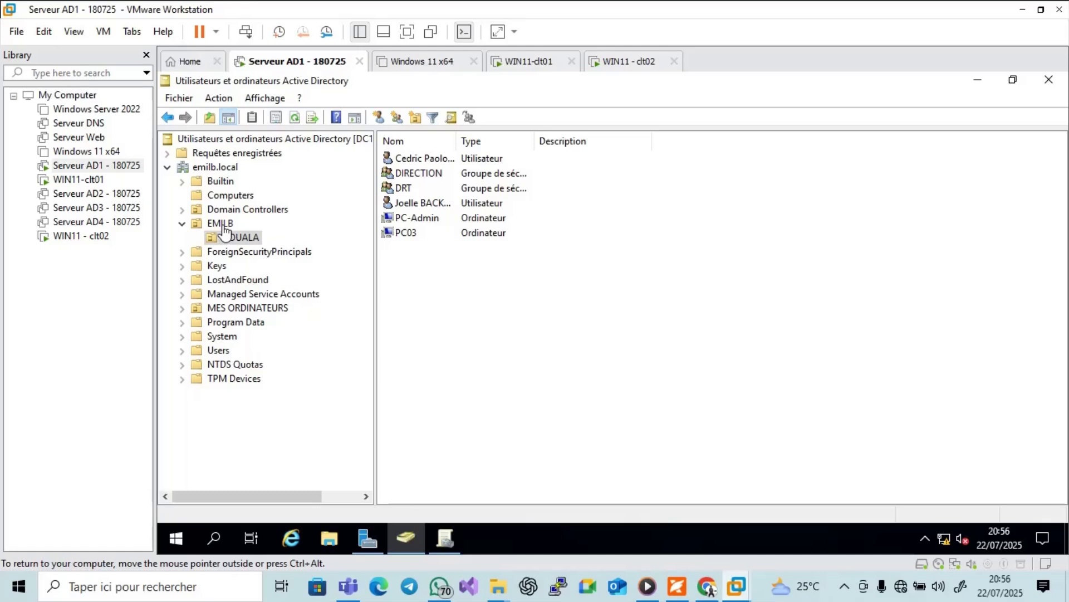
left_click(221, 225)
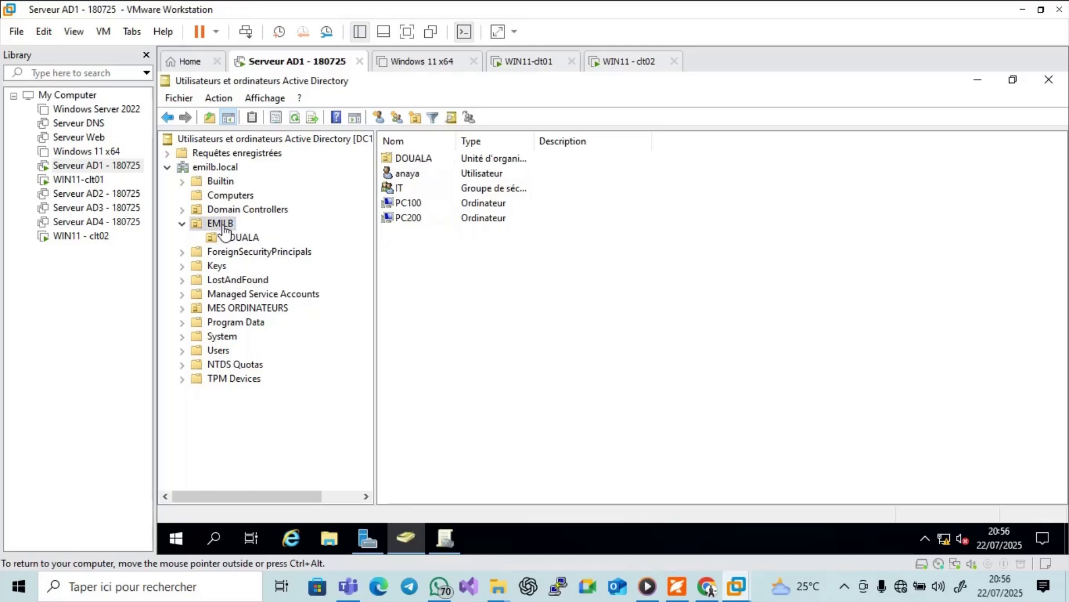
left_click(236, 239)
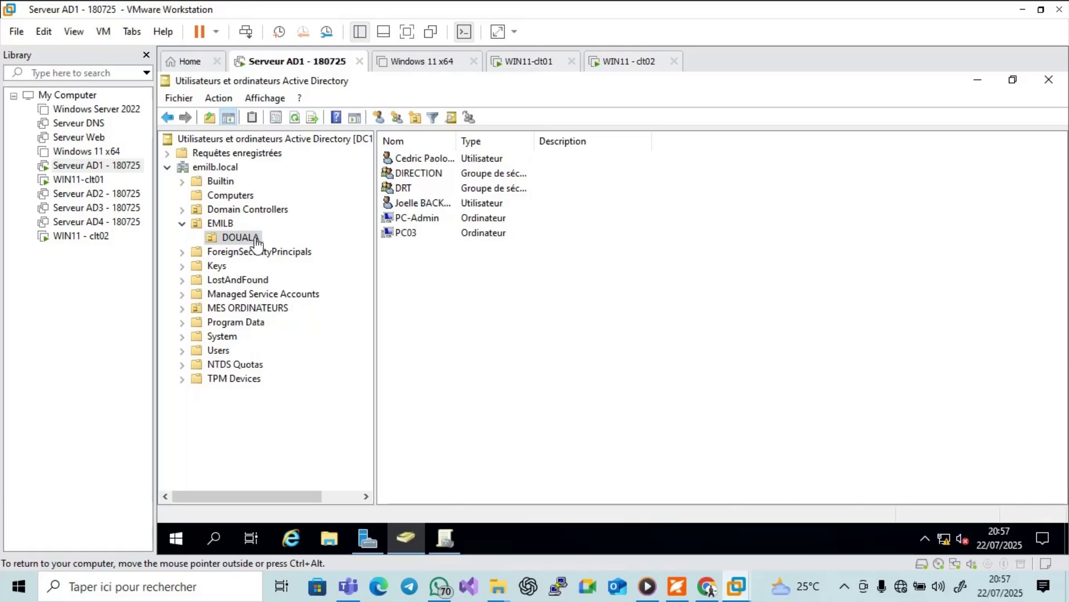
left_click(412, 224)
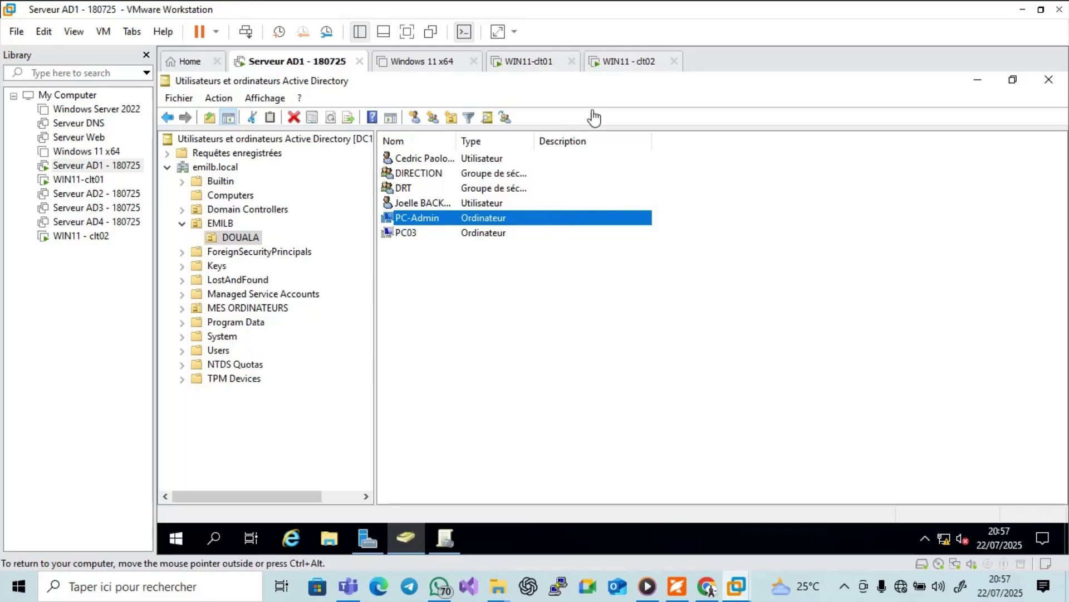
left_click(618, 62)
left_click(565, 331)
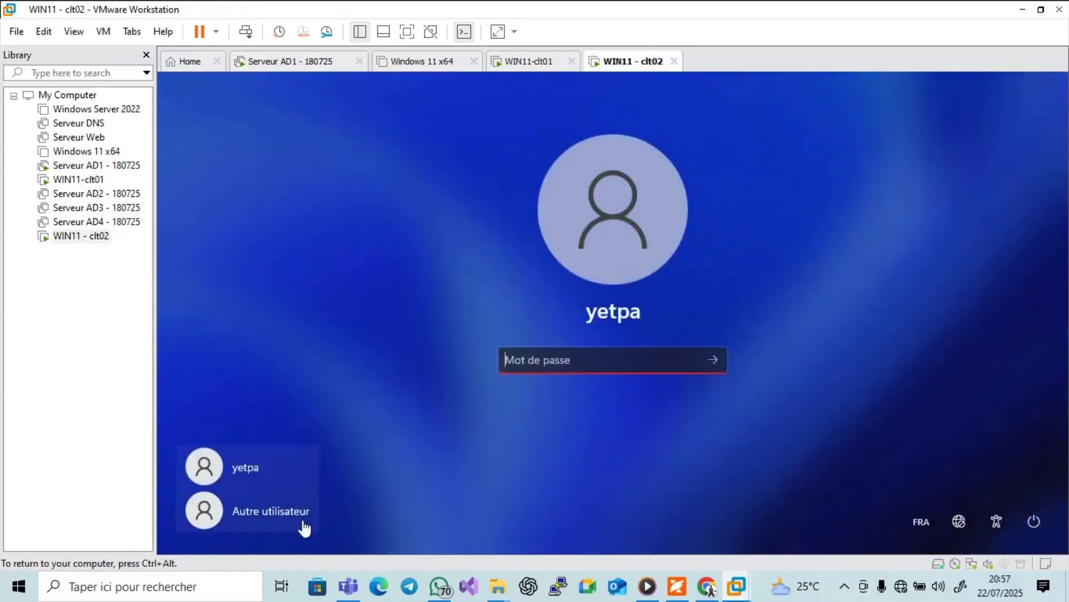
Choose another domain user on WIN11 - clt02 and attempt the account password.
left_click(301, 524)
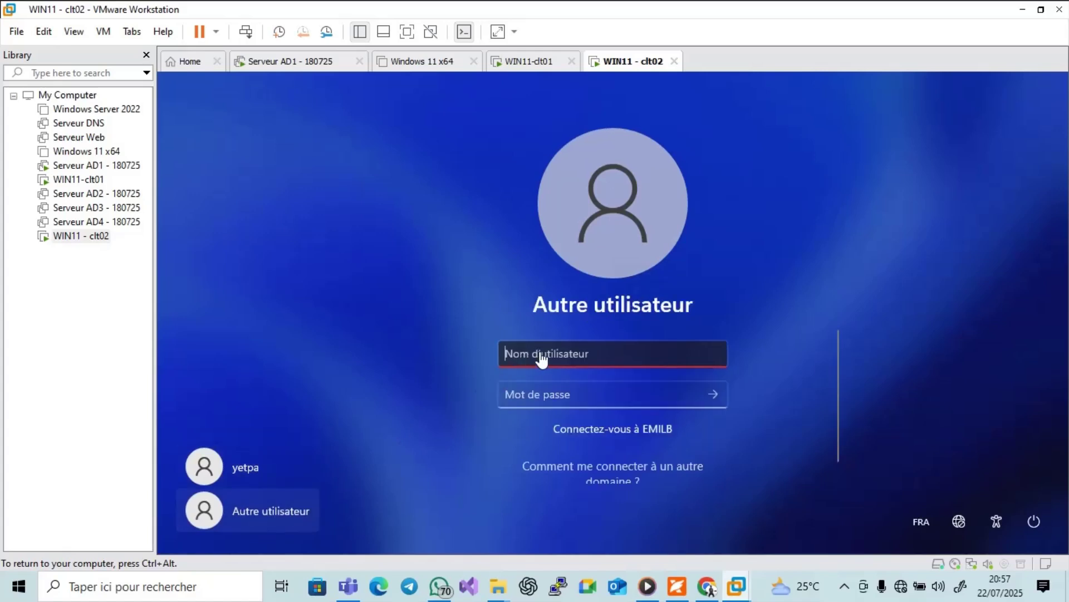
type("anaya")
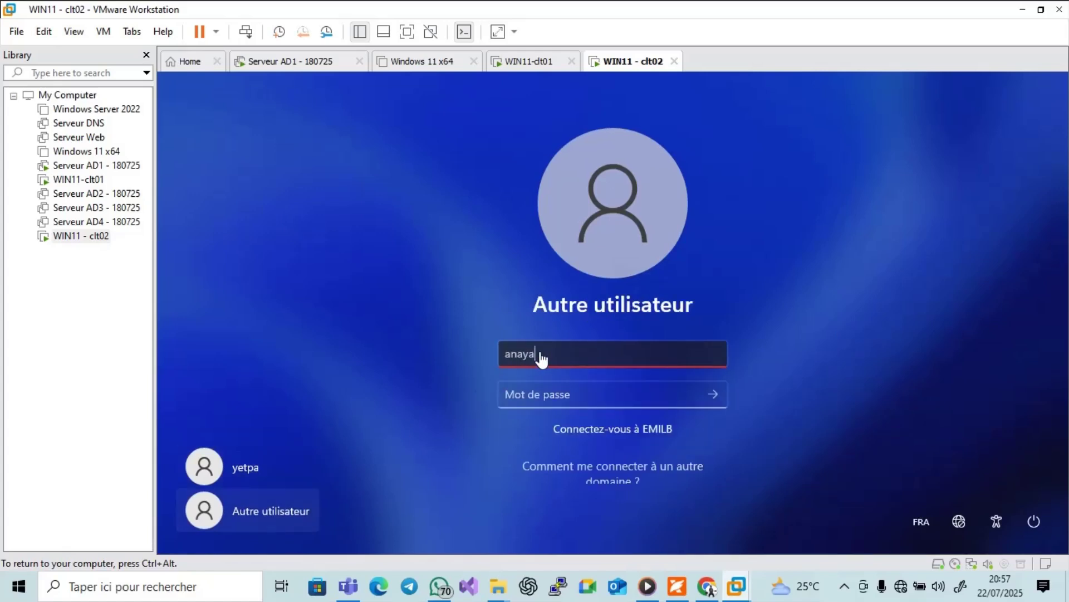
left_click(546, 403)
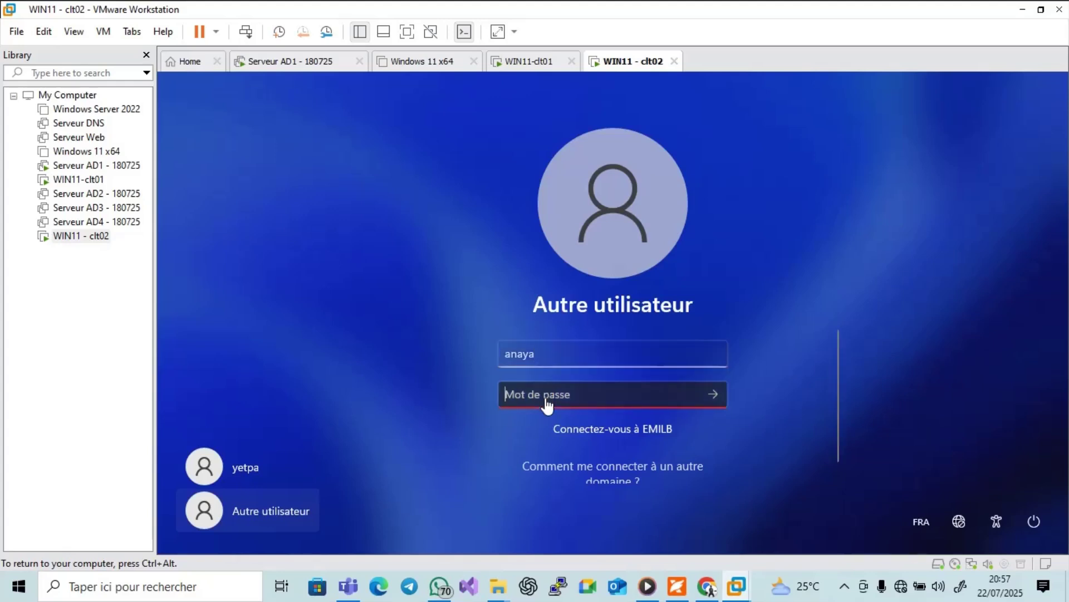
type("**")
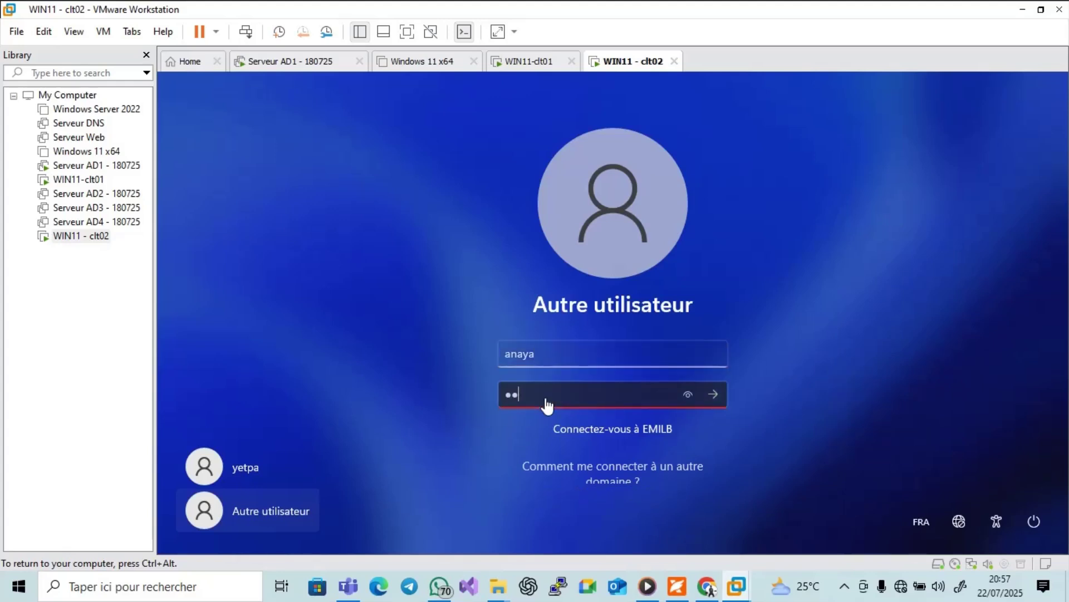
key("Caps_Lock")
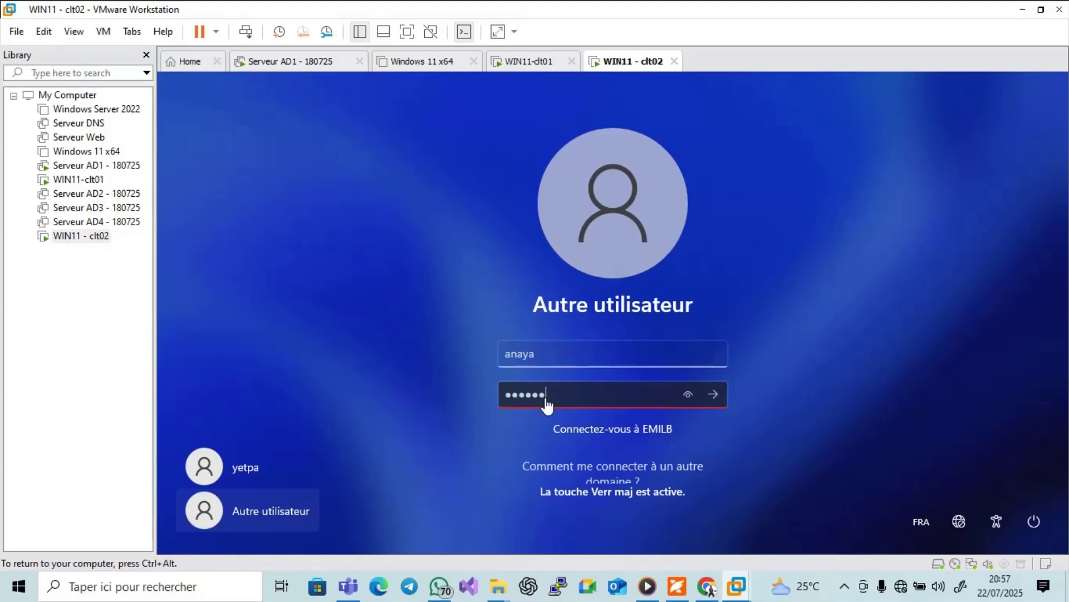
key("Return")
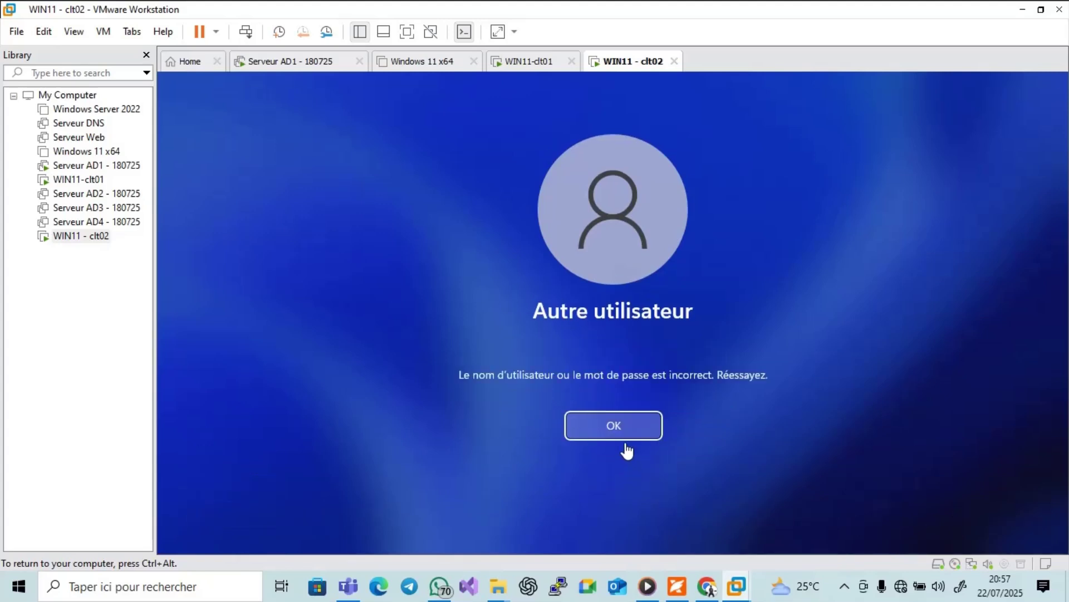
left_click(623, 447)
type("P")
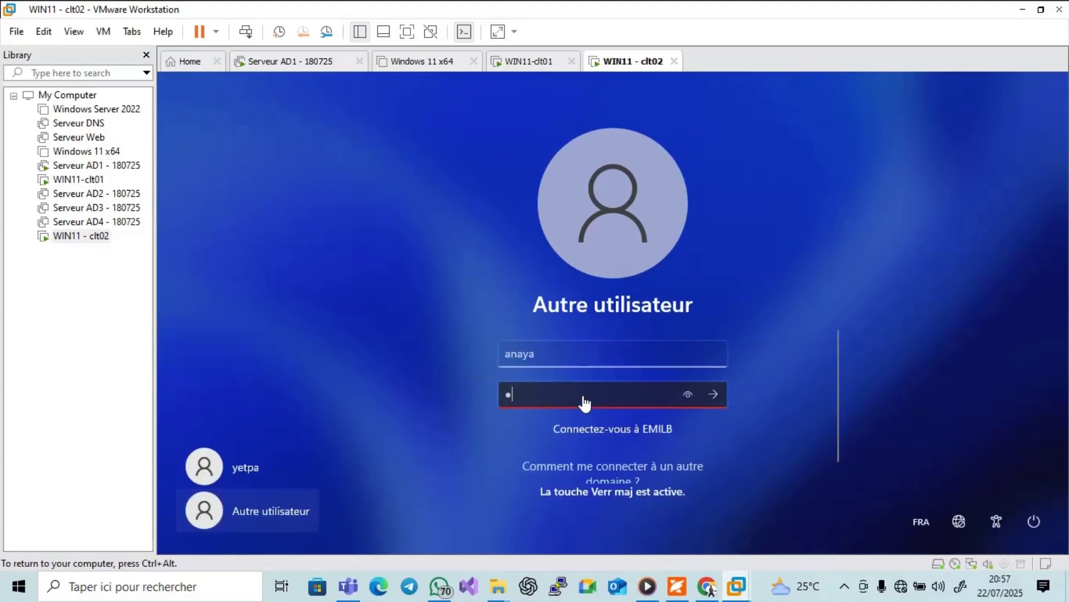
key("Return")
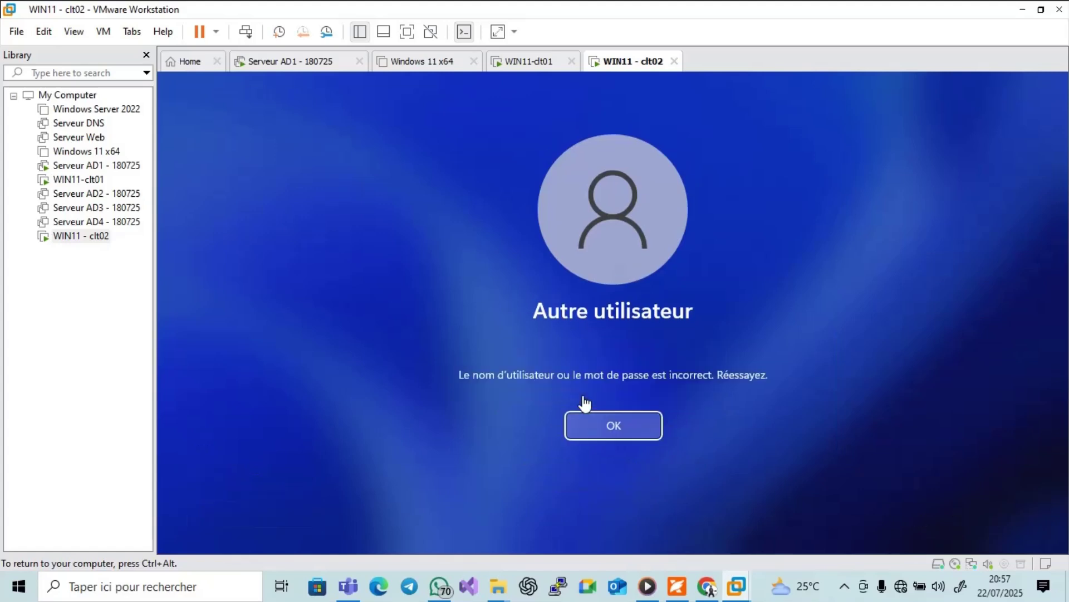
Retry the password with Caps Lock adjustments until the user signs in, then return to the PDF guide.
left_click(606, 441)
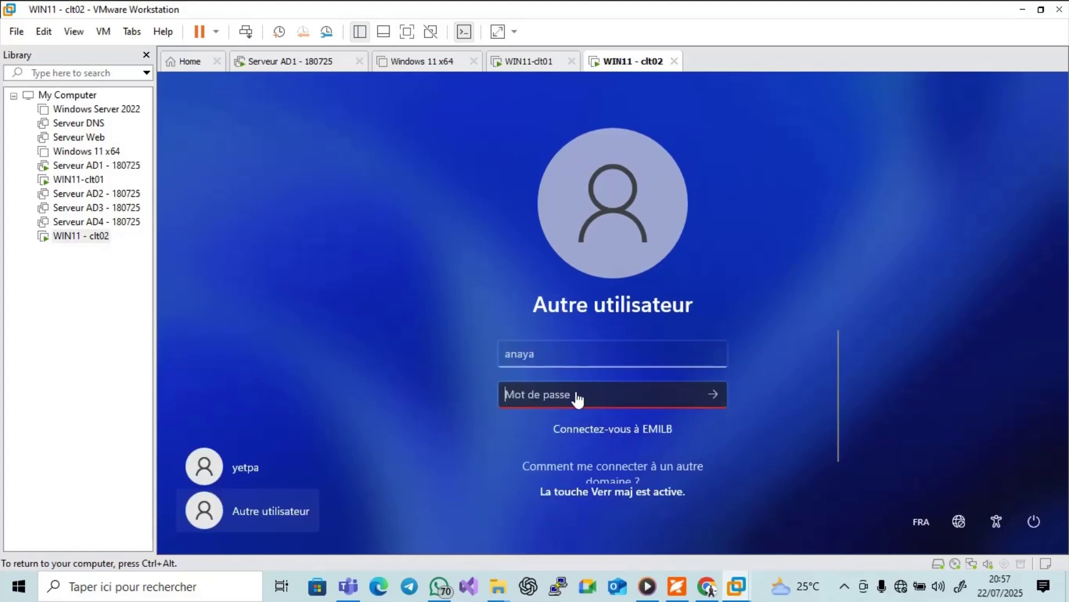
type("Passw")
key("Return")
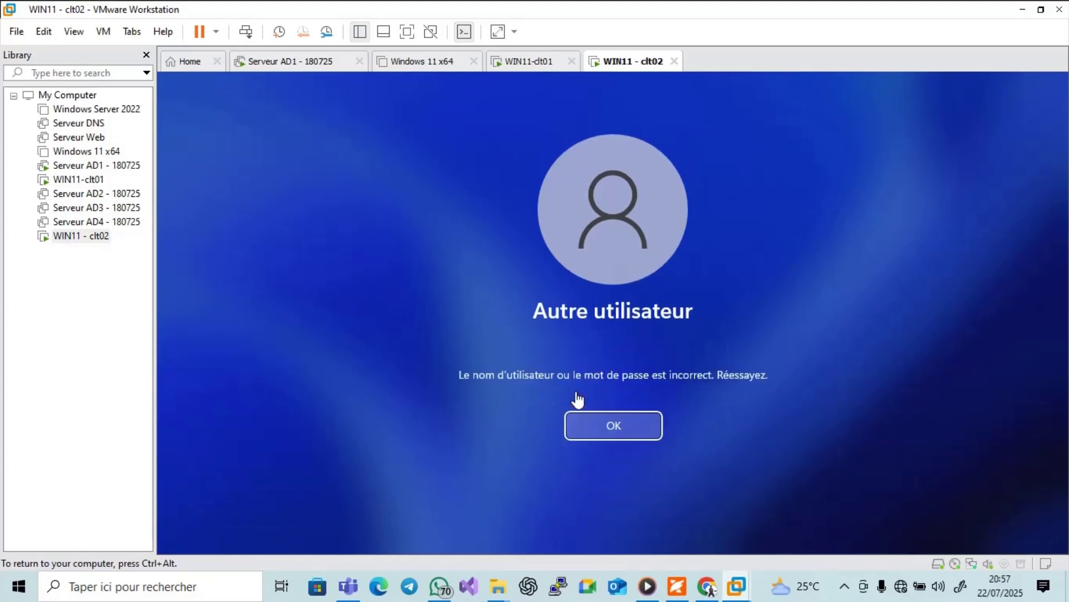
left_click(606, 432)
type("P")
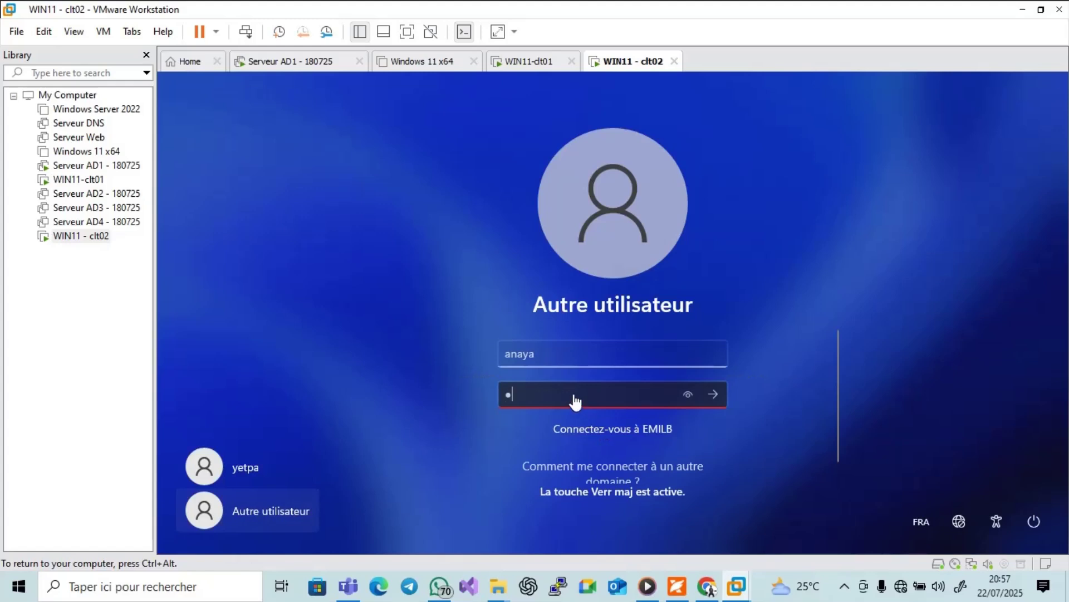
key("Return")
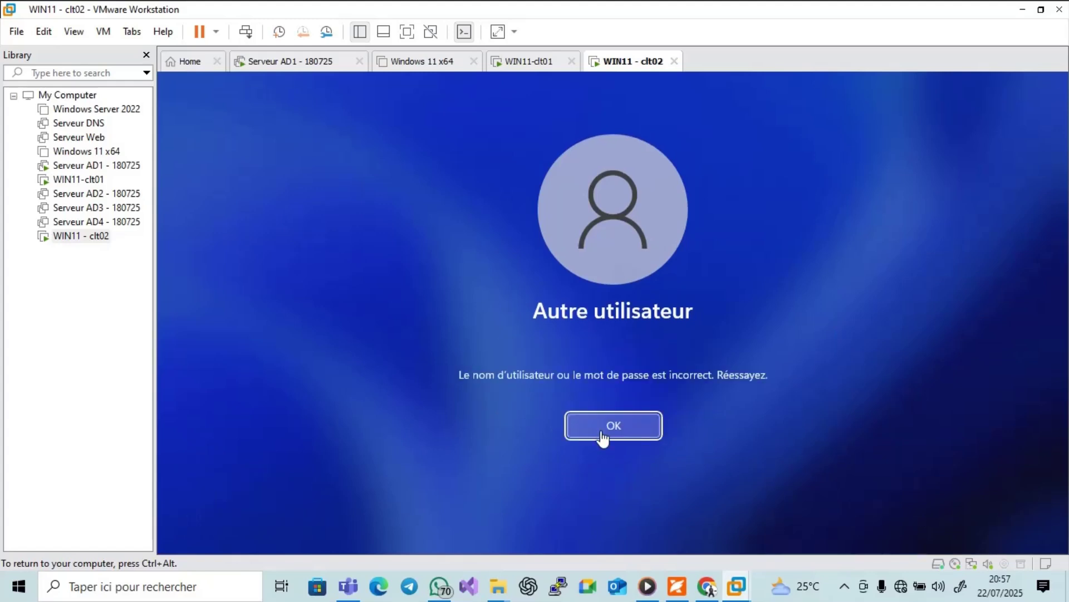
left_click(592, 426)
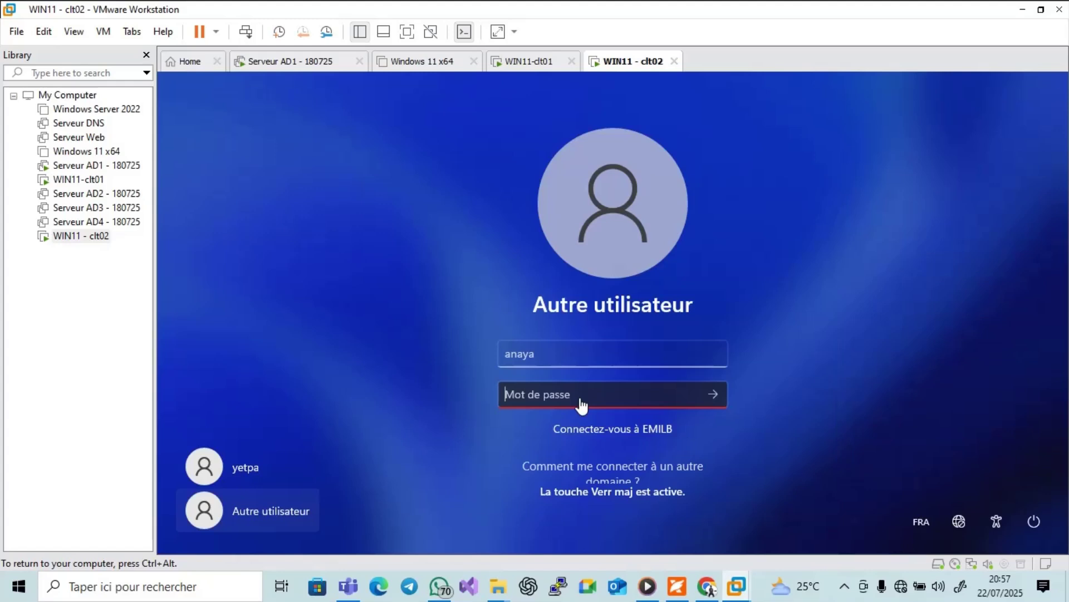
type("a")
key("Caps_Lock")
type("a")
key("Caps_Lock")
type("a")
key("Return")
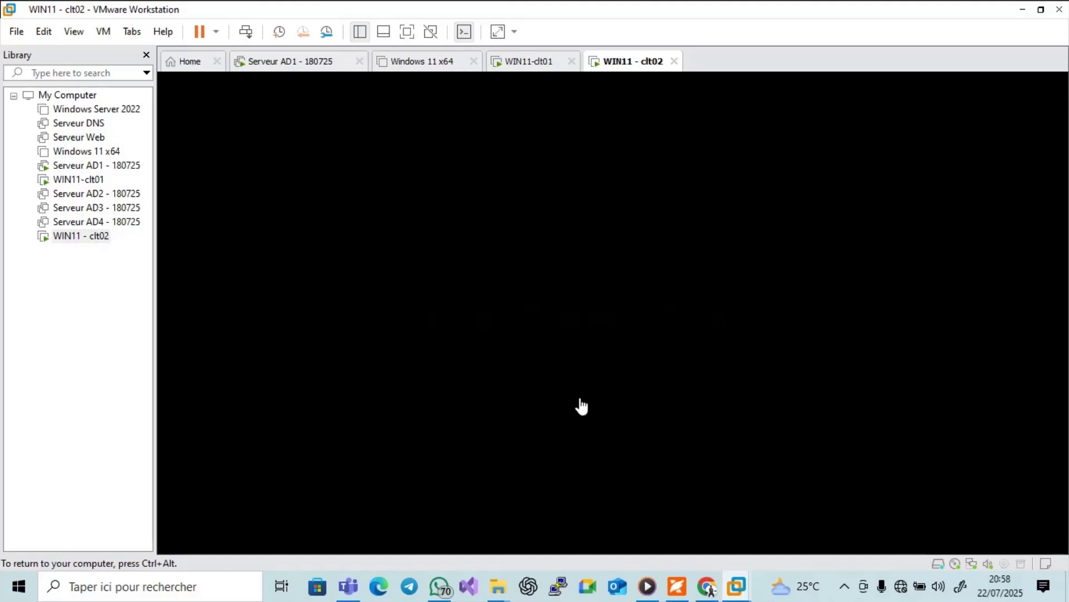
left_click(676, 586)
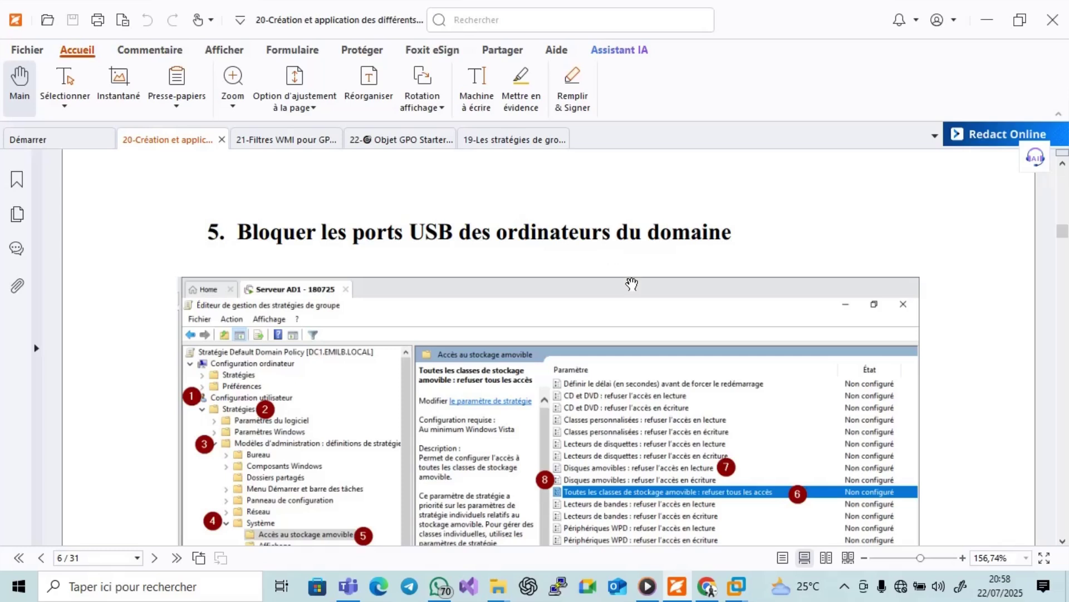
Scroll the guide past USB blocking to section 6 on the domain-wide wallpaper, then show the desktop.
left_click_drag(967, 311, 967, 312)
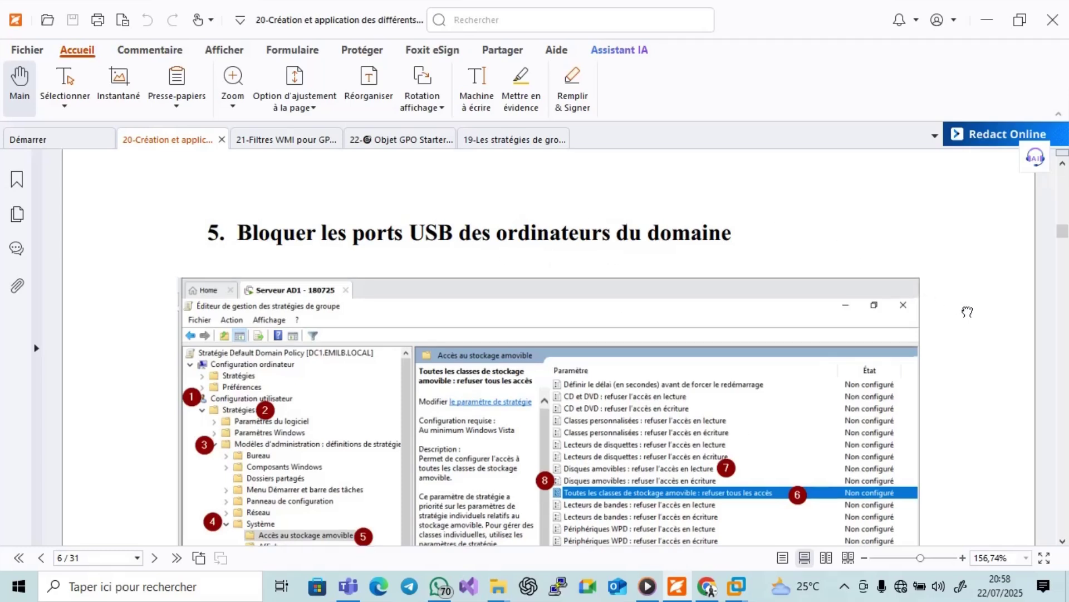
scroll(967, 312, "down", 4)
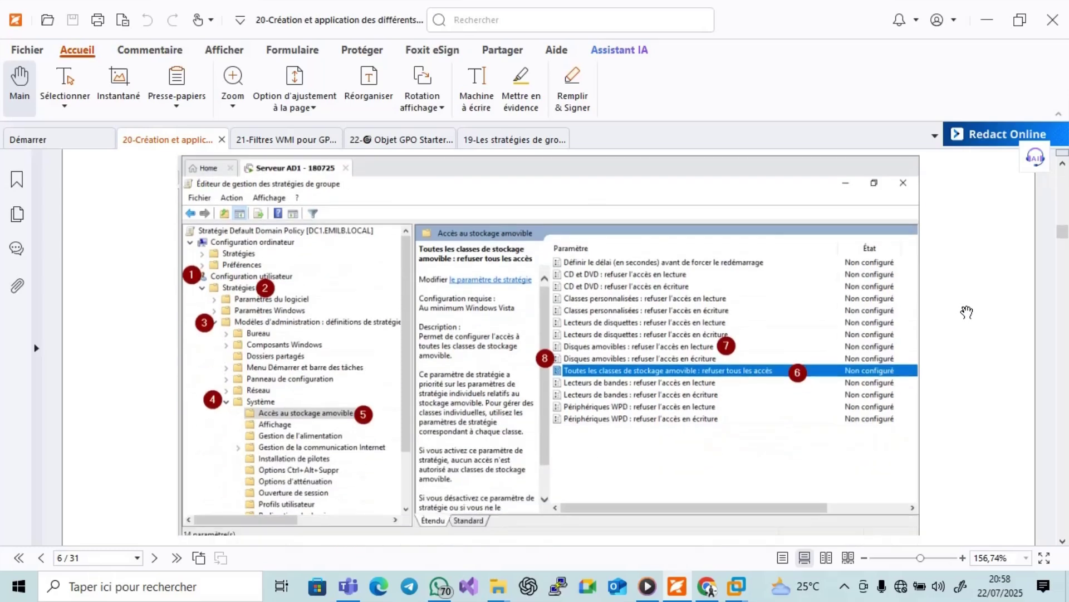
scroll(966, 312, "down", 12)
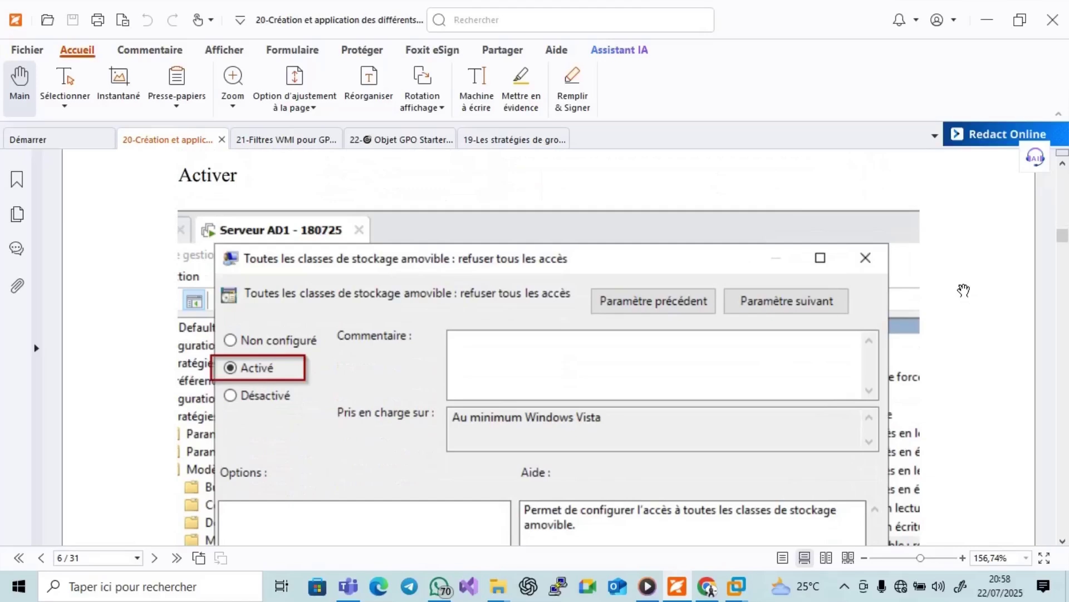
scroll(964, 290, "down", 10)
scroll(965, 290, "up", 15)
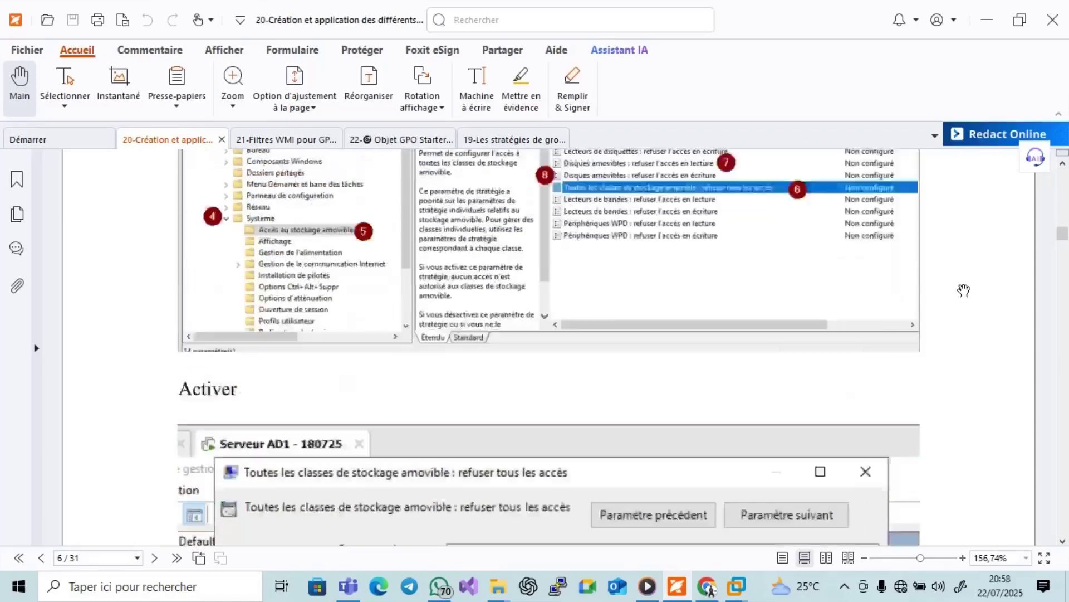
scroll(964, 290, "up", 7)
scroll(964, 290, "down", 3)
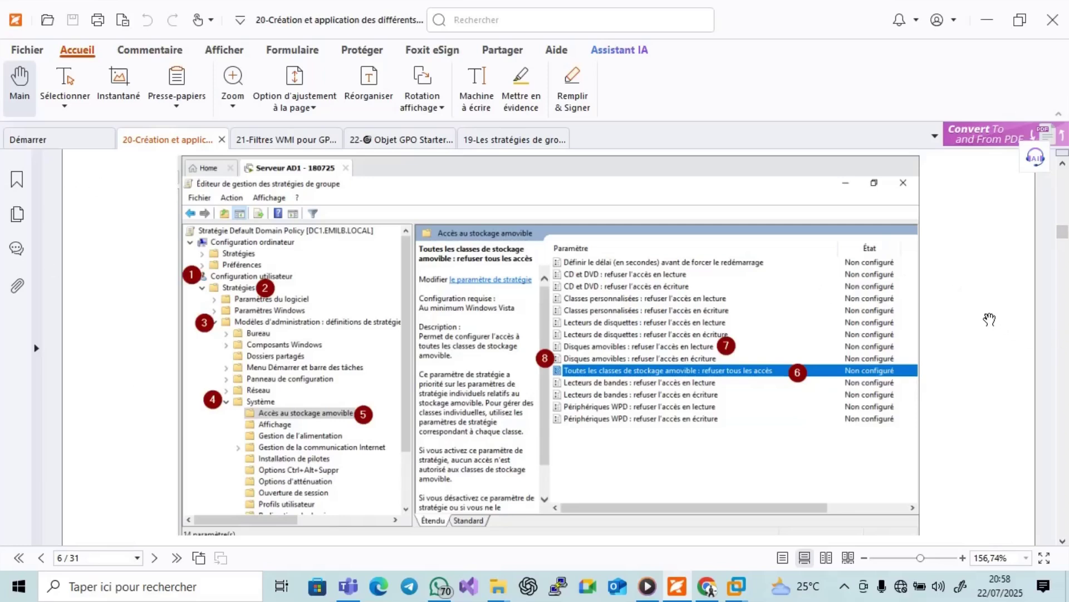
scroll(990, 319, "down", 8)
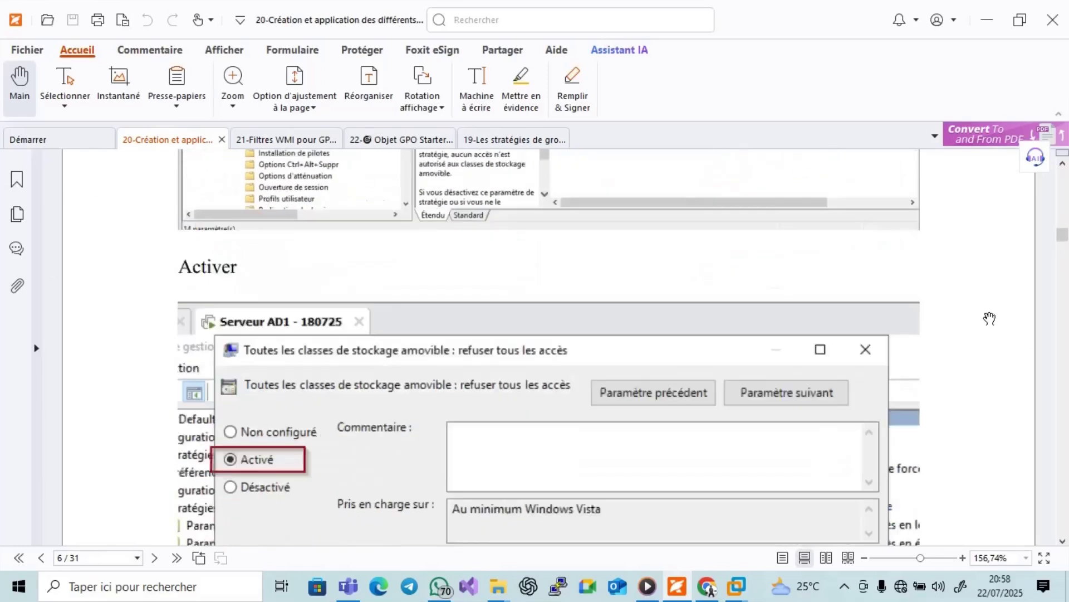
scroll(989, 319, "down", 8)
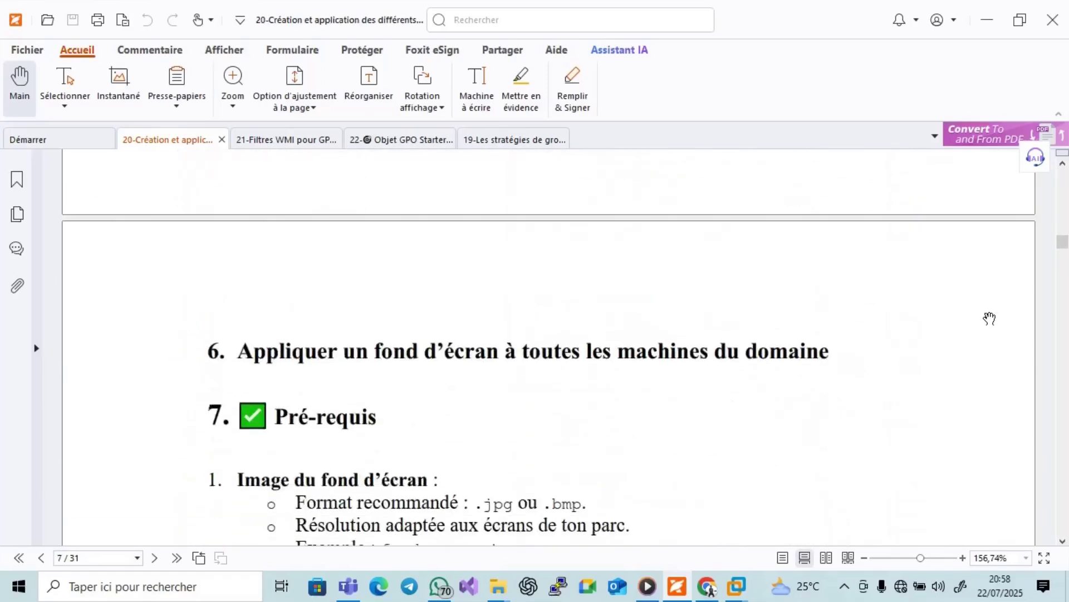
scroll(990, 319, "down", 3)
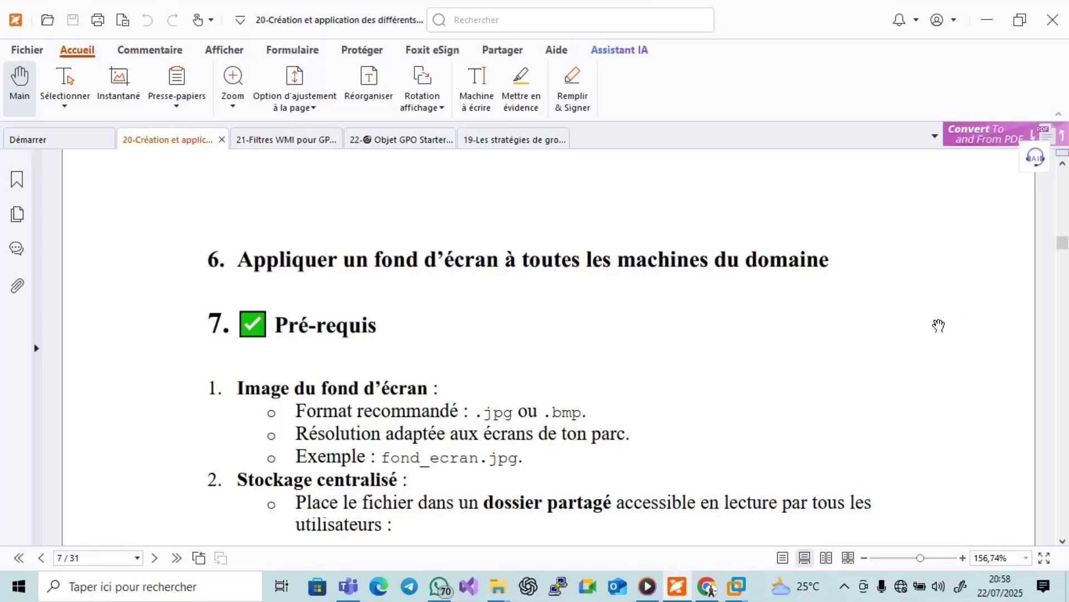
left_click(1068, 587)
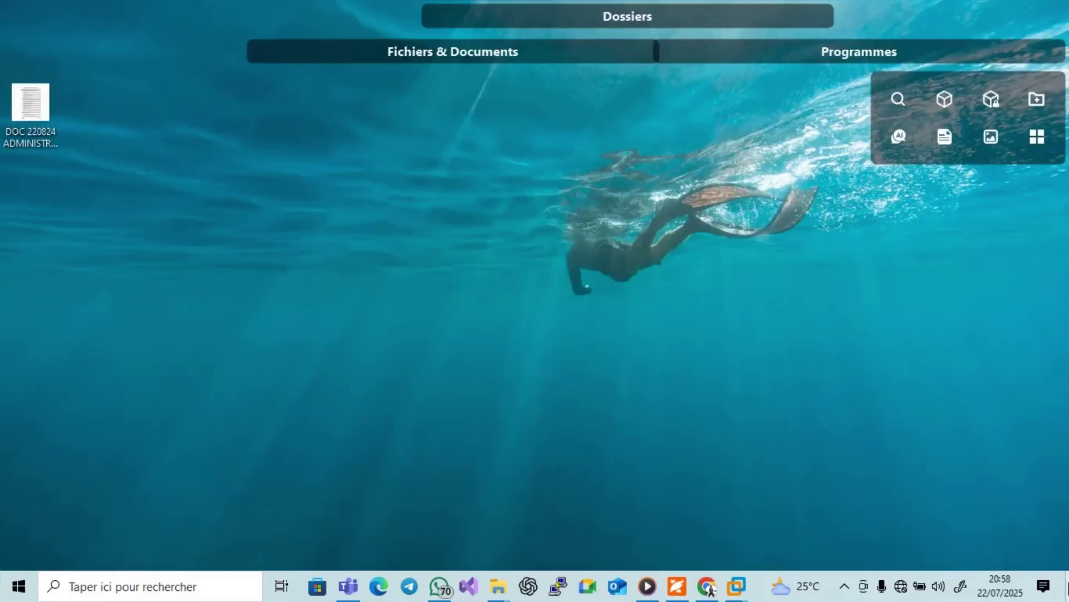
Open the host's Images folder in File Explorer and select the photo leanne.jpg.
mouse_move(835, 64)
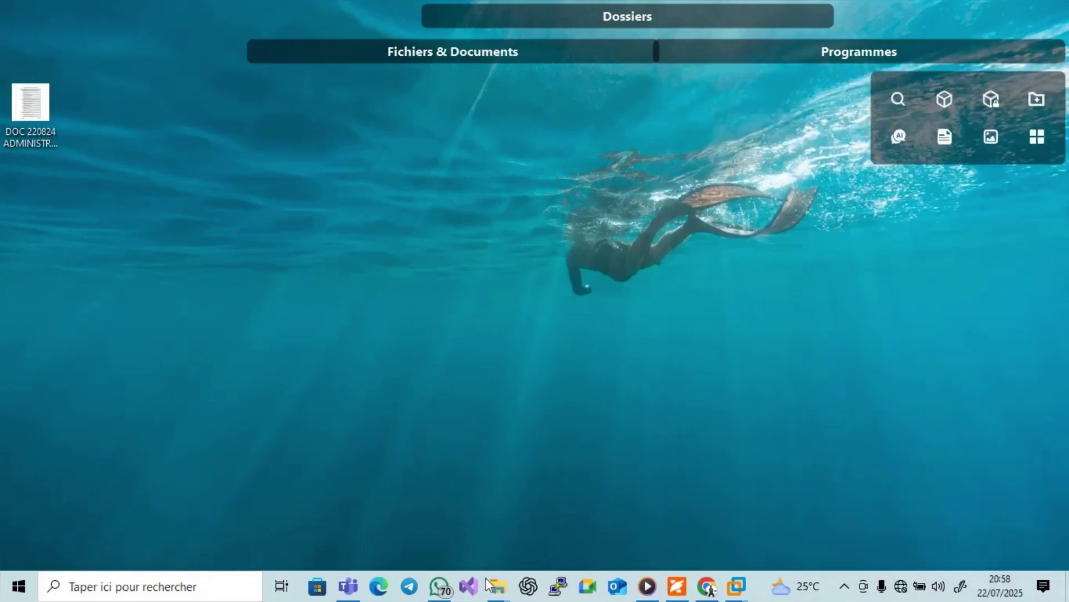
mouse_move(490, 588)
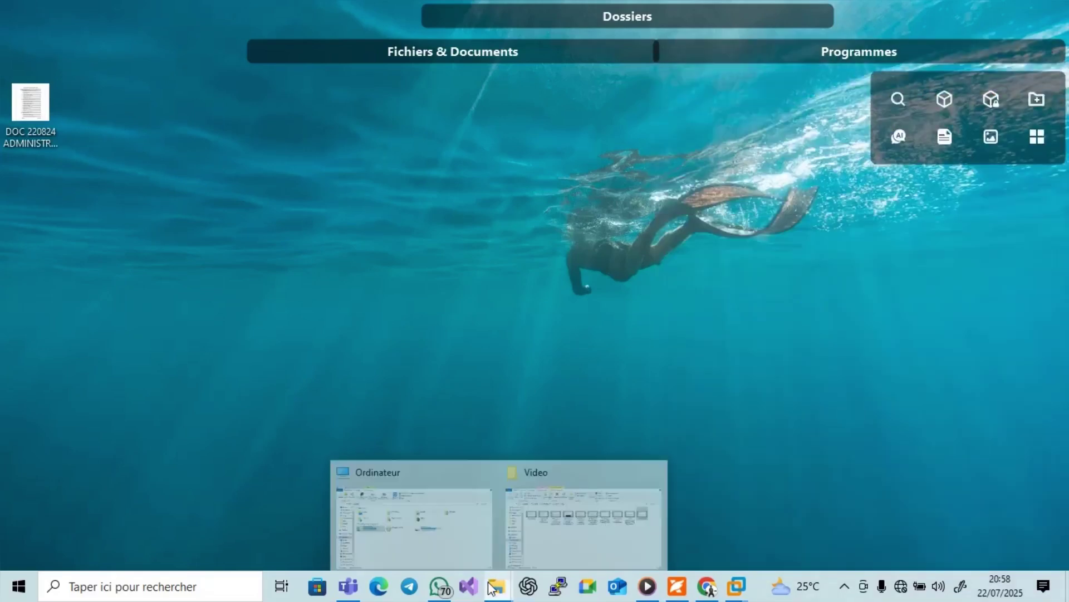
left_click(444, 523)
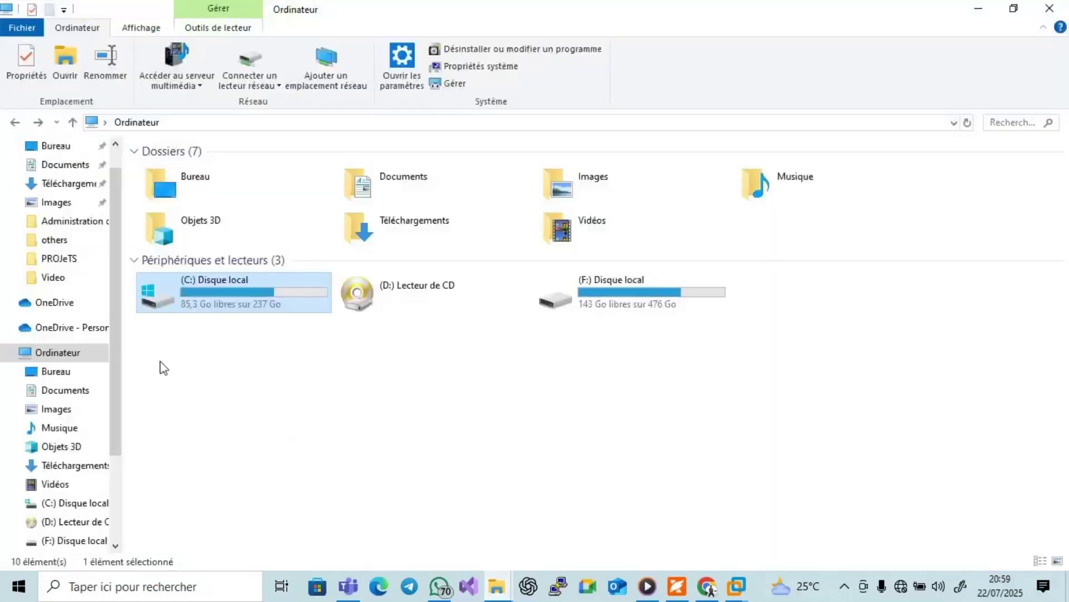
left_click(59, 204)
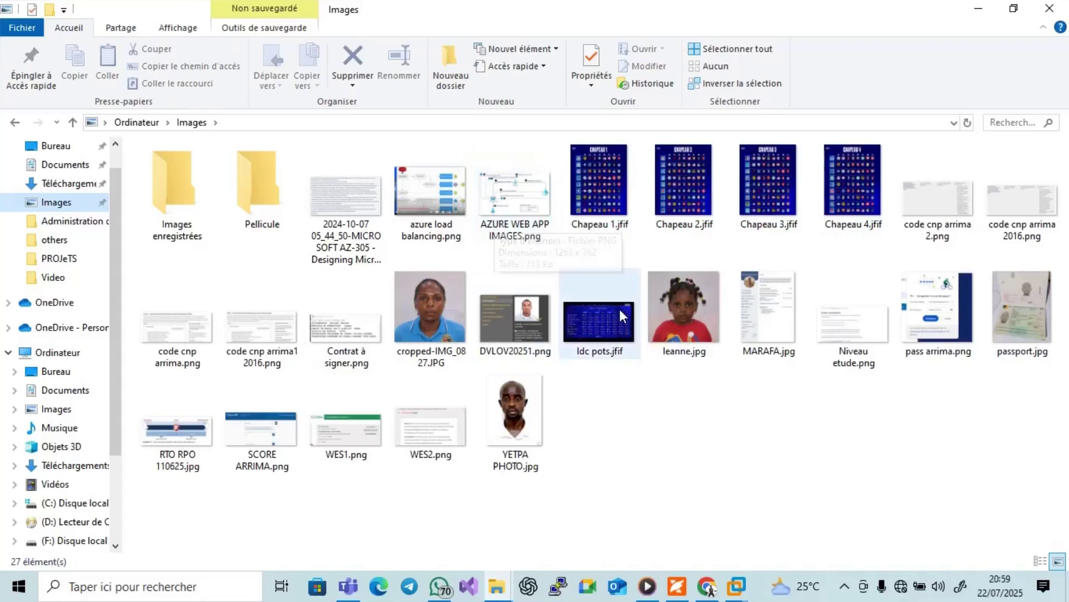
left_click(670, 320)
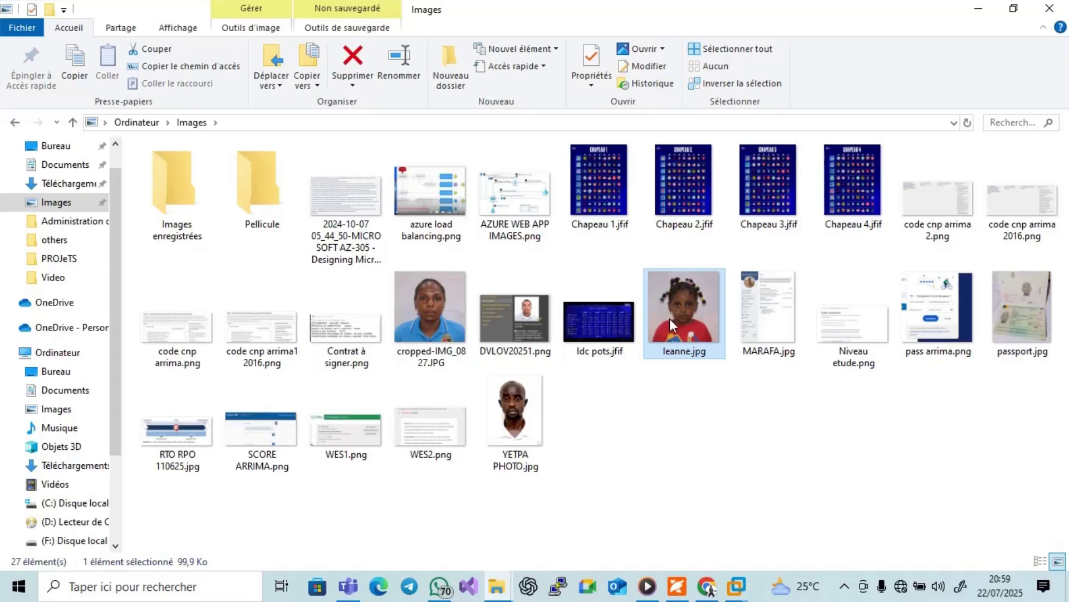
Shrink and move the Images window aside, then switch to the Serveur AD1 - 180725 VM.
left_click(1013, 8)
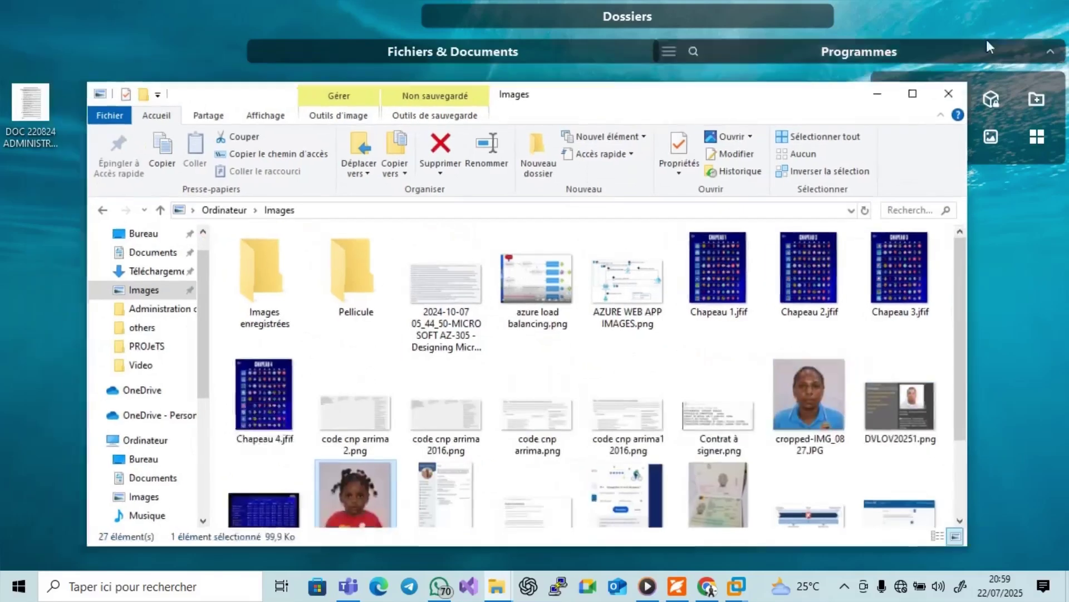
left_click_drag(968, 245, 663, 240)
left_click_drag(652, 368, 621, 466)
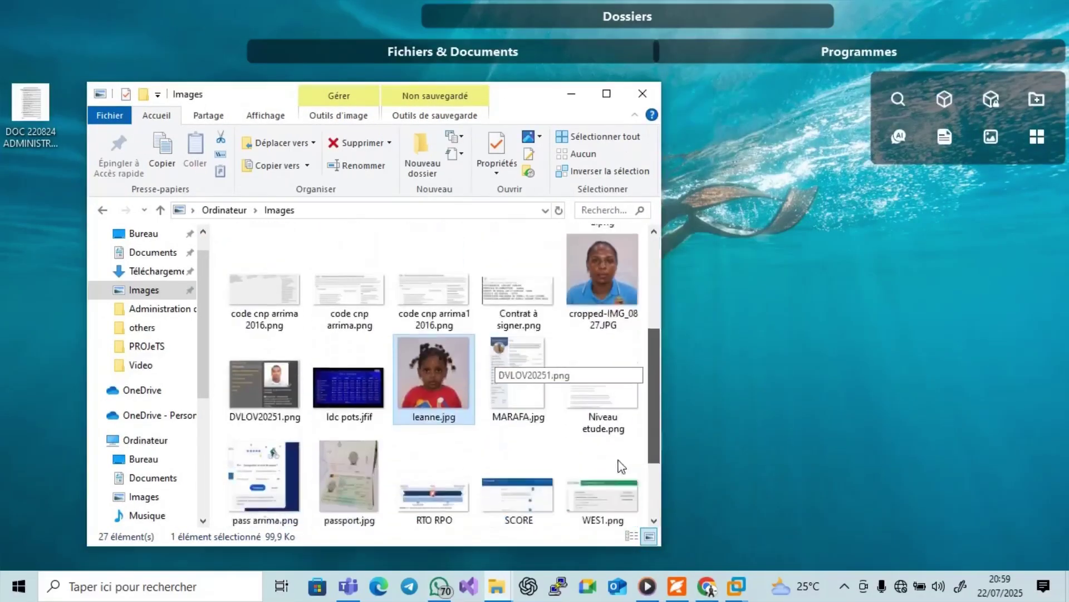
left_click_drag(518, 98, 423, 87)
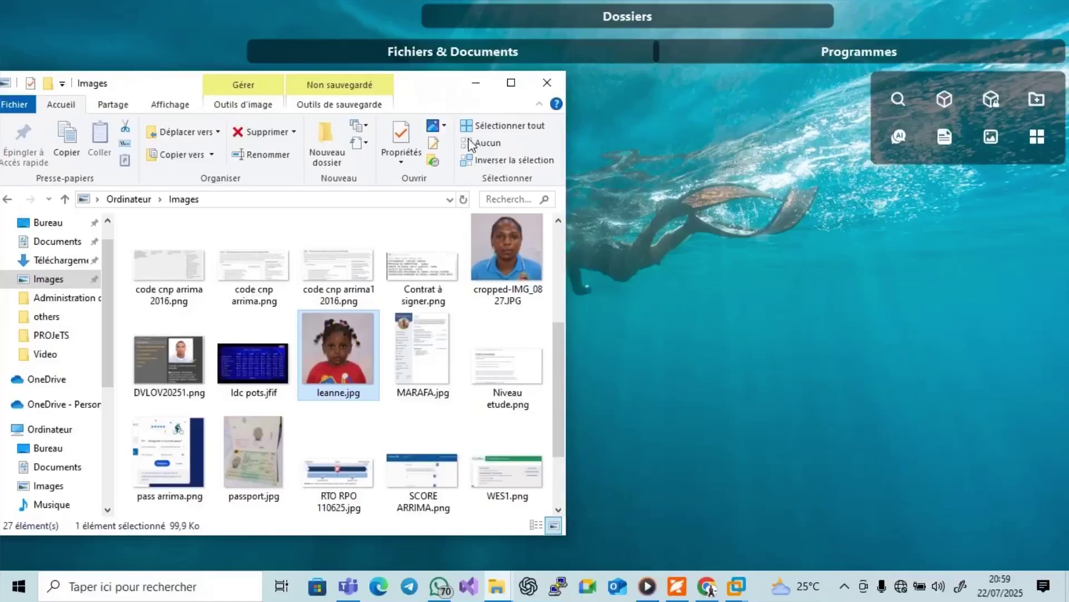
left_click(736, 586)
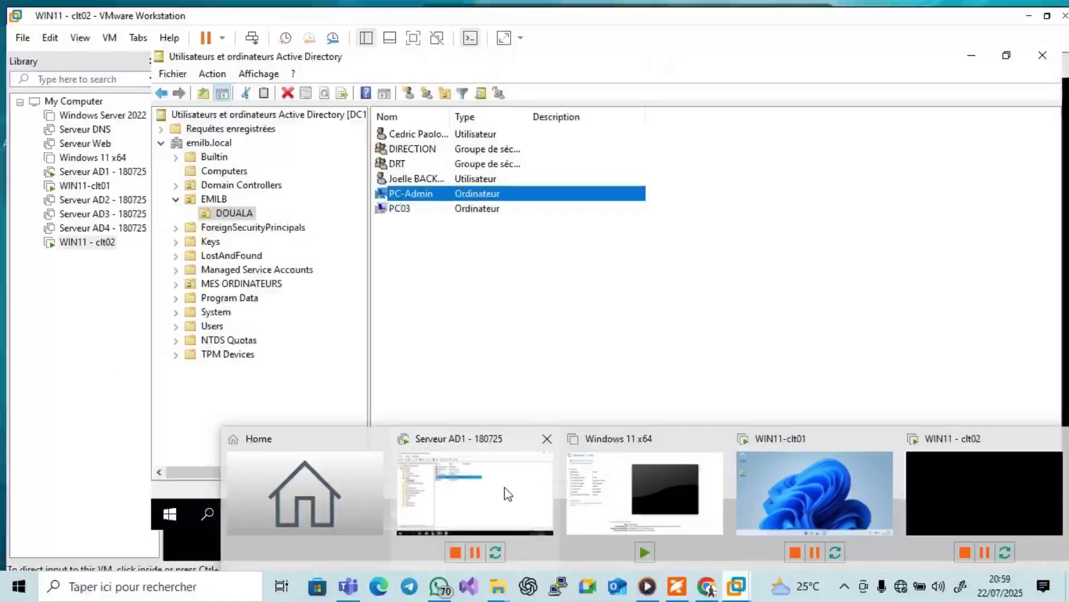
left_click(507, 493)
Open the Documents folder in File Explorer inside Serveur AD1.
left_click(1042, 8)
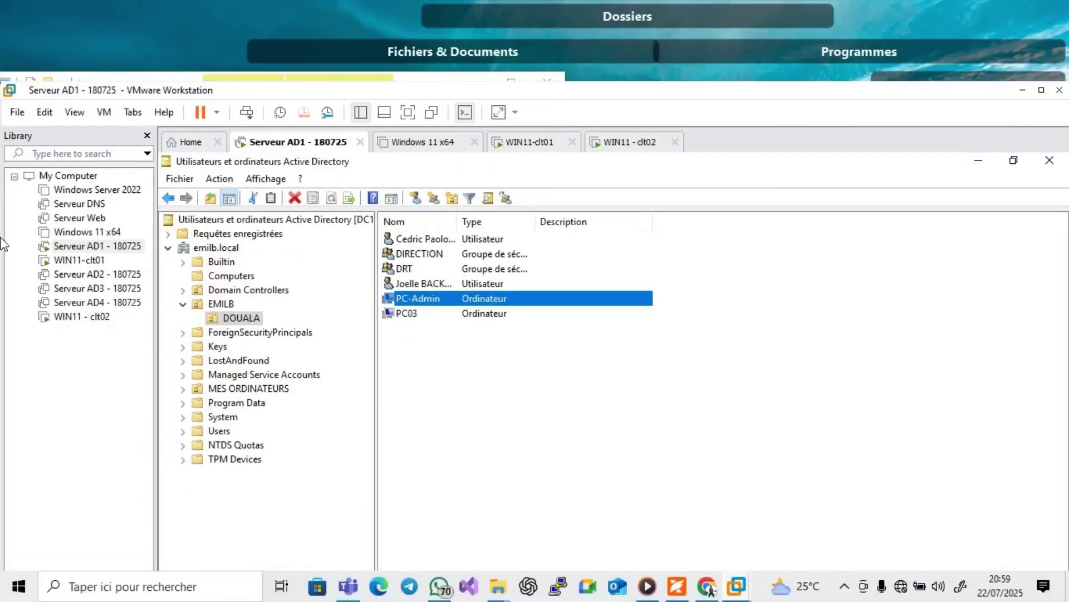
left_click_drag(3, 243, 407, 243)
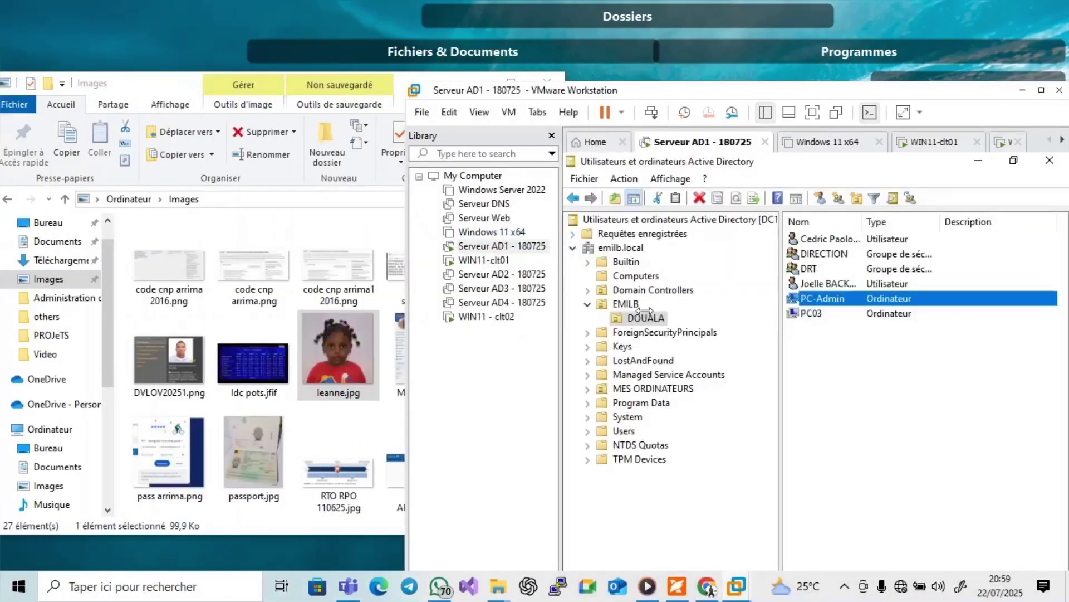
left_click_drag(791, 90, 780, 55)
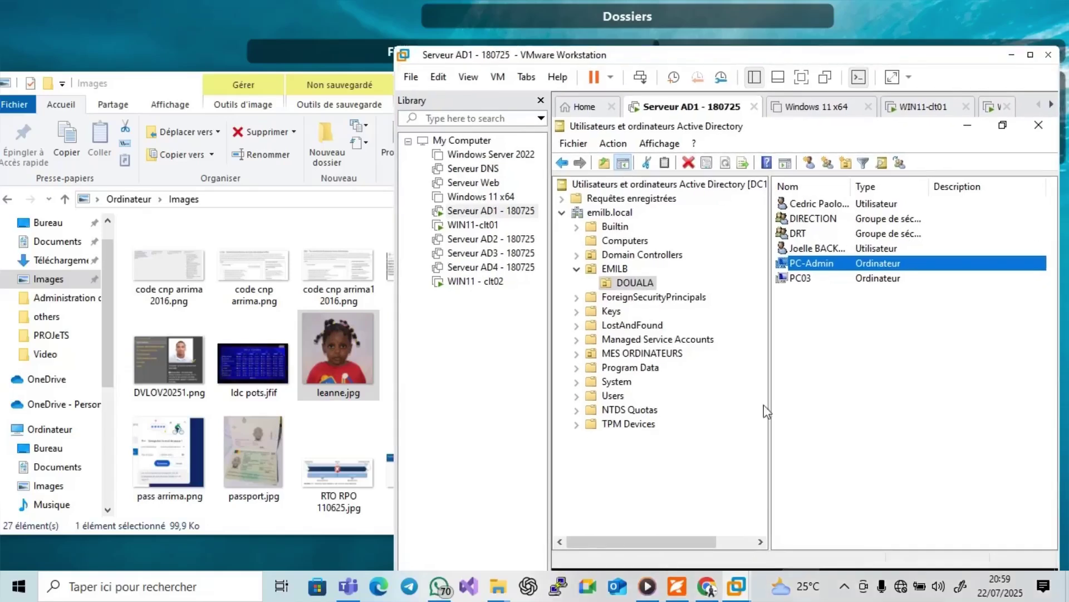
left_click(1029, 57)
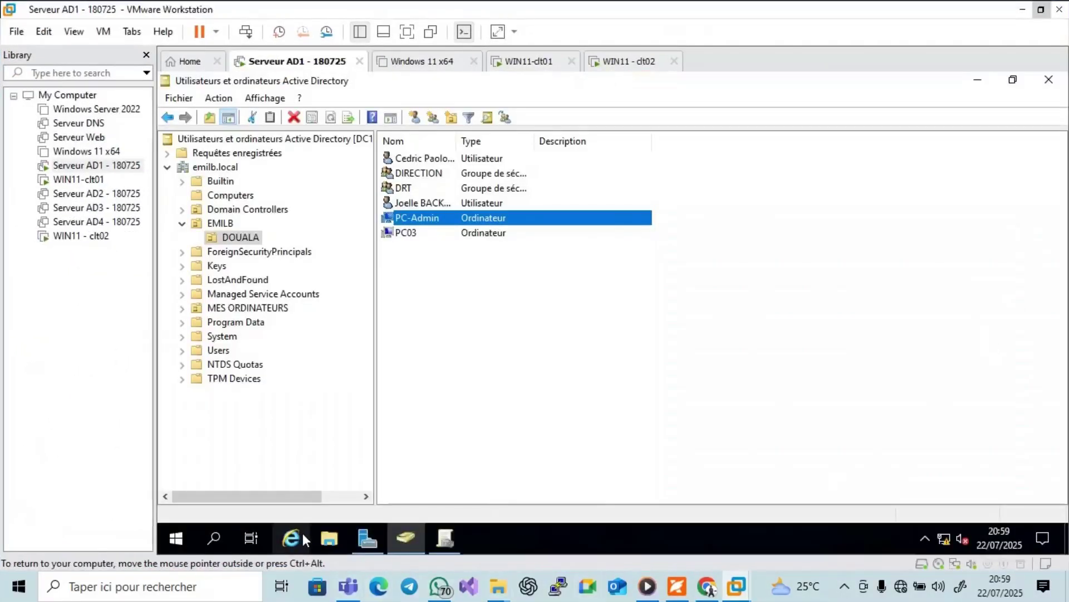
left_click(329, 537)
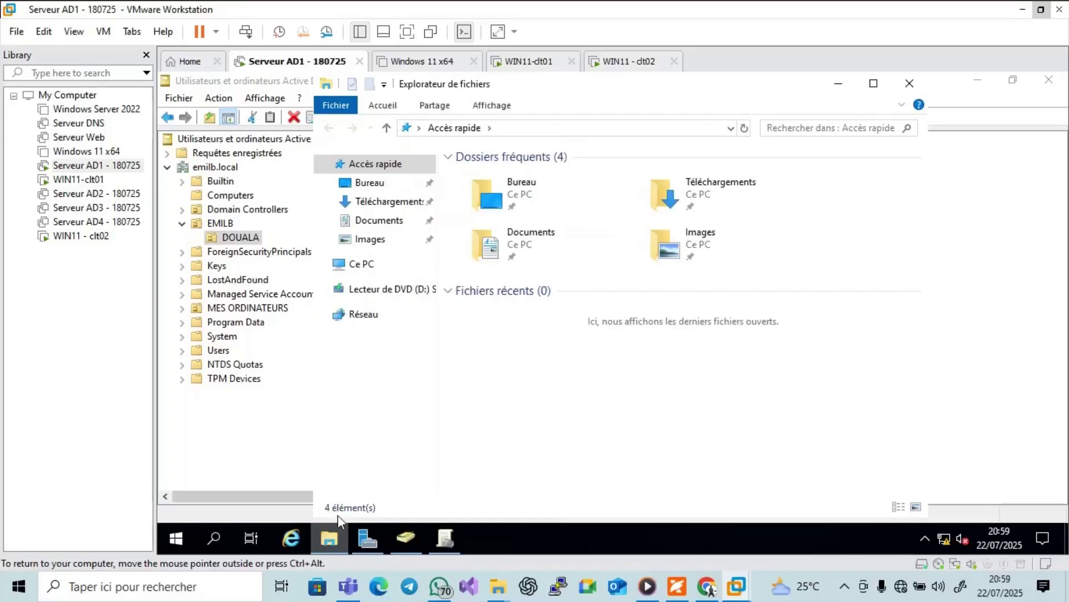
left_click(547, 235)
double_click(547, 234)
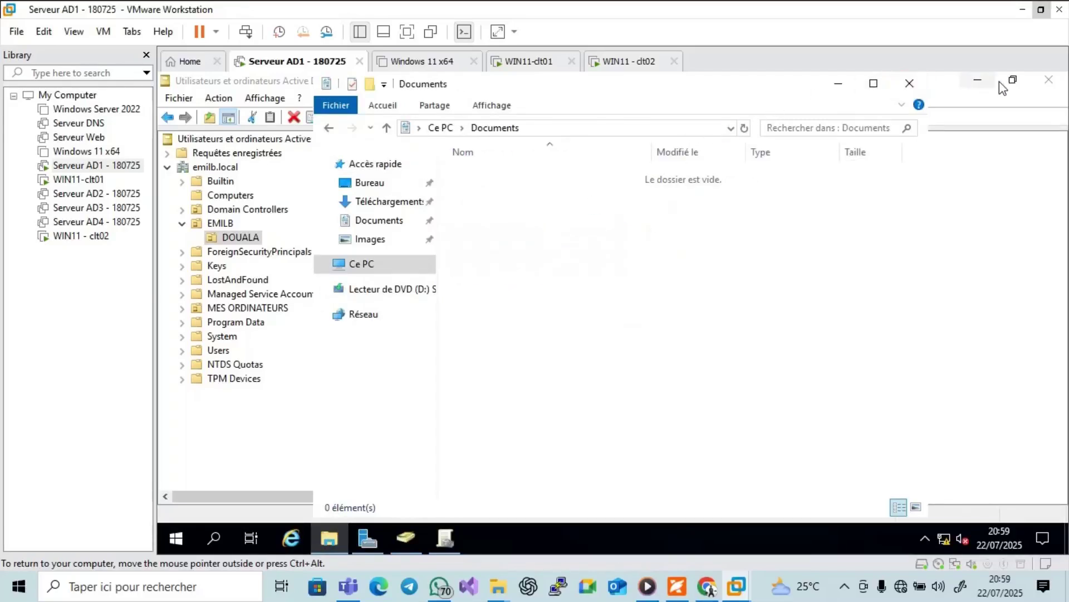
Drag leanne.jpg from the host's Images folder into the server's Documents, then maximise the VM again.
left_click(1041, 10)
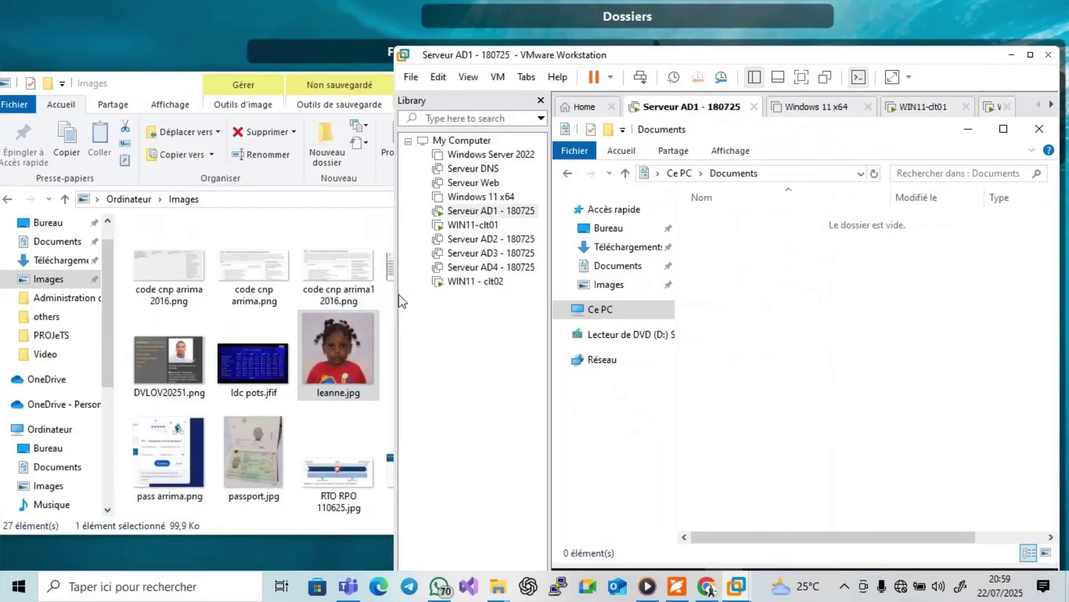
left_click_drag(397, 298, 592, 278)
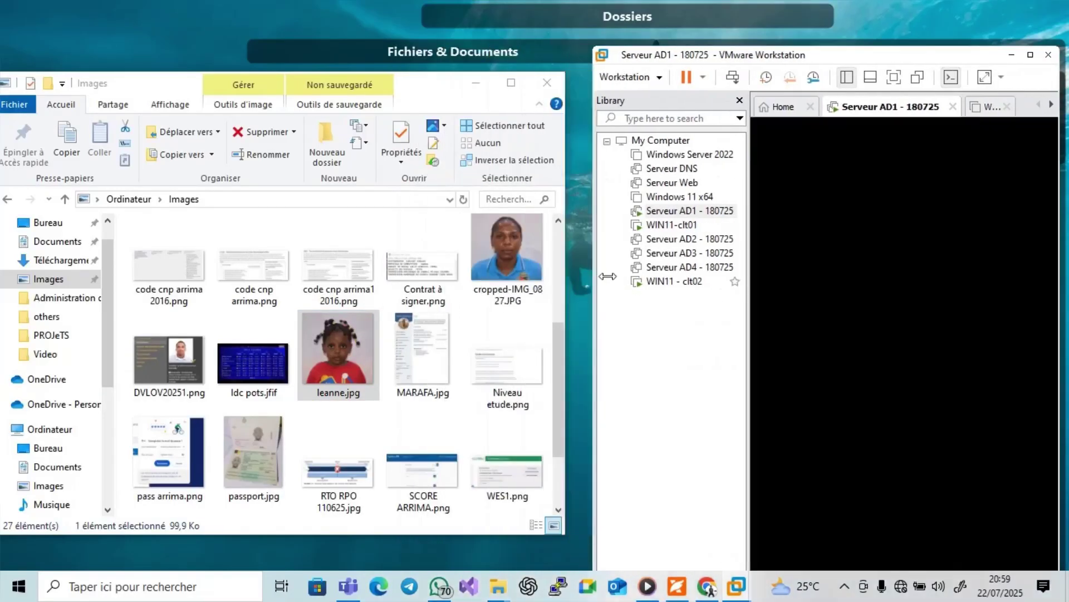
left_click_drag(362, 382, 936, 292)
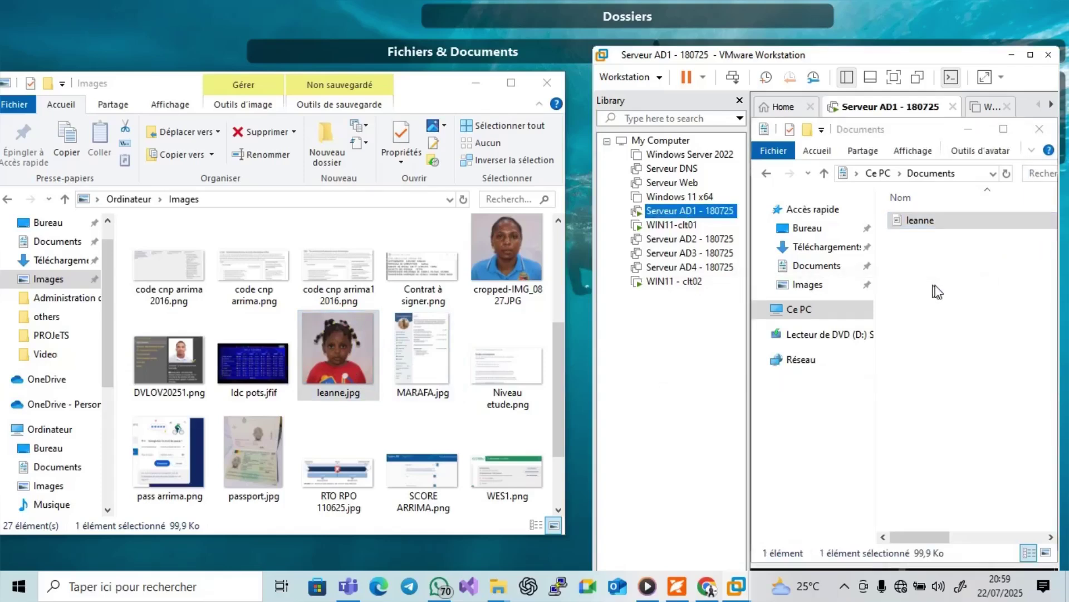
left_click(1030, 55)
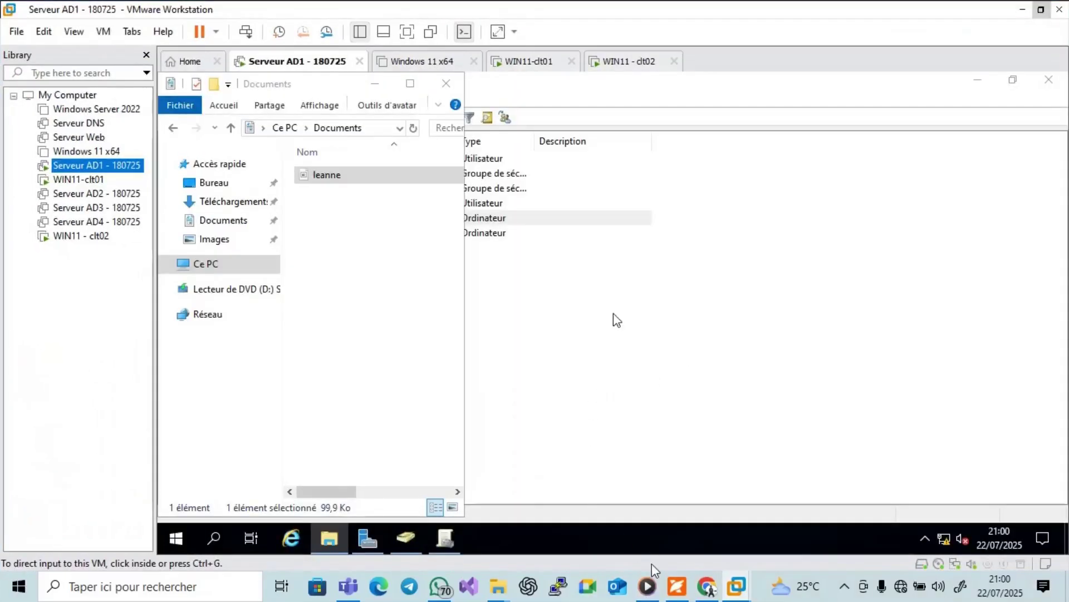
left_click(677, 585)
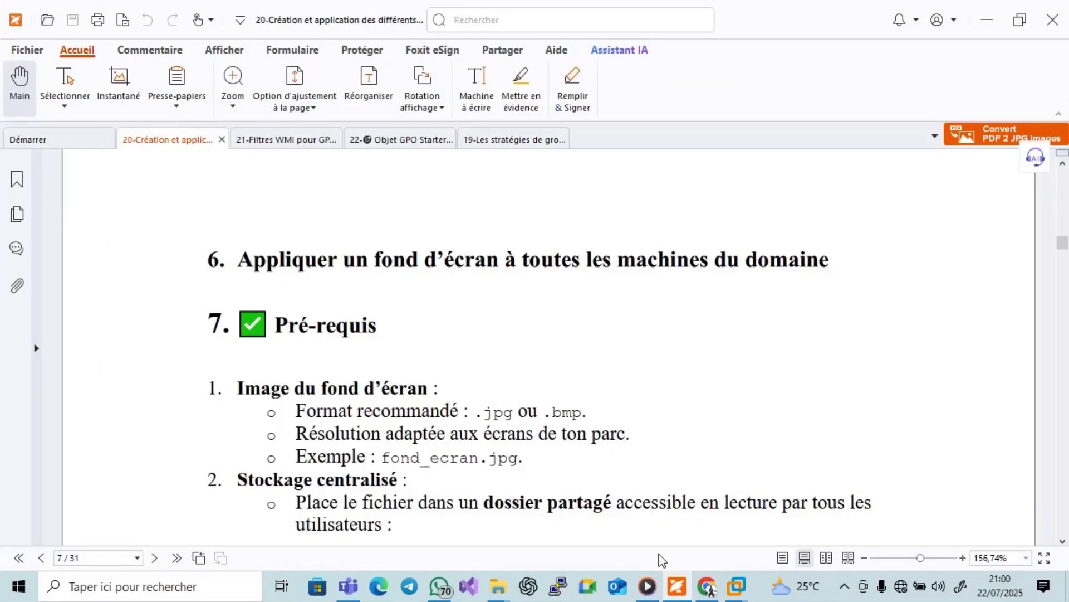
left_click(676, 586)
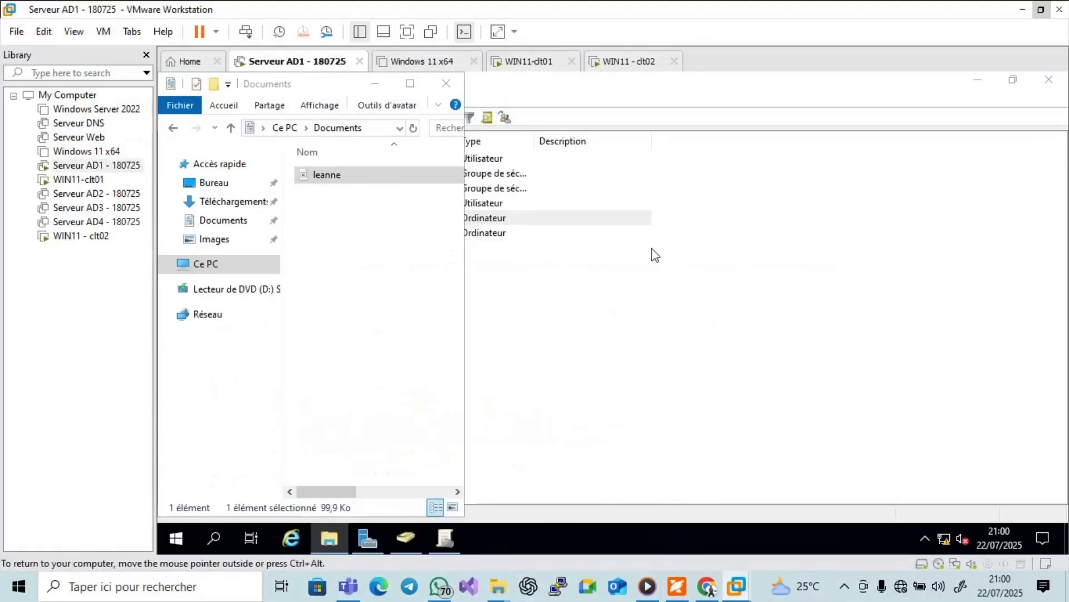
Create a new folder named image in the server's Documents folder.
left_click(410, 84)
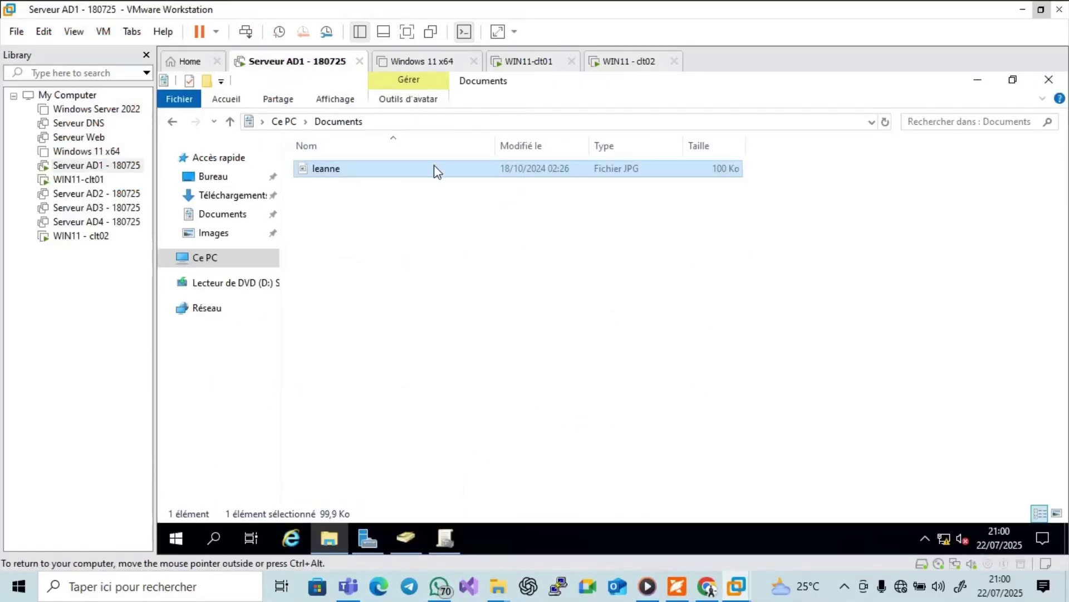
right_click(402, 249)
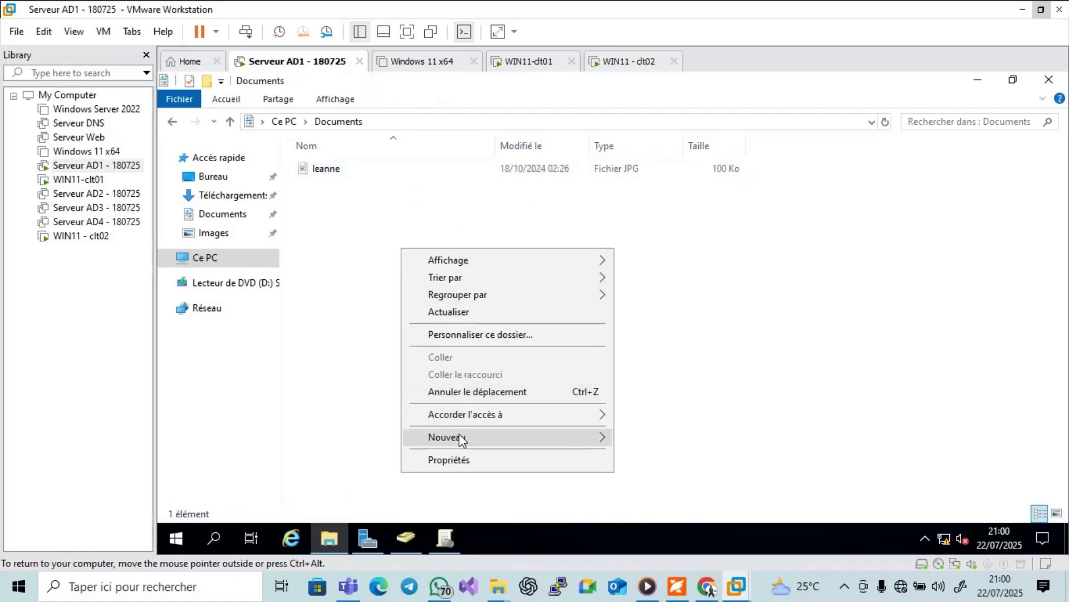
mouse_move(459, 434)
left_click(637, 328)
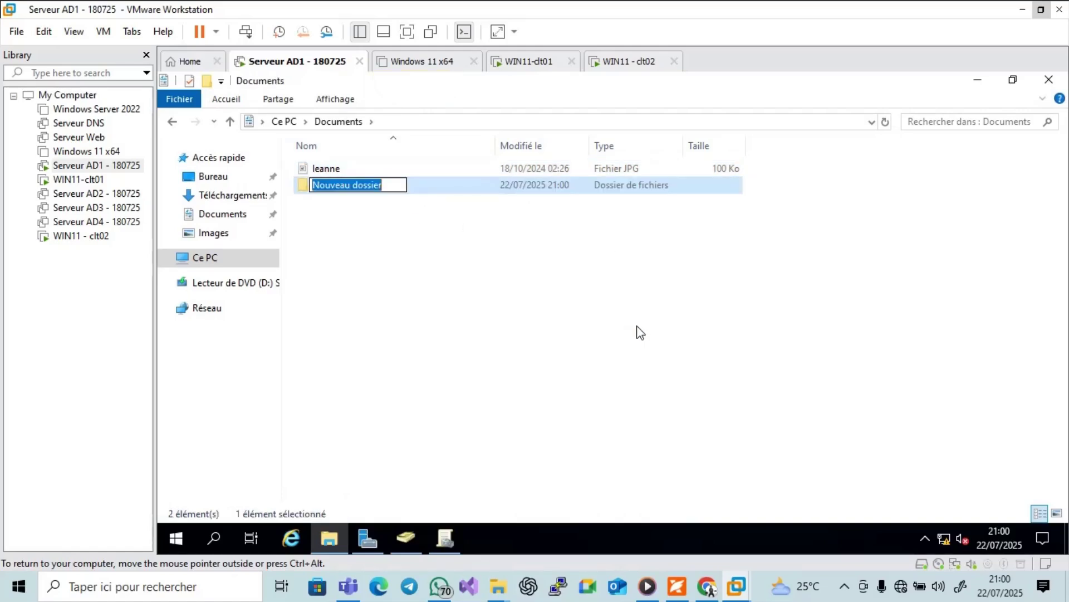
type("image")
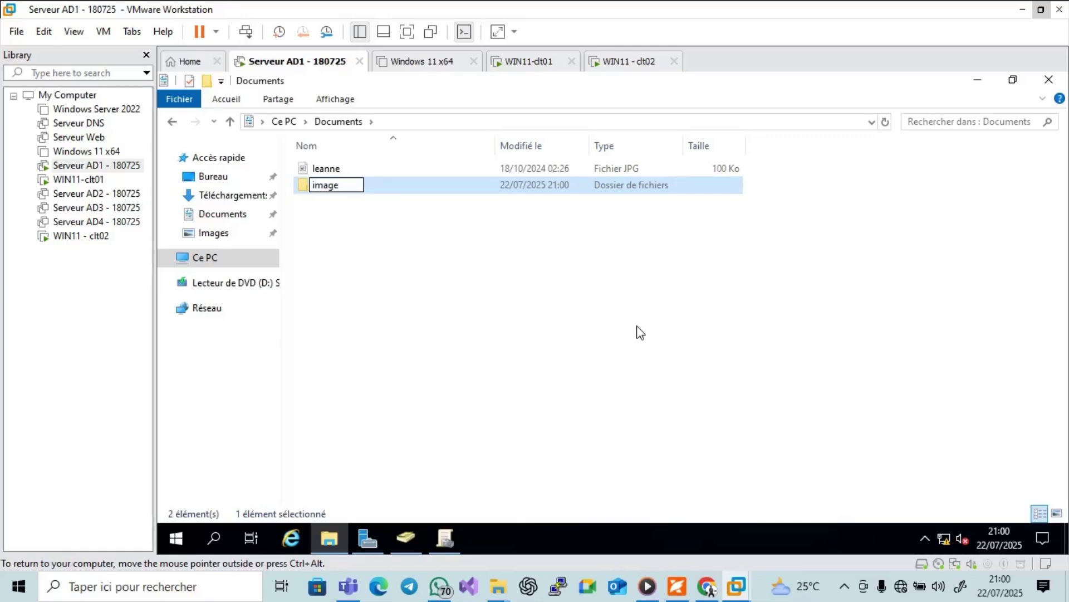
key("Return")
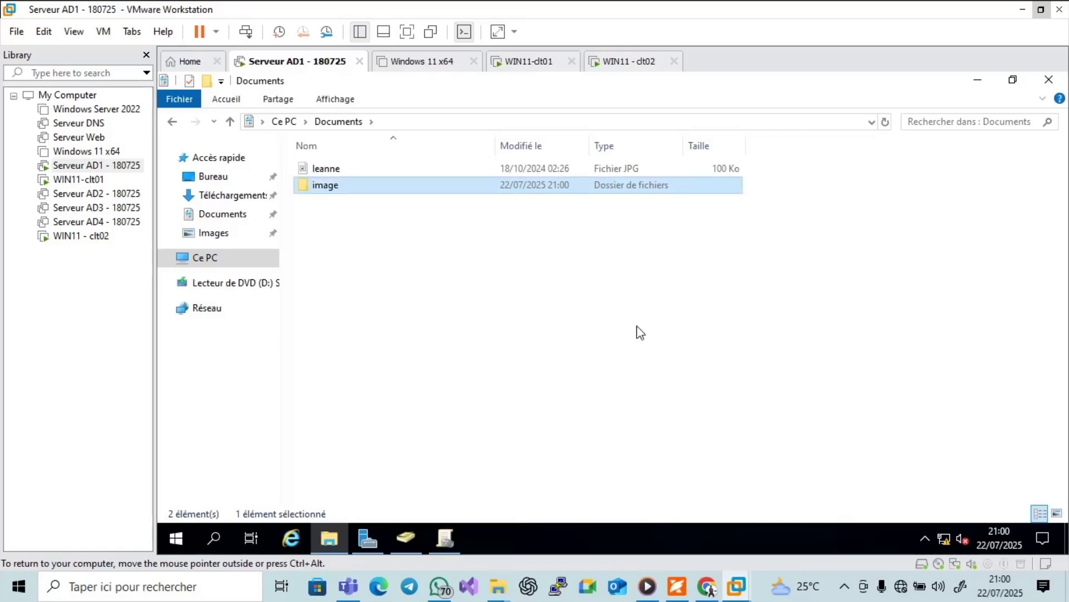
Move leanne.jpg into the image folder and turn on file name extensions.
left_click(328, 169)
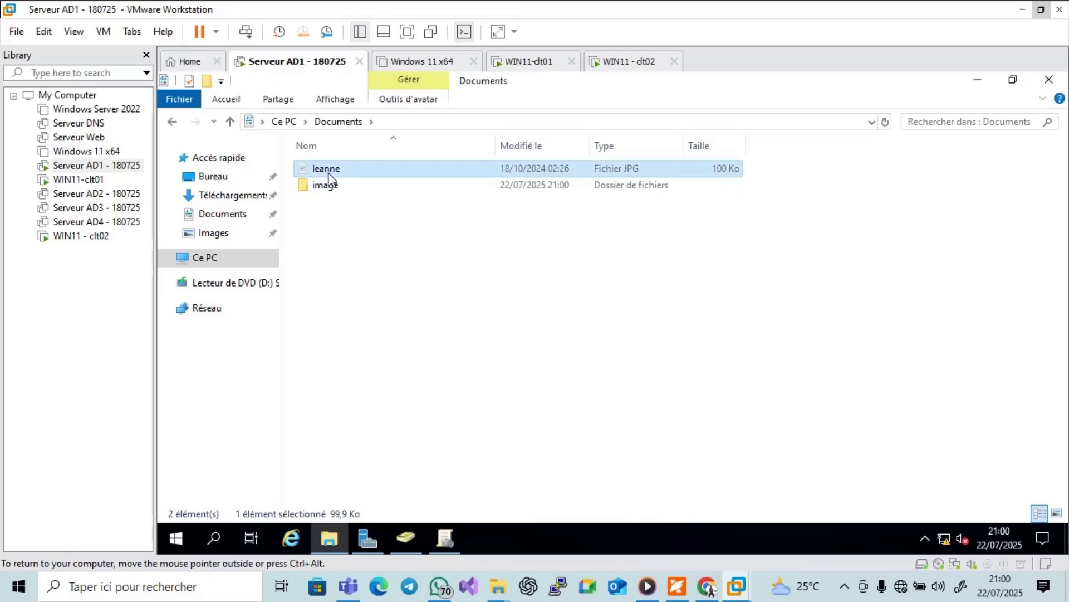
double_click(333, 185)
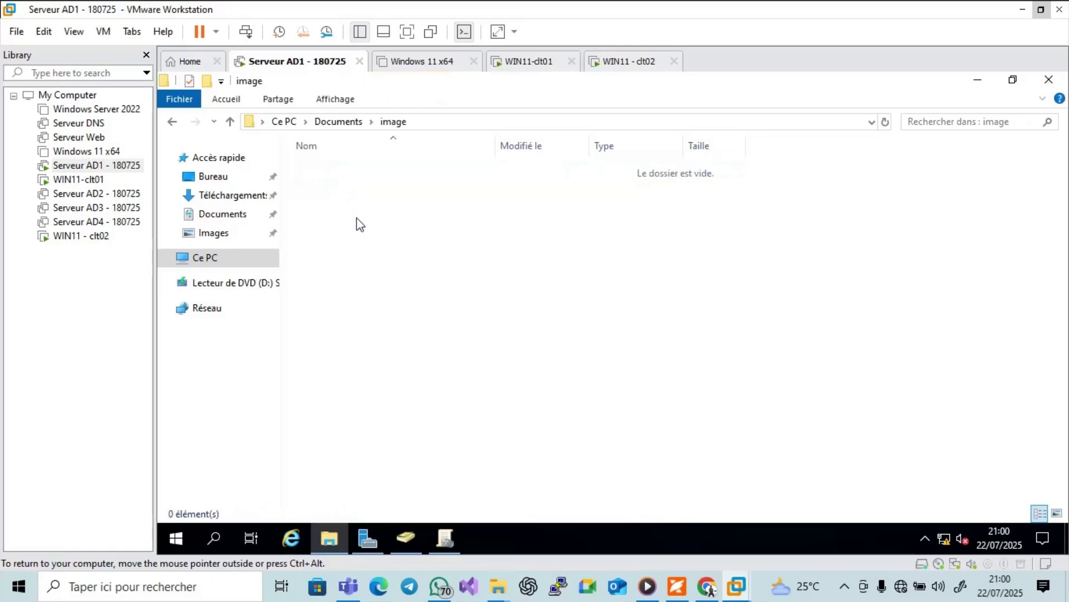
key("ctrl+v")
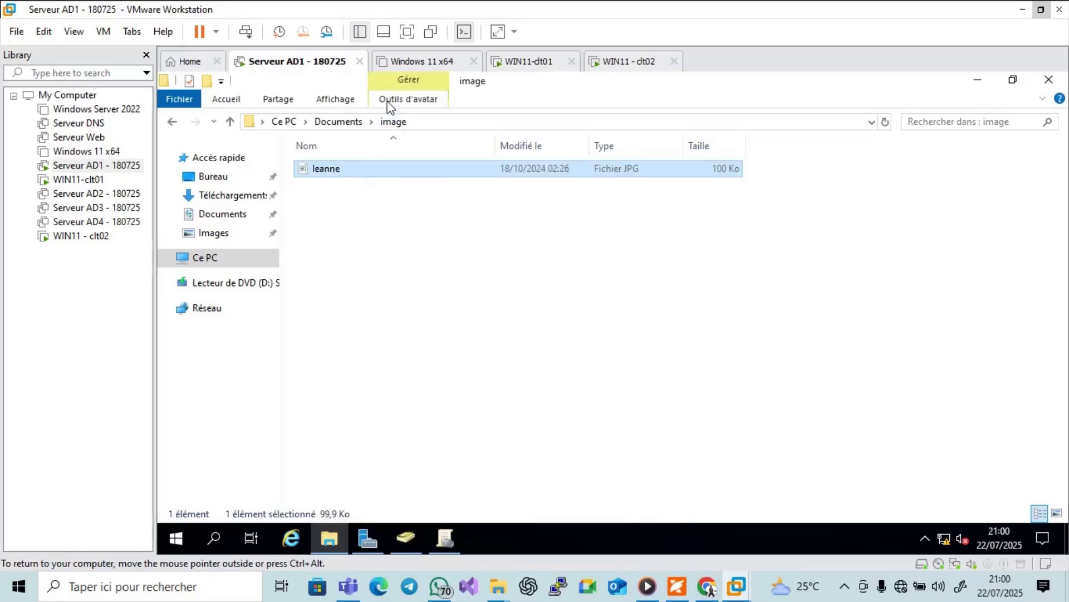
left_click(339, 101)
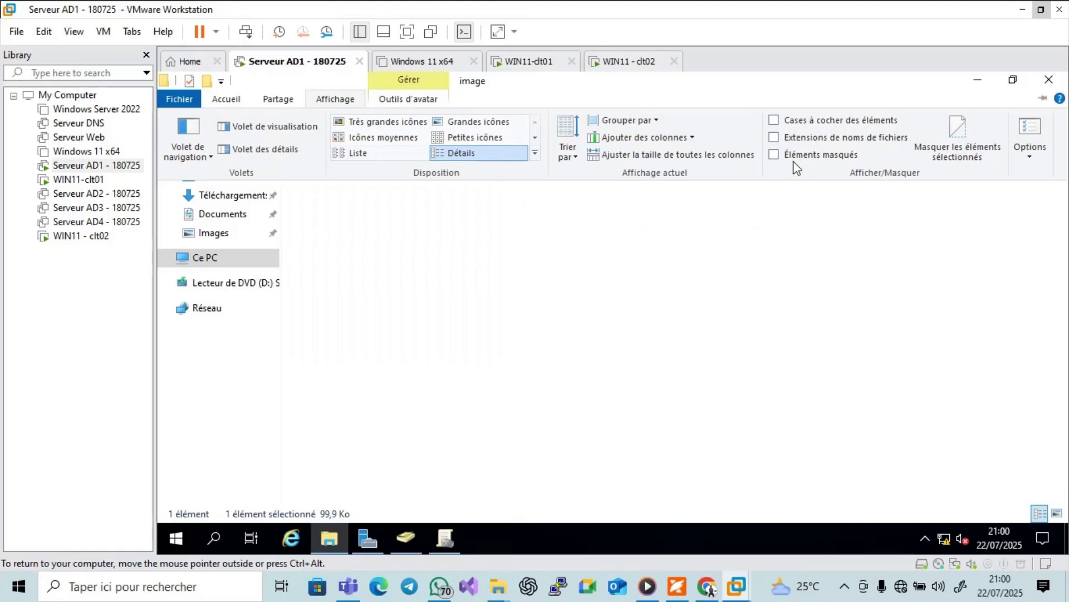
left_click(774, 138)
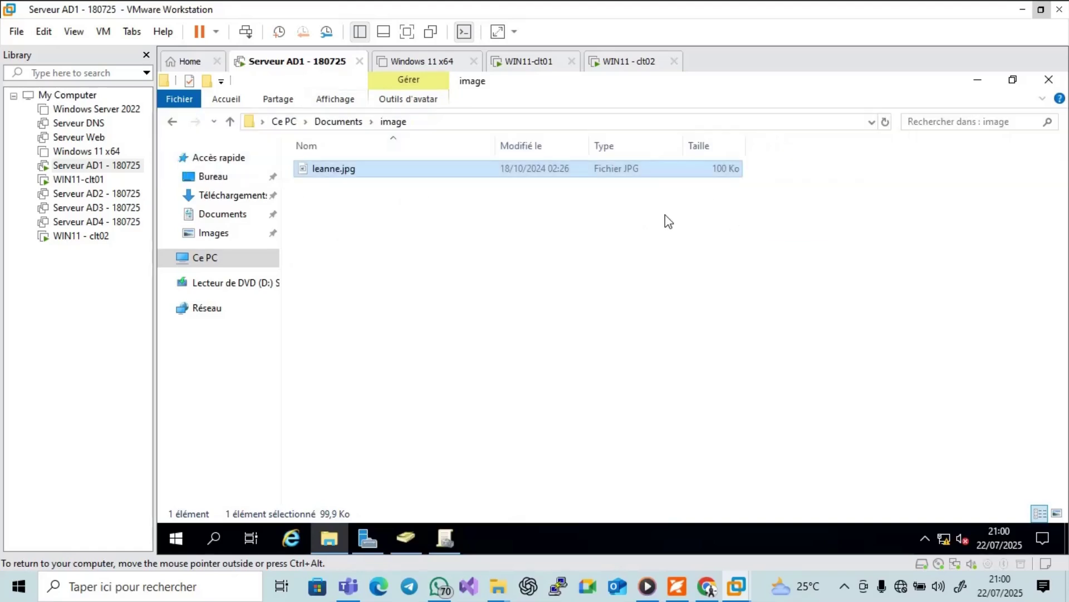
left_click(590, 255)
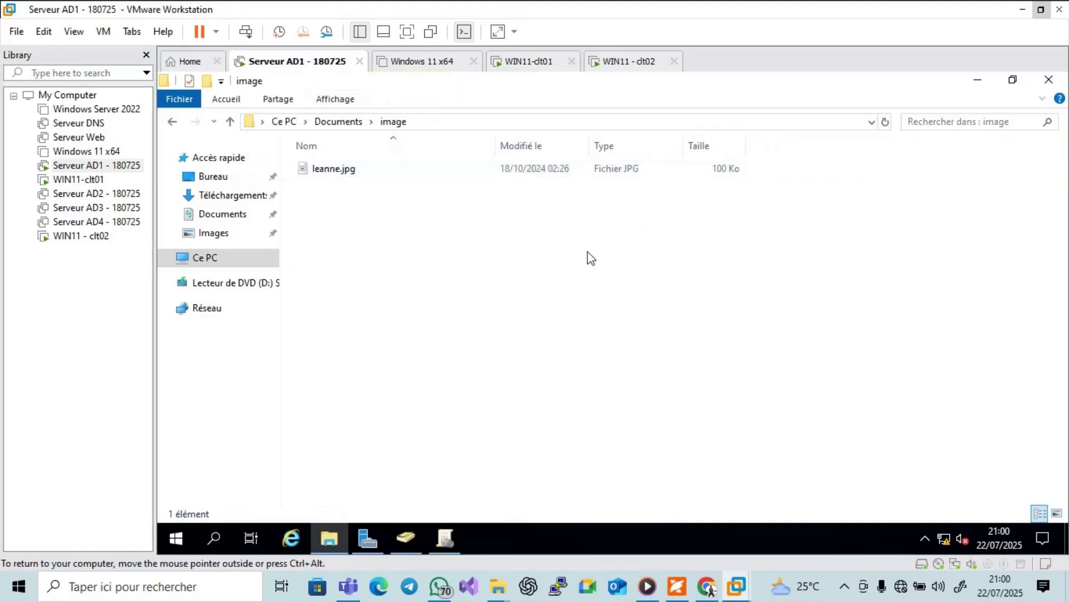
left_click(351, 121)
Enable advanced sharing for the image folder under the share name image.
right_click(350, 173)
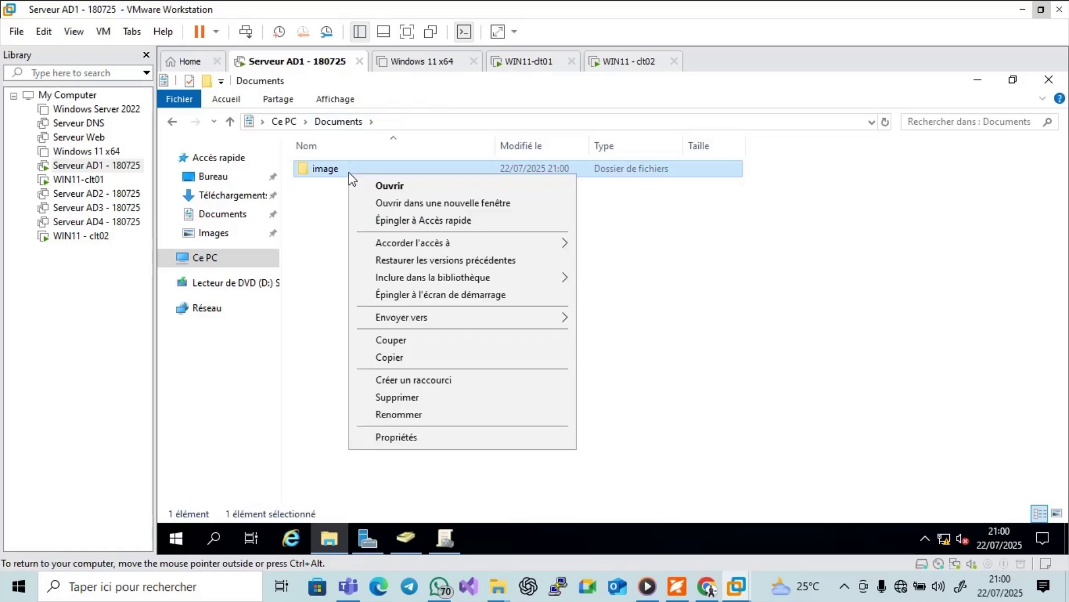
left_click(393, 439)
left_click(417, 175)
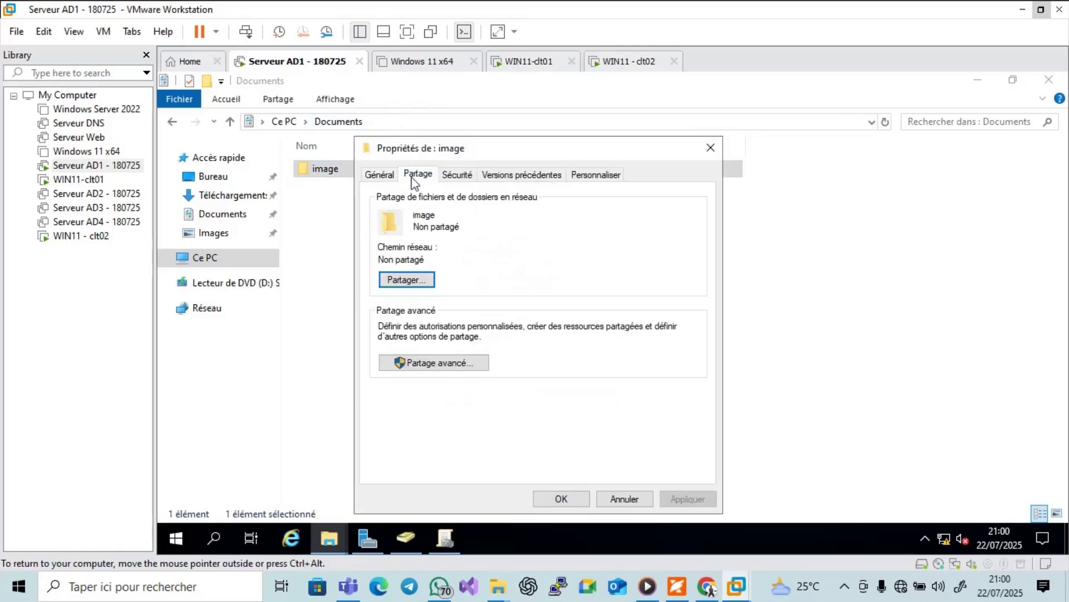
left_click(437, 363)
left_click(393, 206)
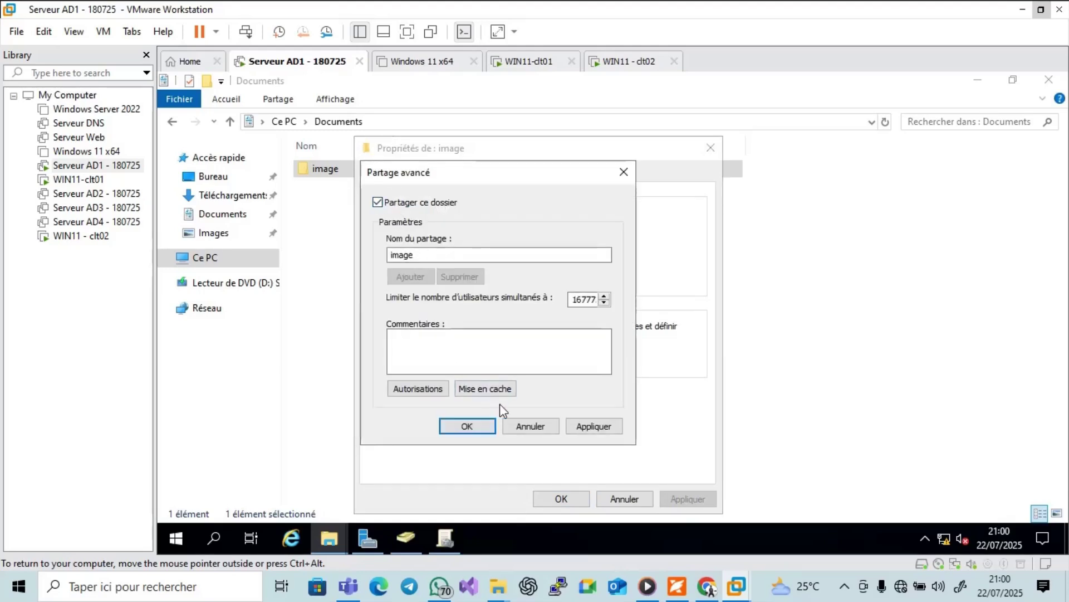
Grant Tout le monde full control on the image share and confirm the sharing settings.
left_click(437, 389)
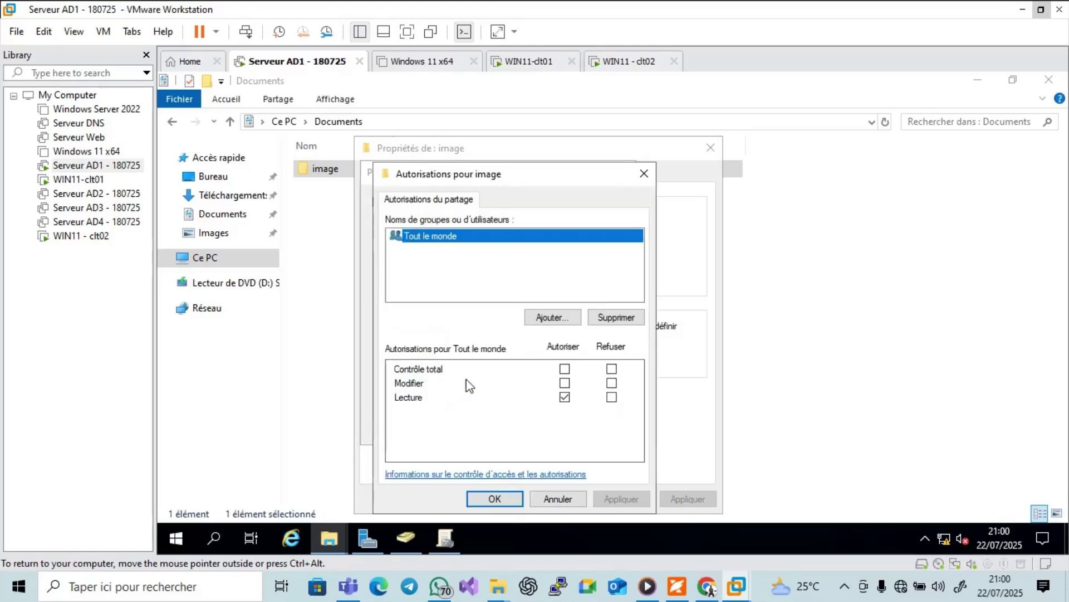
left_click(564, 368)
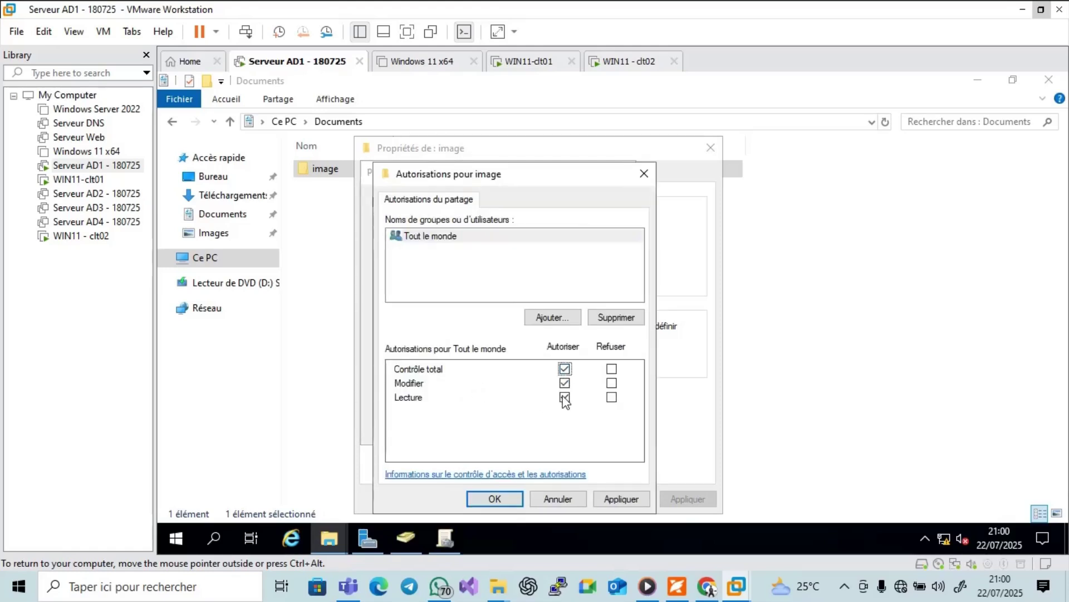
left_click(621, 498)
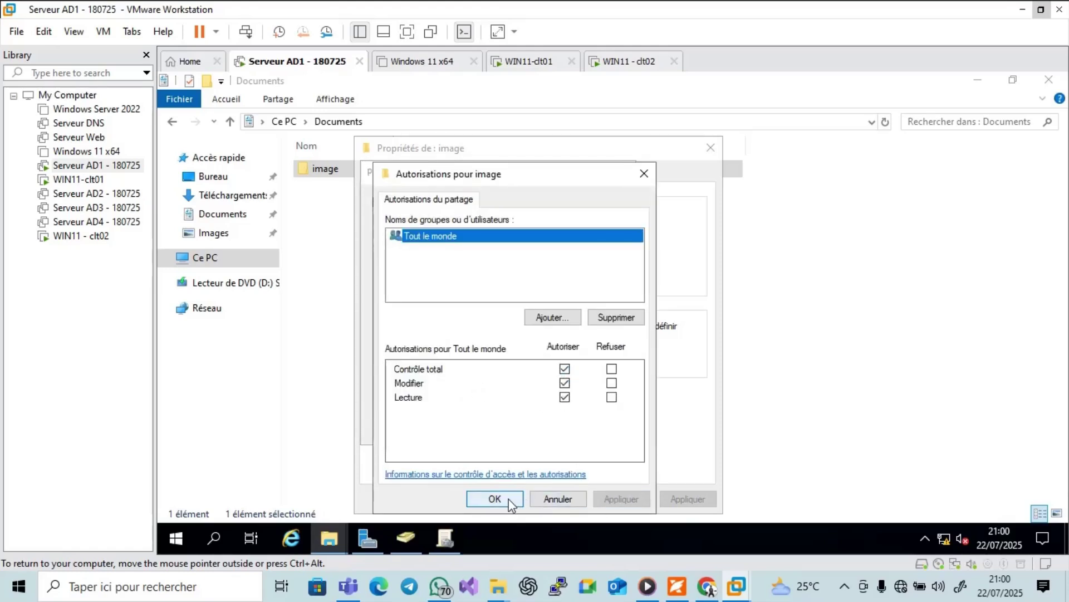
left_click(510, 499)
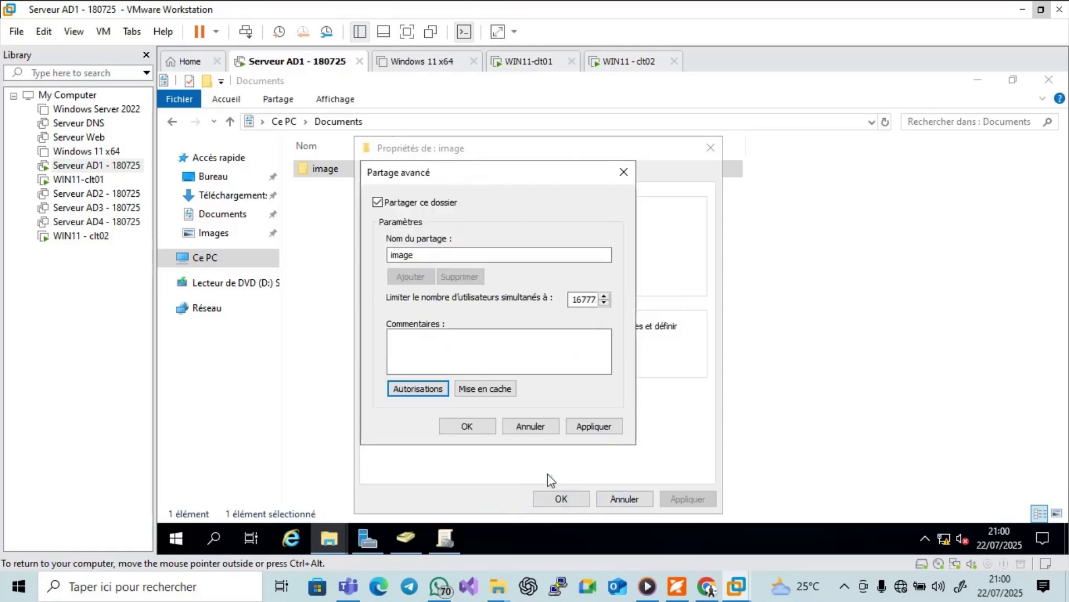
left_click(586, 428)
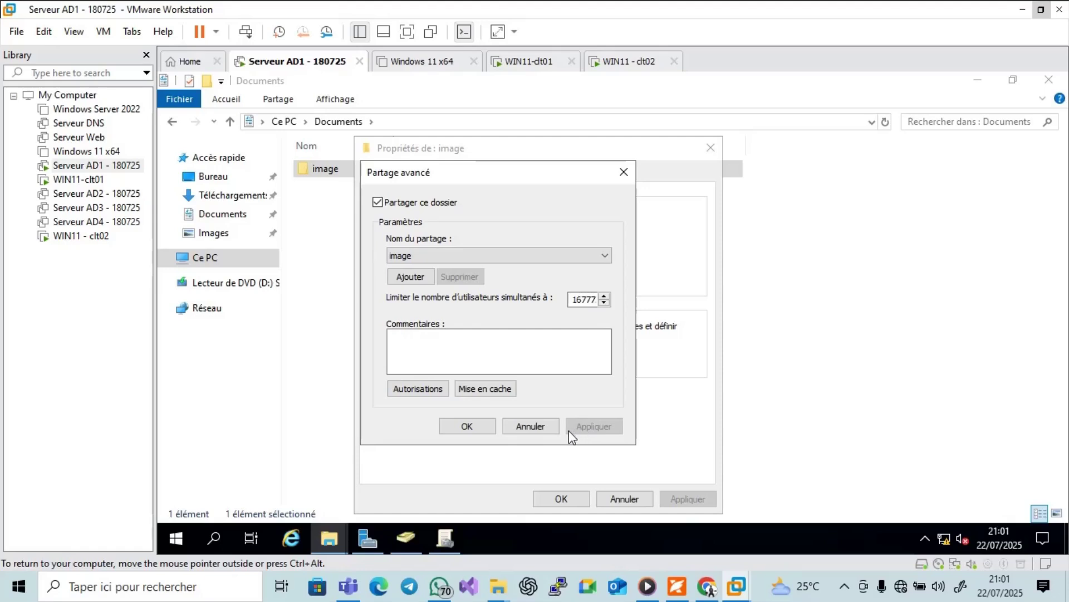
left_click(477, 428)
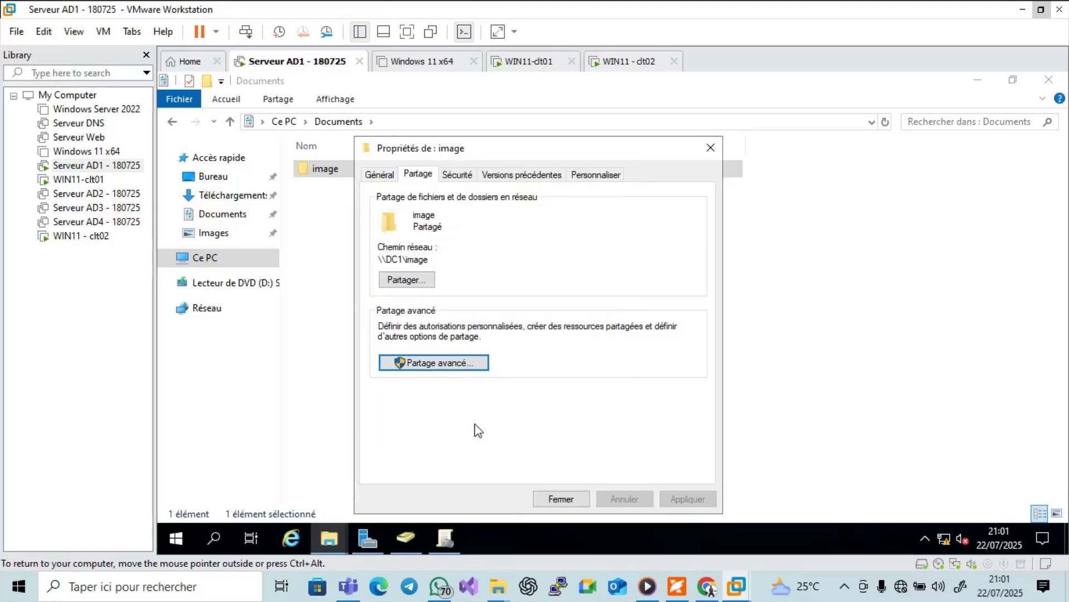
left_click(465, 175)
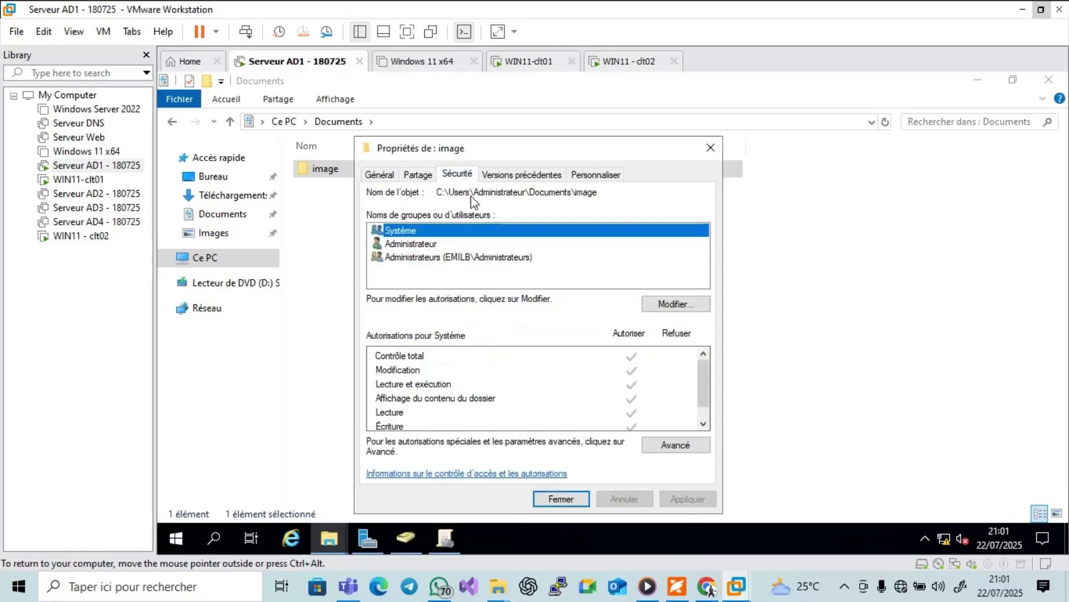
Add the domain Utilisateurs group to the image folder's security permissions.
left_click(654, 309)
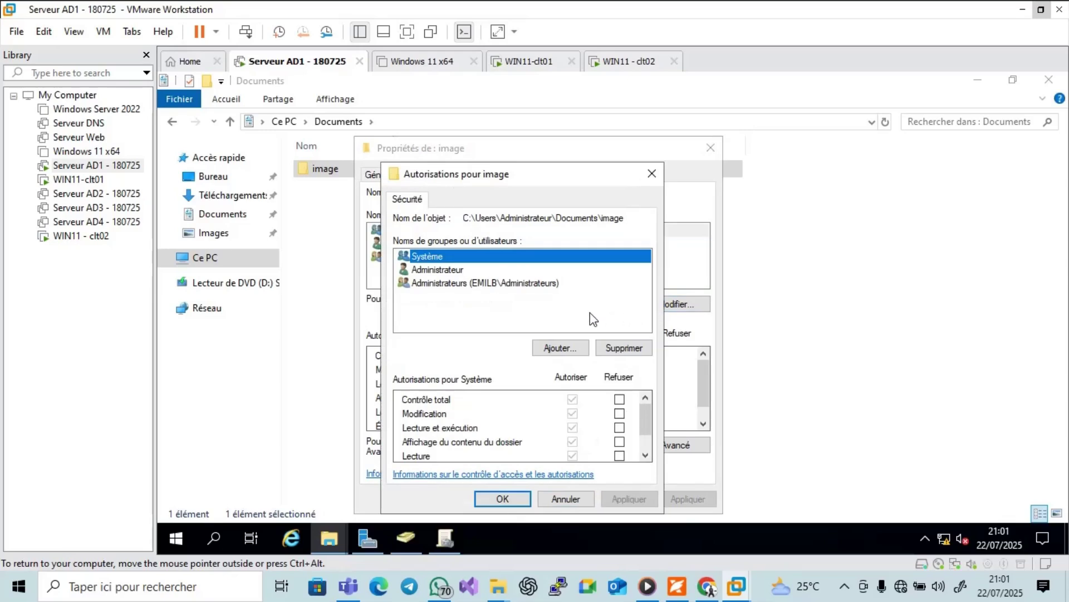
left_click(557, 348)
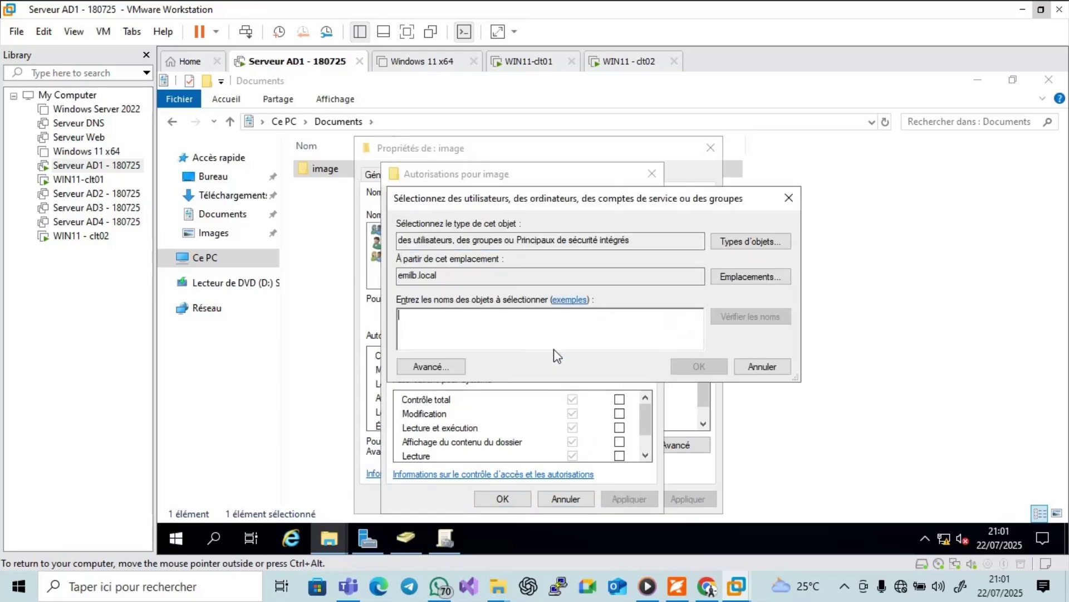
type("ut")
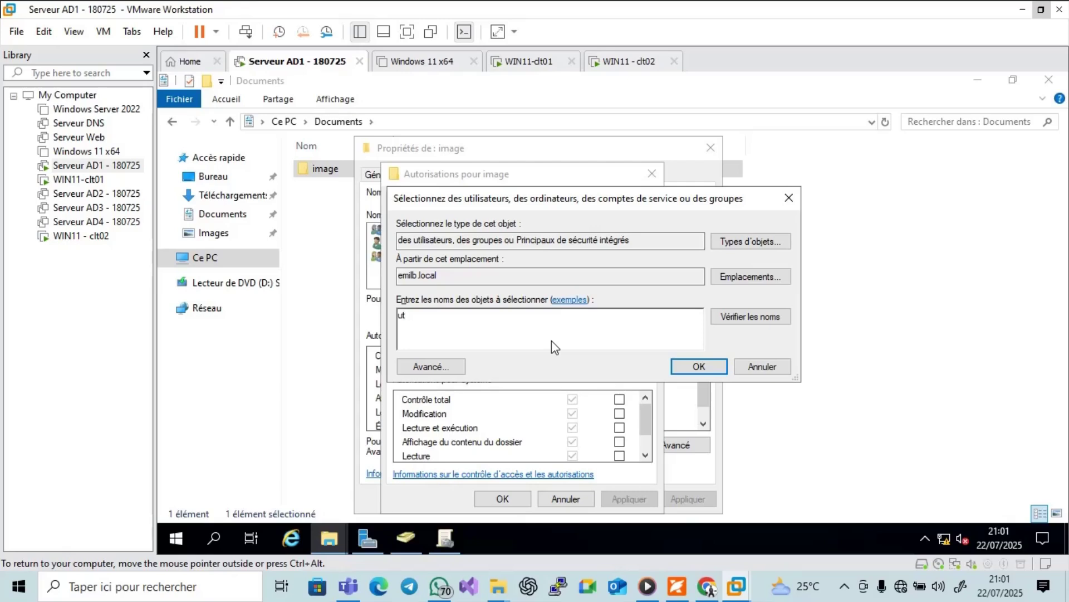
type("i")
left_click(724, 322)
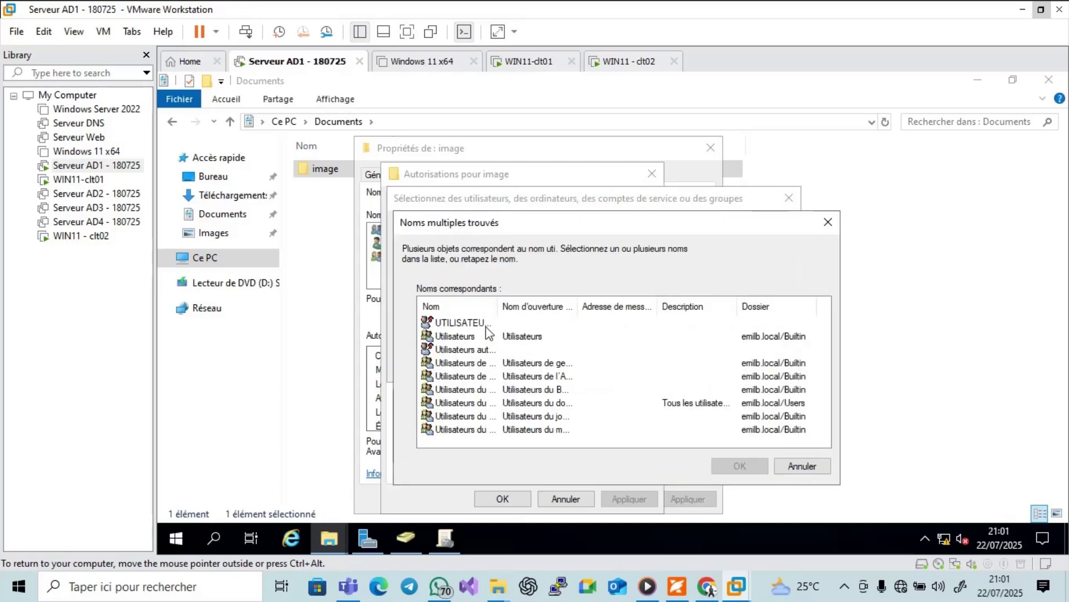
left_click(465, 341)
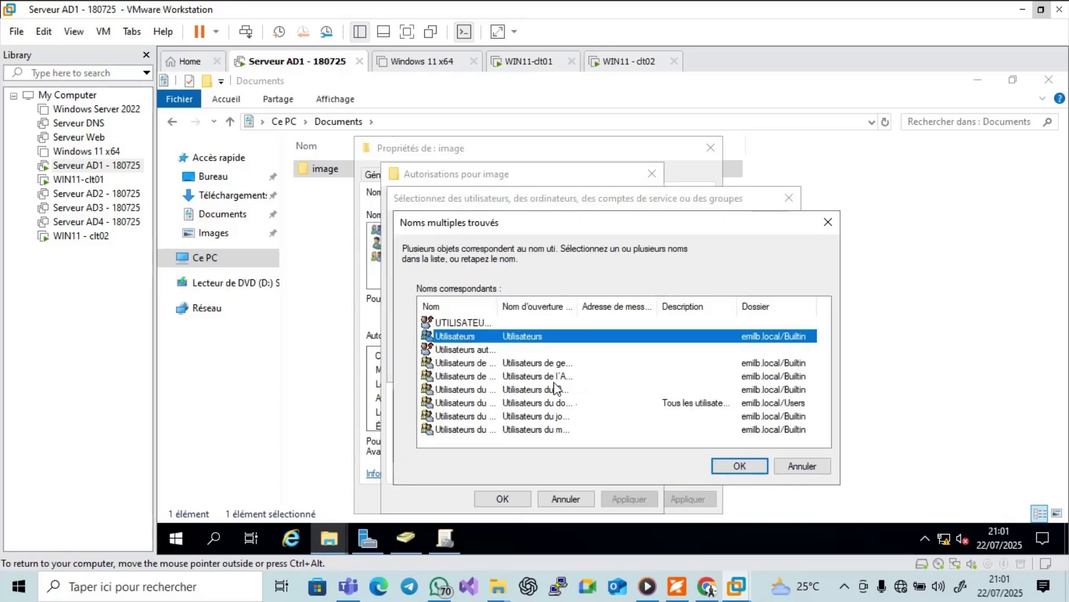
left_click(717, 467)
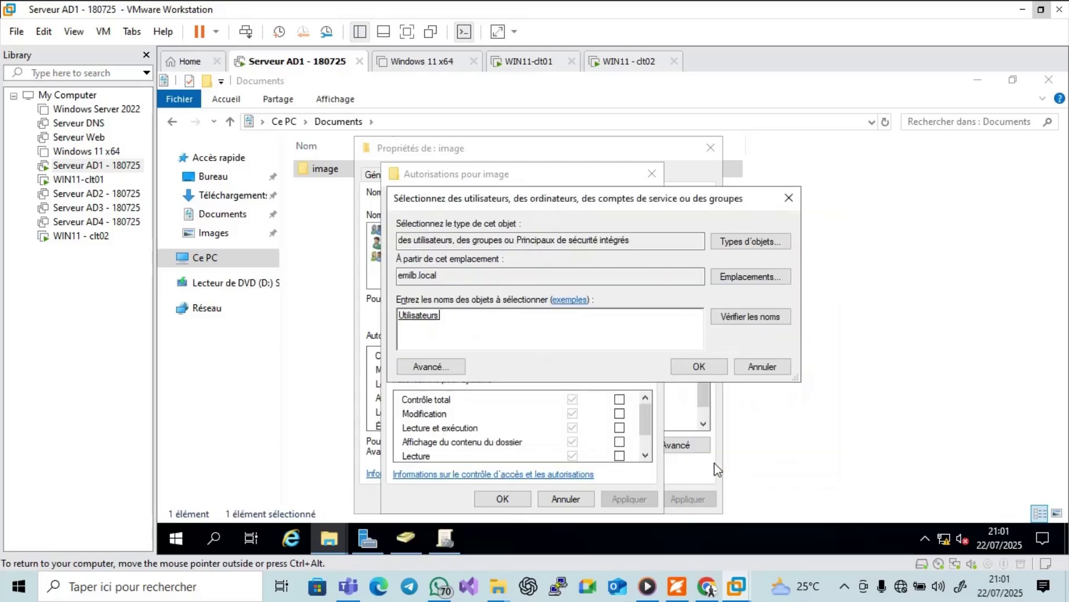
left_click(699, 366)
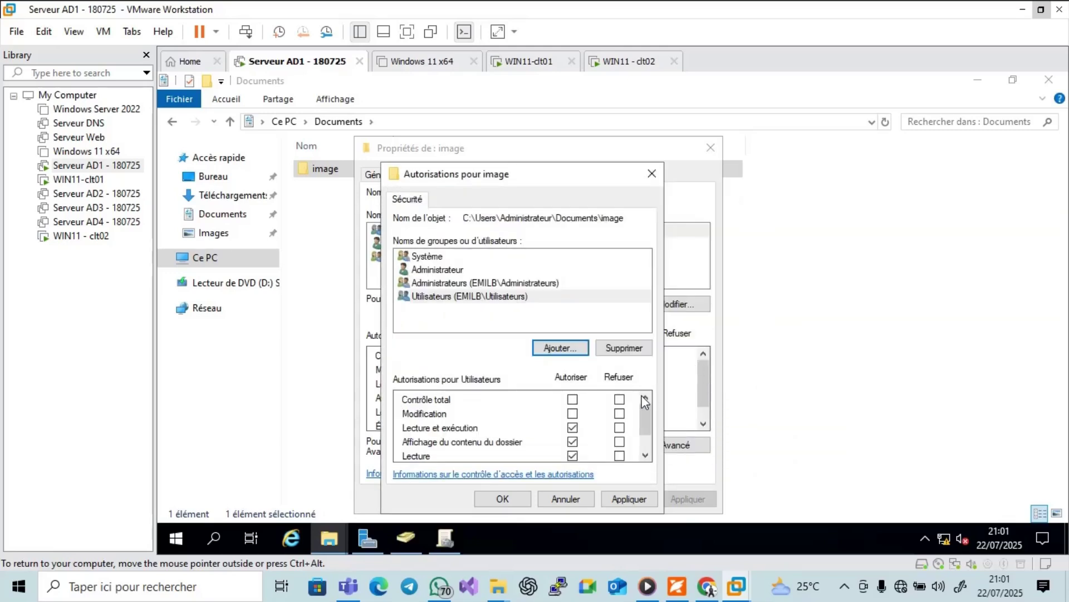
Grant Utilisateurs Contrôle total, apply, and close the folder properties.
left_click(572, 399)
left_click(628, 498)
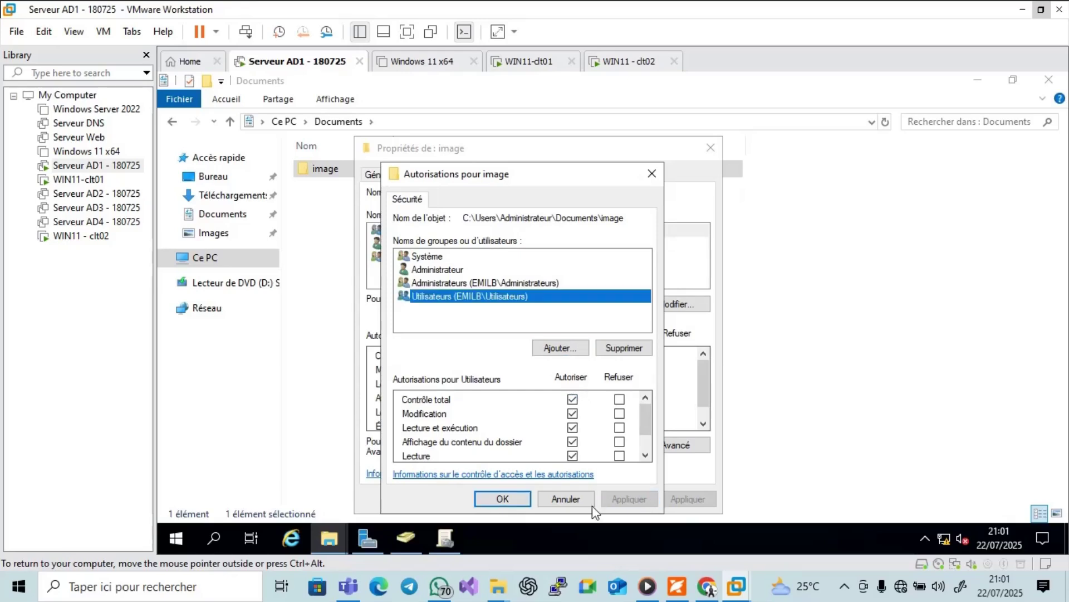
left_click(516, 502)
left_click(558, 498)
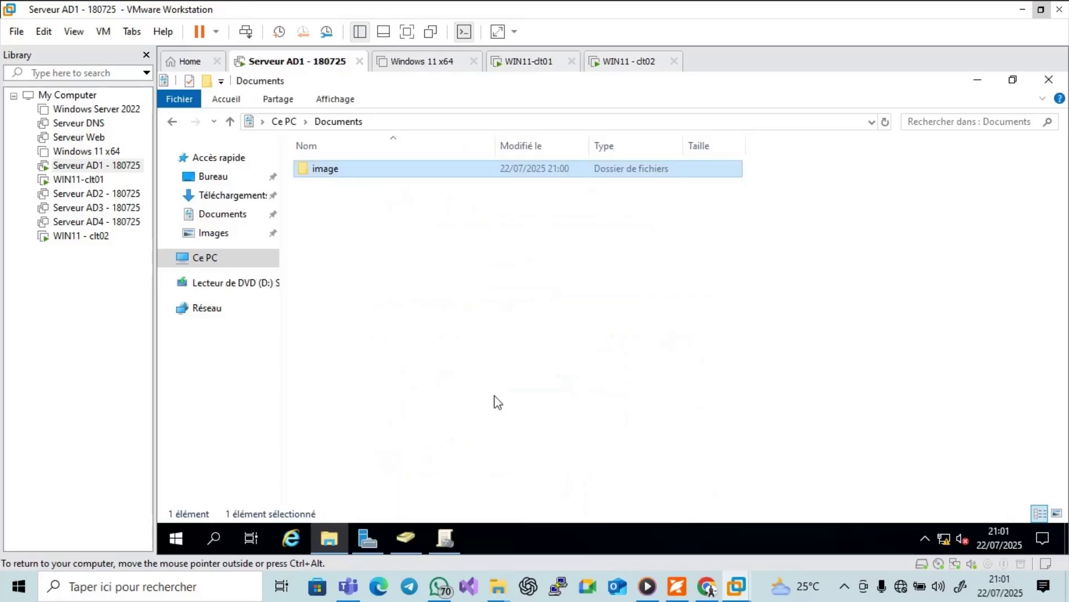
Copy the network path \\DC1\image from the image folder's Partage properties.
right_click(344, 177)
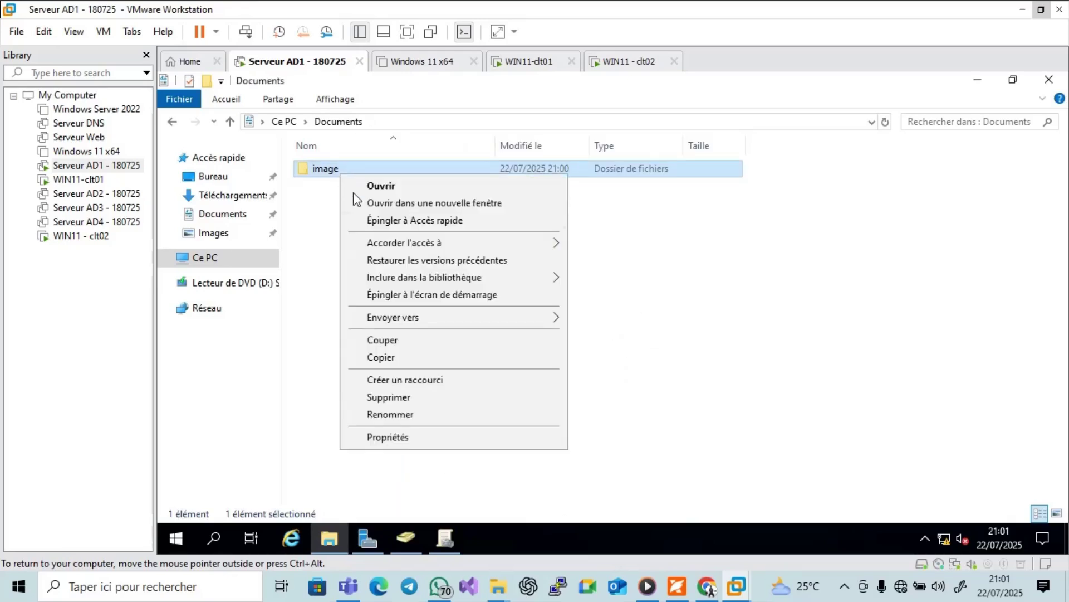
left_click(390, 439)
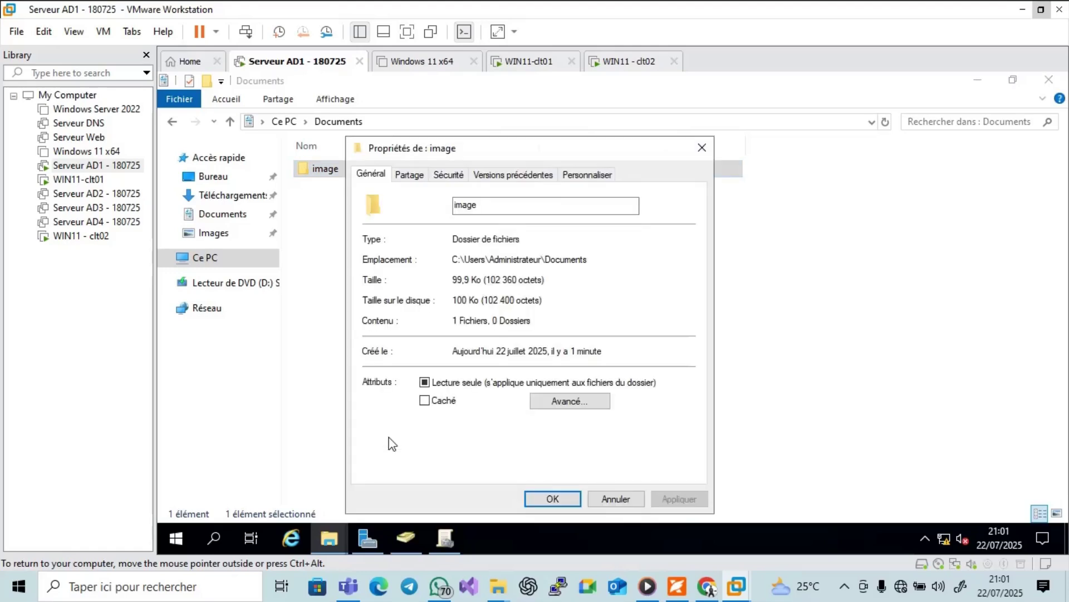
left_click(408, 176)
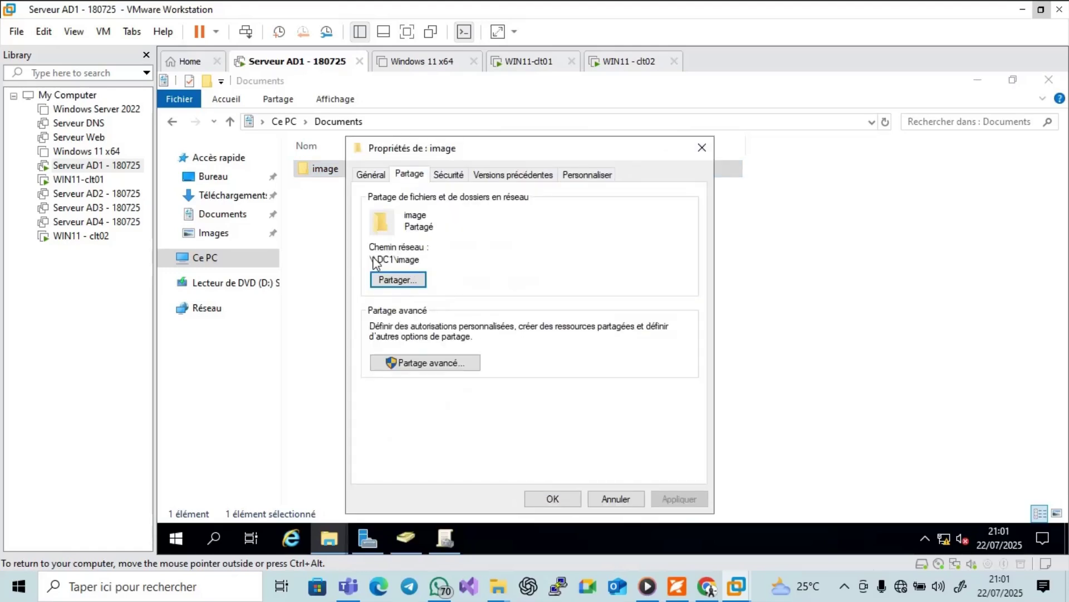
left_click_drag(370, 256, 402, 265)
right_click(398, 262)
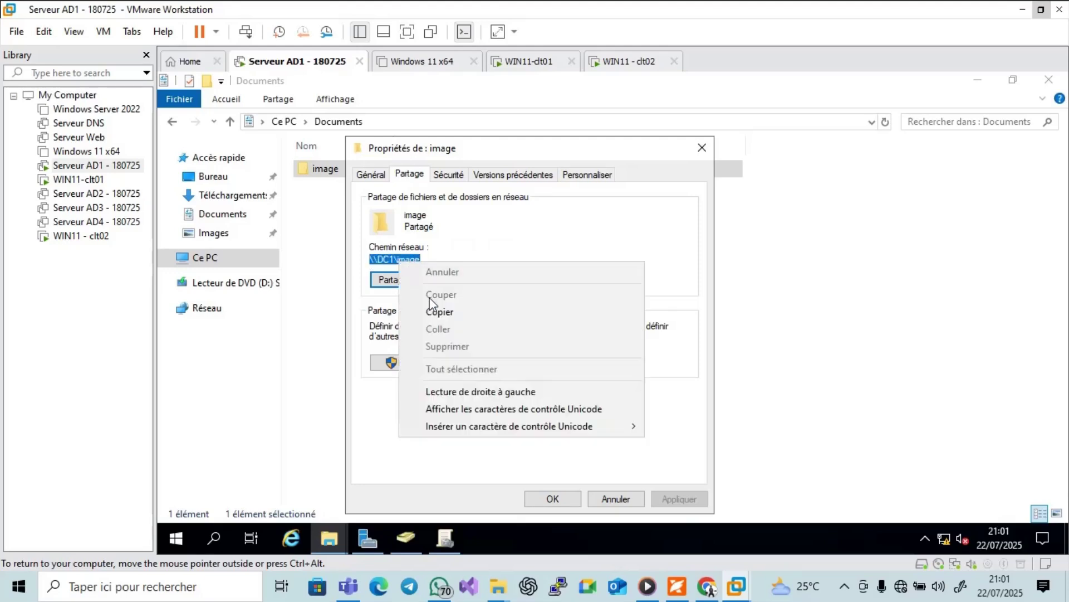
left_click(438, 313)
left_click(552, 498)
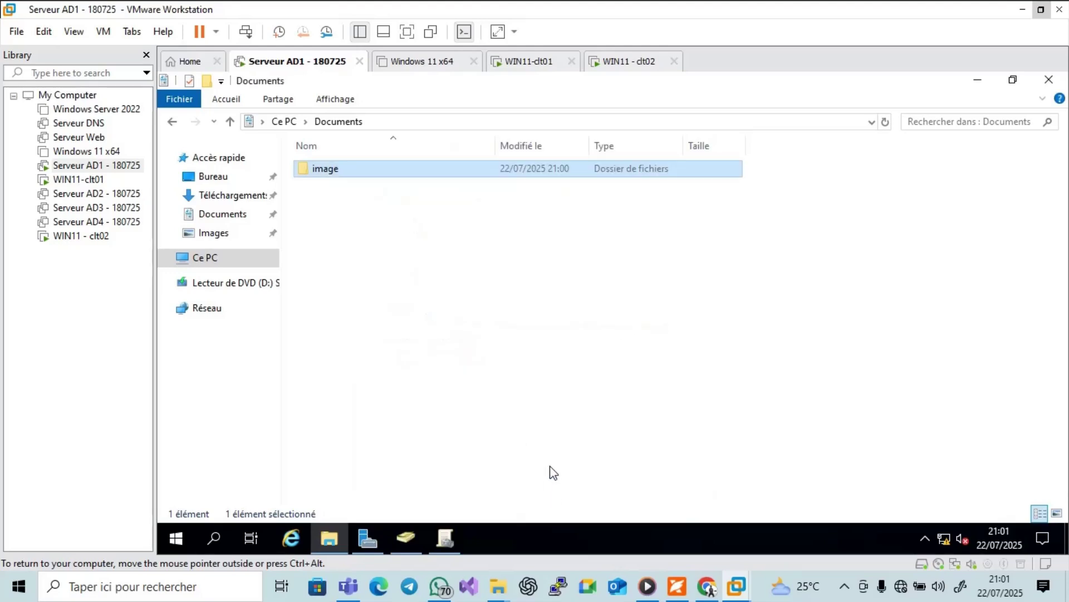
left_click(404, 538)
Select TEST-GPO under EMILB, dismiss the warnings, and choose Modifier to edit it.
left_click(443, 537)
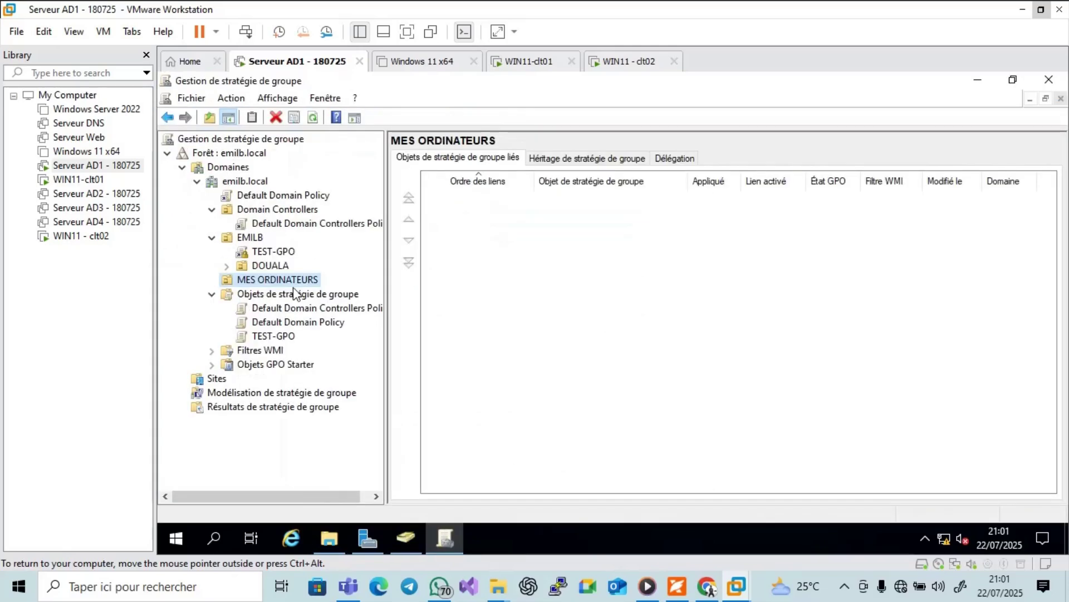
left_click(263, 255)
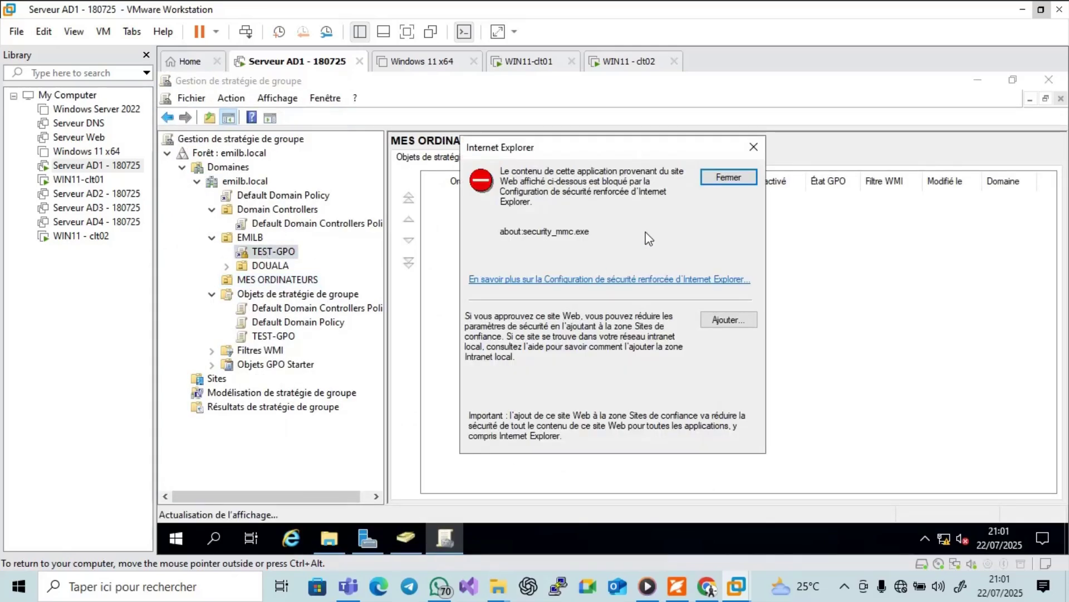
left_click(728, 177)
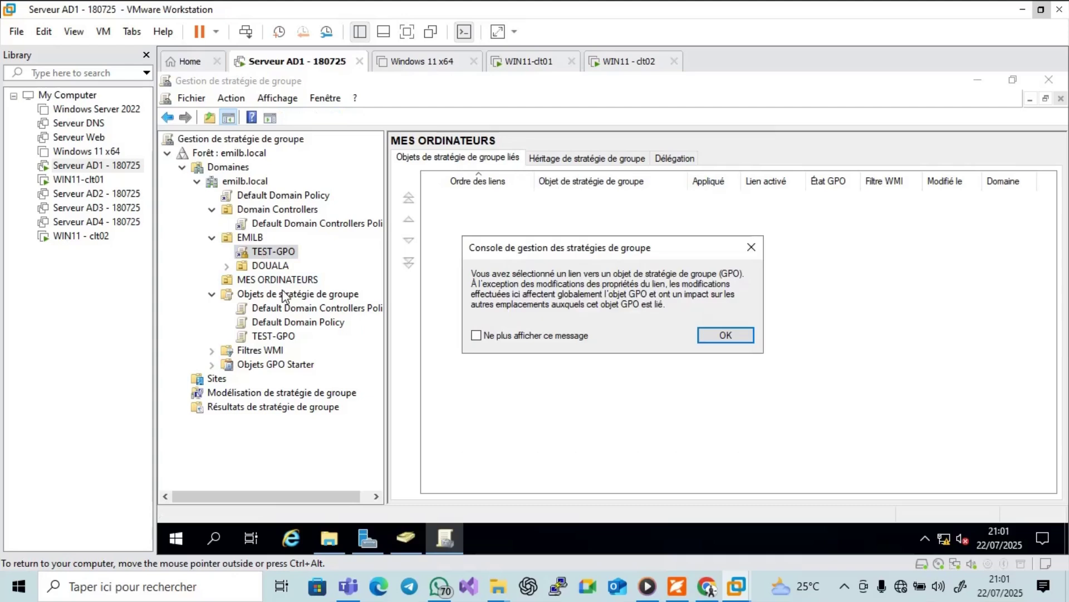
left_click(713, 339)
right_click(287, 254)
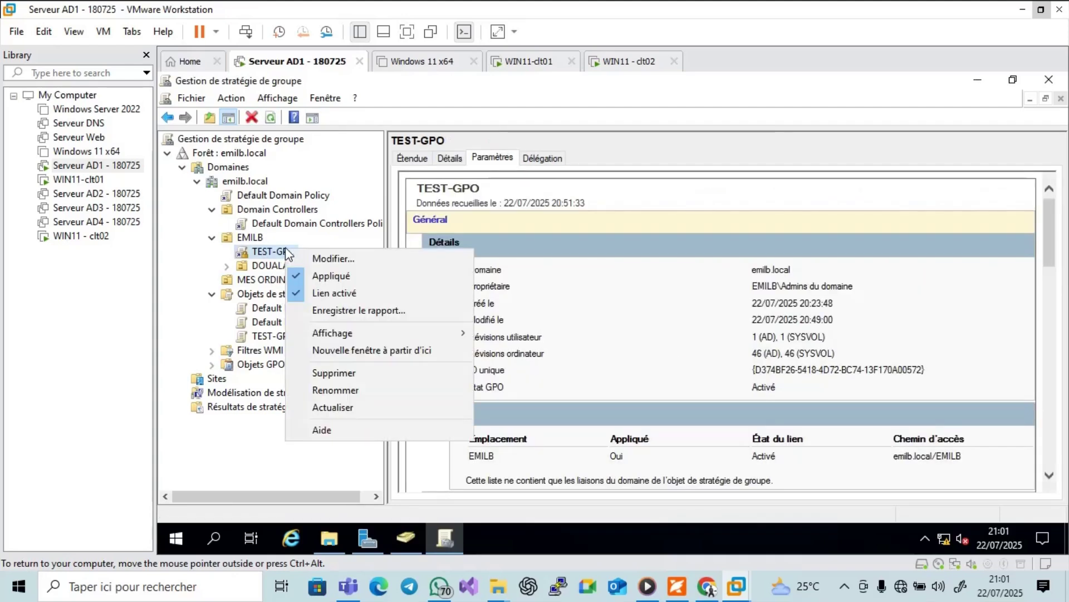
left_click(333, 260)
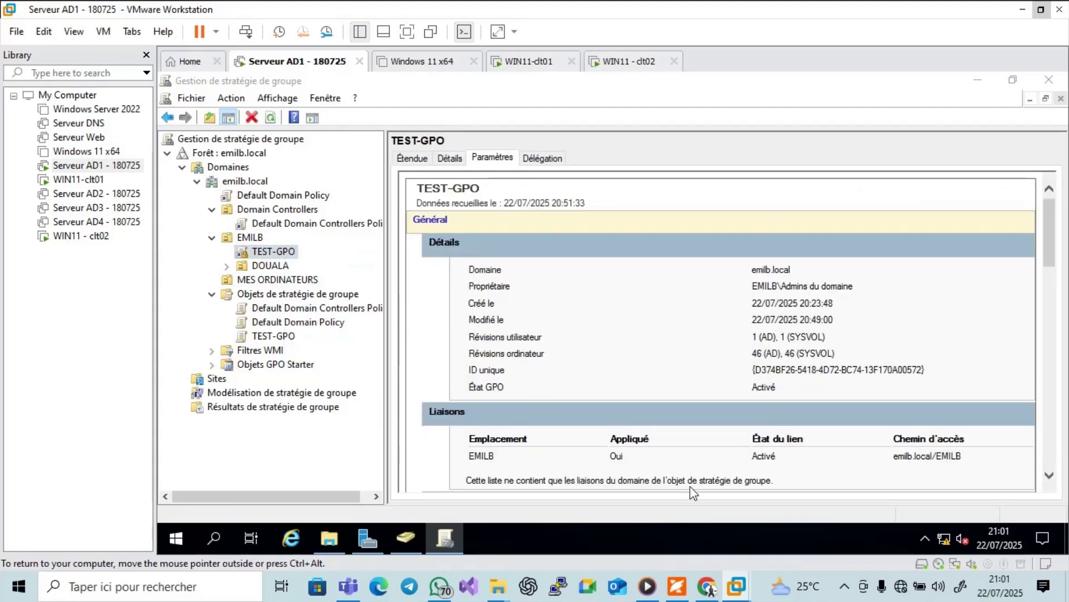
Scroll the PDF guide down to the Group Policy editor screenshot, then return to the server.
left_click(676, 586)
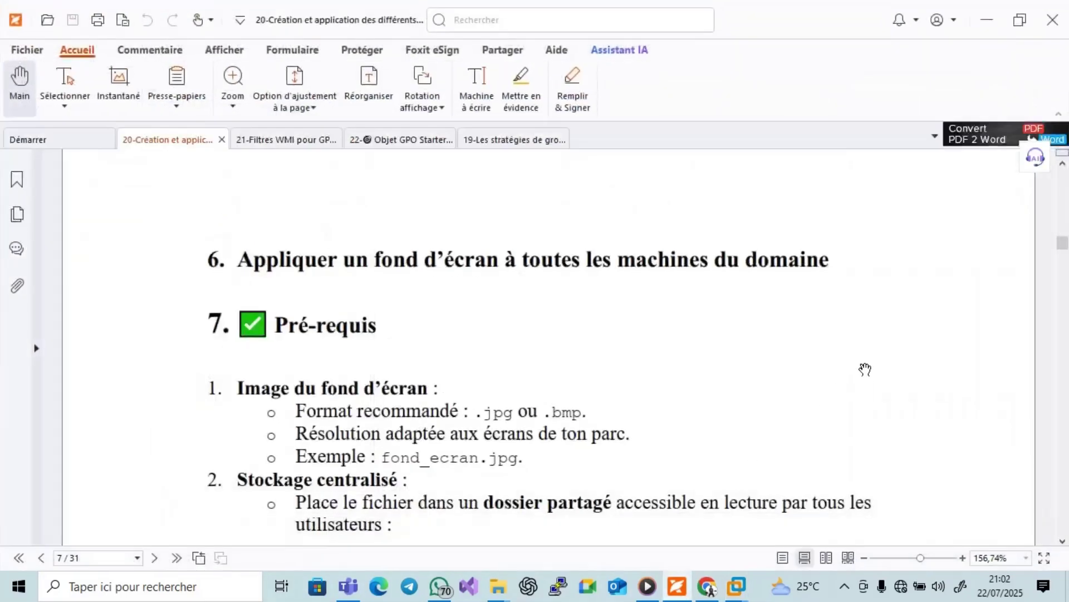
scroll(867, 369, "down", 1)
scroll(868, 369, "down", 6)
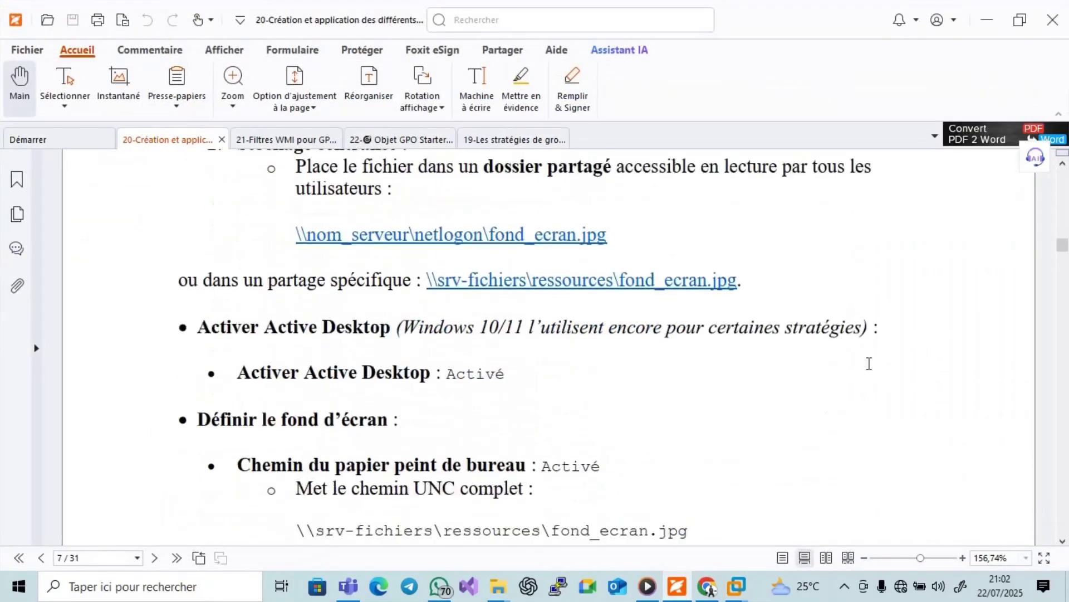
scroll(868, 369, "down", 7)
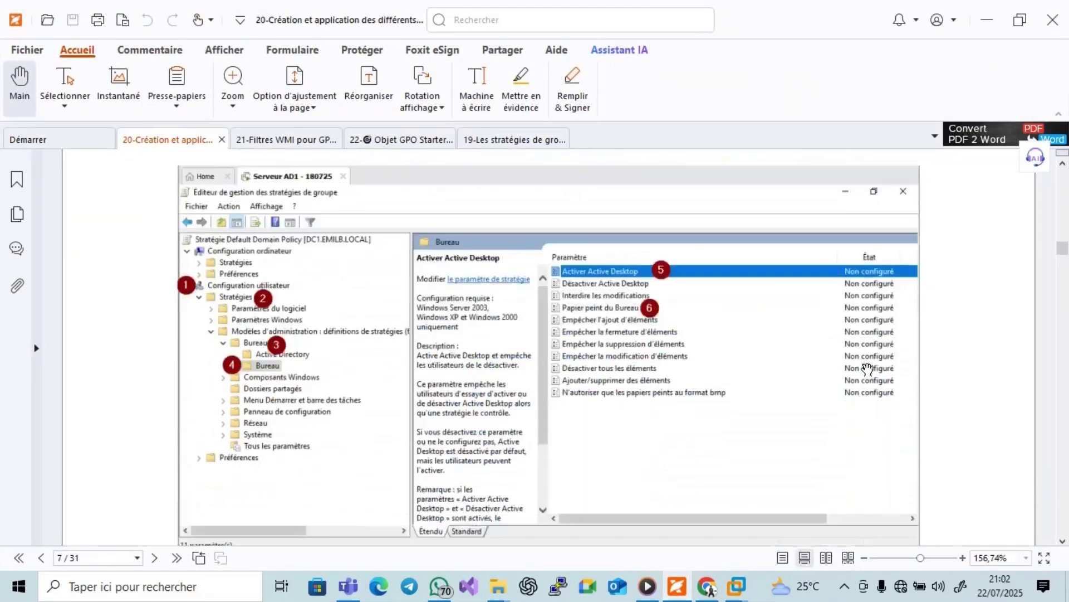
scroll(868, 369, "up", 1)
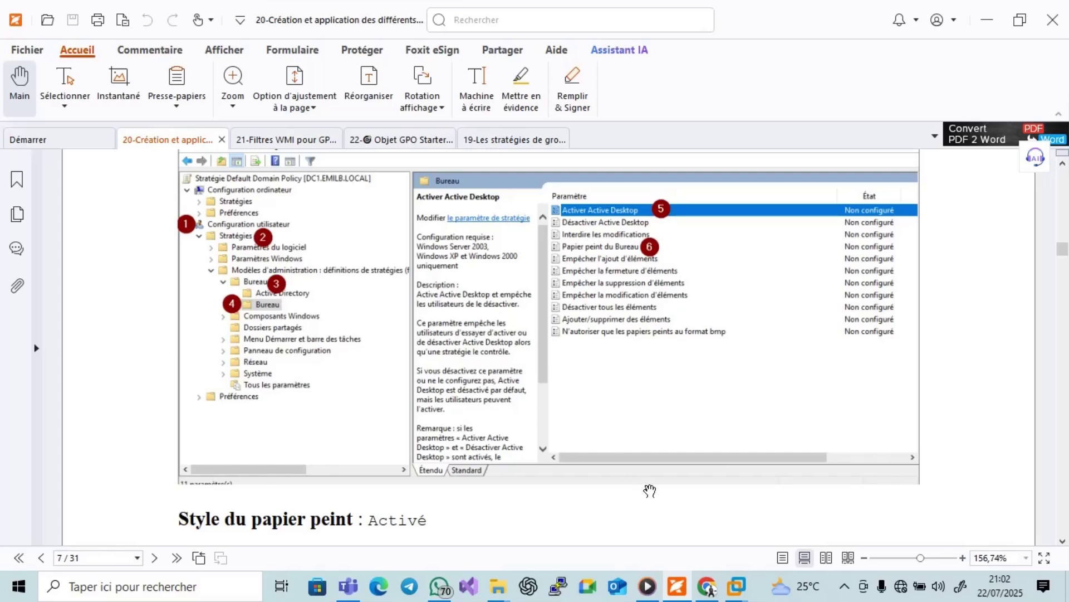
left_click(677, 586)
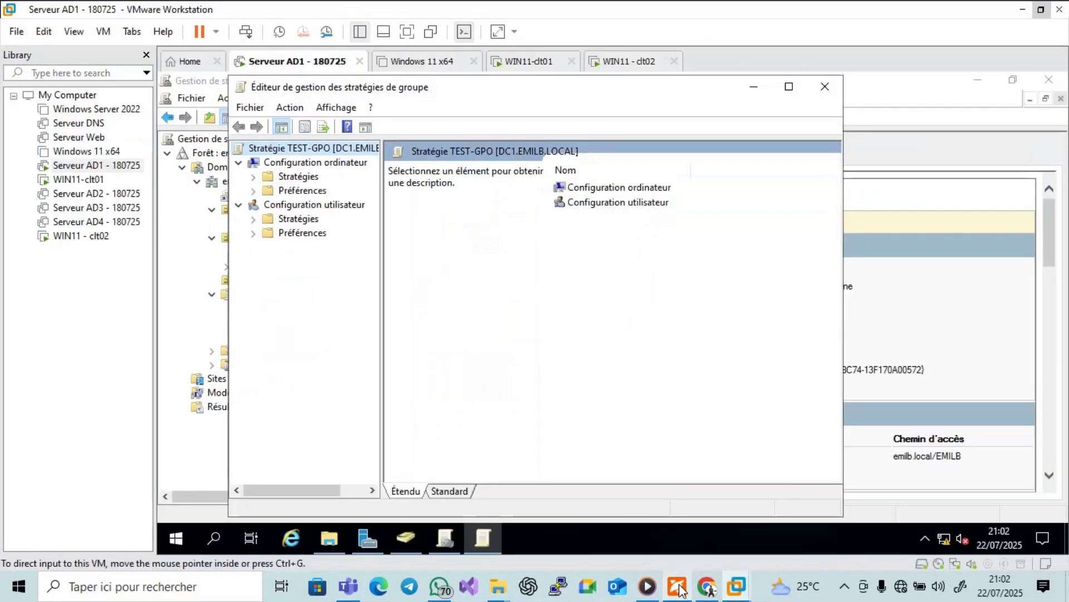
Expand user Modèles d'administration > Bureau, maximize the editor, and open Papier peint du Bureau.
left_click(254, 220)
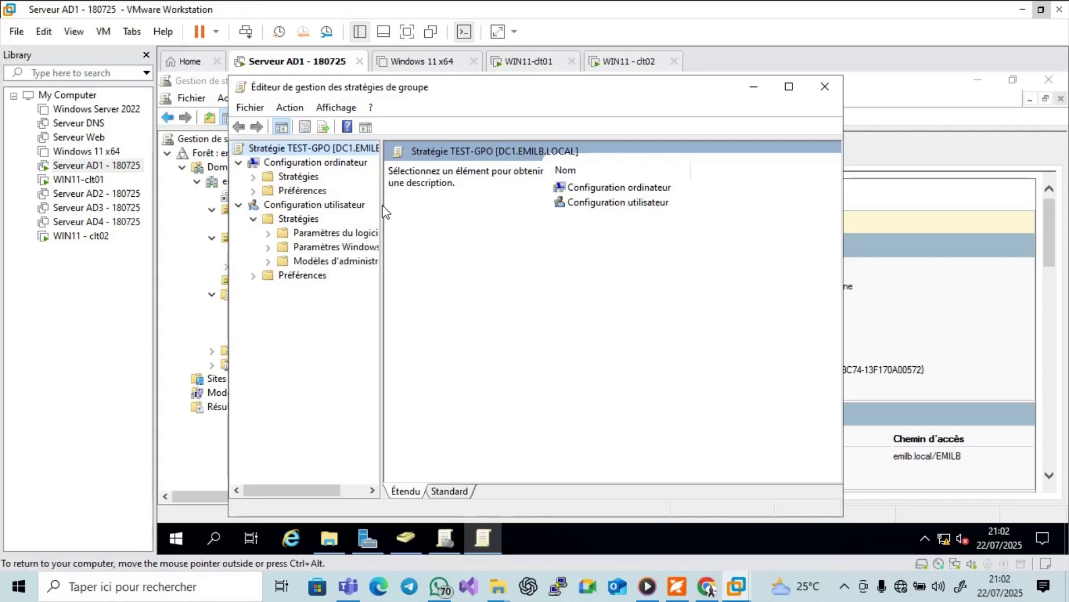
left_click_drag(382, 205, 484, 226)
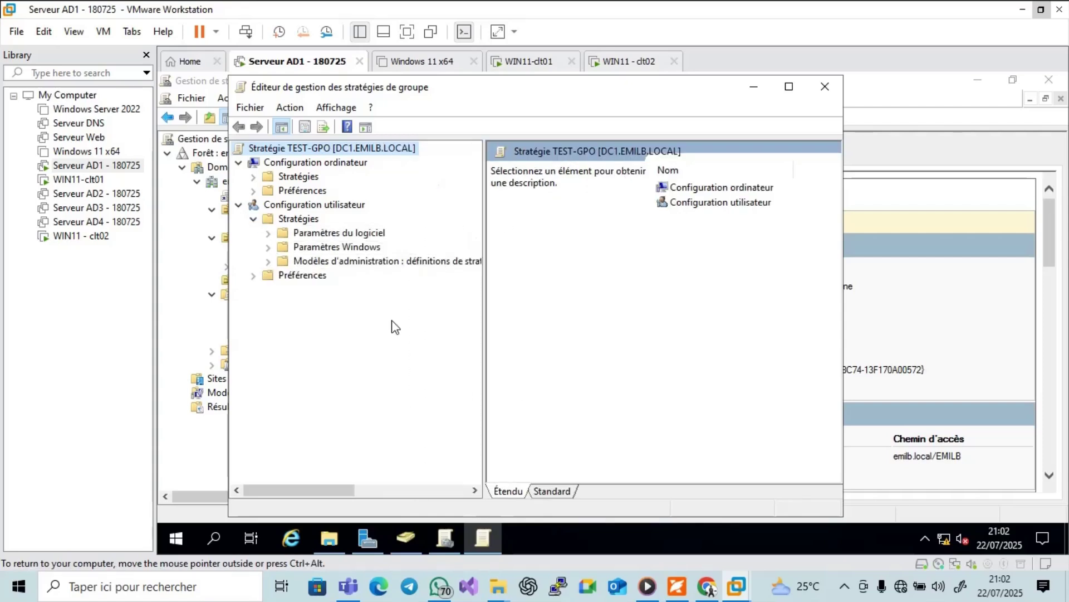
left_click(676, 586)
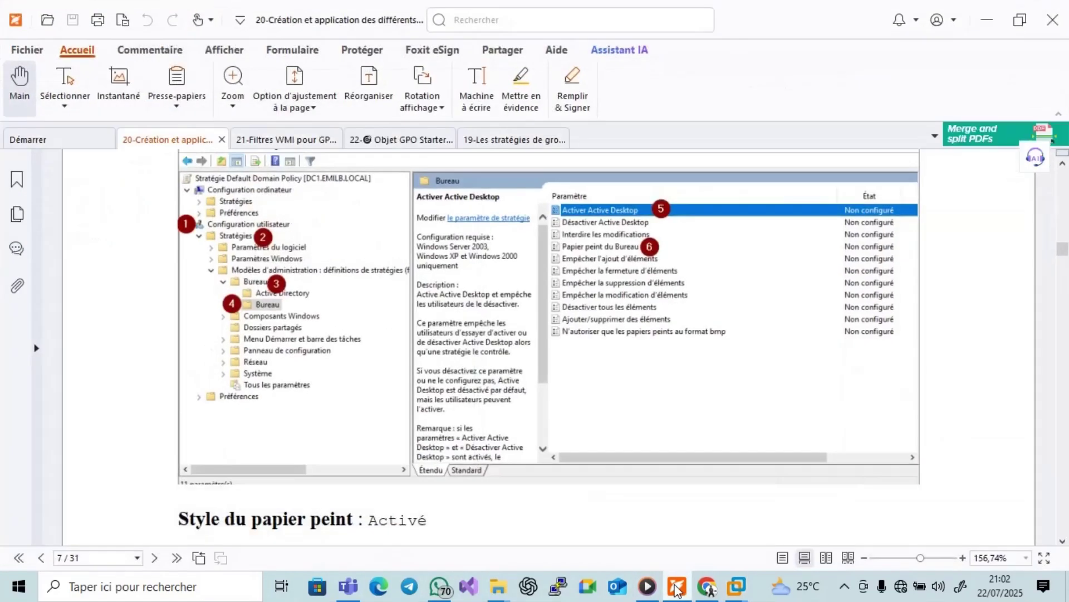
left_click(676, 586)
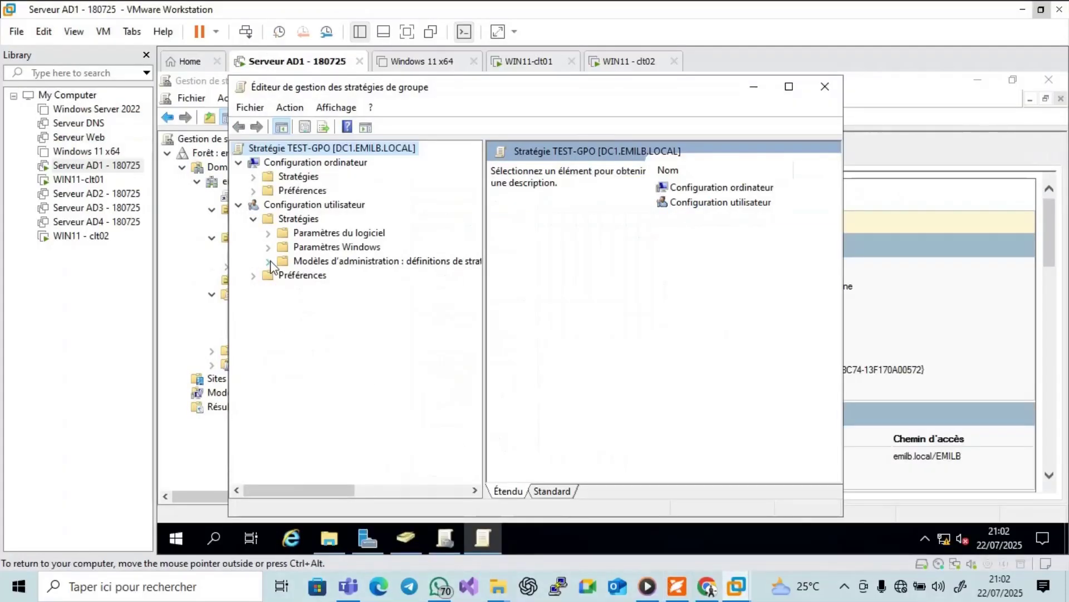
left_click(269, 262)
left_click(283, 275)
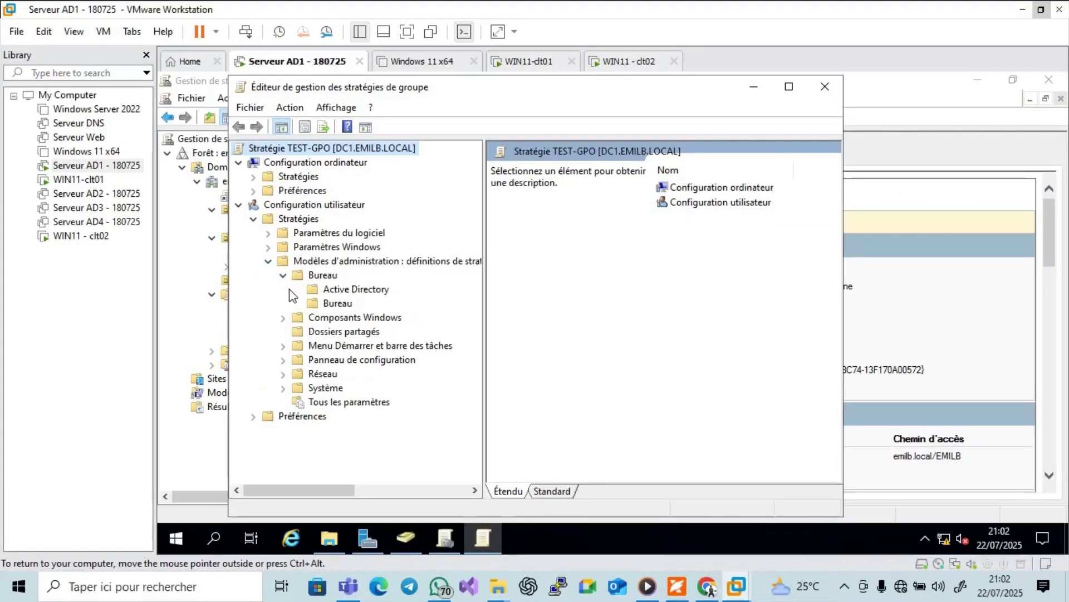
left_click(329, 304)
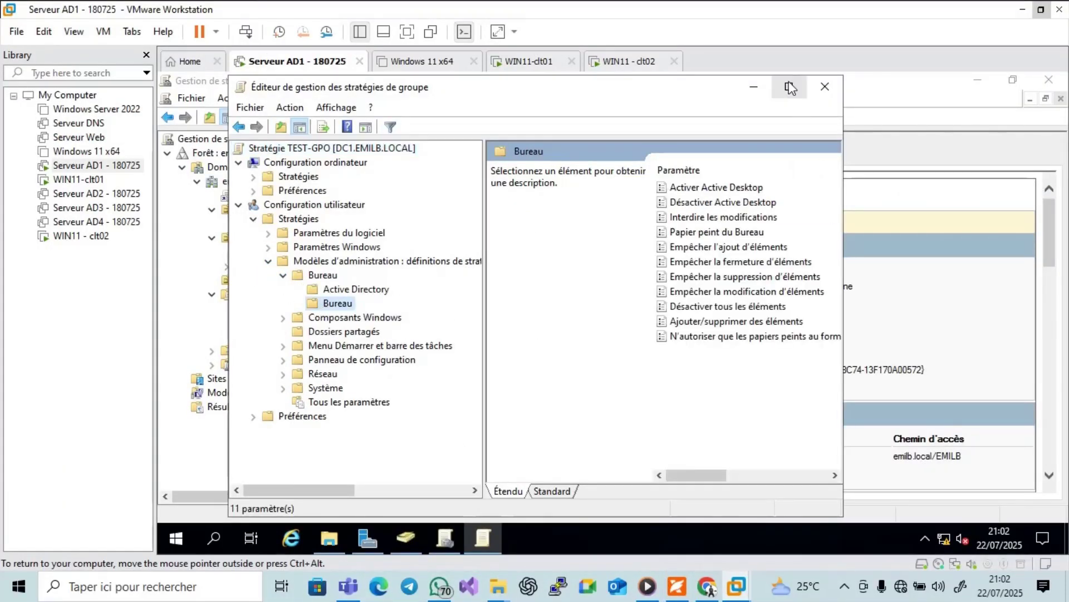
key("super+Up")
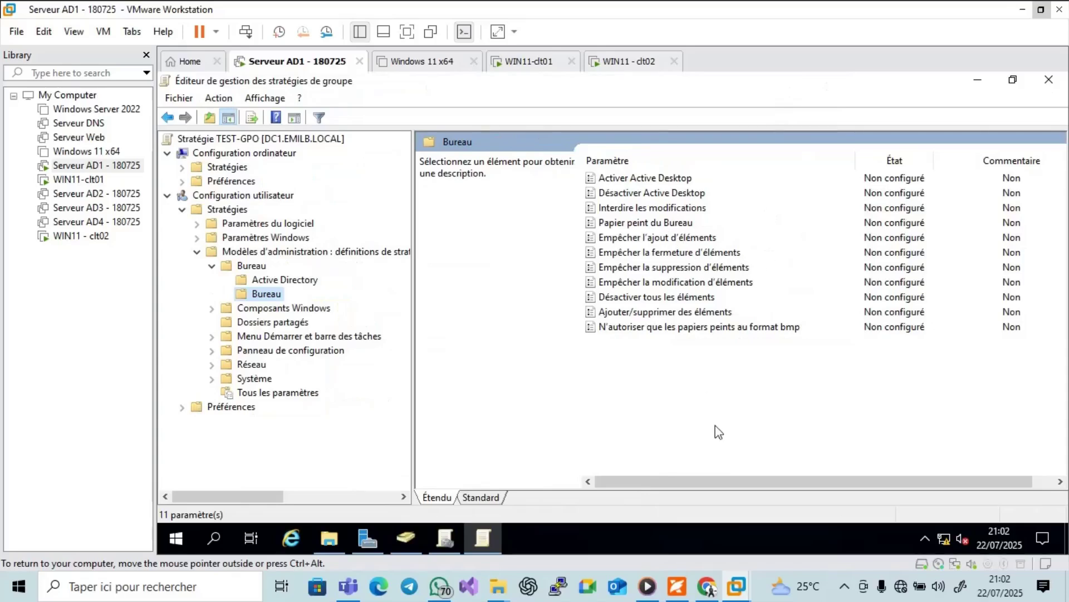
left_click(679, 588)
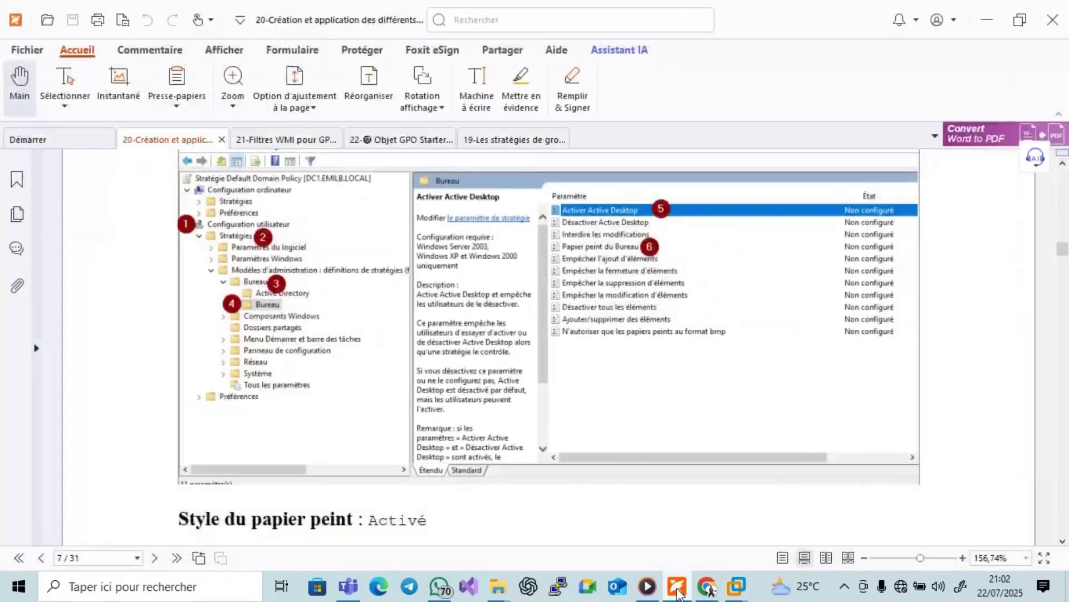
left_click(678, 588)
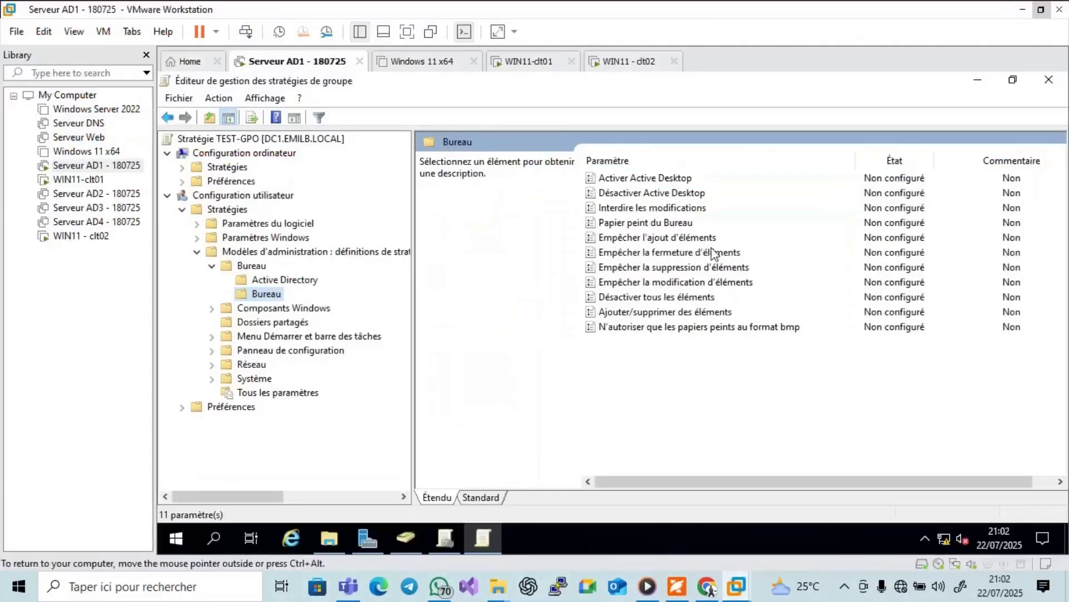
double_click(672, 226)
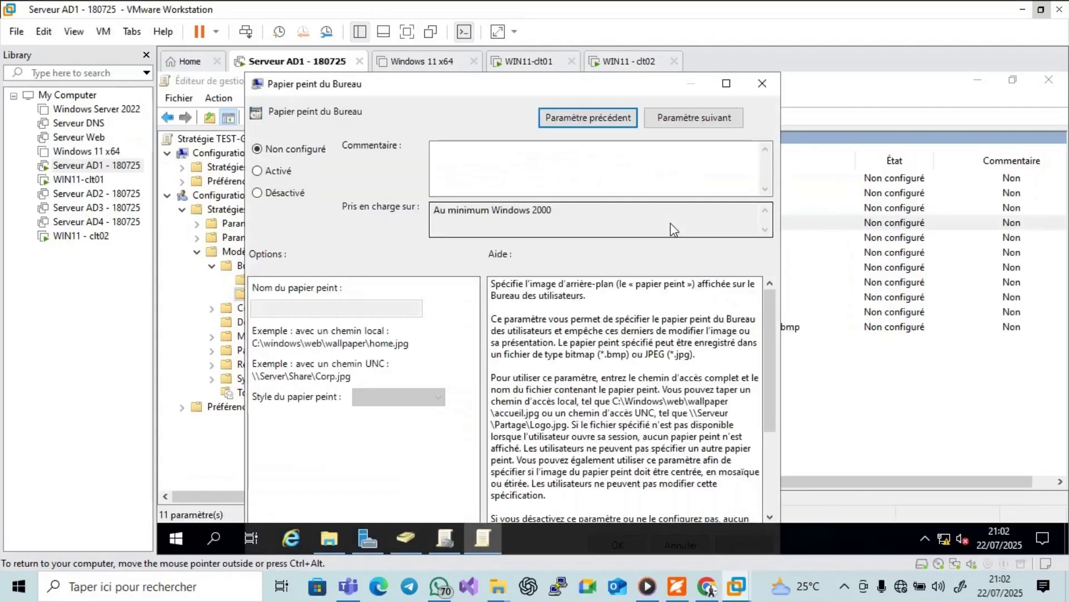
Set the policy to Activé and enter \\DC1\image\leanne by pasting the share path.
left_click(258, 171)
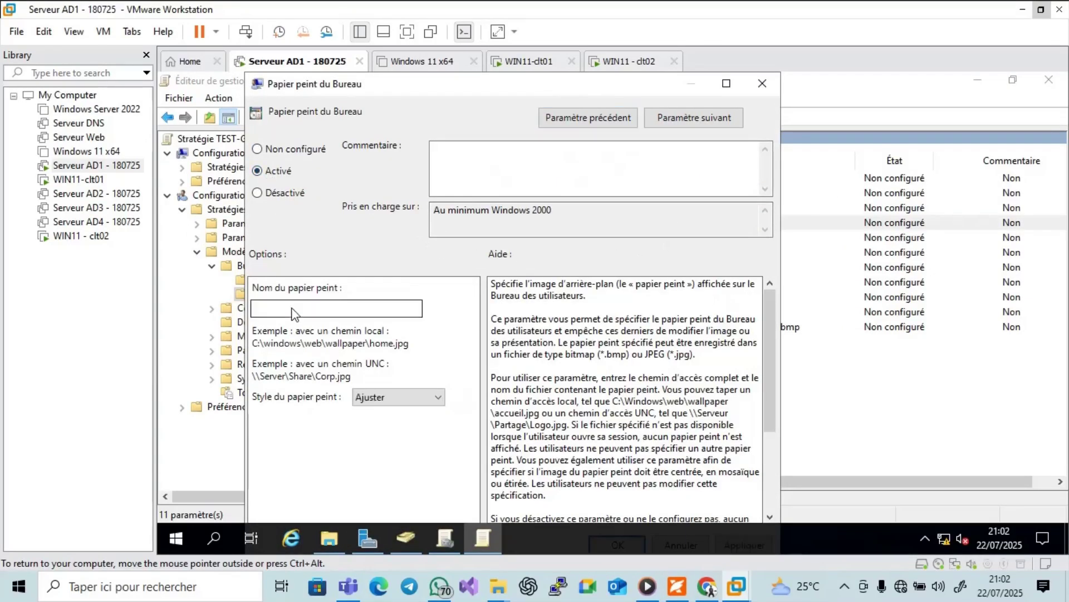
left_click(289, 310)
right_click(289, 311)
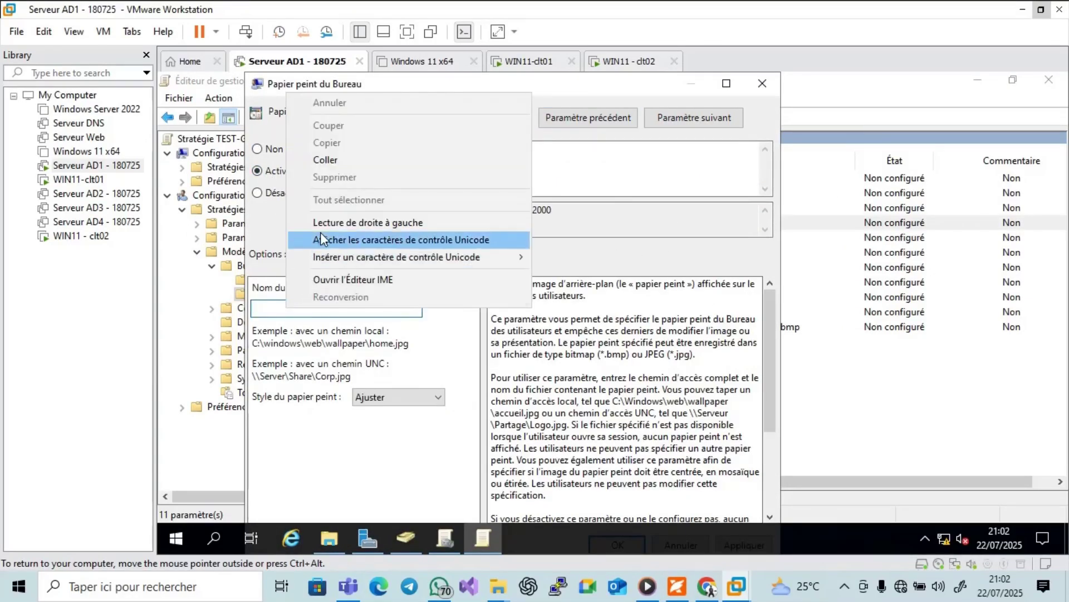
left_click(325, 160)
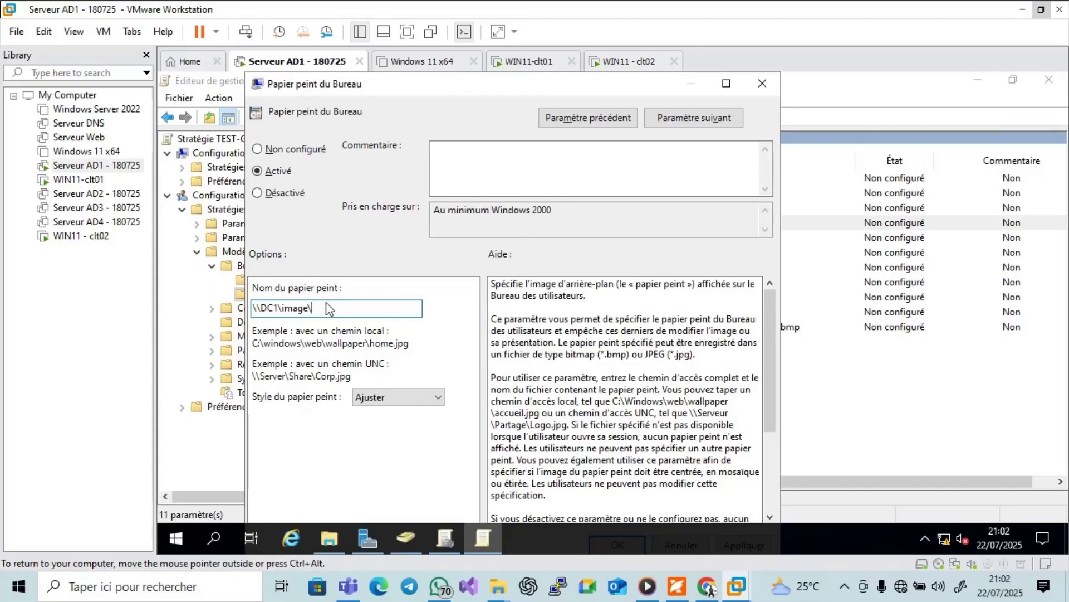
type("\\leanne")
mouse_move(445, 539)
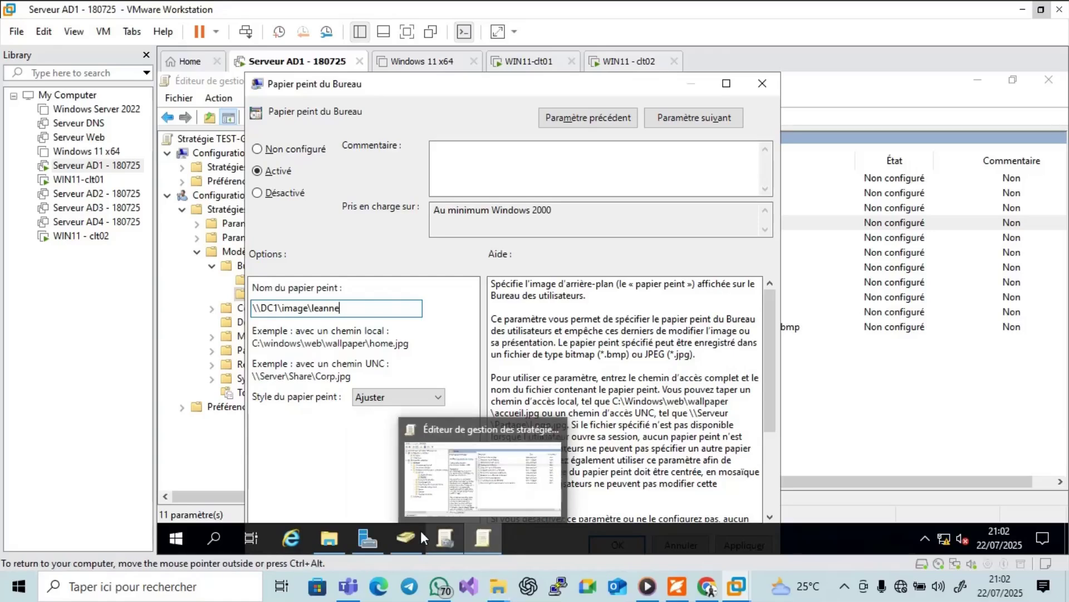
Copy the exact file name leanne.jpg from the image folder in File Explorer.
left_click(329, 536)
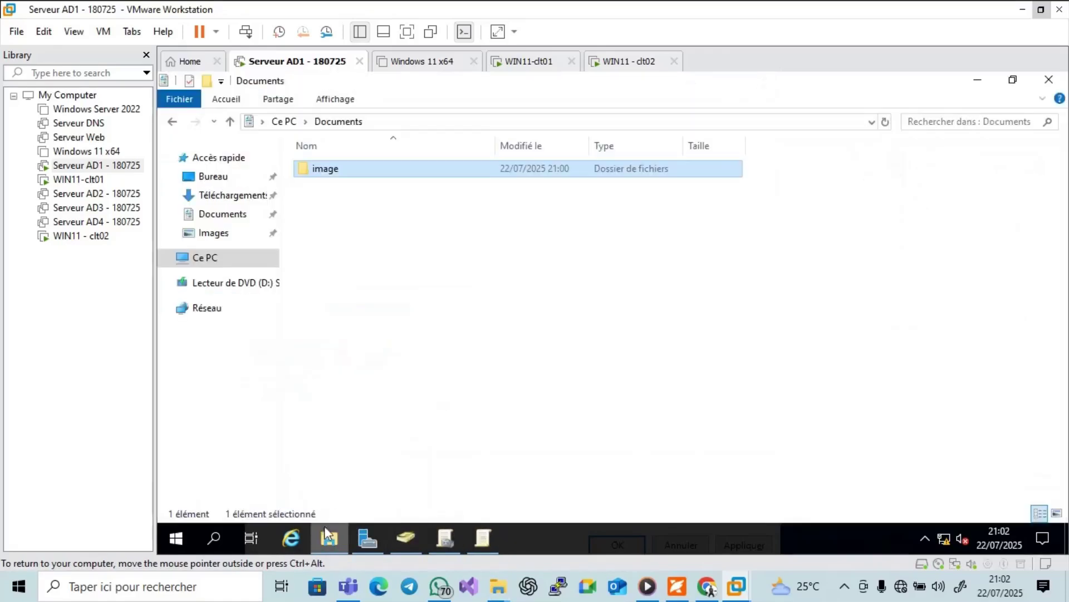
double_click(338, 173)
left_click(335, 173)
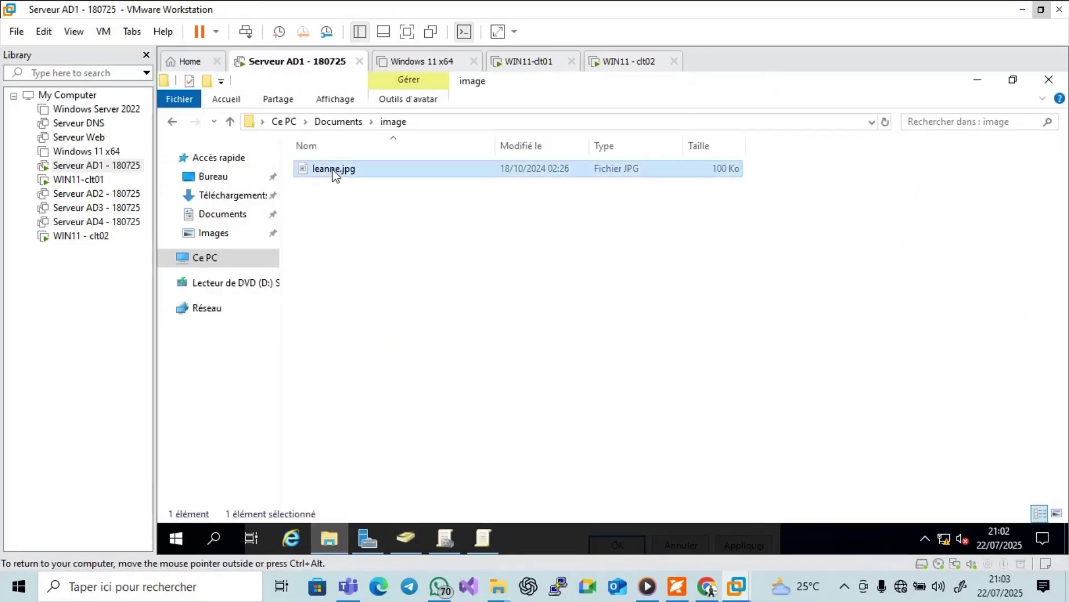
left_click(335, 171)
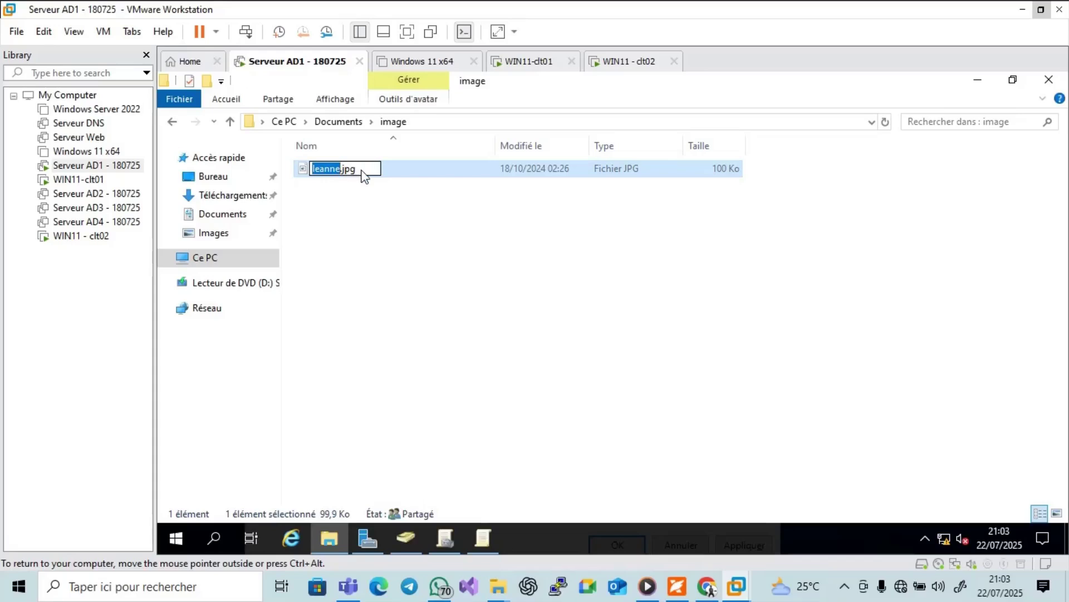
left_click_drag(359, 169, 310, 159)
key("super+c")
right_click(316, 171)
left_click(355, 218)
left_click(412, 254)
Complete the path as \\DC1\image\leanne.jpg, keep style Ajuster, then apply and confirm.
left_click(478, 548)
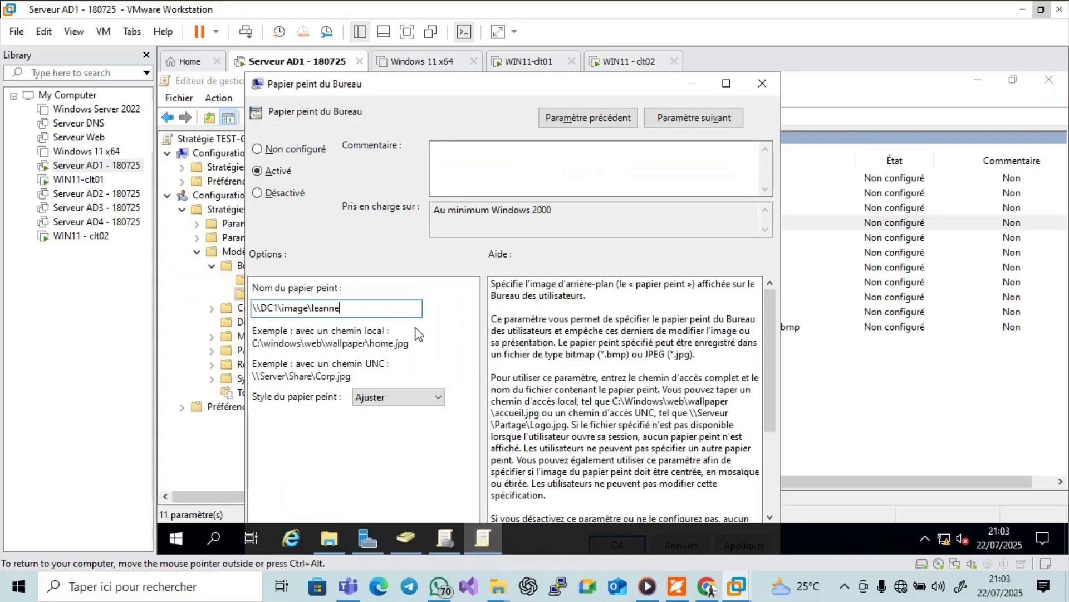
left_click_drag(346, 309, 313, 312)
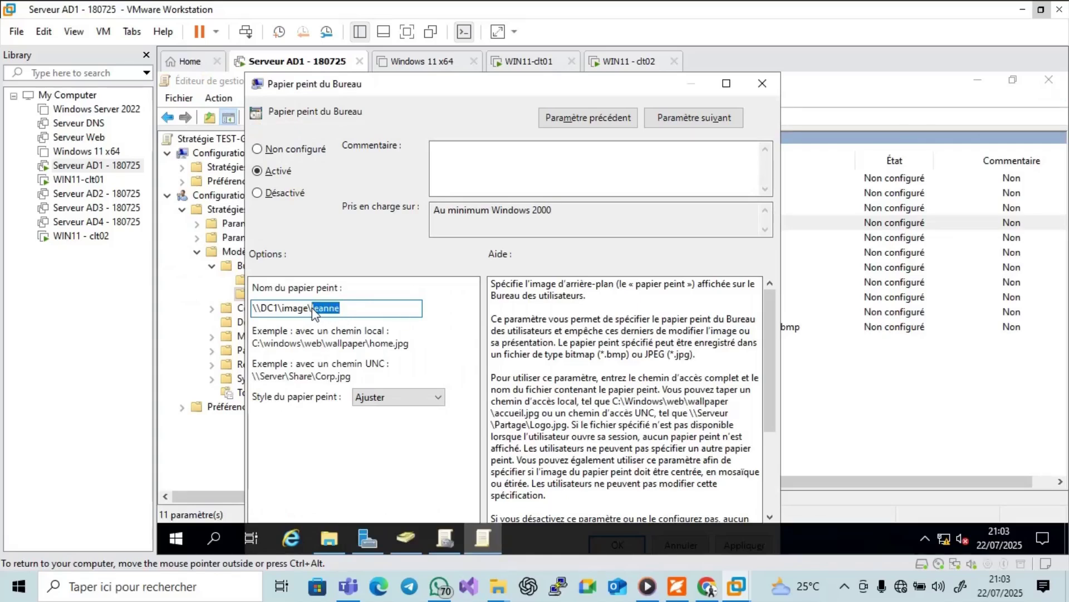
right_click(317, 311)
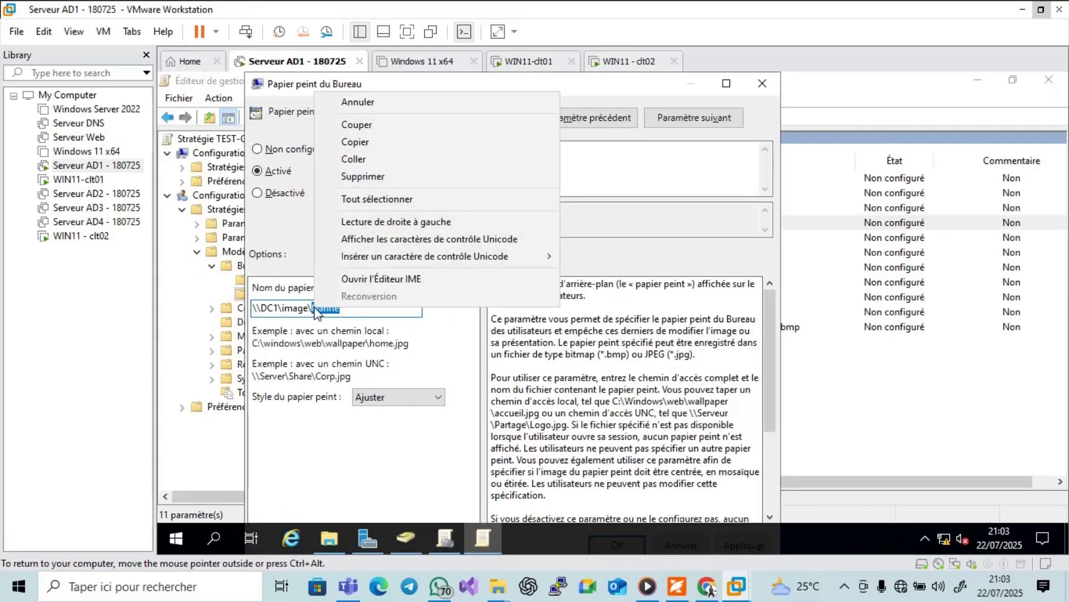
left_click(364, 159)
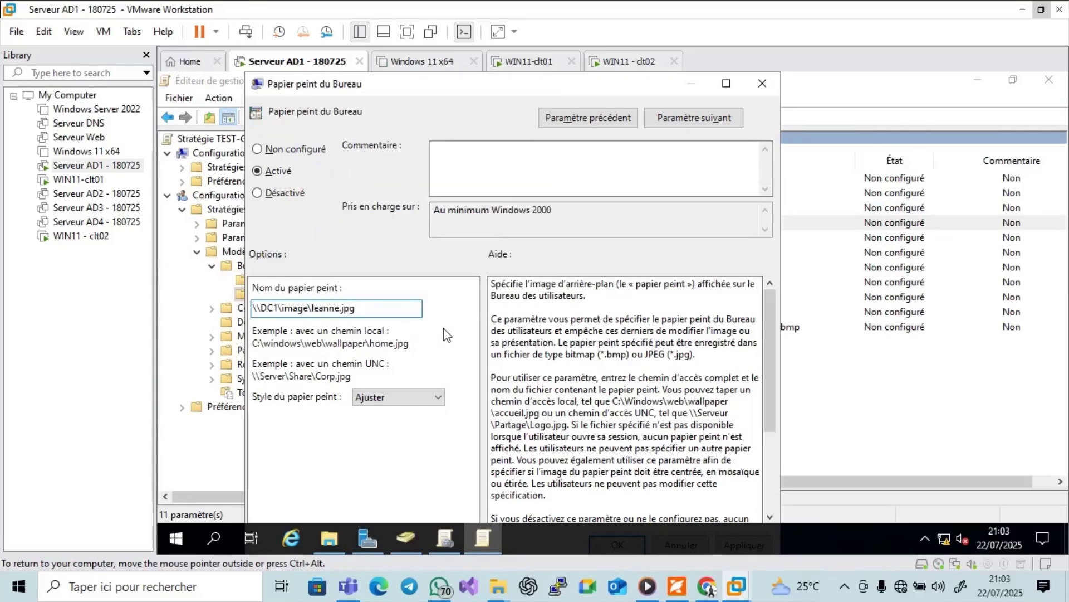
left_click(401, 396)
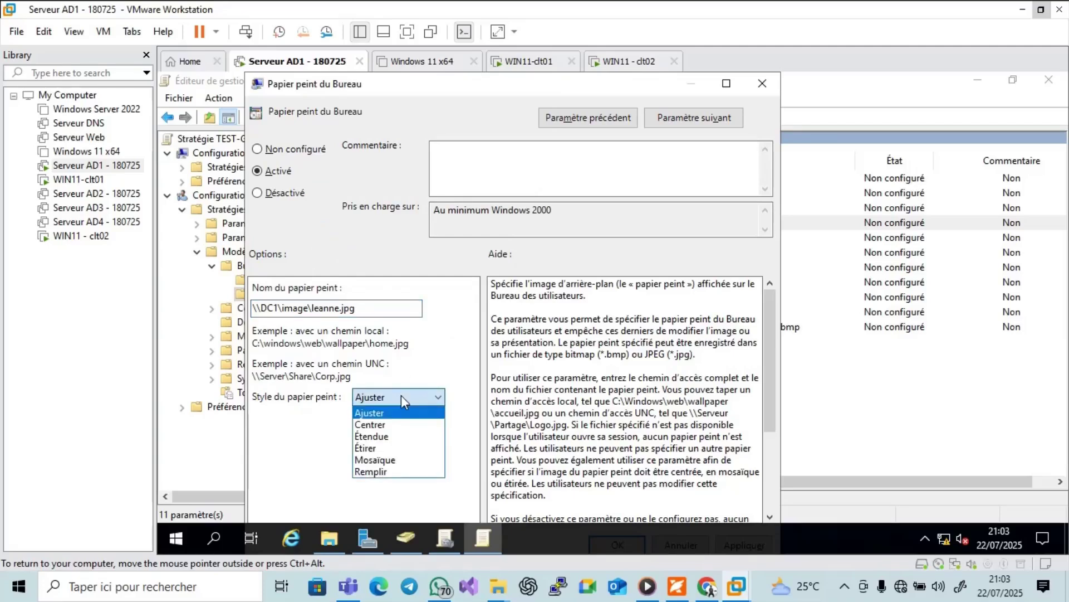
left_click(401, 395)
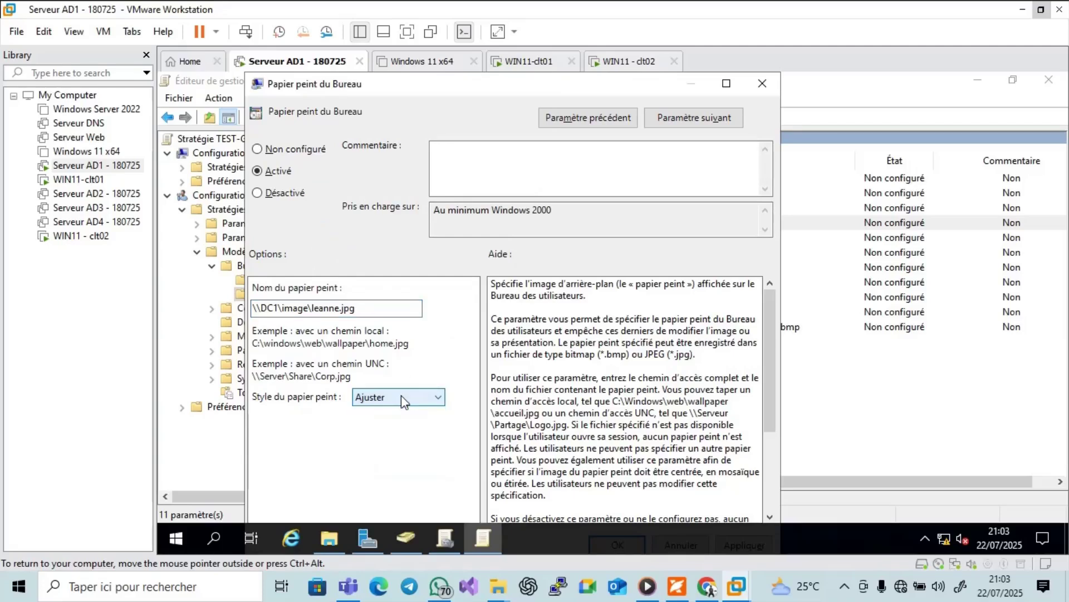
left_click(726, 85)
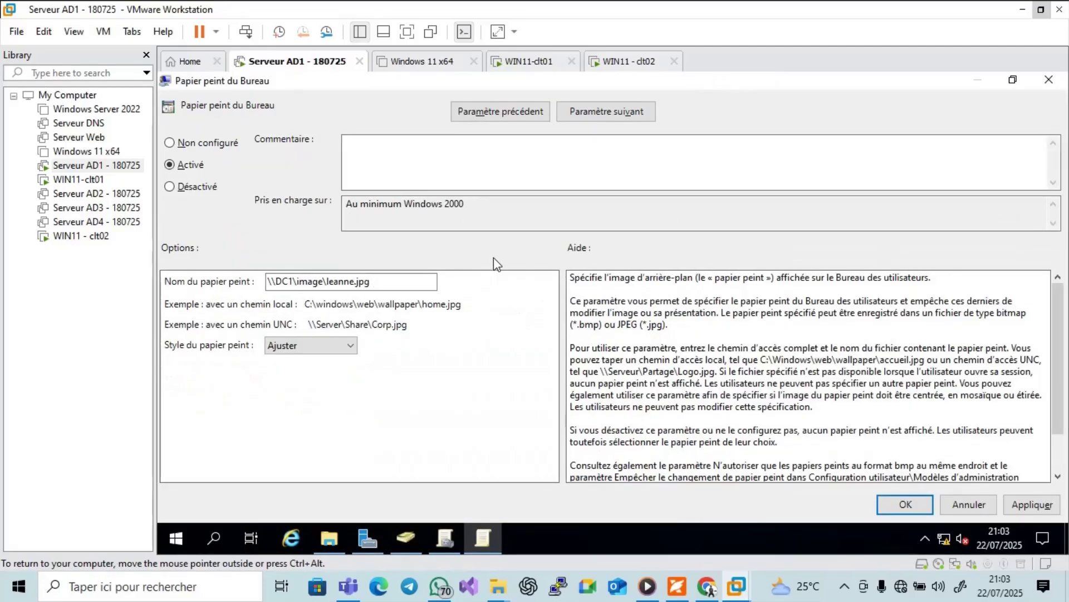
left_click(1025, 502)
left_click(928, 507)
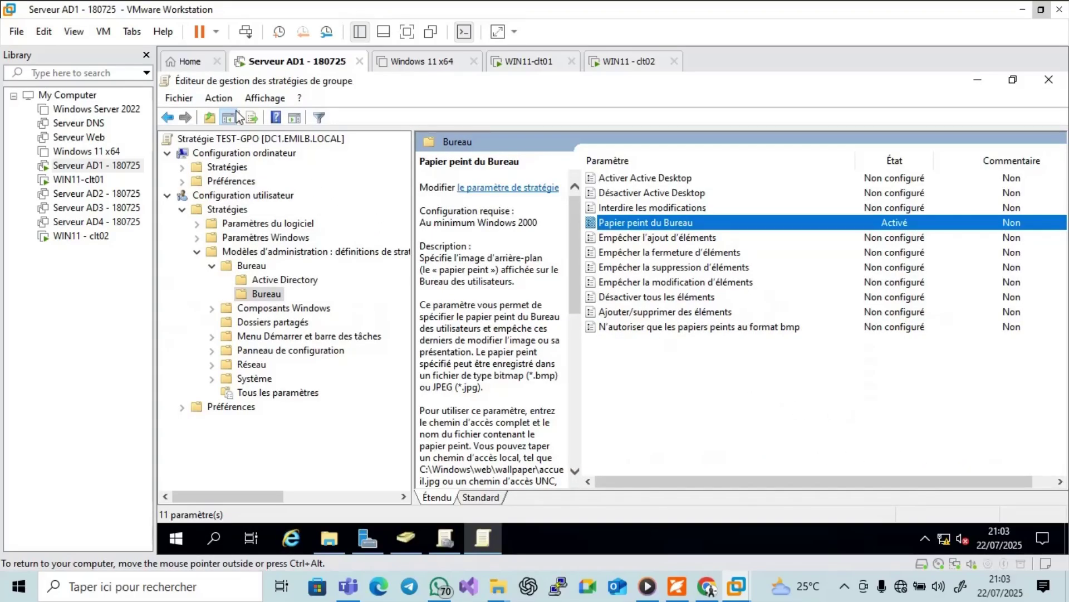
Browse the Action menu and collapse then re-expand Configuration utilisateur.
left_click(219, 98)
mouse_move(252, 198)
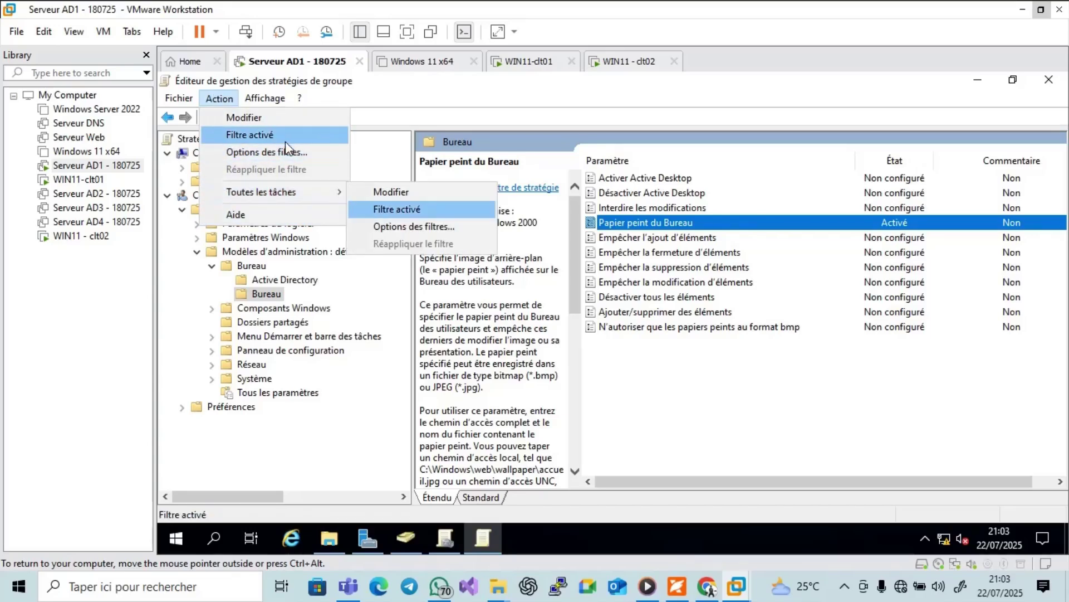
left_click(729, 413)
right_click(730, 414)
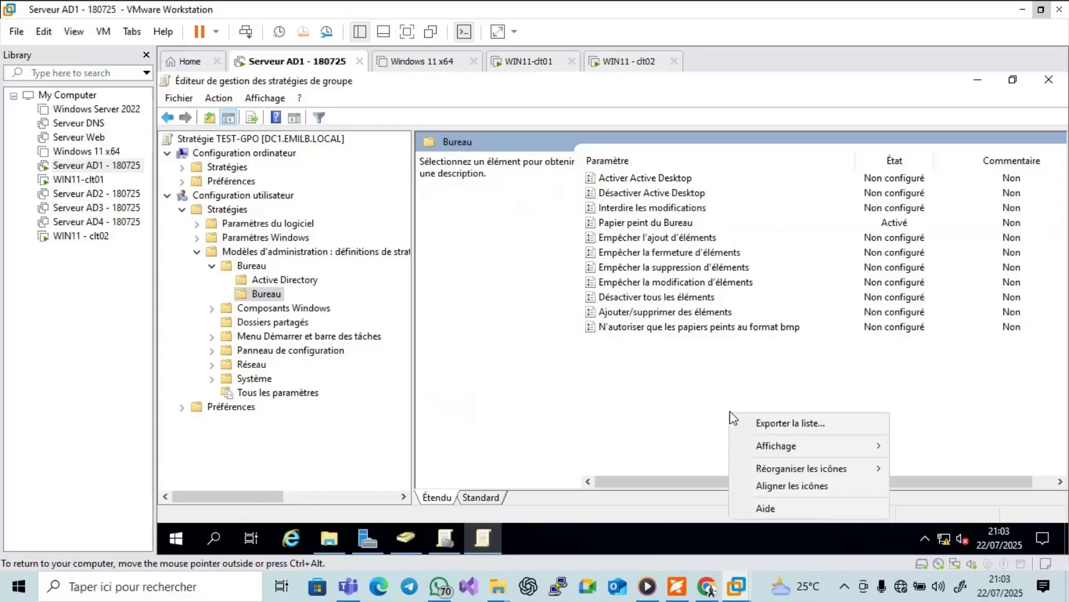
left_click(514, 350)
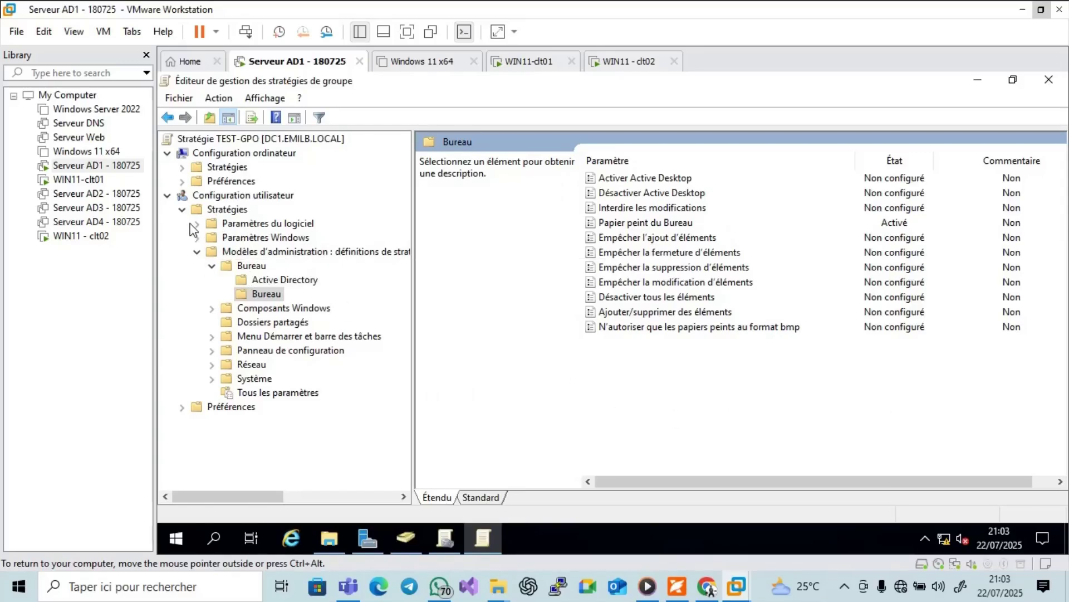
left_click(168, 196)
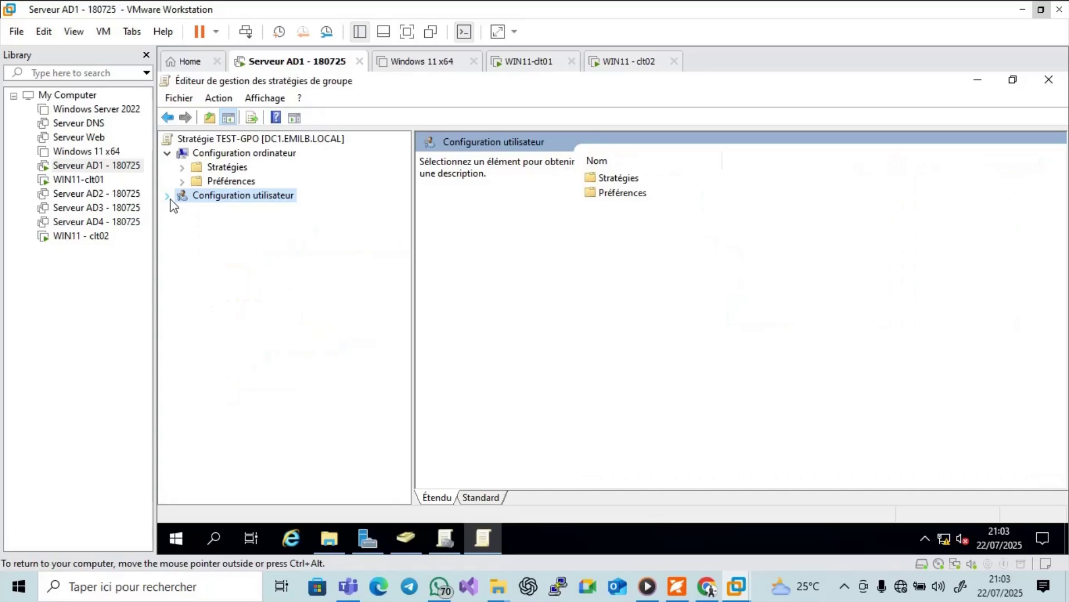
left_click(167, 196)
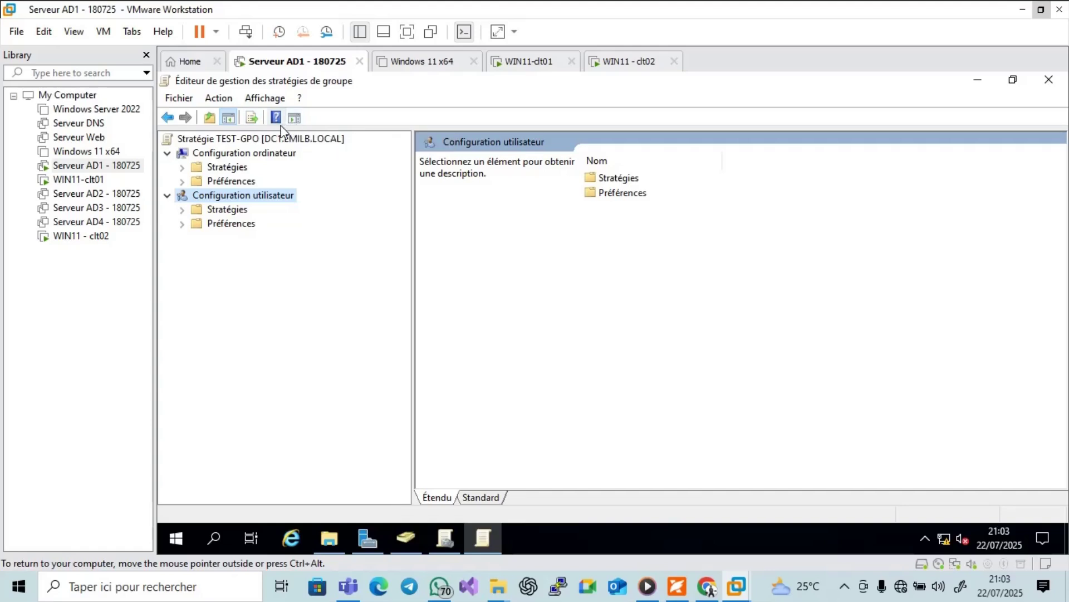
Browse the Affichage menus, then select the Stratégie TEST-GPO root and Configuration utilisateur.
left_click(265, 100)
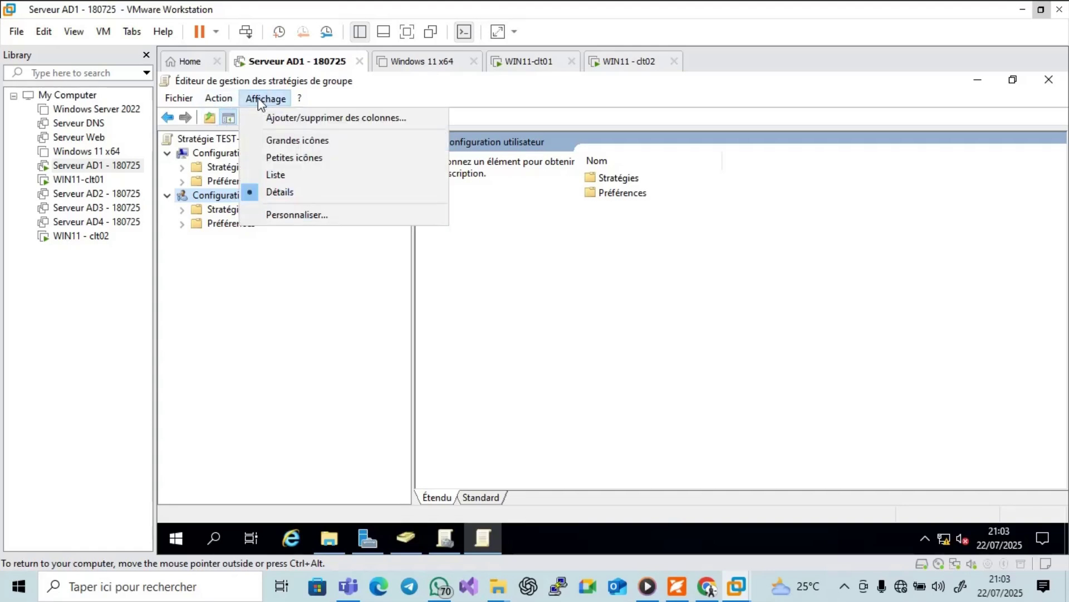
left_click(228, 103)
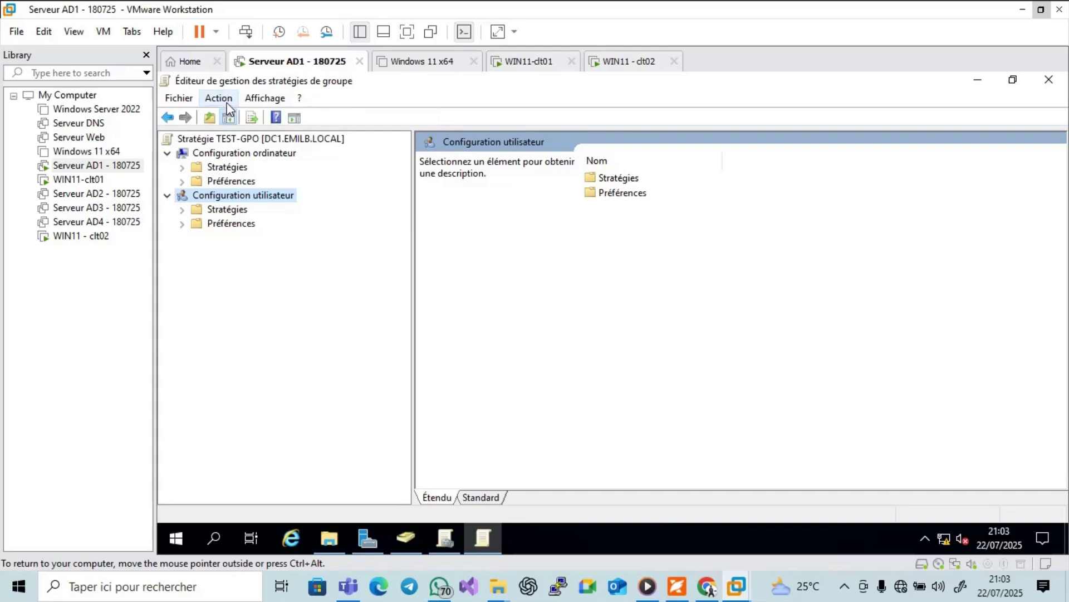
left_click(226, 102)
left_click(264, 99)
left_click(219, 99)
left_click(346, 231)
left_click(228, 140)
right_click(227, 140)
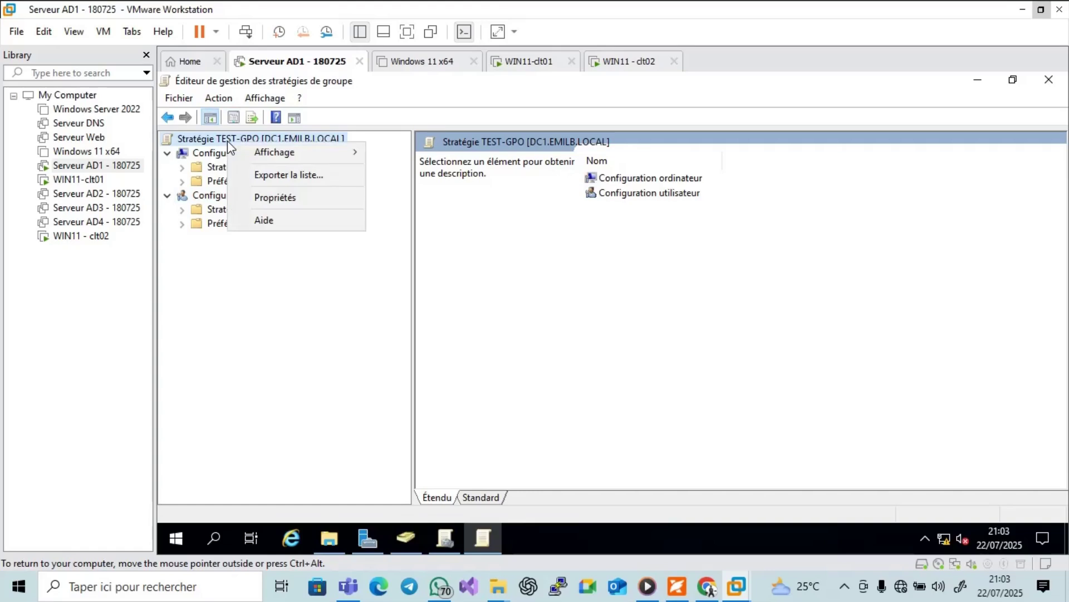
left_click(205, 201)
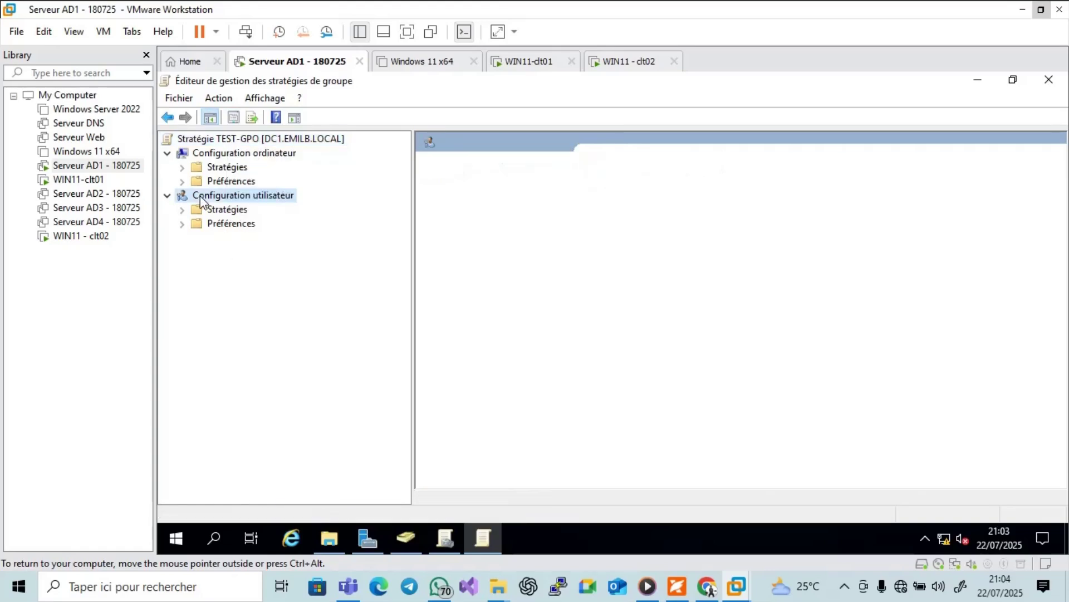
Close the editor, refresh Group Policy Management via Action > Actualiser, and switch to WIN11 - clt02.
left_click(1054, 84)
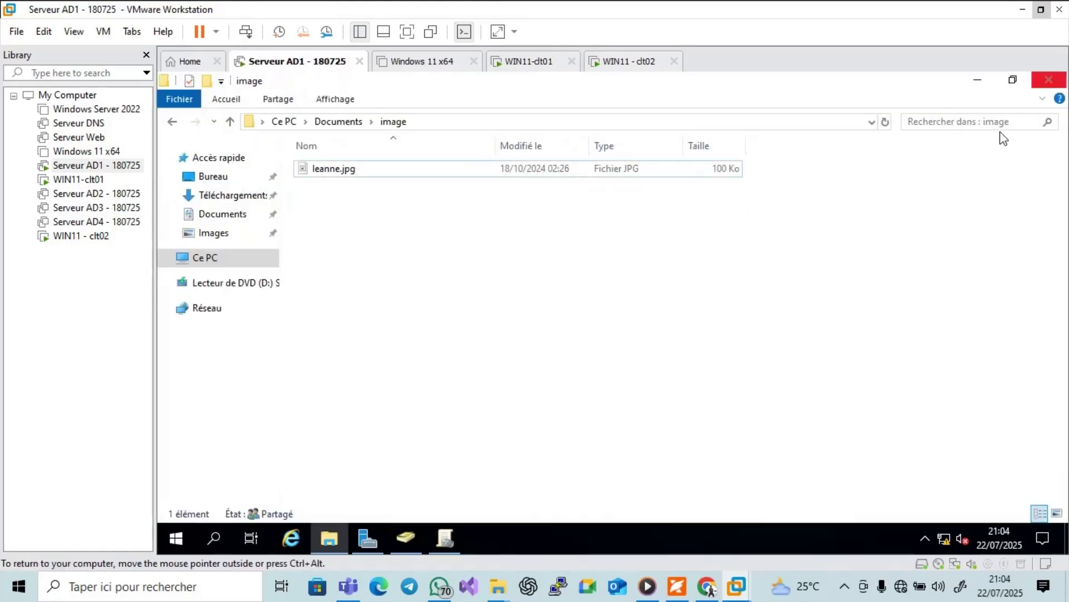
left_click(445, 537)
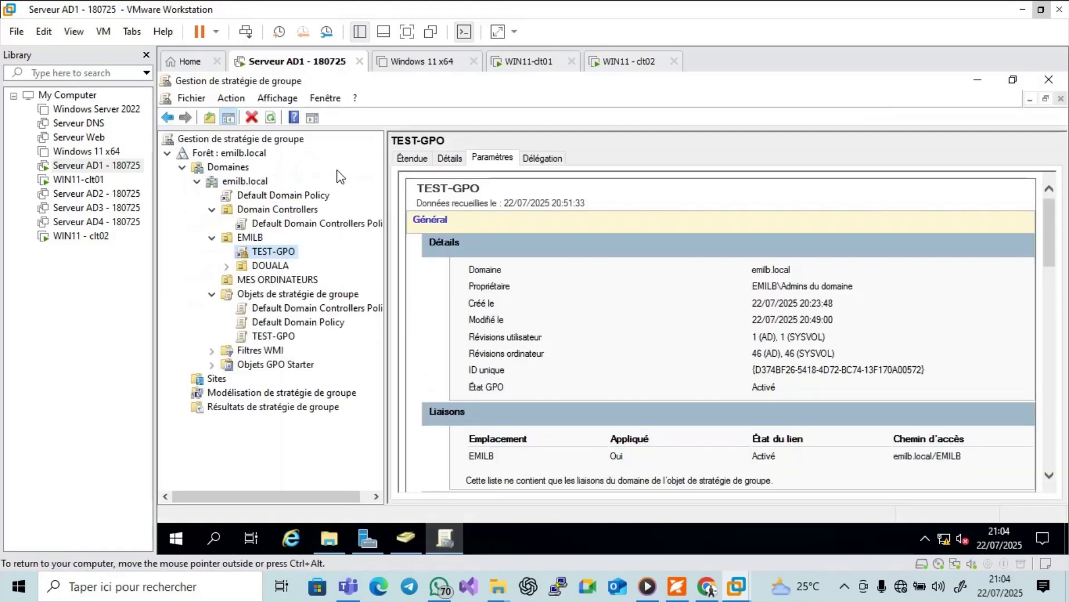
left_click(232, 99)
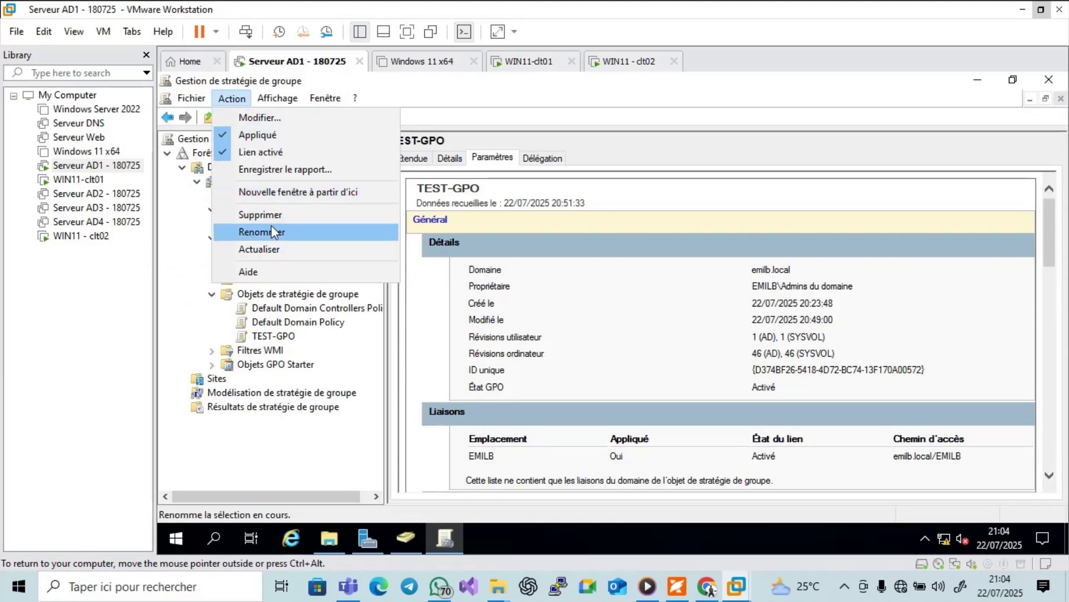
left_click(271, 249)
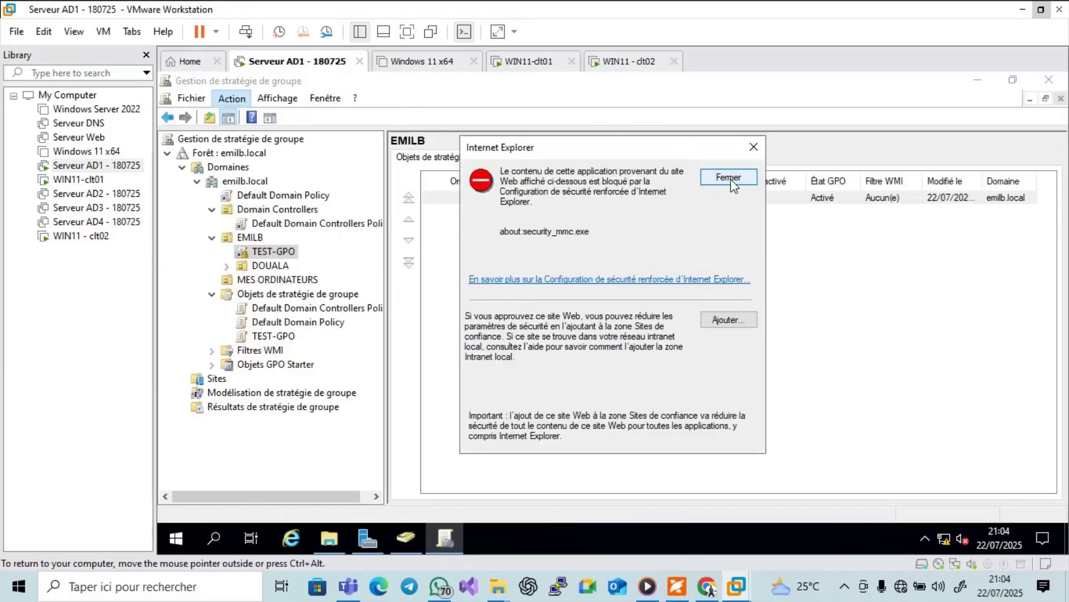
left_click(750, 179)
left_click(626, 68)
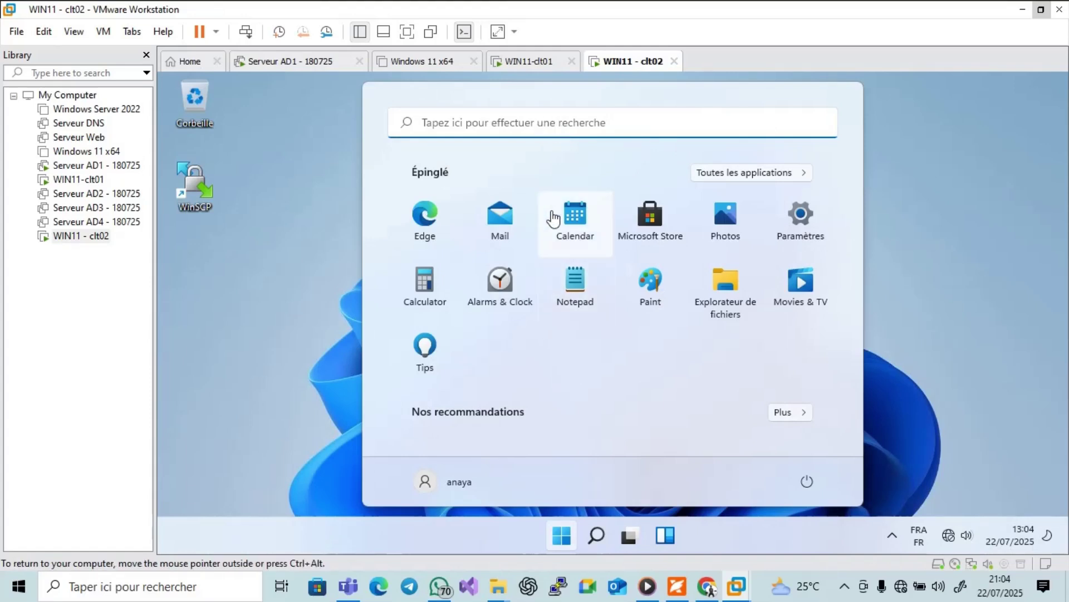
Try opening Panneau de configuration on clt02, dismiss the Restrictions error, then wake WIN11-clt01's lock screen.
left_click(548, 128)
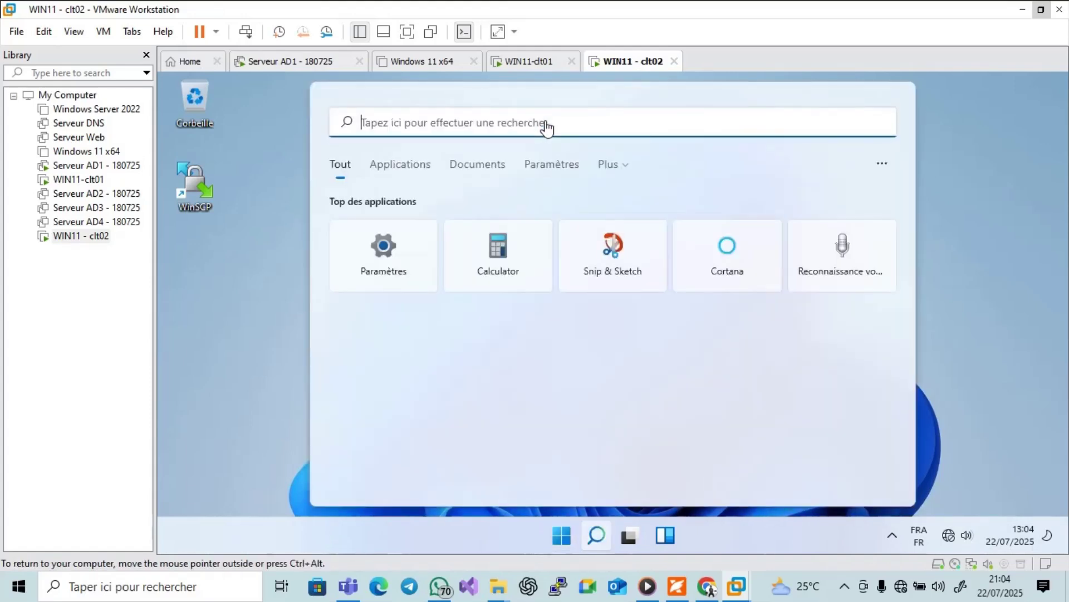
type("PP")
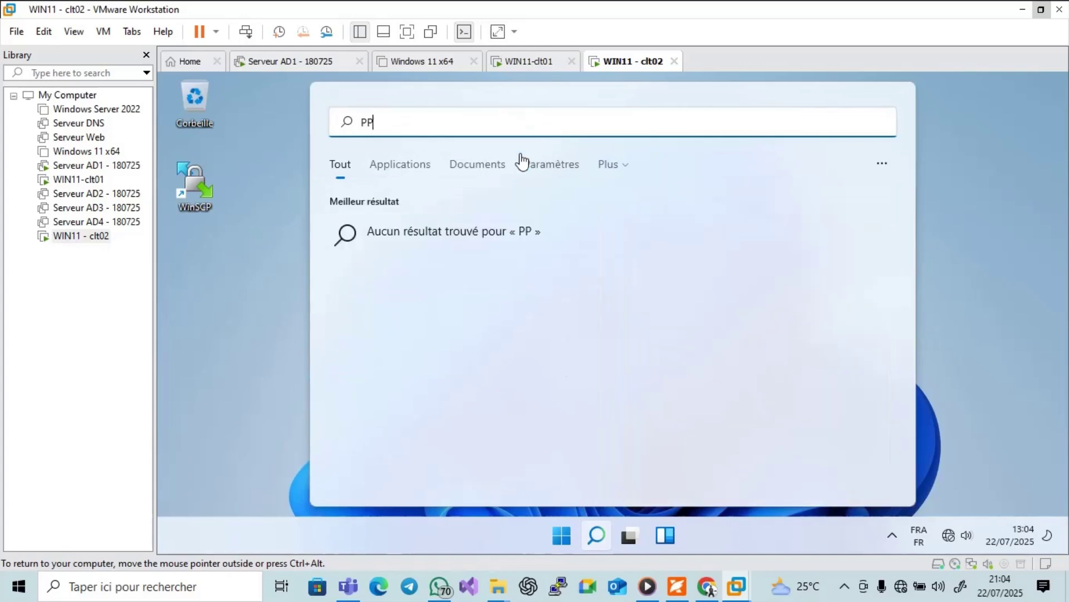
key("BackSpace")
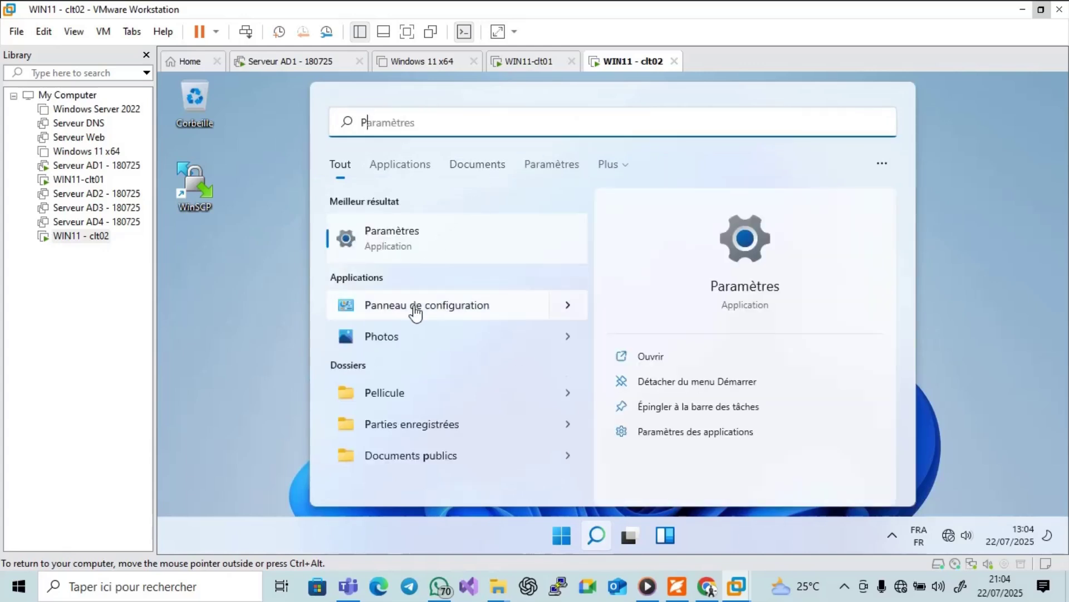
left_click(413, 315)
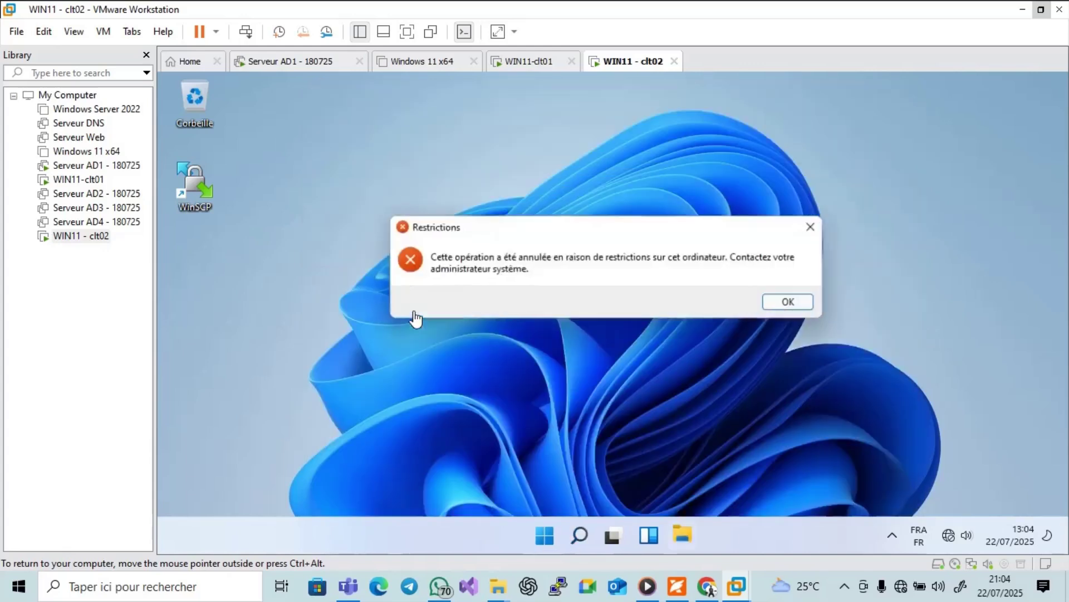
left_click(789, 303)
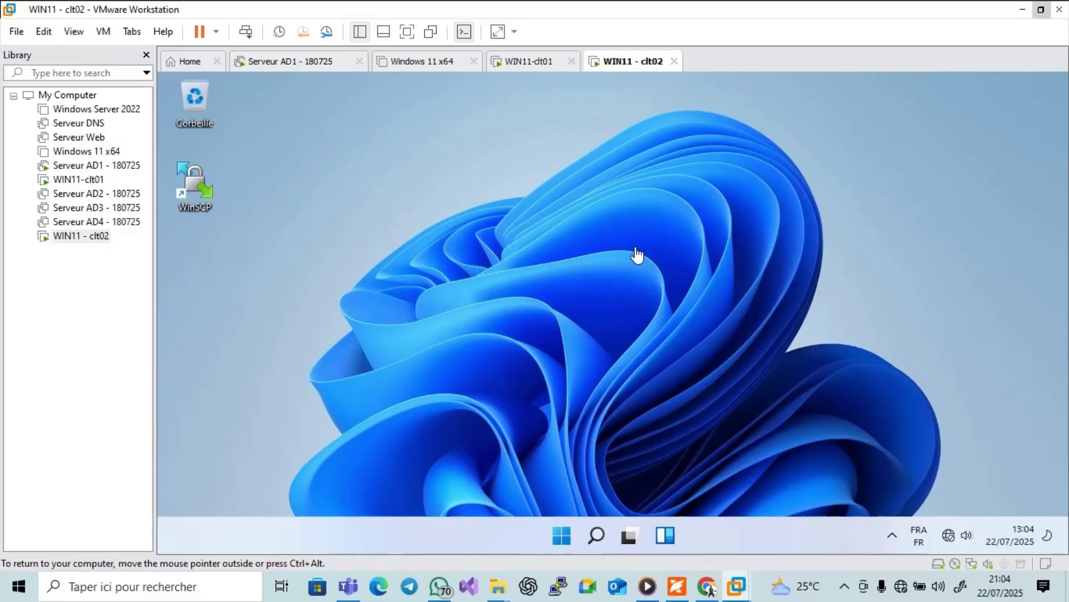
left_click(524, 63)
left_click(582, 255)
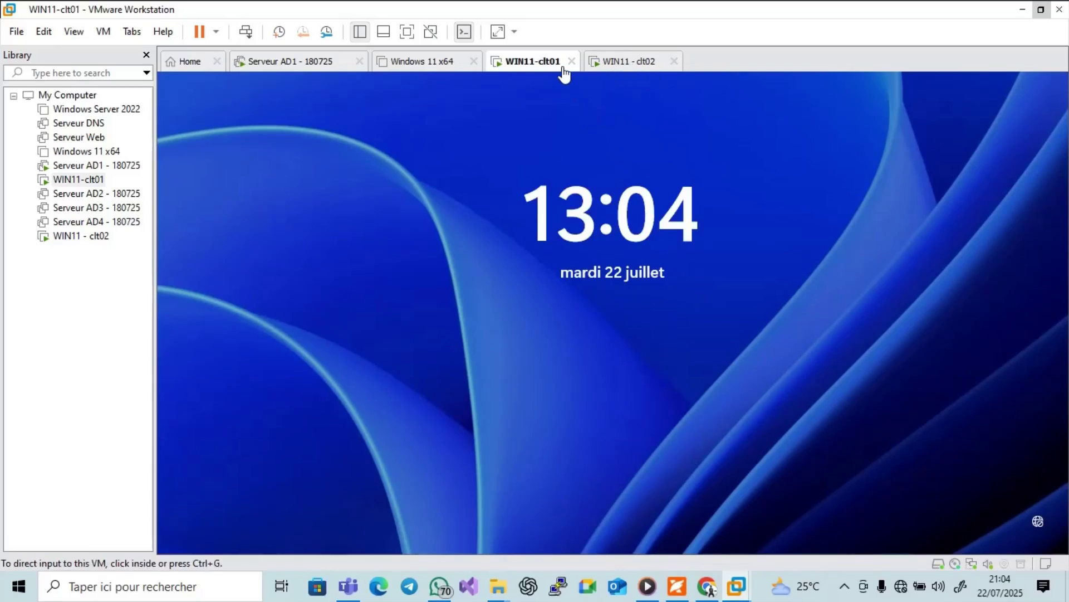
Power WIN11-clt01 off and back on past the mitigation hint, then open Corbeille on clt02.
right_click(547, 63)
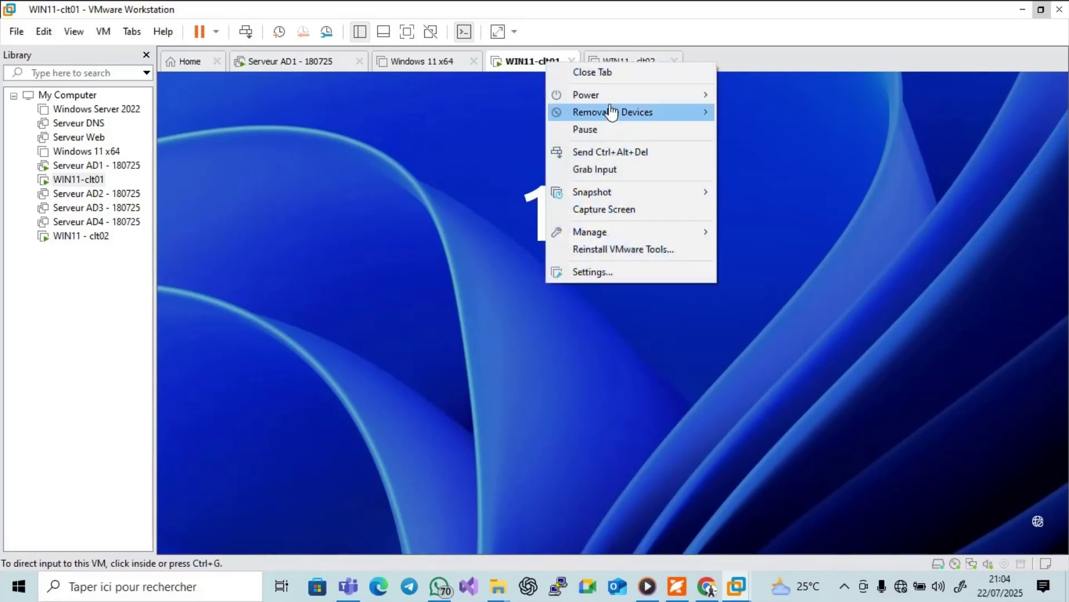
mouse_move(613, 97)
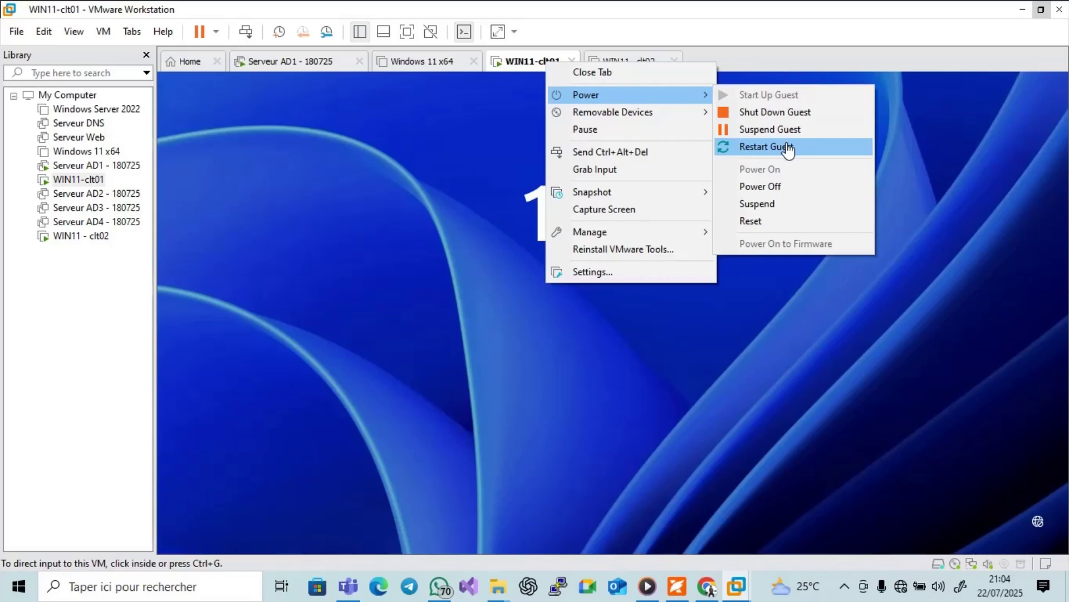
left_click(777, 184)
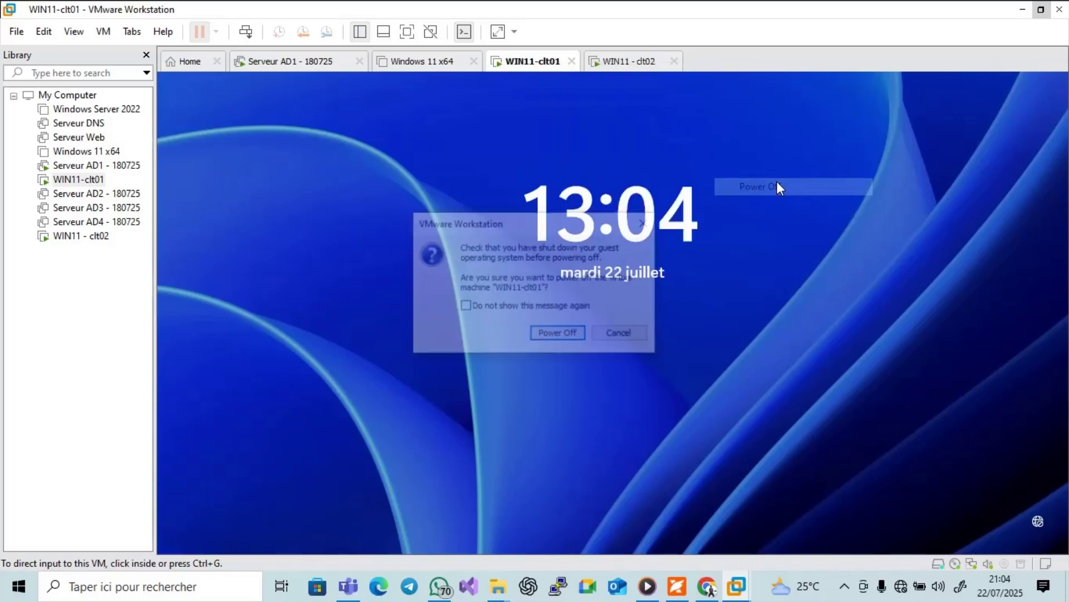
left_click(578, 334)
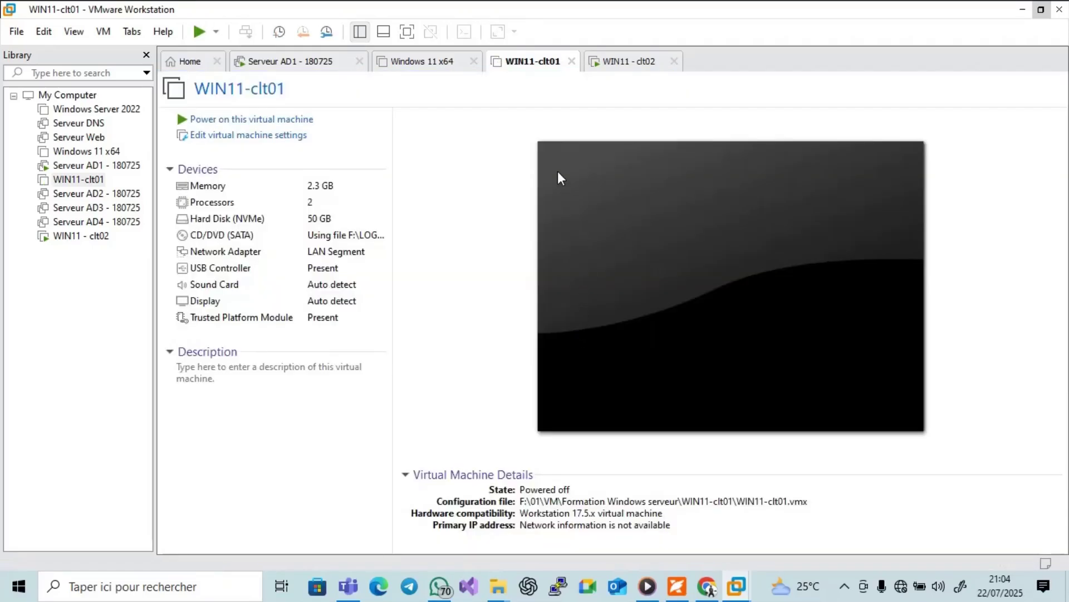
left_click(309, 121)
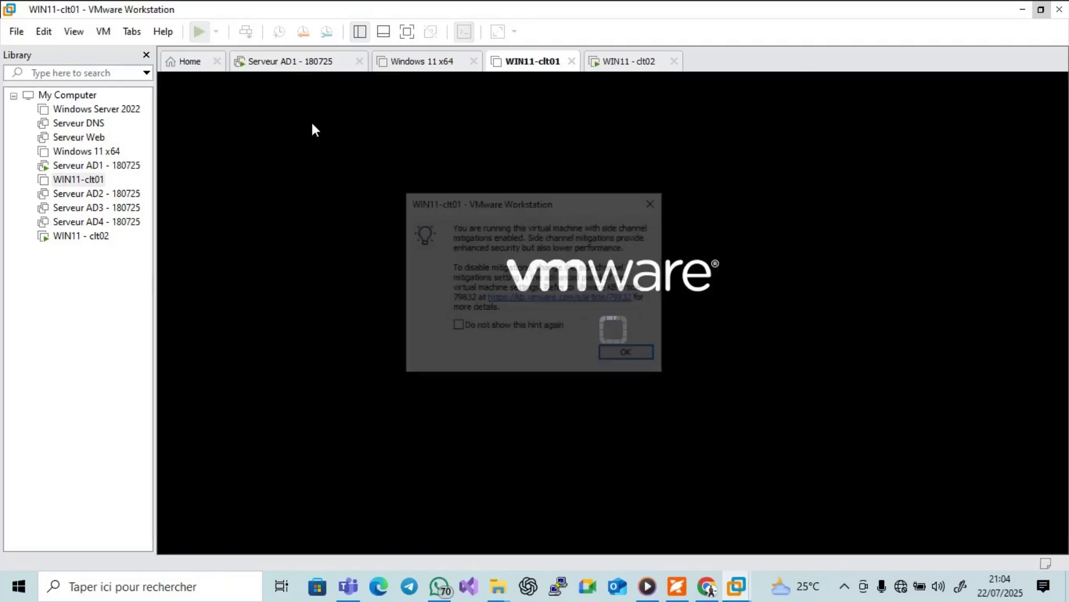
left_click(616, 366)
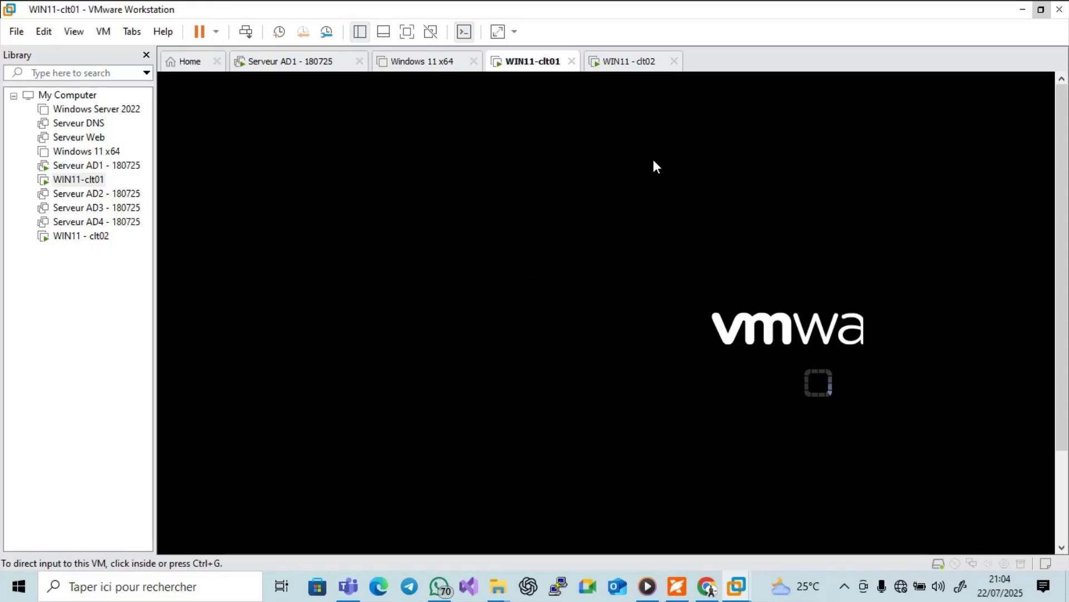
left_click(644, 66)
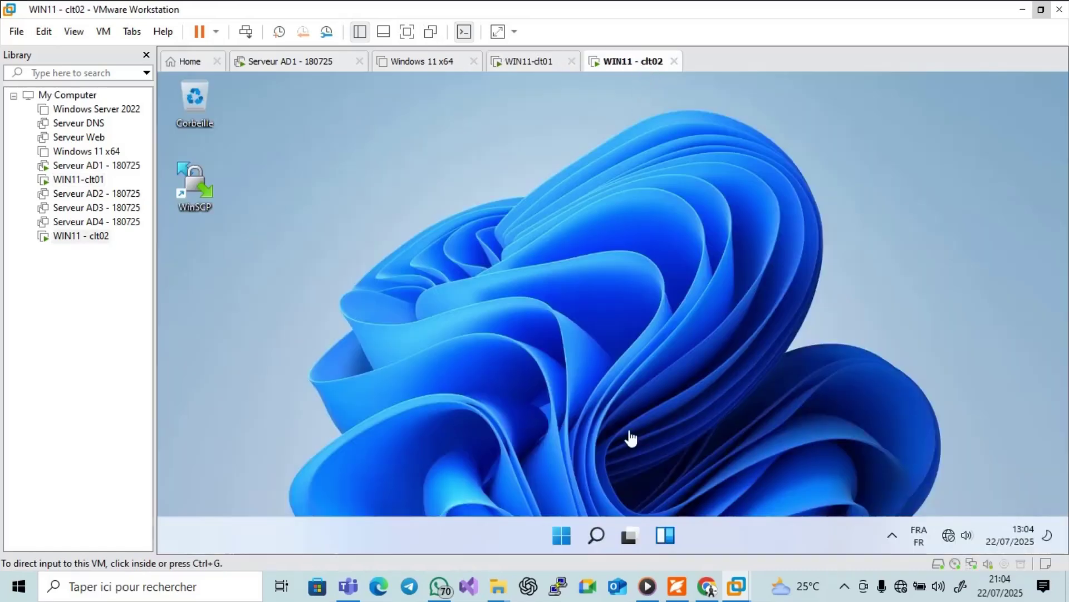
double_click(195, 116)
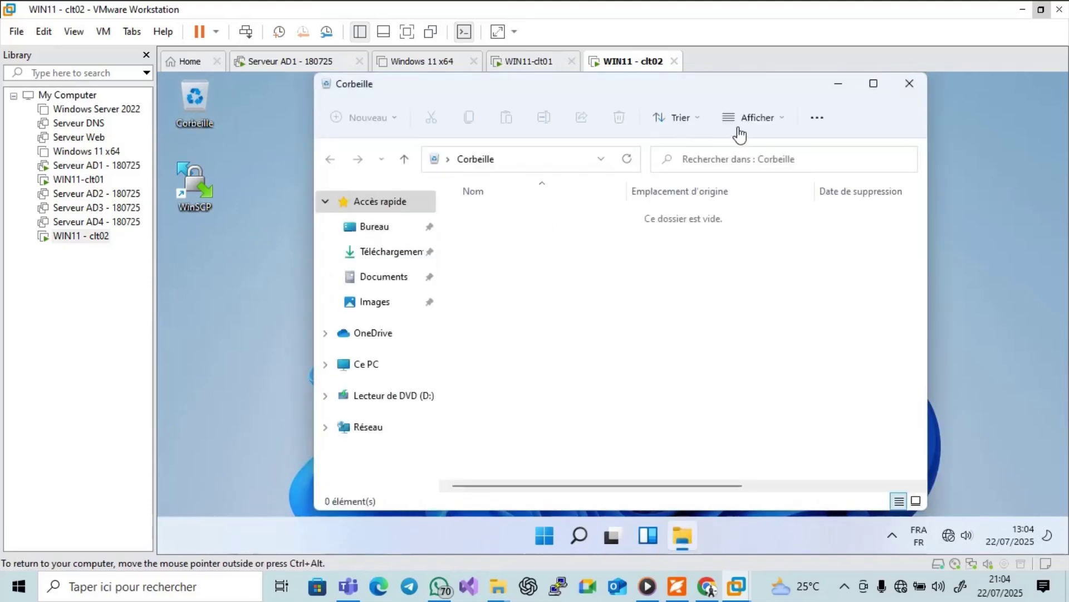
Maximize Explorer, try Propriétés on Ce PC, dismiss the Restrictions error, and close Explorer.
left_click(873, 85)
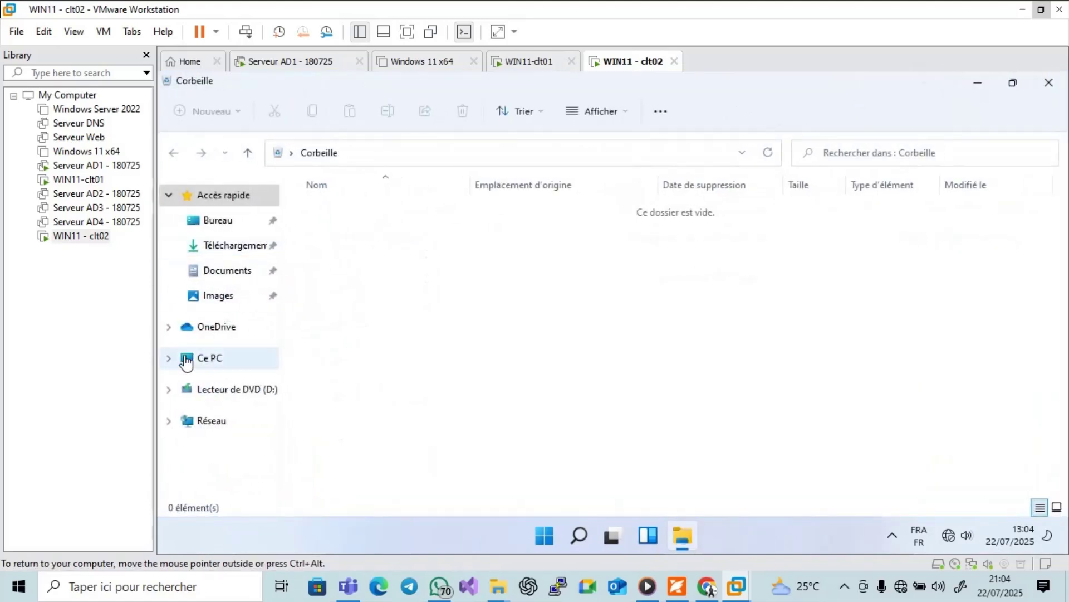
left_click(190, 363)
right_click(190, 365)
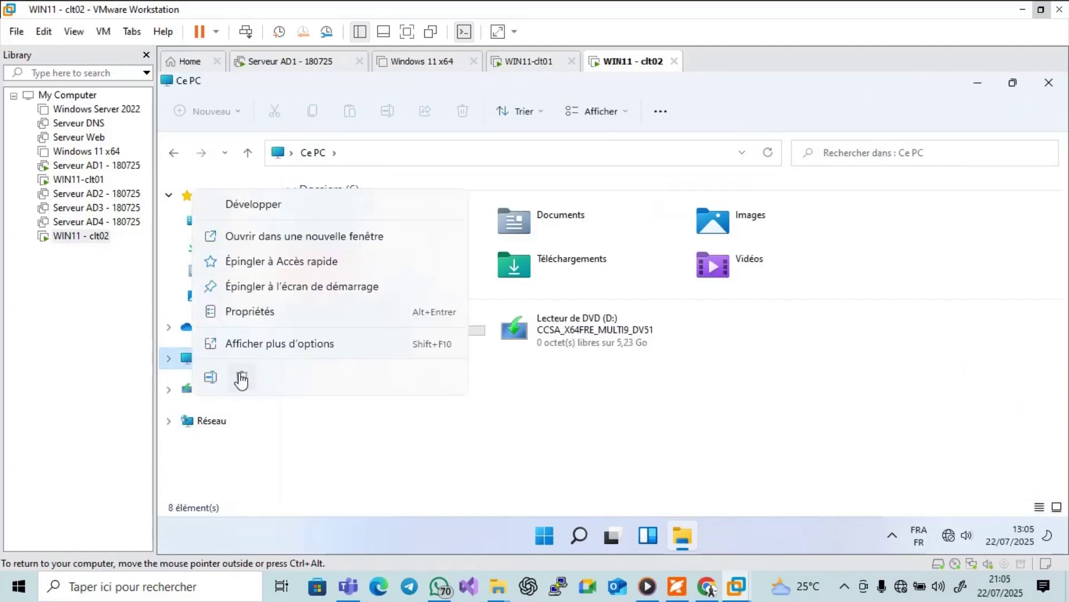
left_click(252, 313)
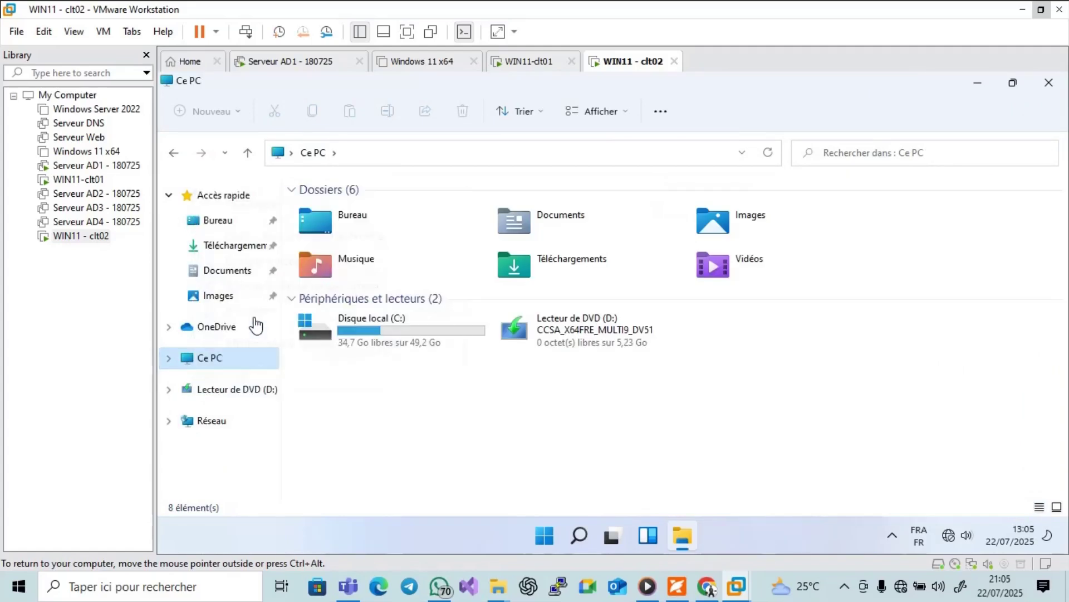
left_click(786, 301)
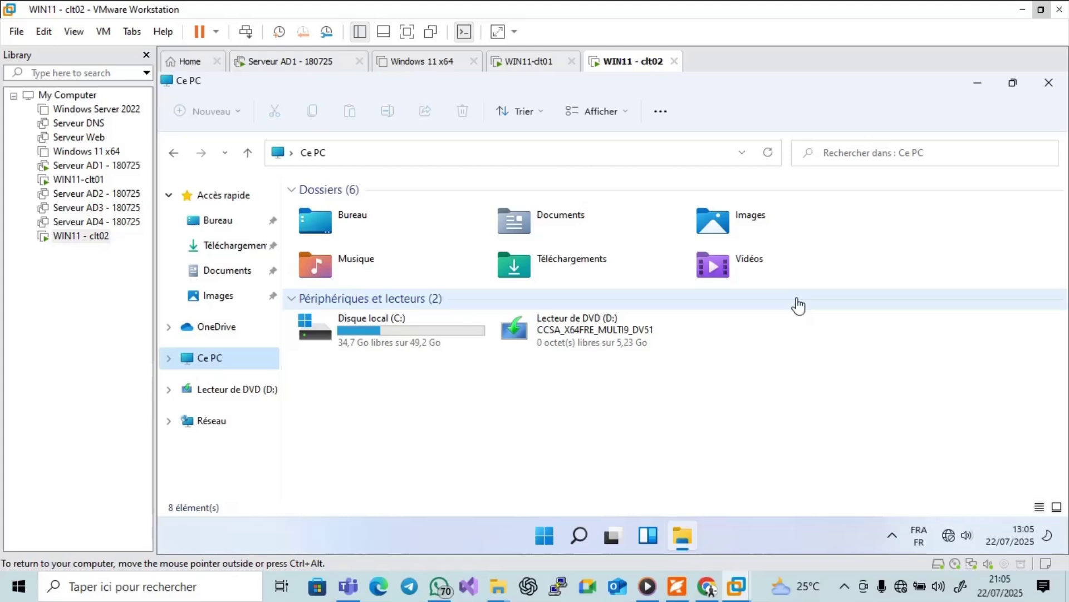
left_click(1047, 91)
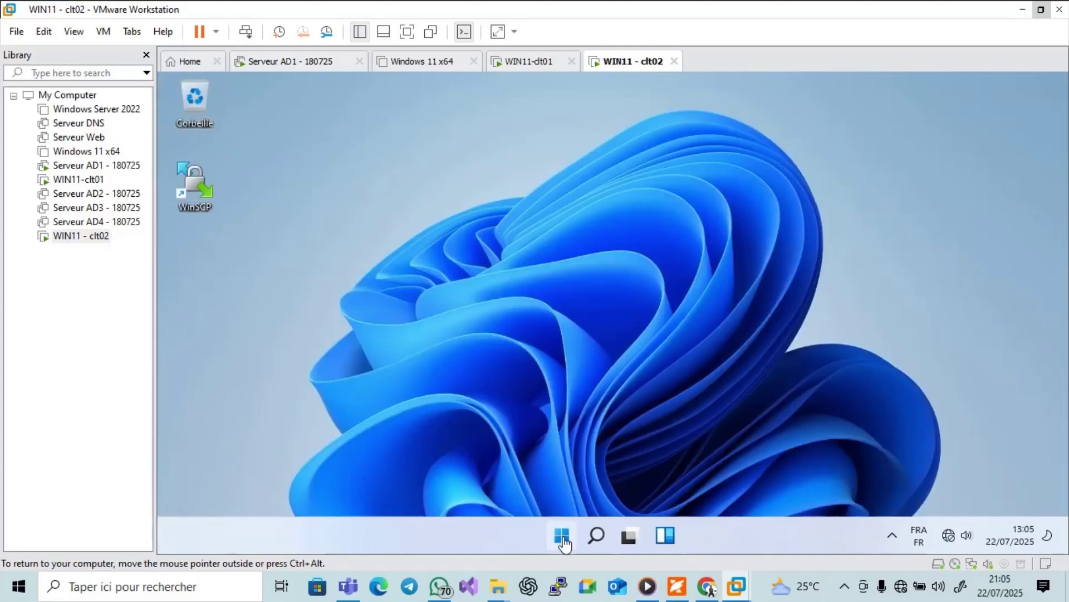
Choose Se déconnecter from the Start menu account button on clt02, then switch to WIN11-clt01.
right_click(563, 539)
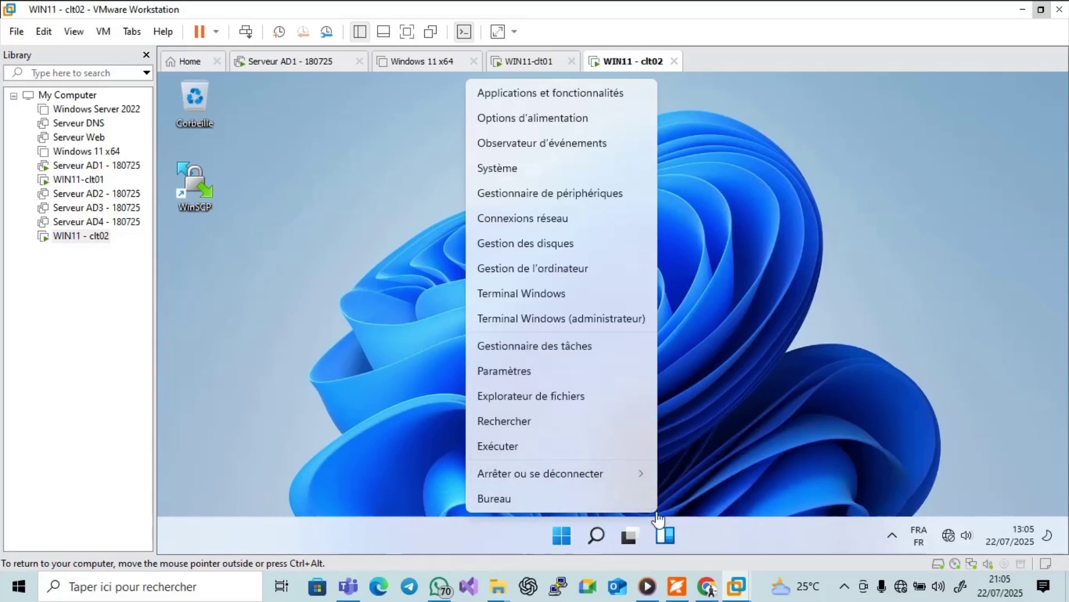
left_click(963, 413)
left_click(561, 536)
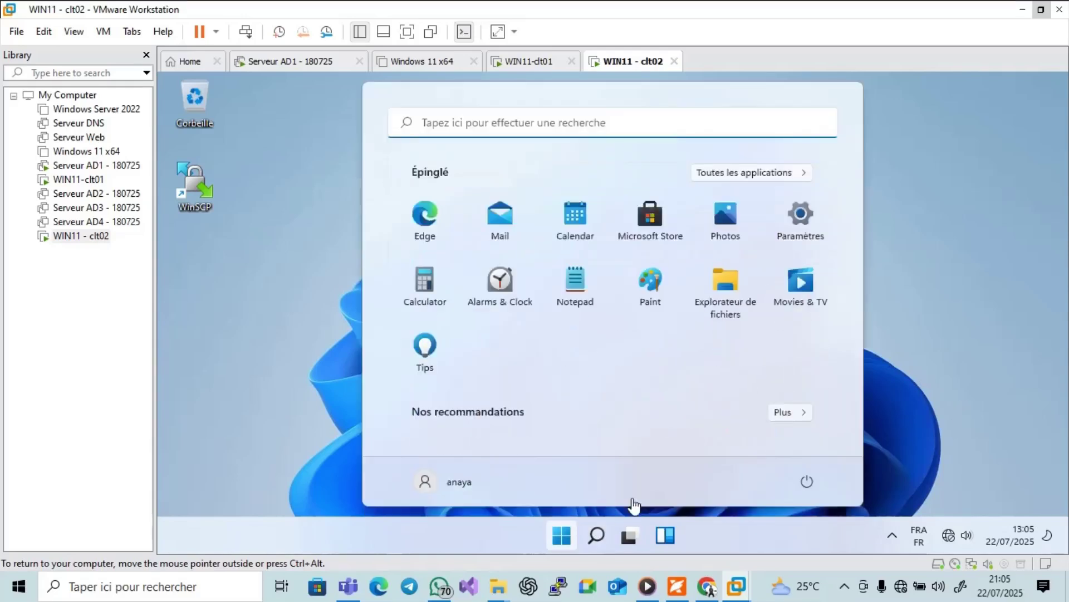
left_click(806, 480)
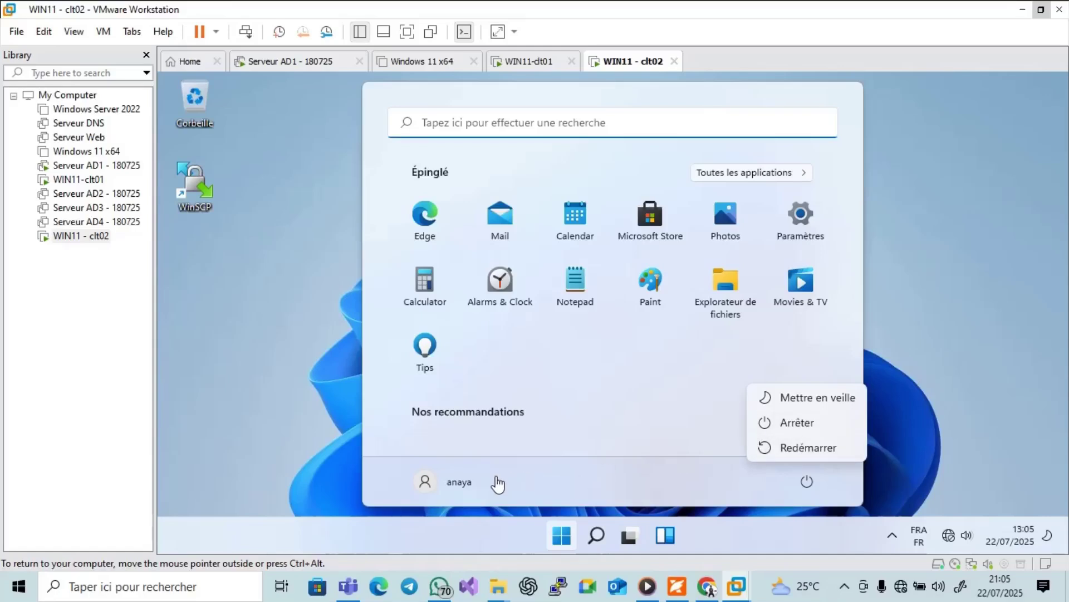
left_click(437, 484)
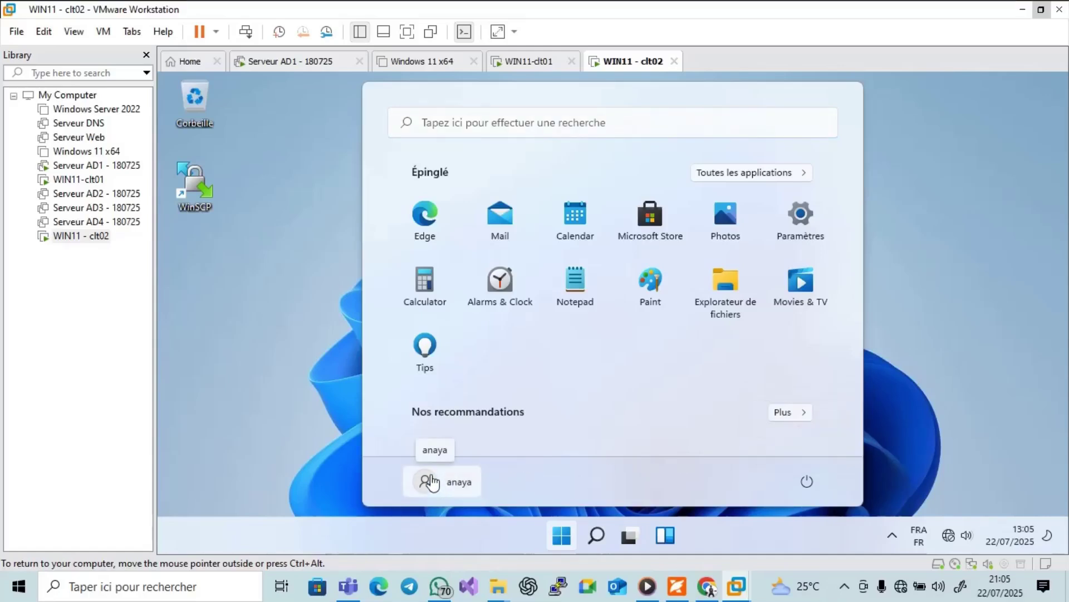
left_click(437, 484)
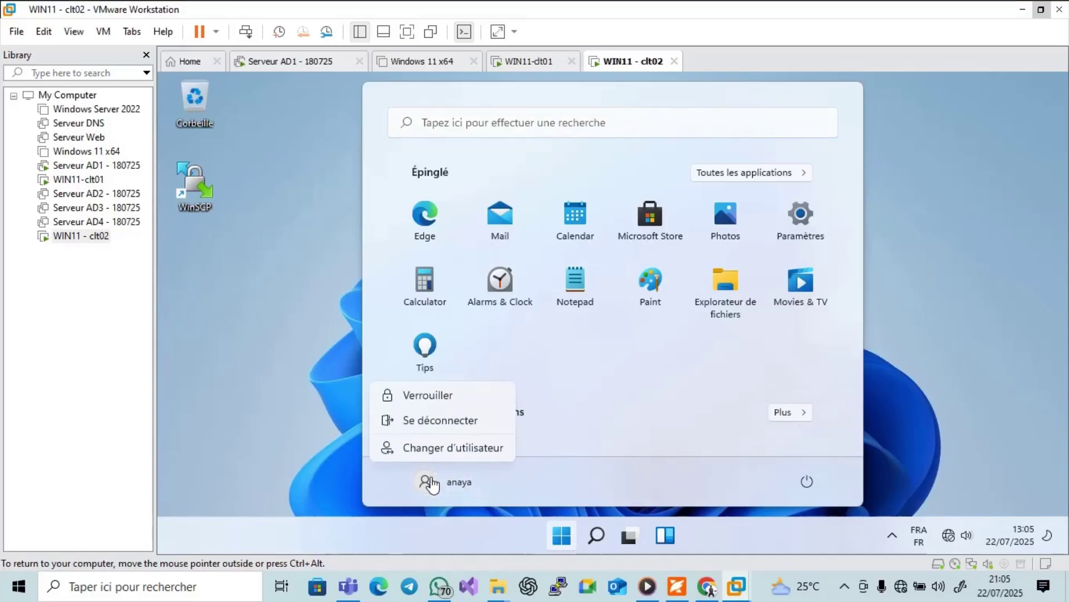
left_click(441, 425)
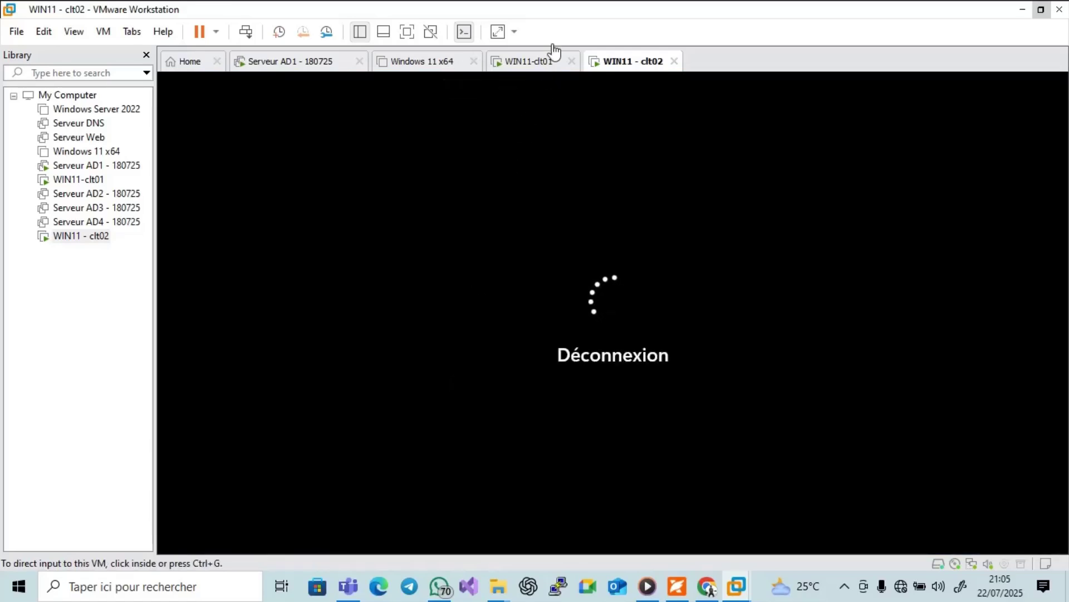
left_click(532, 61)
Enter the domain user's password on WIN11-clt01 to sign in, then release input and go to WIN11 - clt02.
left_click(553, 283)
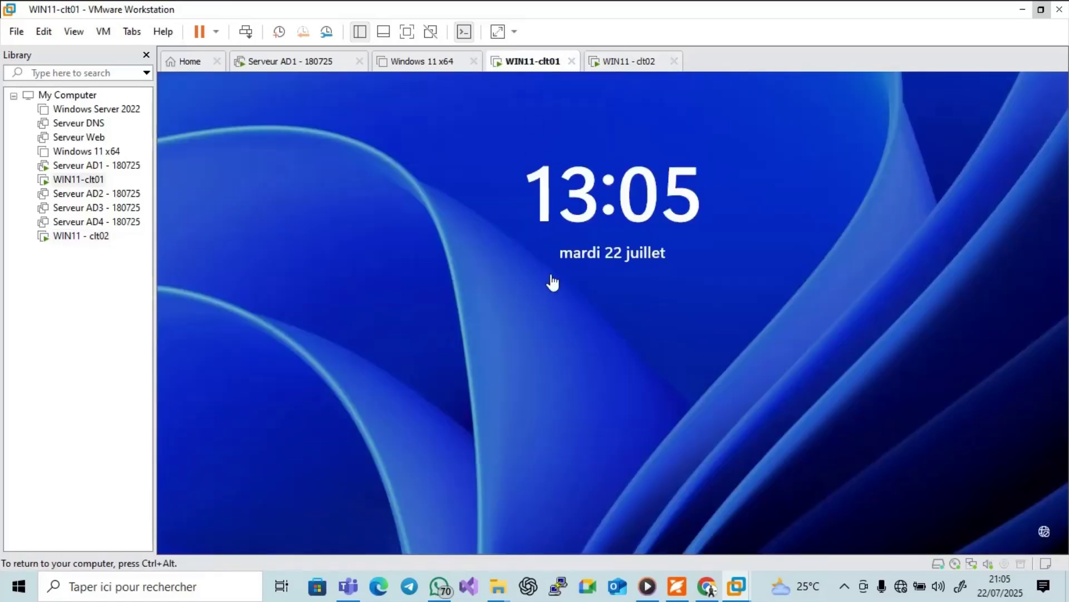
left_click(555, 307)
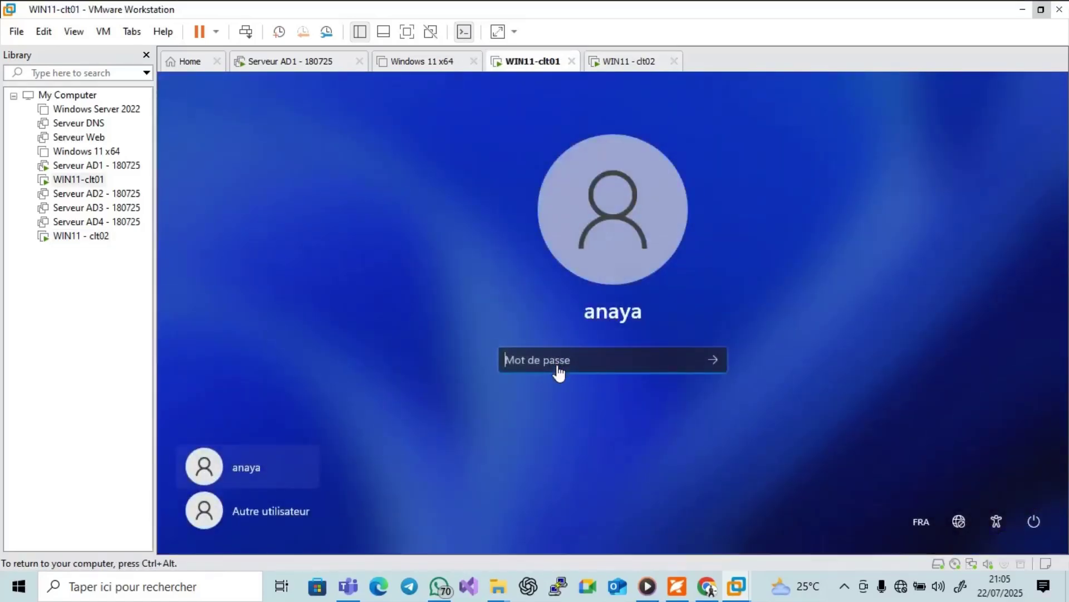
type("a")
key("BackSpace")
key("Caps_Lock")
type("A")
key("Caps_Lock")
key("Caps_Lock")
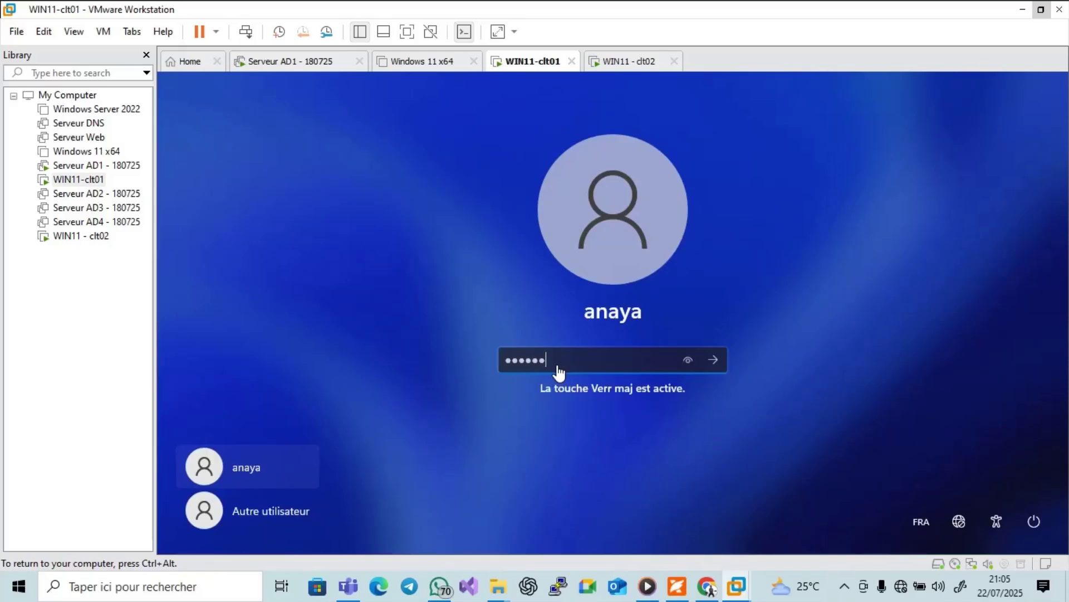
key("Return")
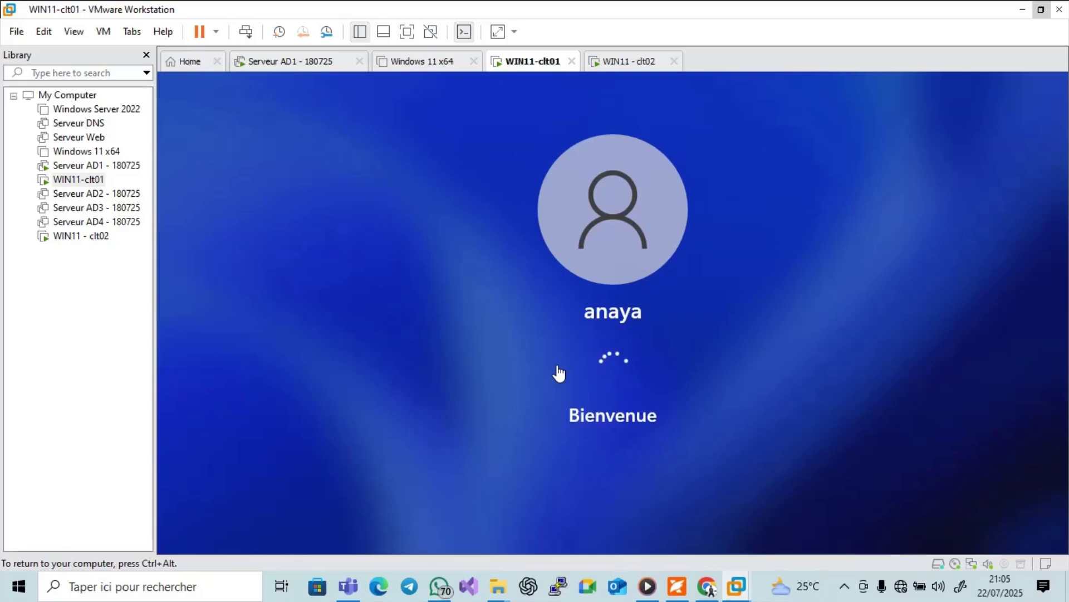
key("ctrl+alt")
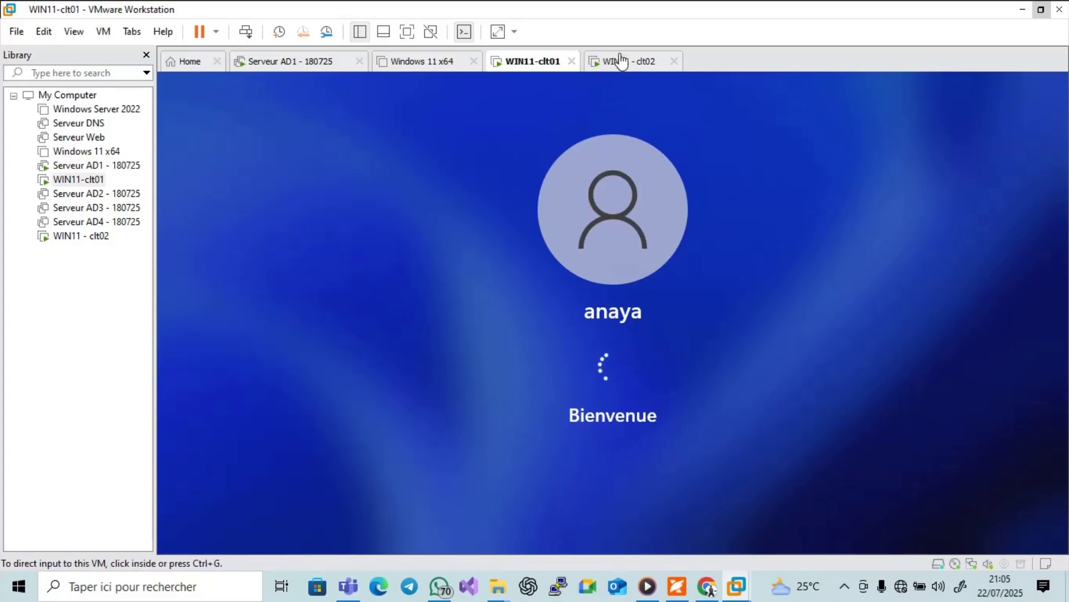
left_click(621, 60)
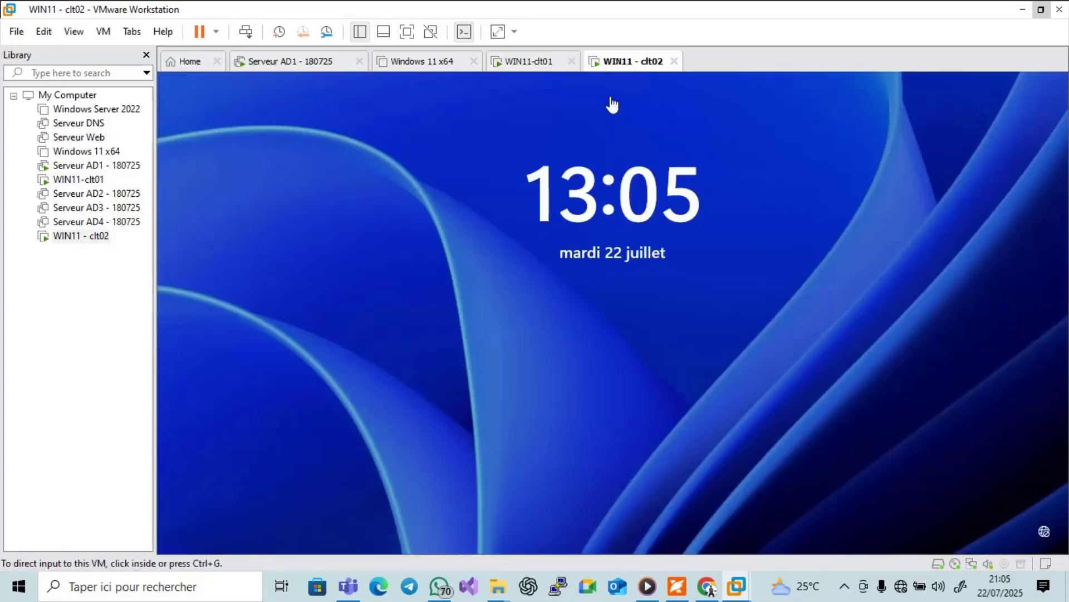
Wake WIN11 - clt02 and submit the domain username and password at the sign-in screen.
left_click(246, 31)
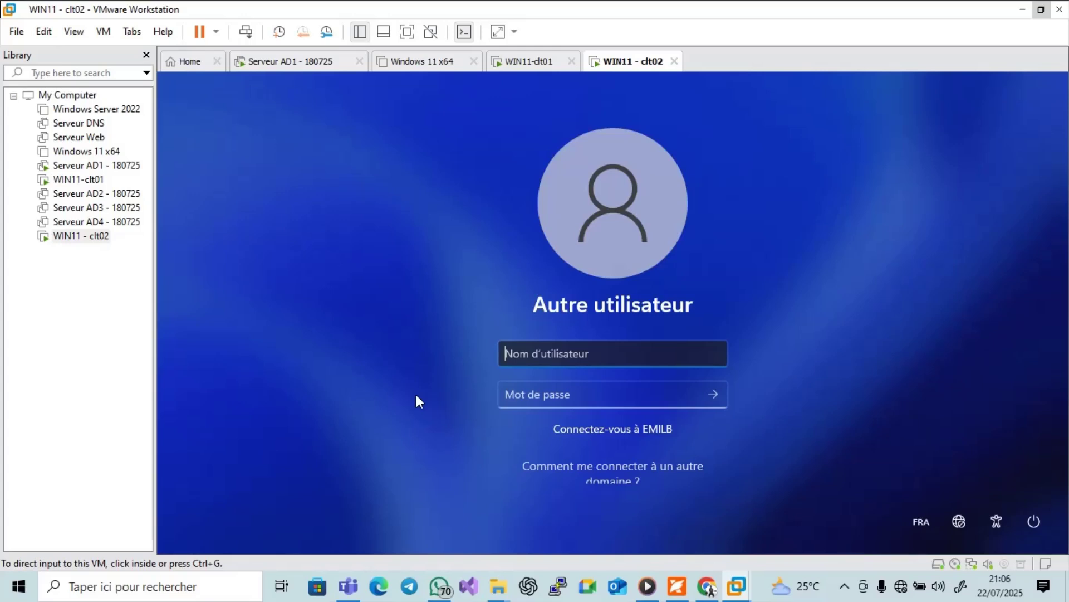
left_click(535, 354)
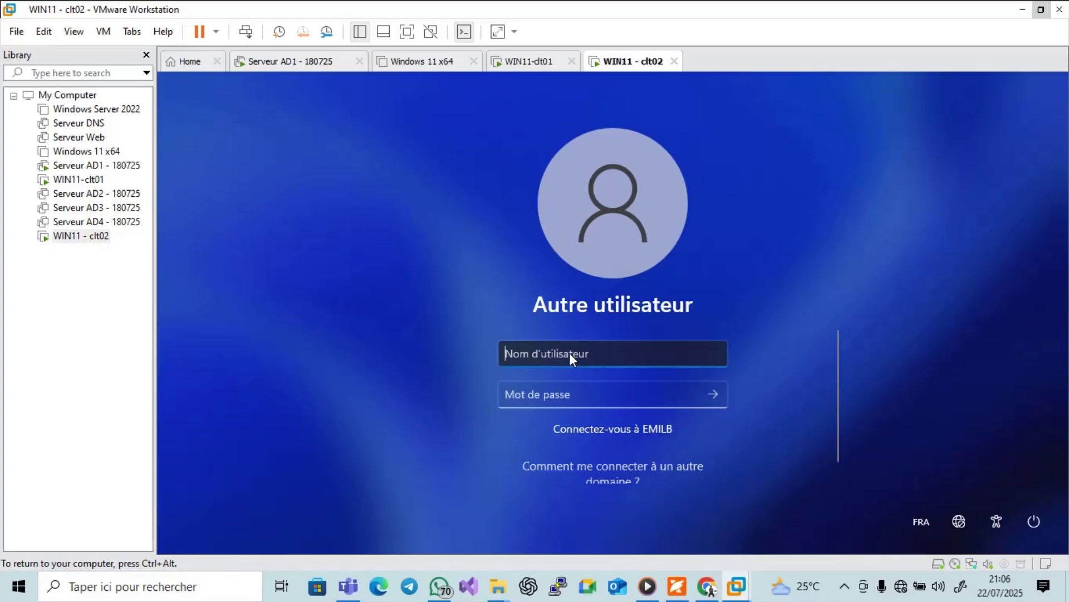
type("an")
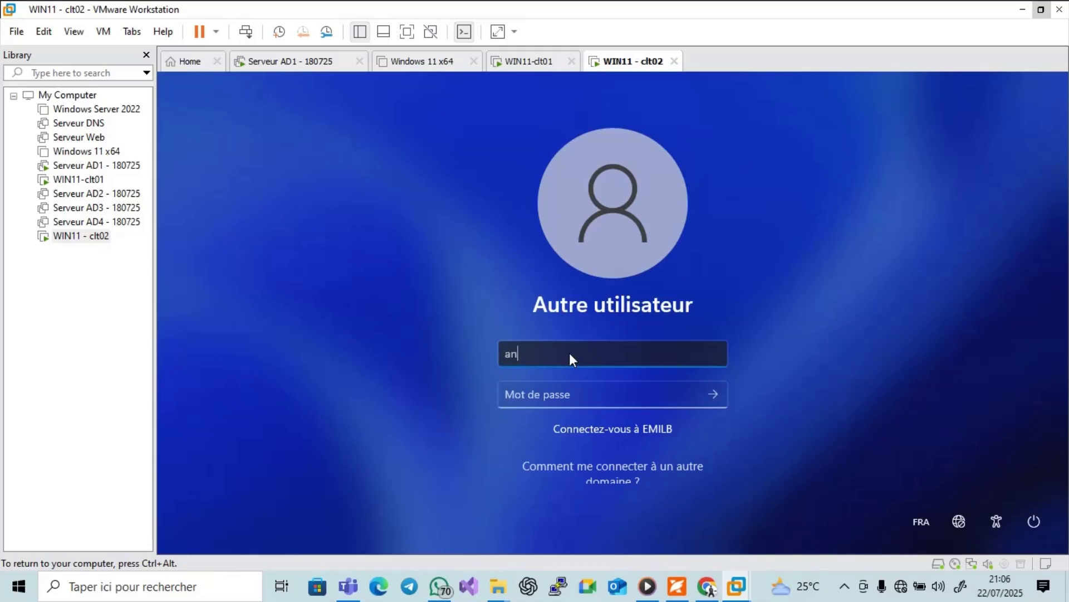
type("aya")
left_click(561, 401)
type("******")
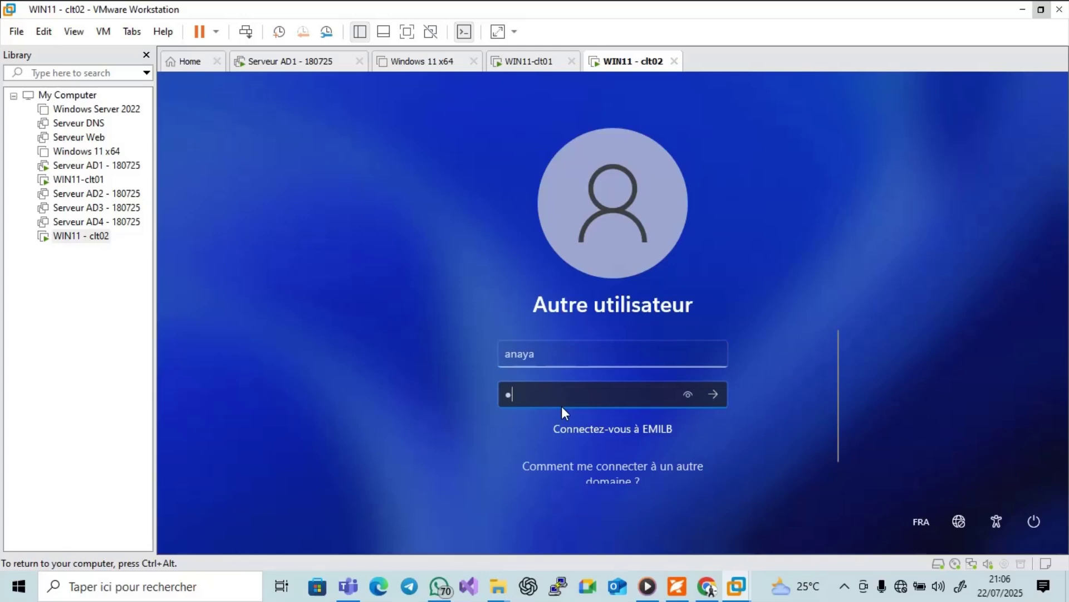
key("Return")
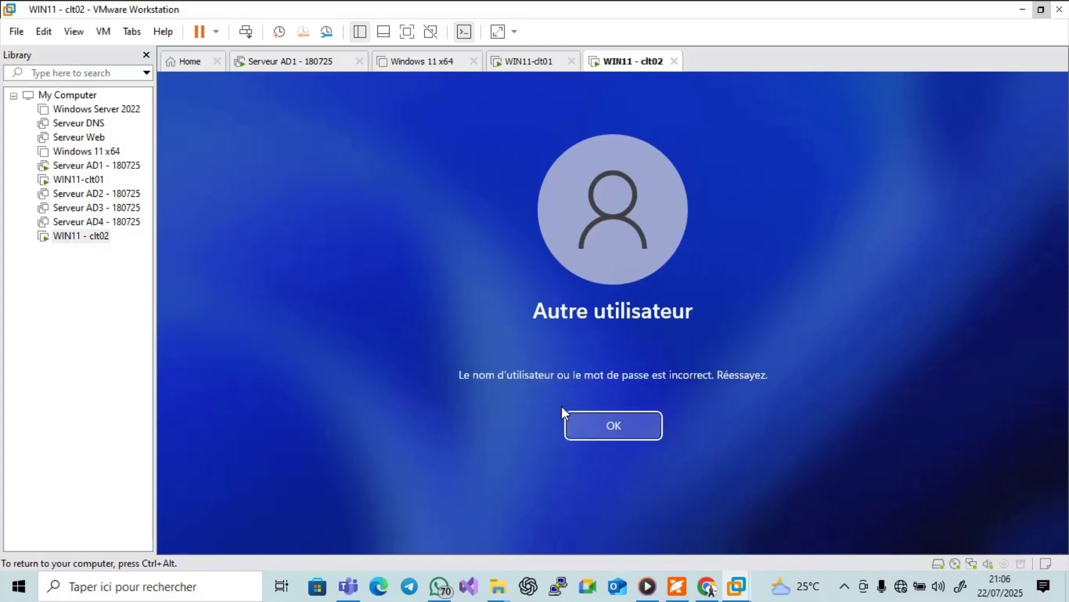
Retry several password attempts, dismissing each incorrect-password message.
key("Return")
type("****")
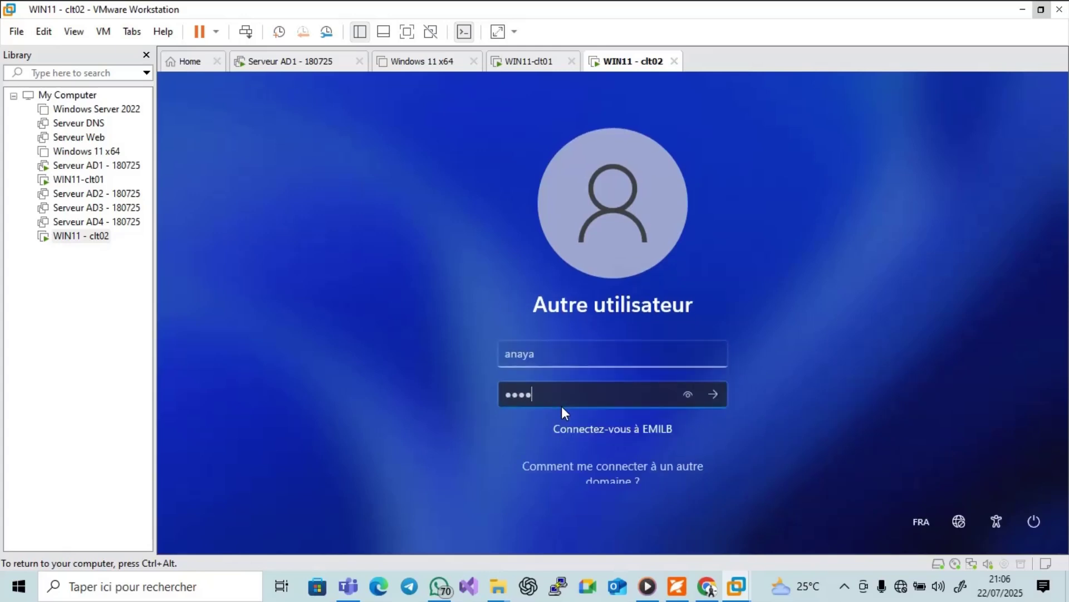
key("Return")
key("Return")
type("****")
key("Return")
key("Return")
type("****")
key("Return")
key("Return")
type("****")
key("Return")
key("Return")
Retype the password with Caps Lock corrected to sign in, then switch to WIN11-clt01.
key("Caps_Lock")
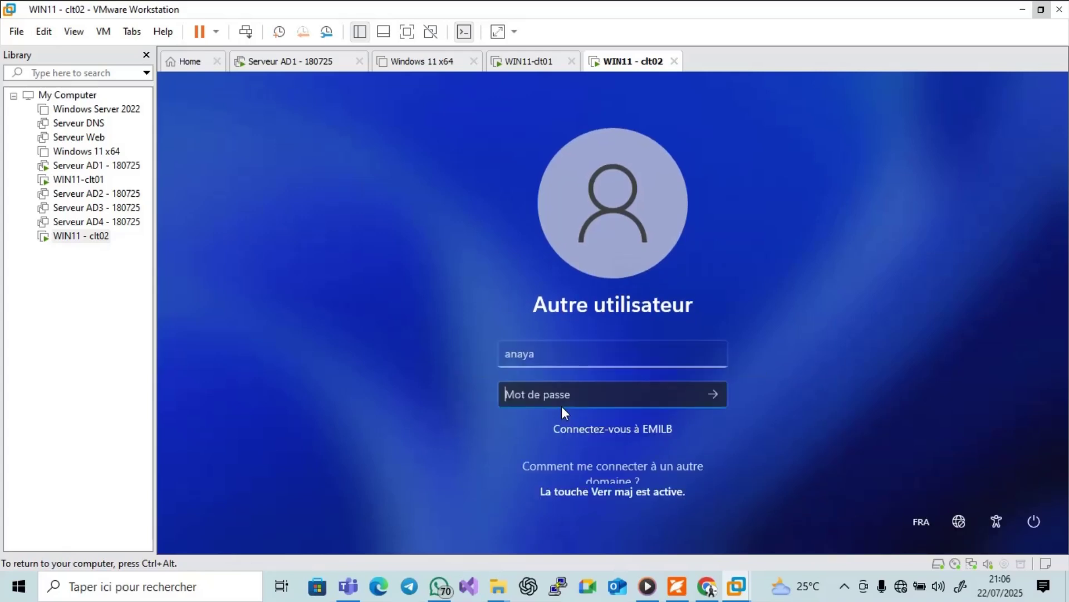
type("*")
key("Caps_Lock")
type("***")
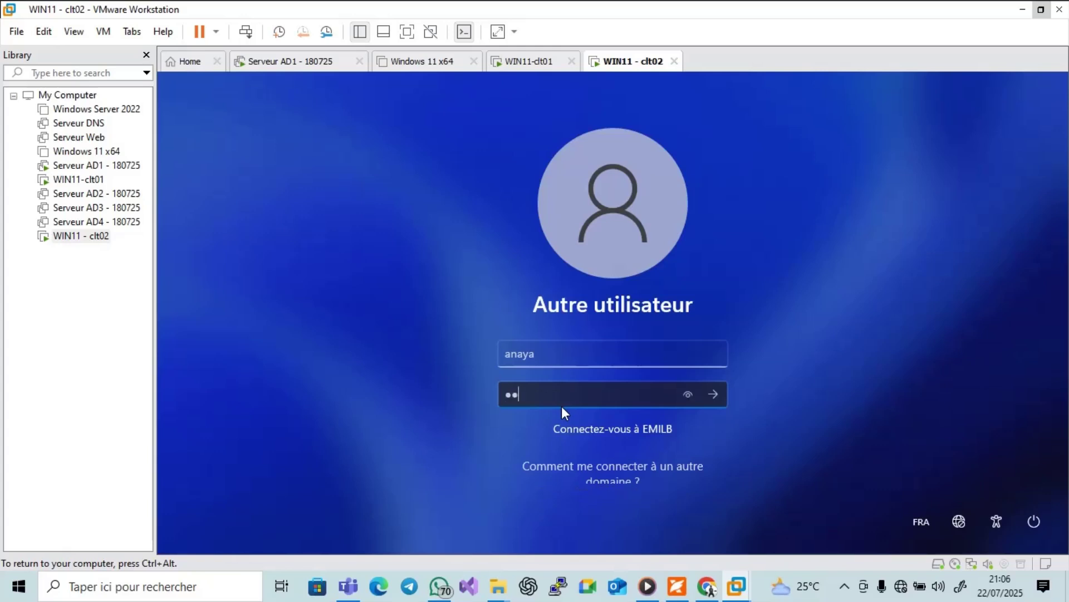
key("Caps_Lock")
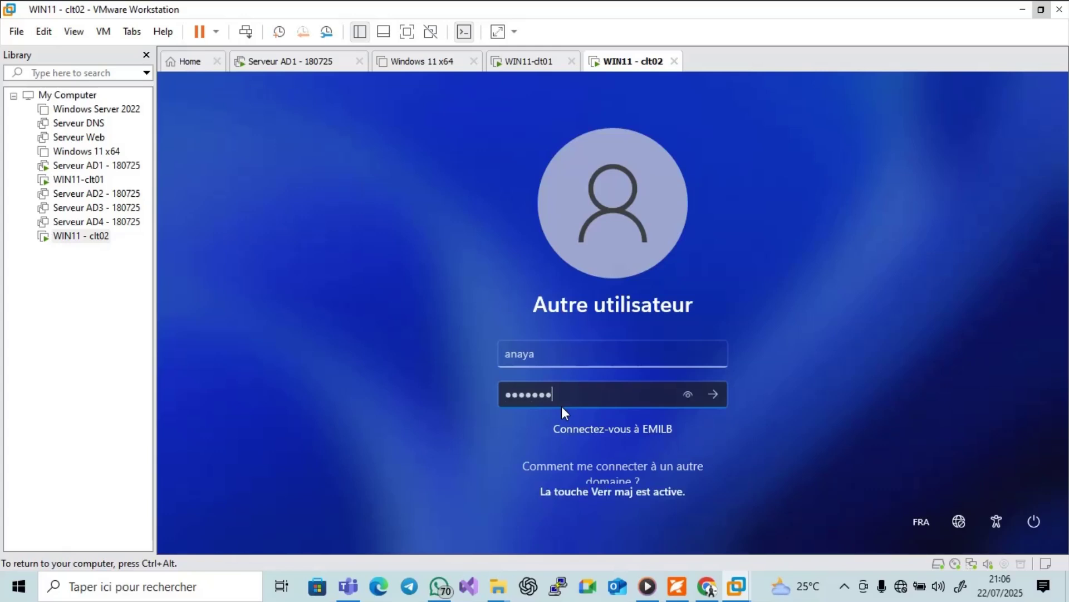
key("Return")
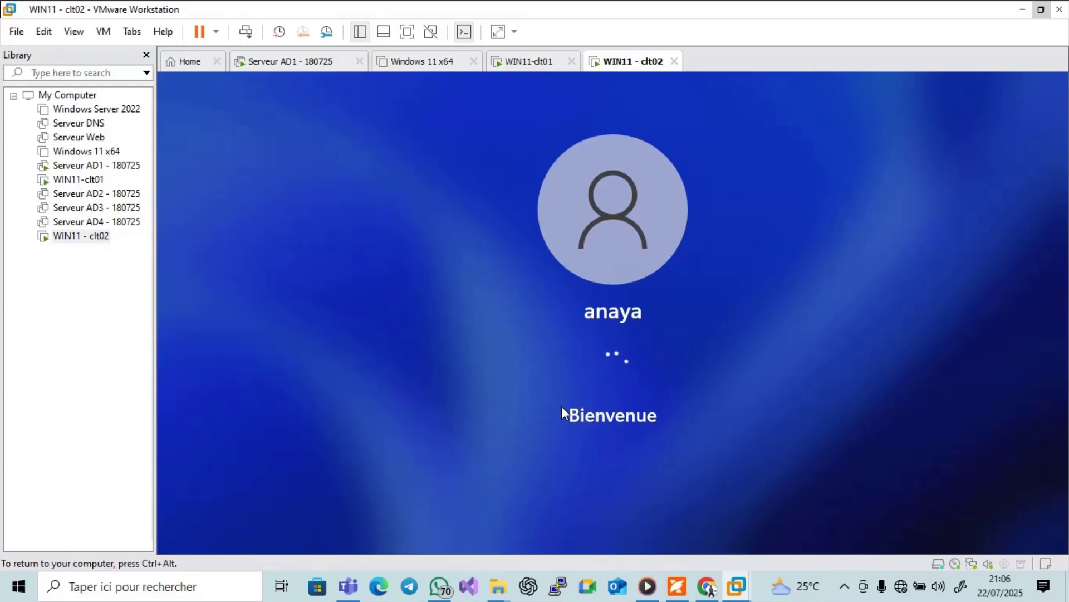
key("ctrl+alt")
left_click(549, 62)
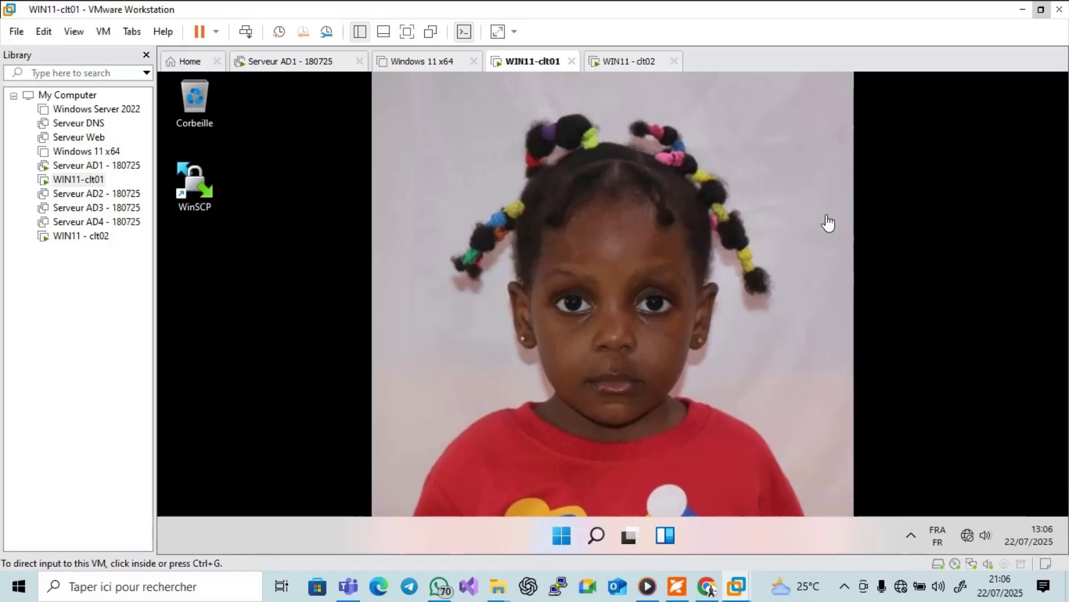
Bring the Foxit GPO guide forward and scroll from page 7 to section 10 on page 10.
left_click(679, 591)
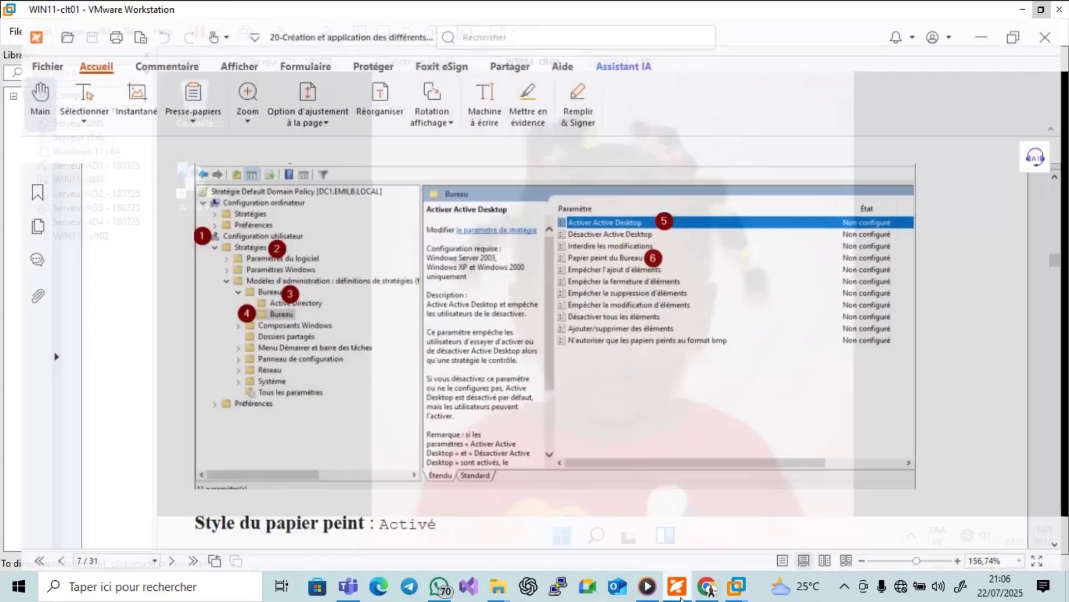
scroll(952, 409, "down", 10)
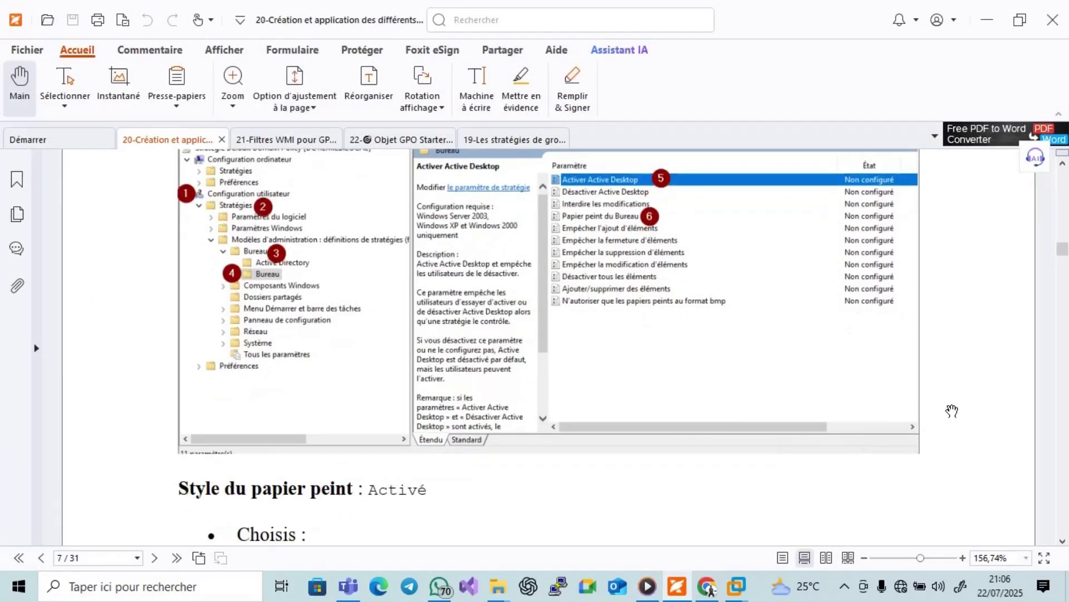
scroll(953, 410, "down", 15)
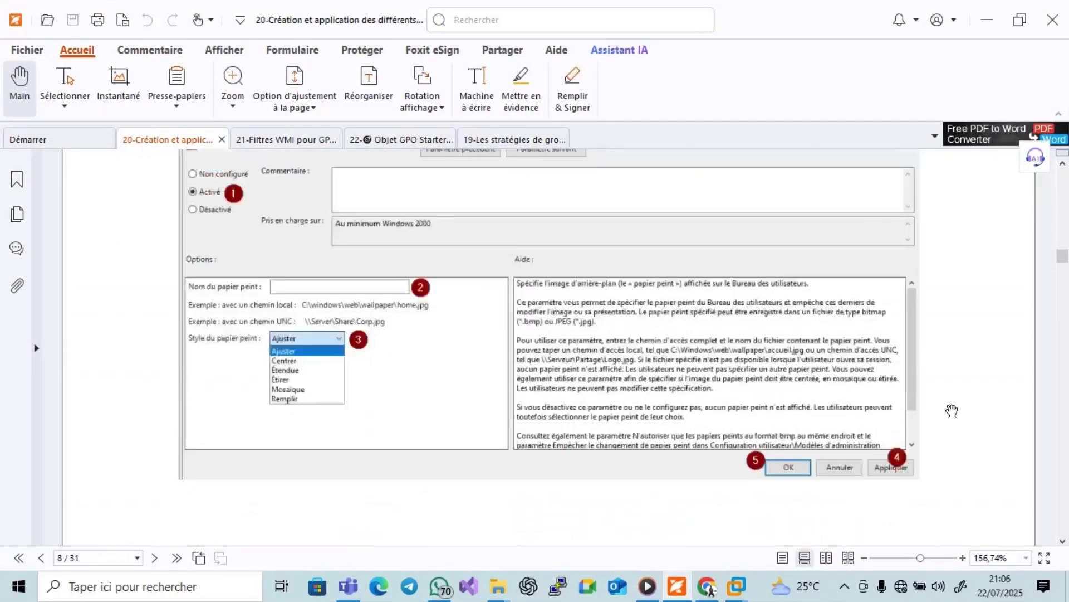
scroll(952, 410, "up", 3)
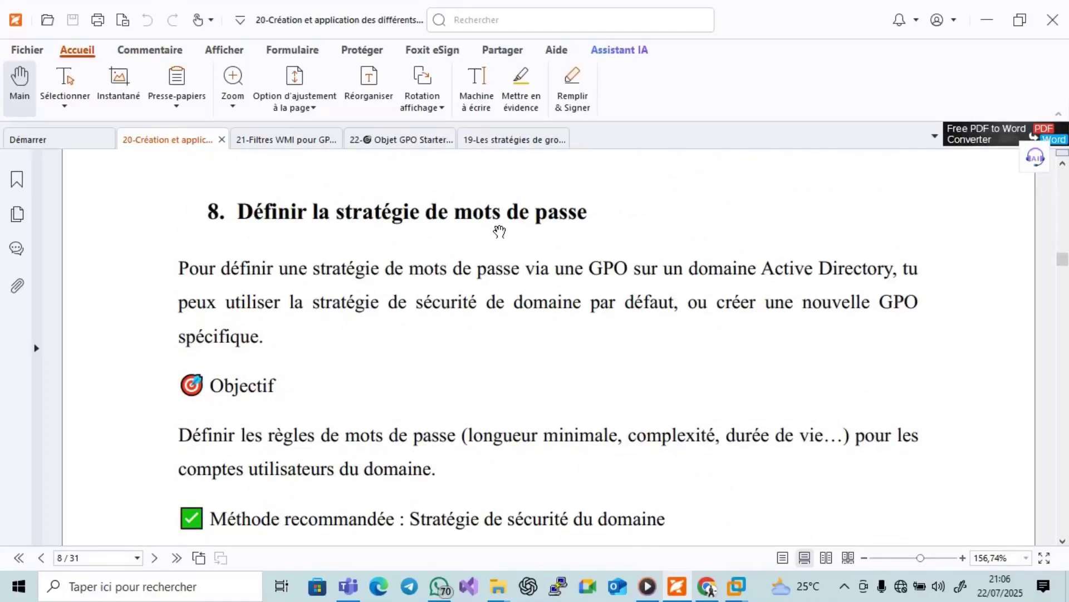
scroll(579, 339, "down", 1)
scroll(580, 390, "down", 20)
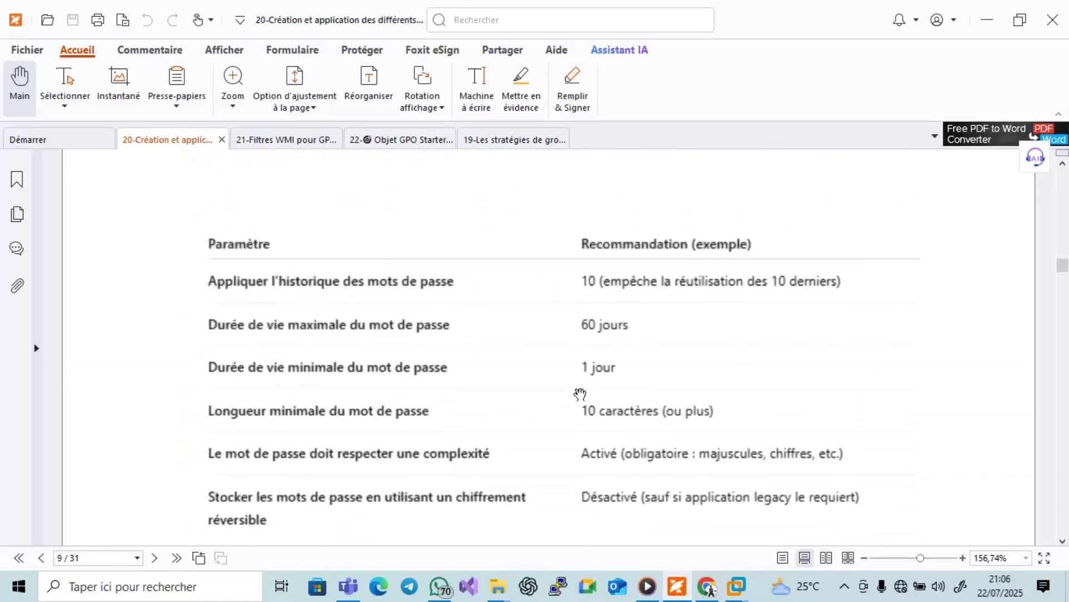
scroll(580, 395, "down", 8)
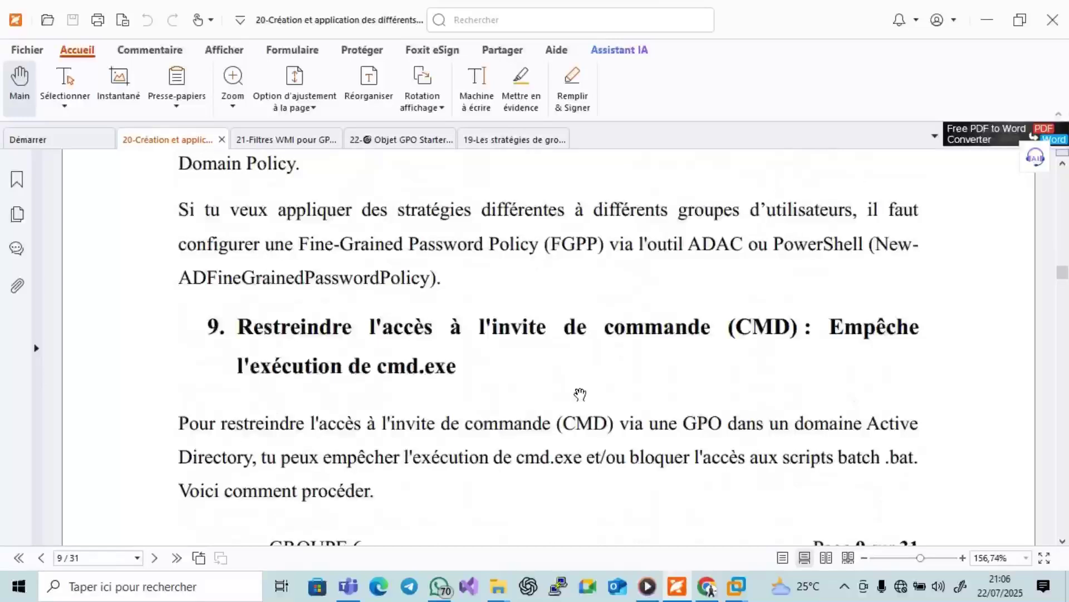
scroll(580, 394, "down", 7)
scroll(580, 393, "up", 4)
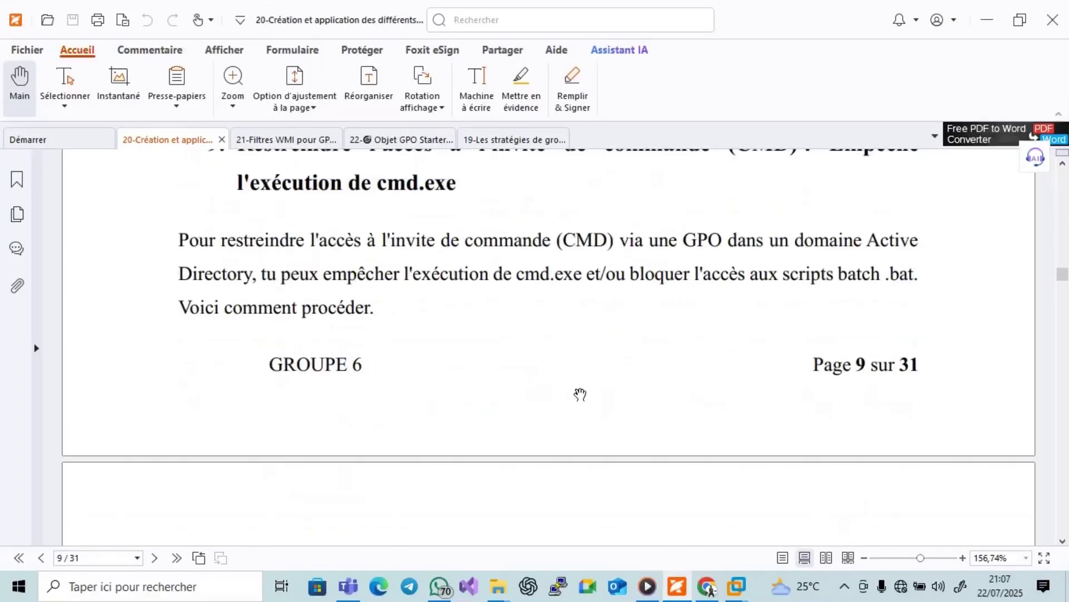
scroll(770, 255, "down", 12)
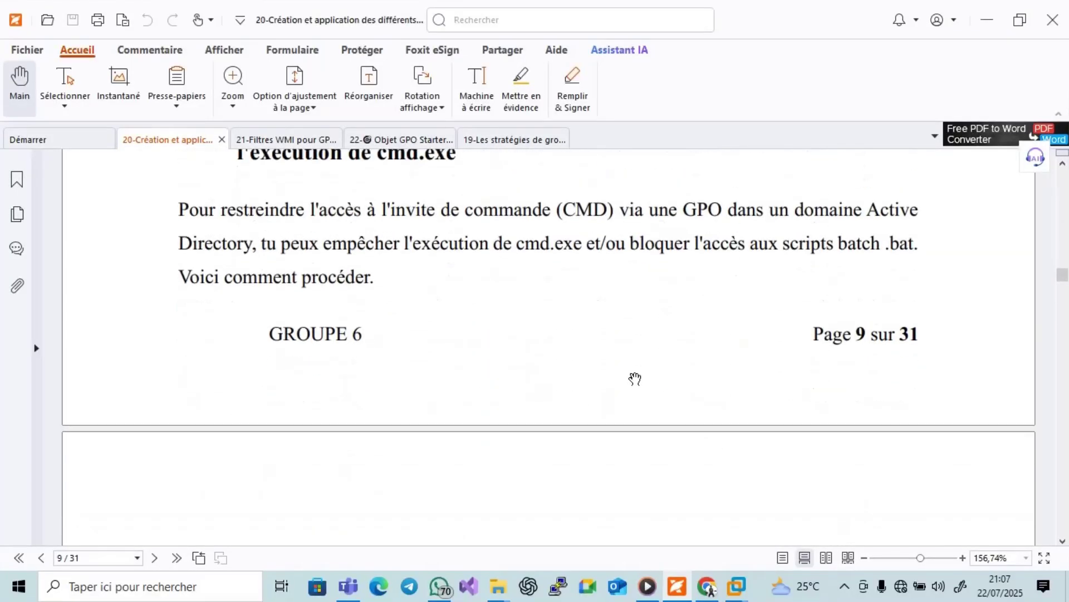
scroll(629, 395, "down", 3)
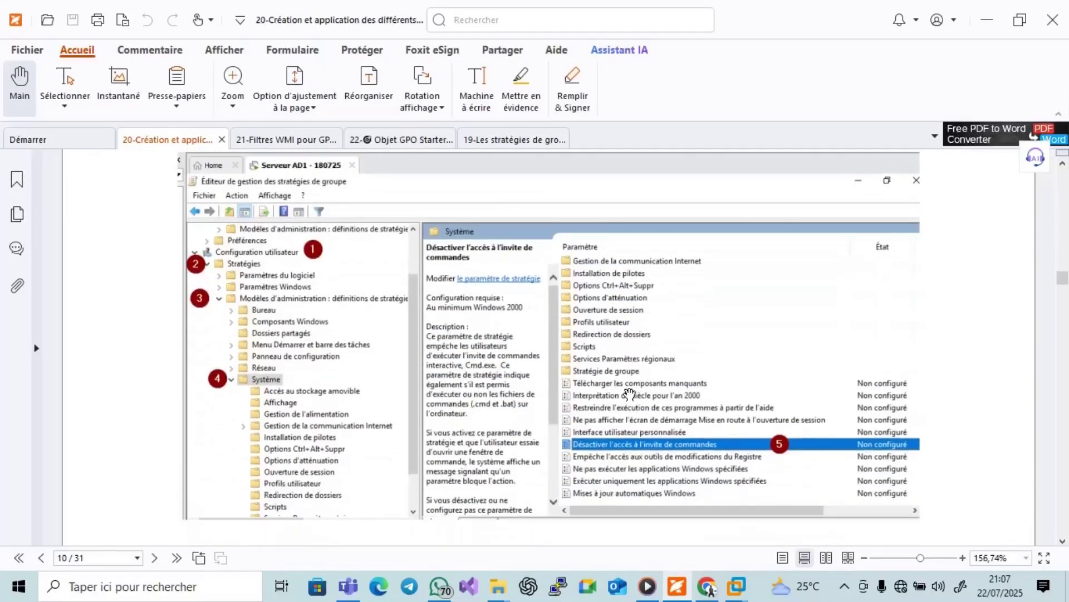
scroll(629, 395, "down", 20)
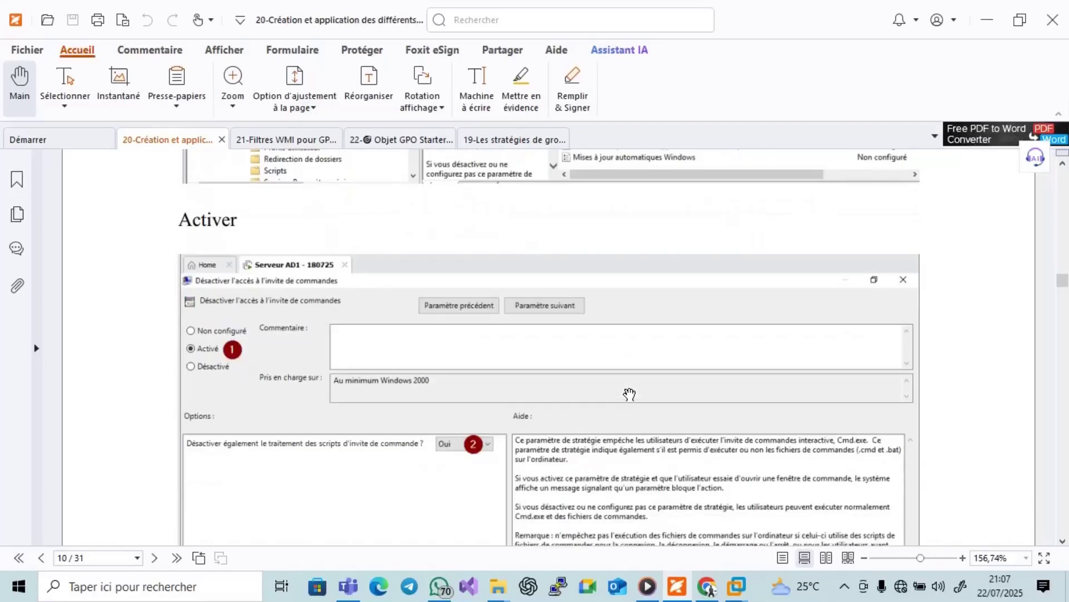
scroll(629, 395, "down", 1)
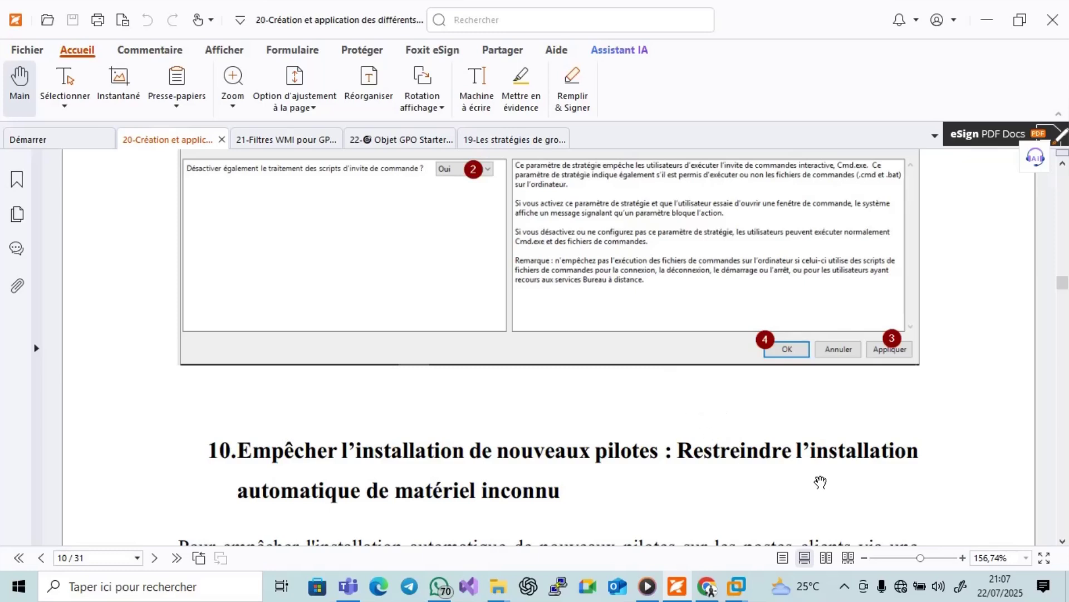
Stop the screen recording from the notification-area recorder icon.
left_click(844, 586)
left_click(851, 543)
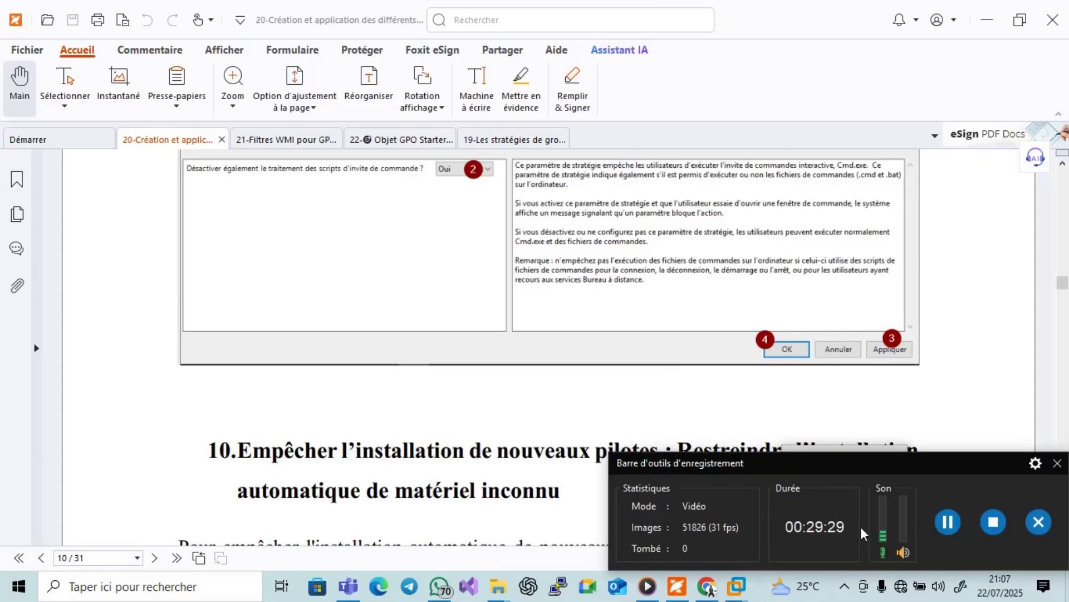
left_click(980, 526)
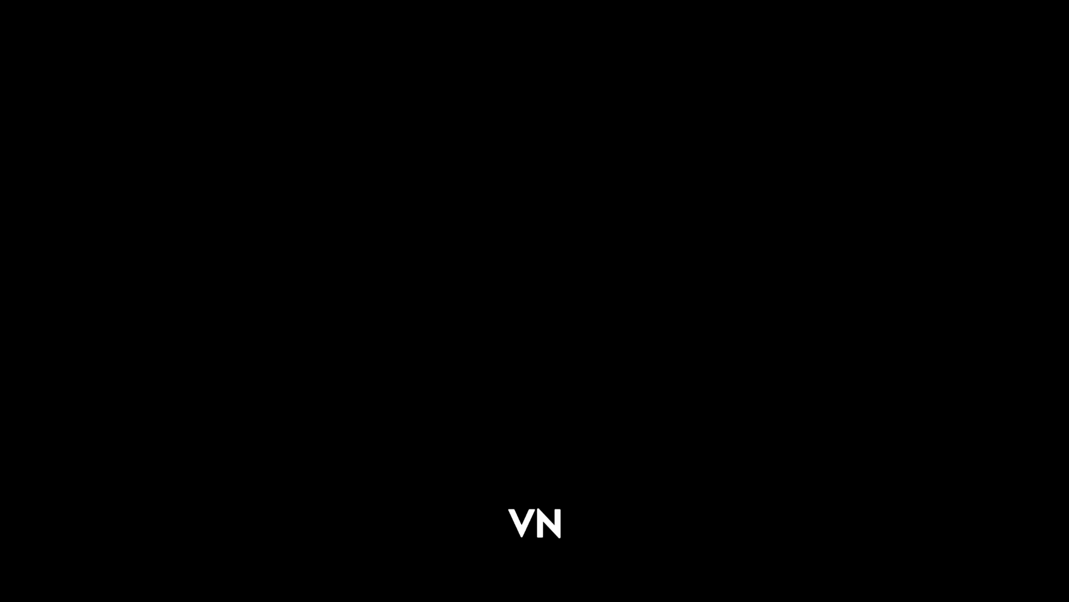